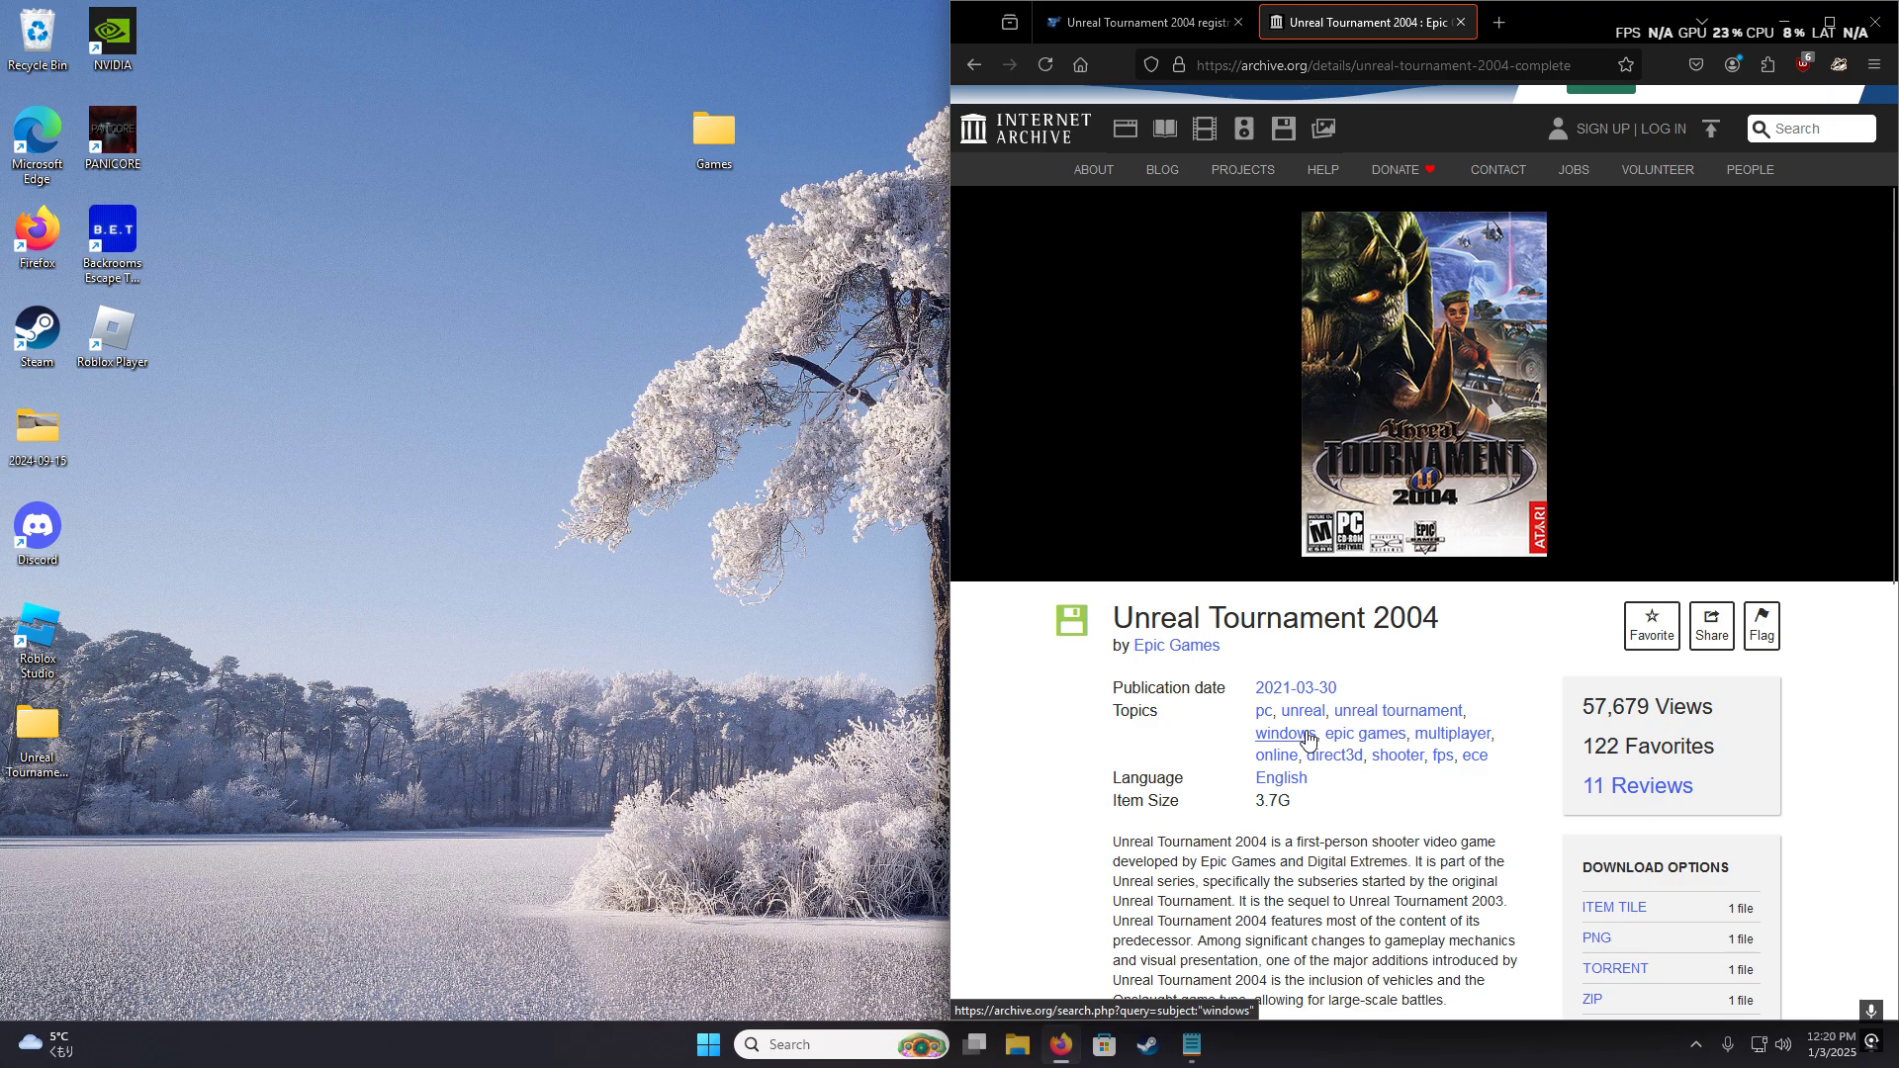
- Maximize the Internet Archive Unreal Tournament 2004 page and scroll to its 3.7G ZIP download option
scroll(1309, 738, down, 4)
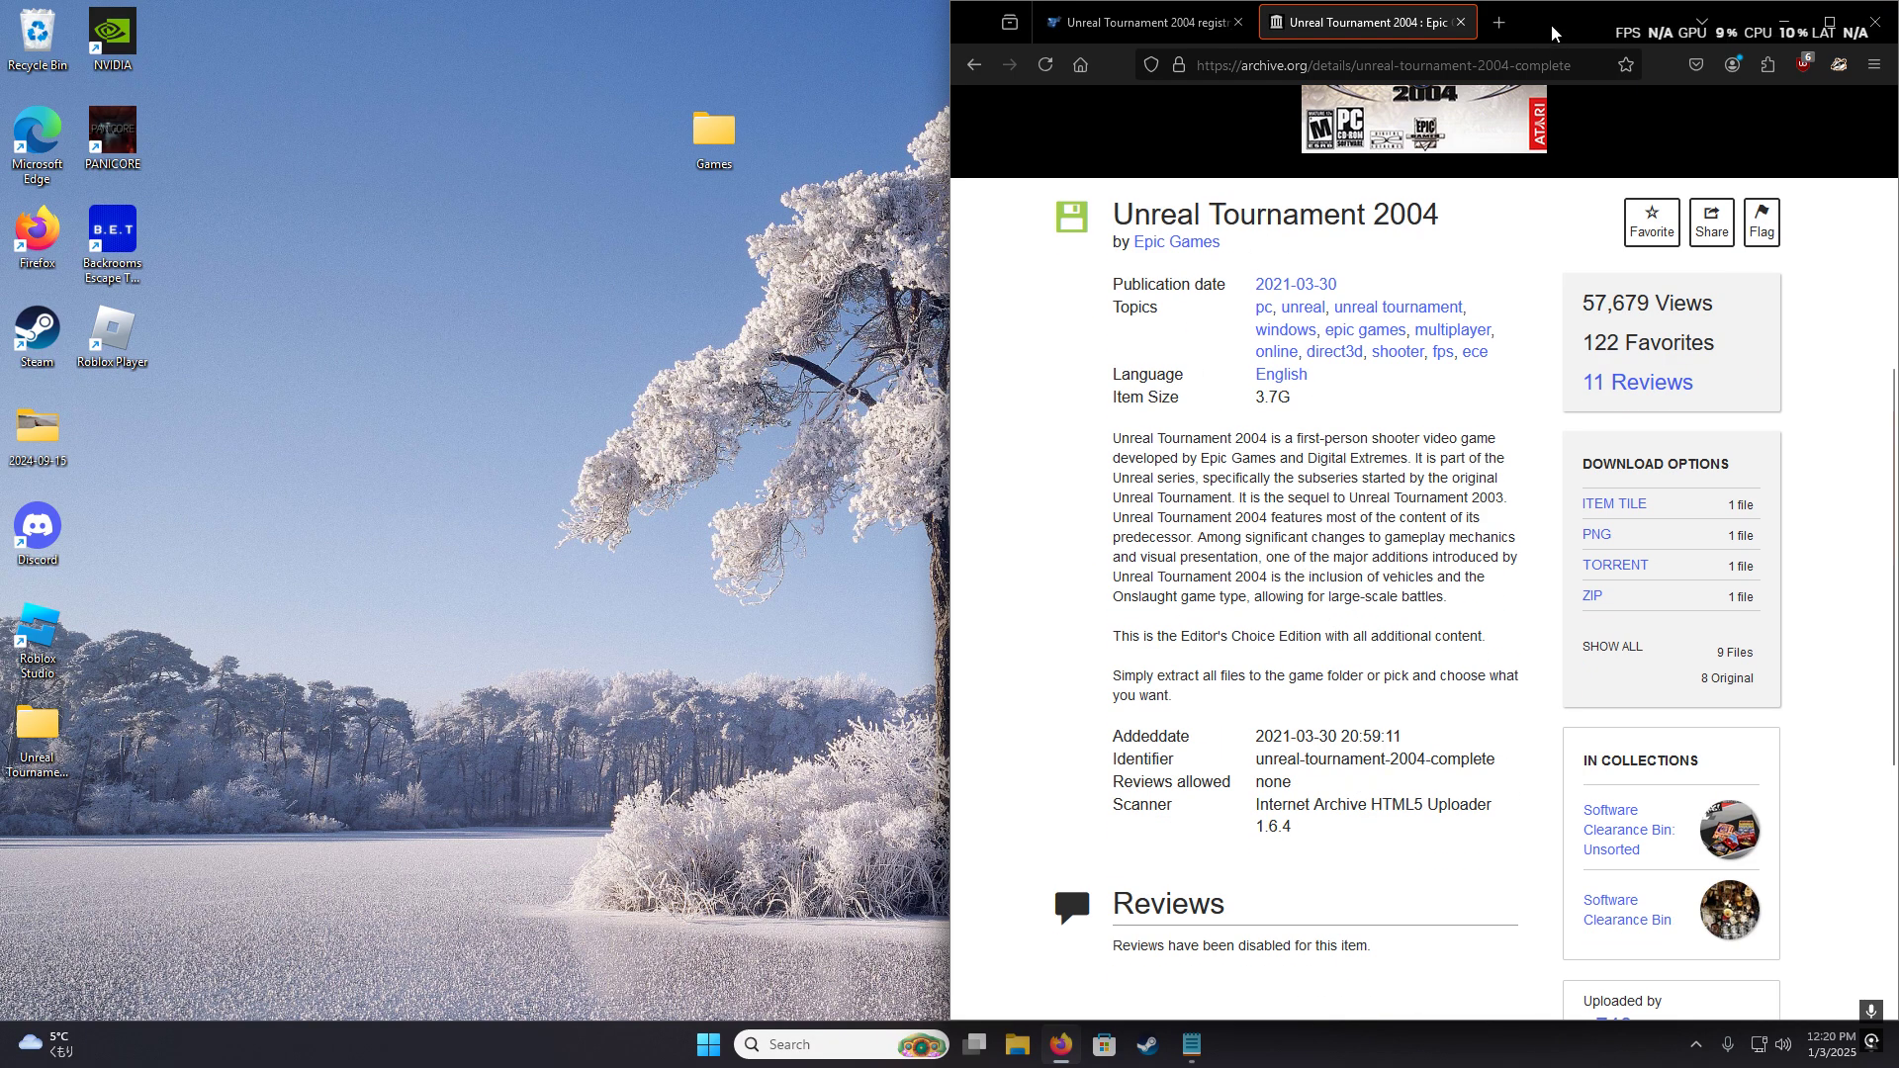
drag(1552, 33, 1286, 5)
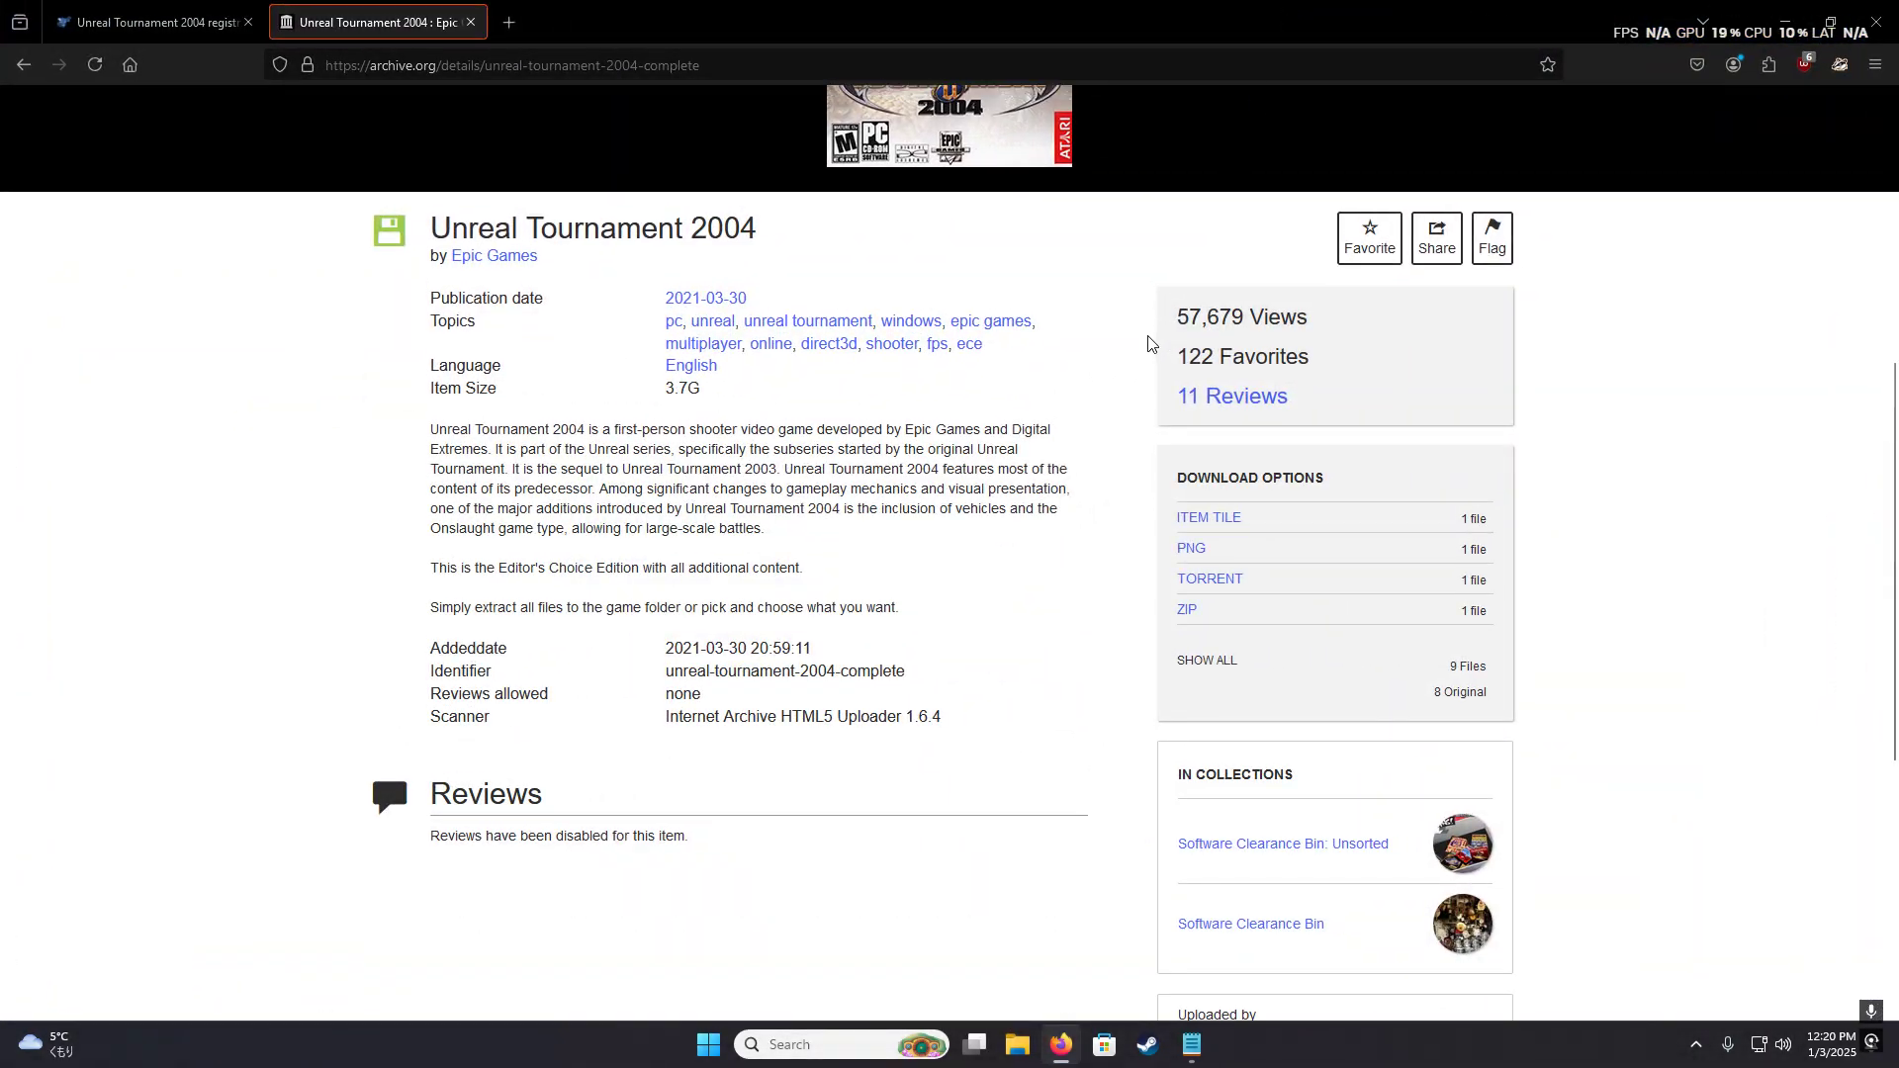
scroll(990, 443, up, 3)
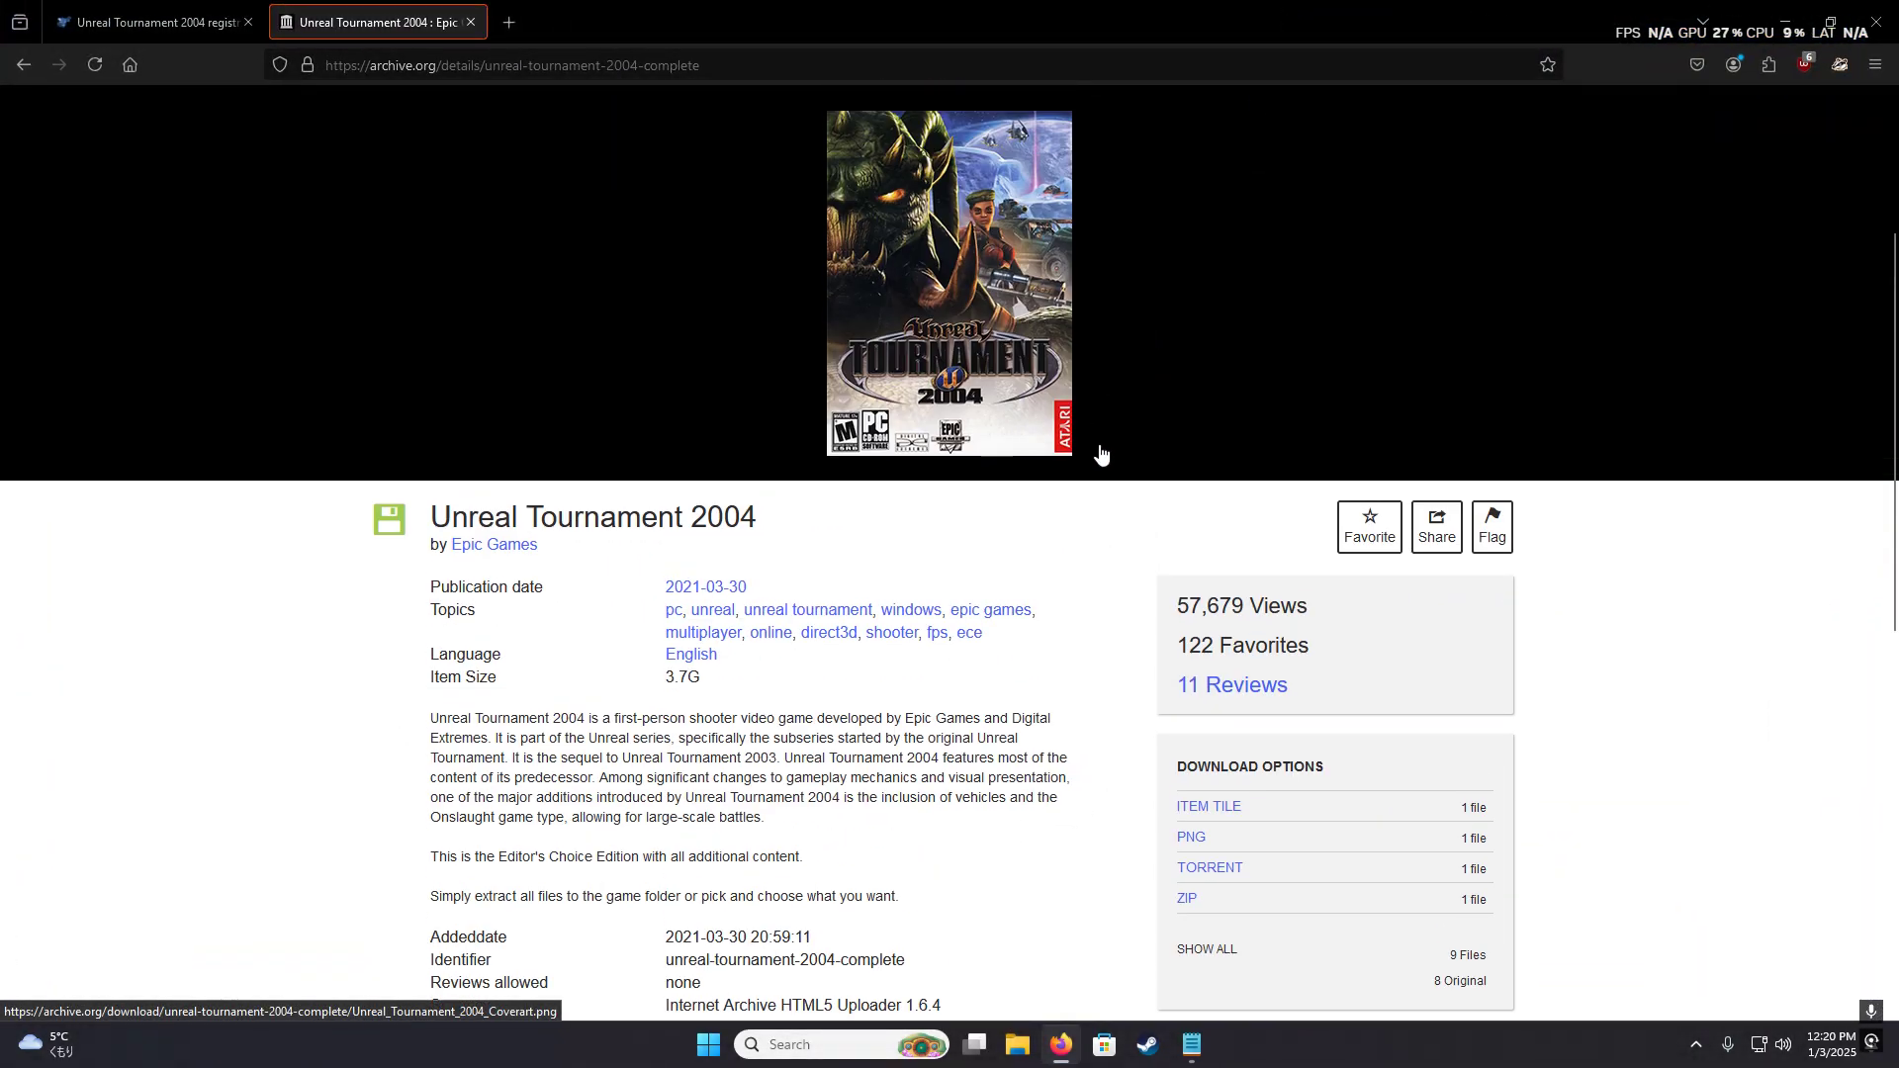
scroll(1061, 562, down, 3)
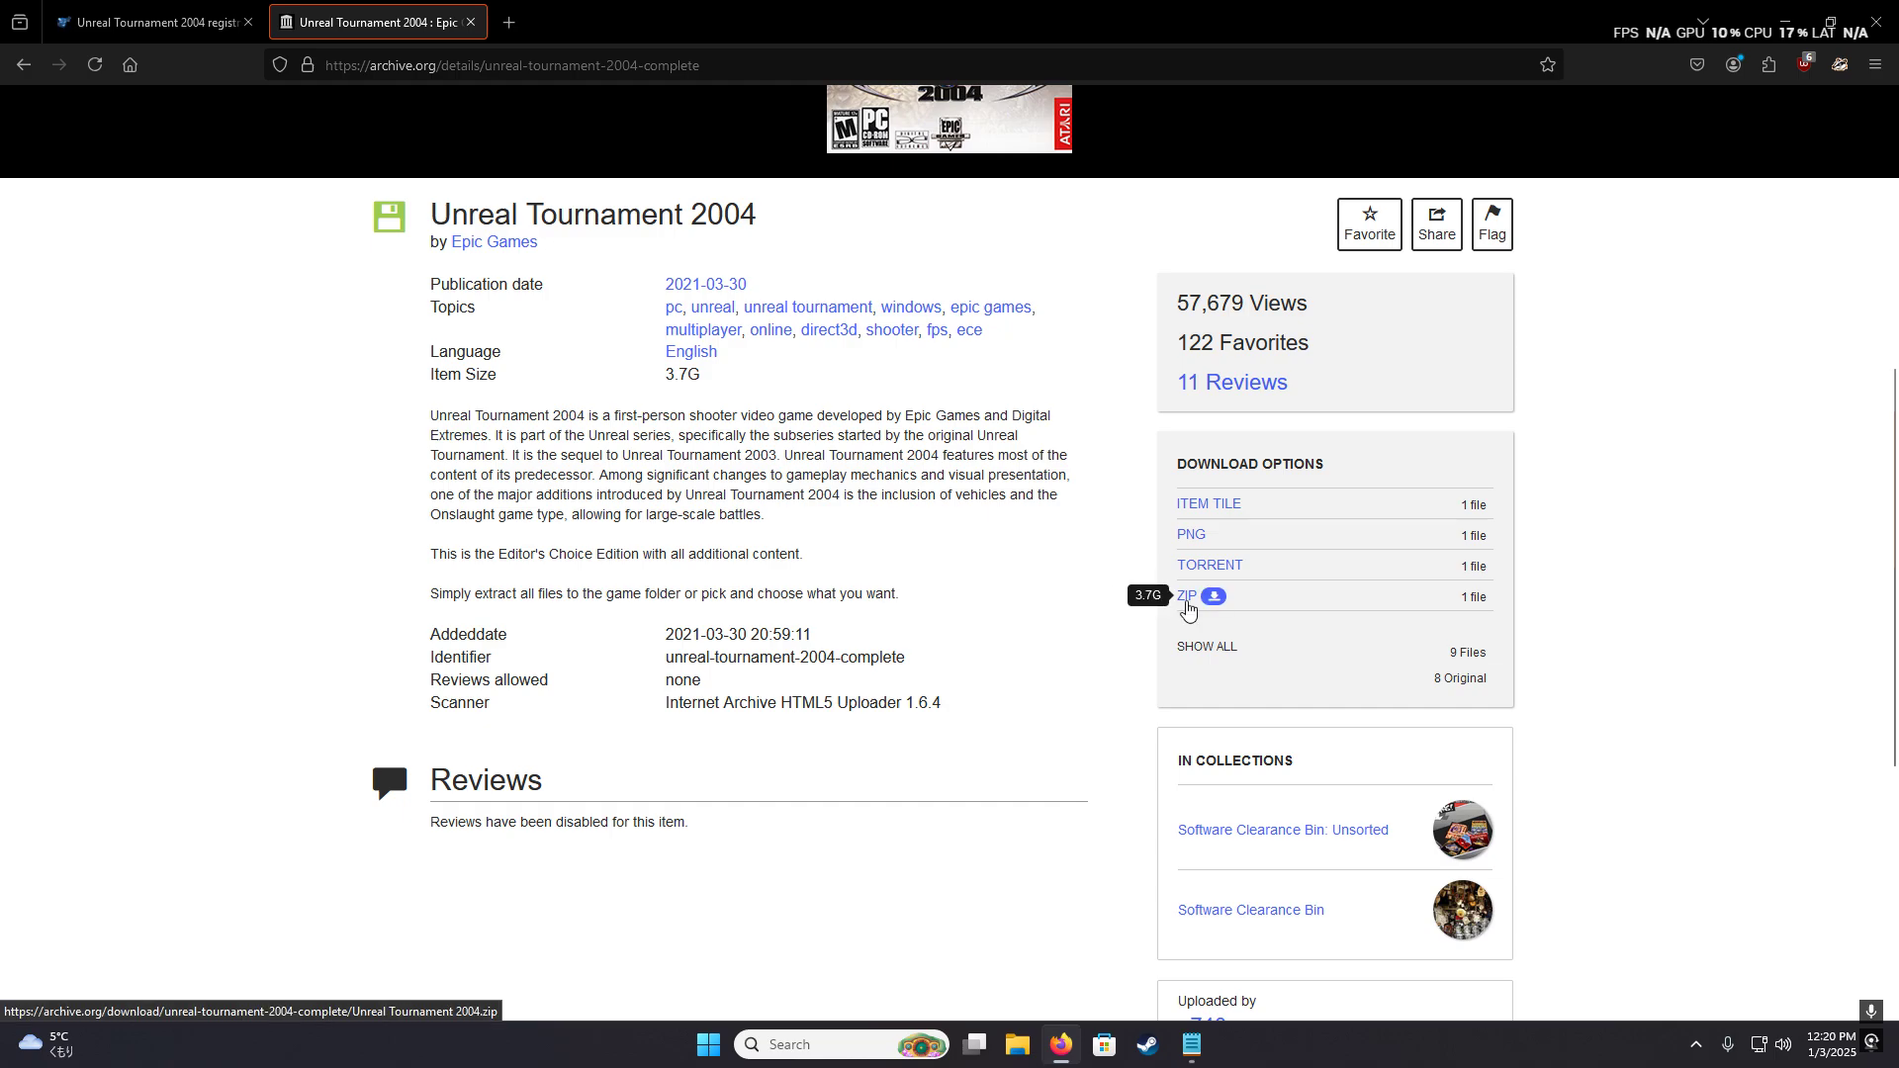
click(1022, 1051)
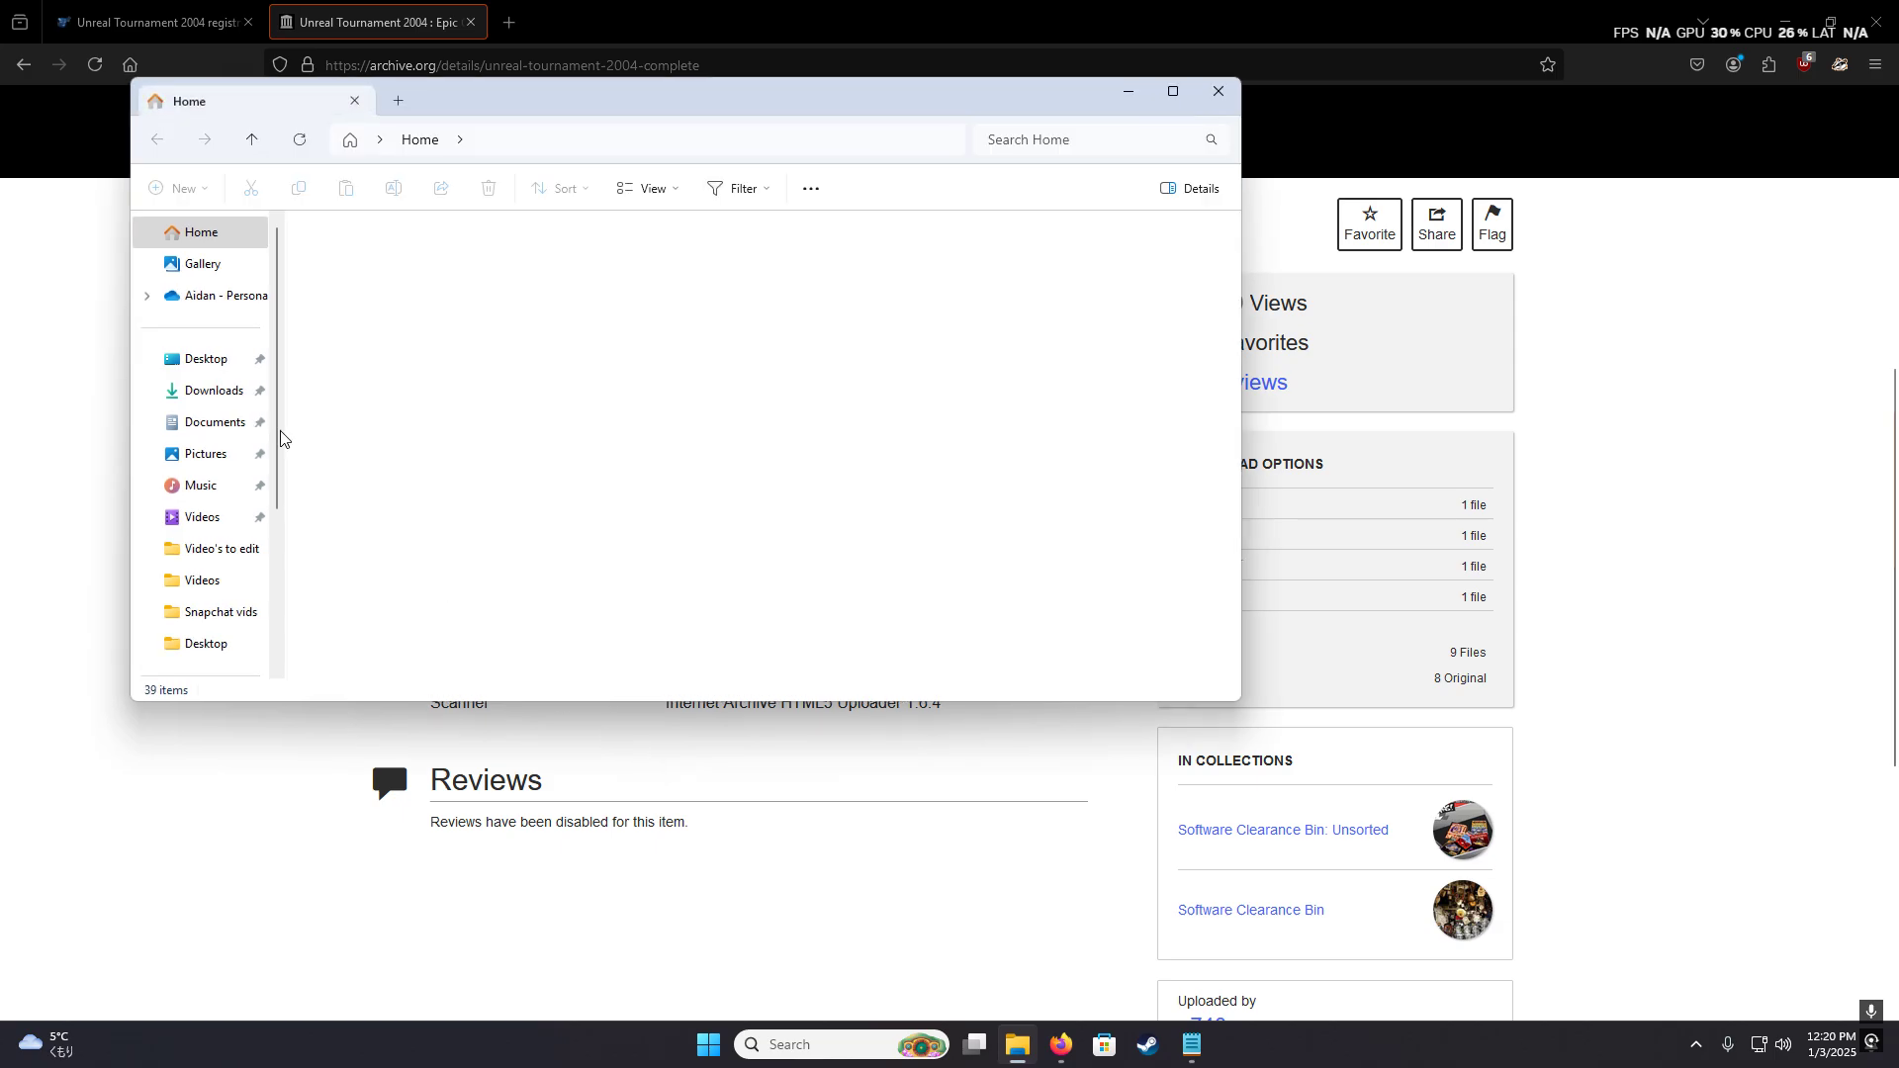
click(213, 390)
click(333, 337)
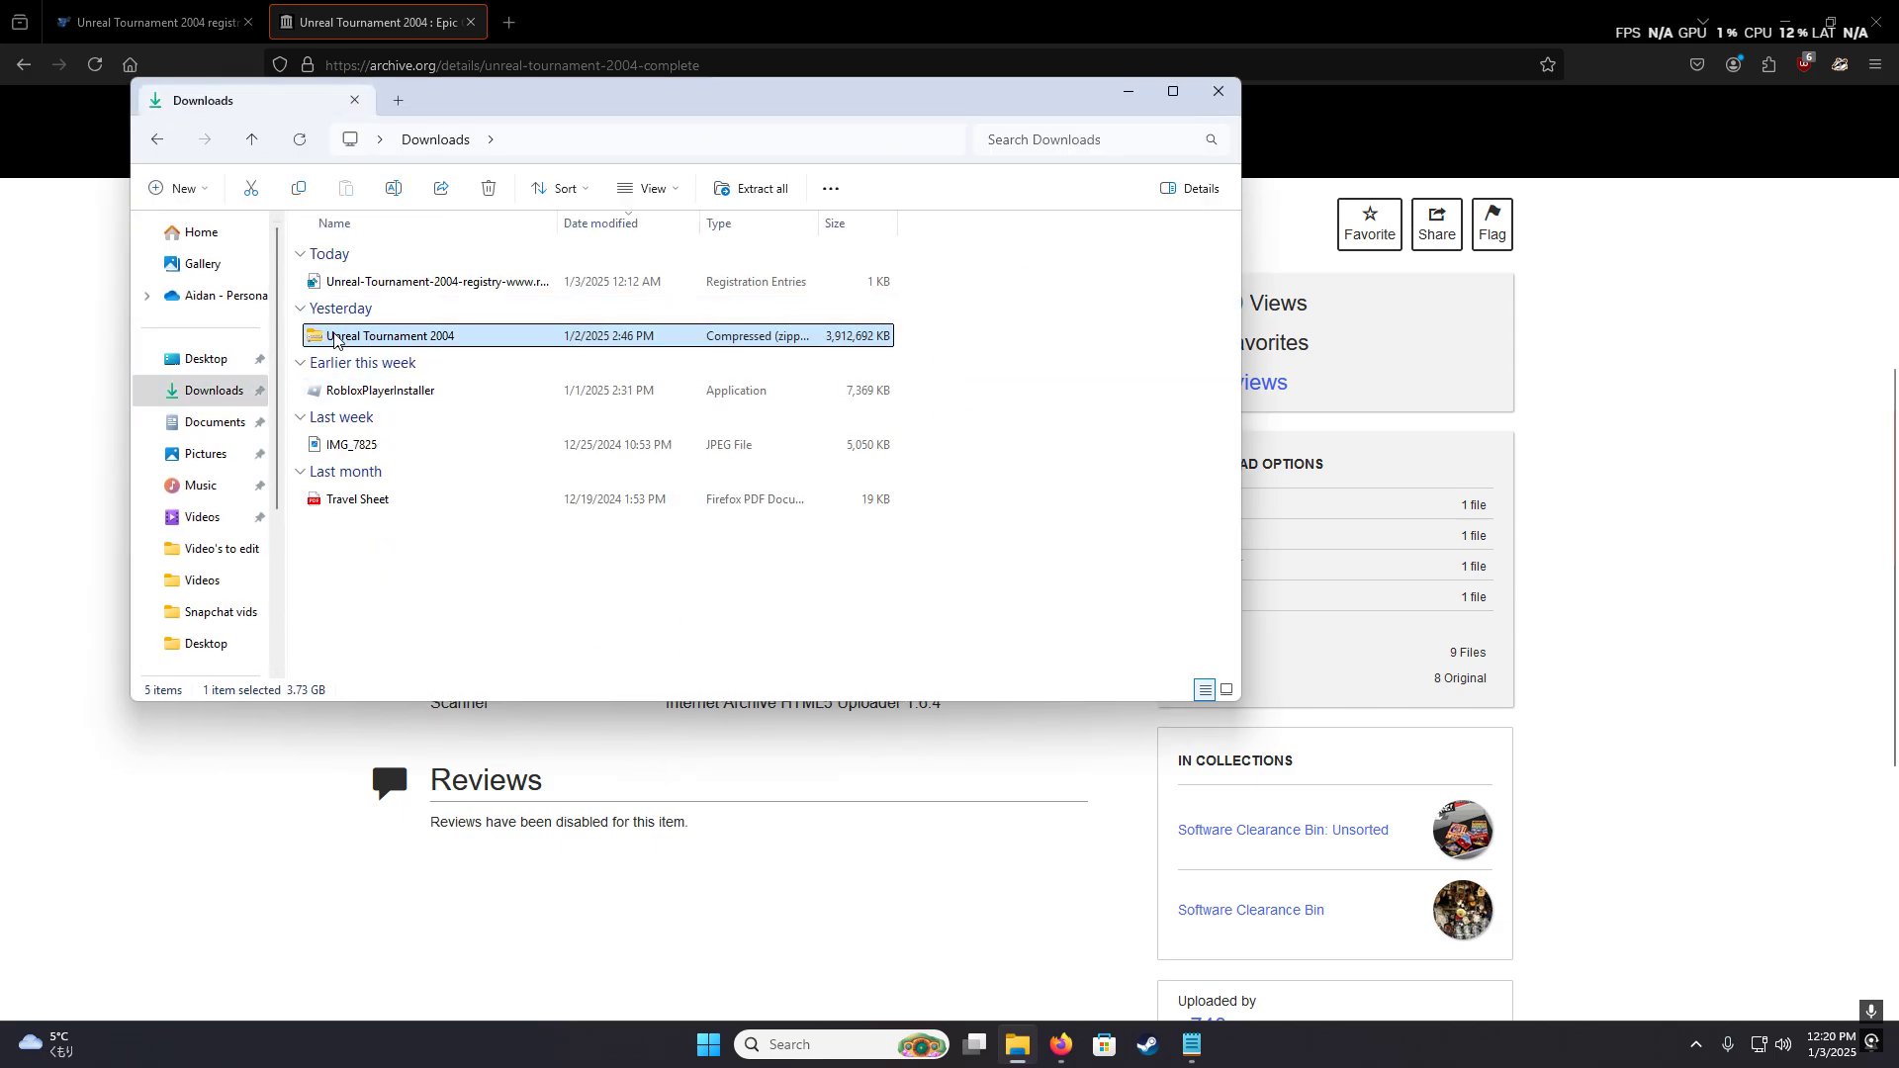
right_click(338, 338)
click(328, 337)
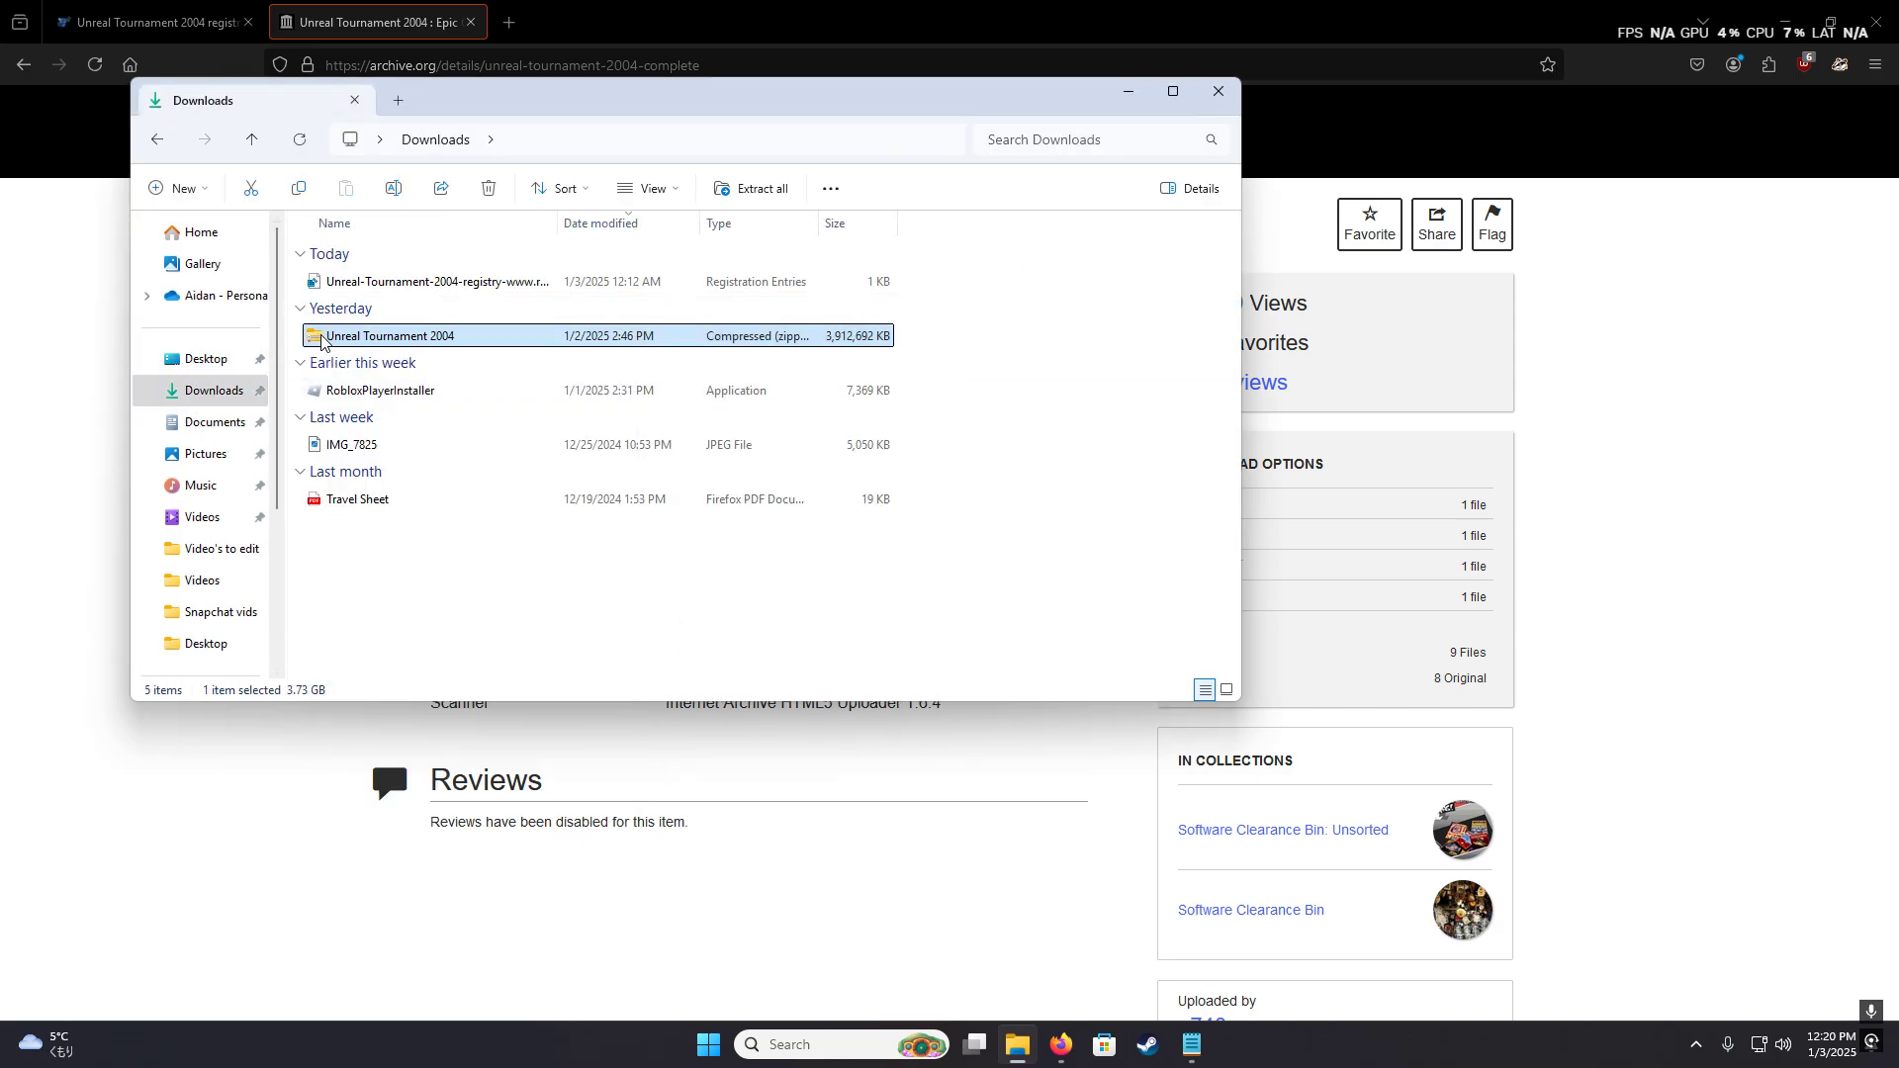
right_click(325, 338)
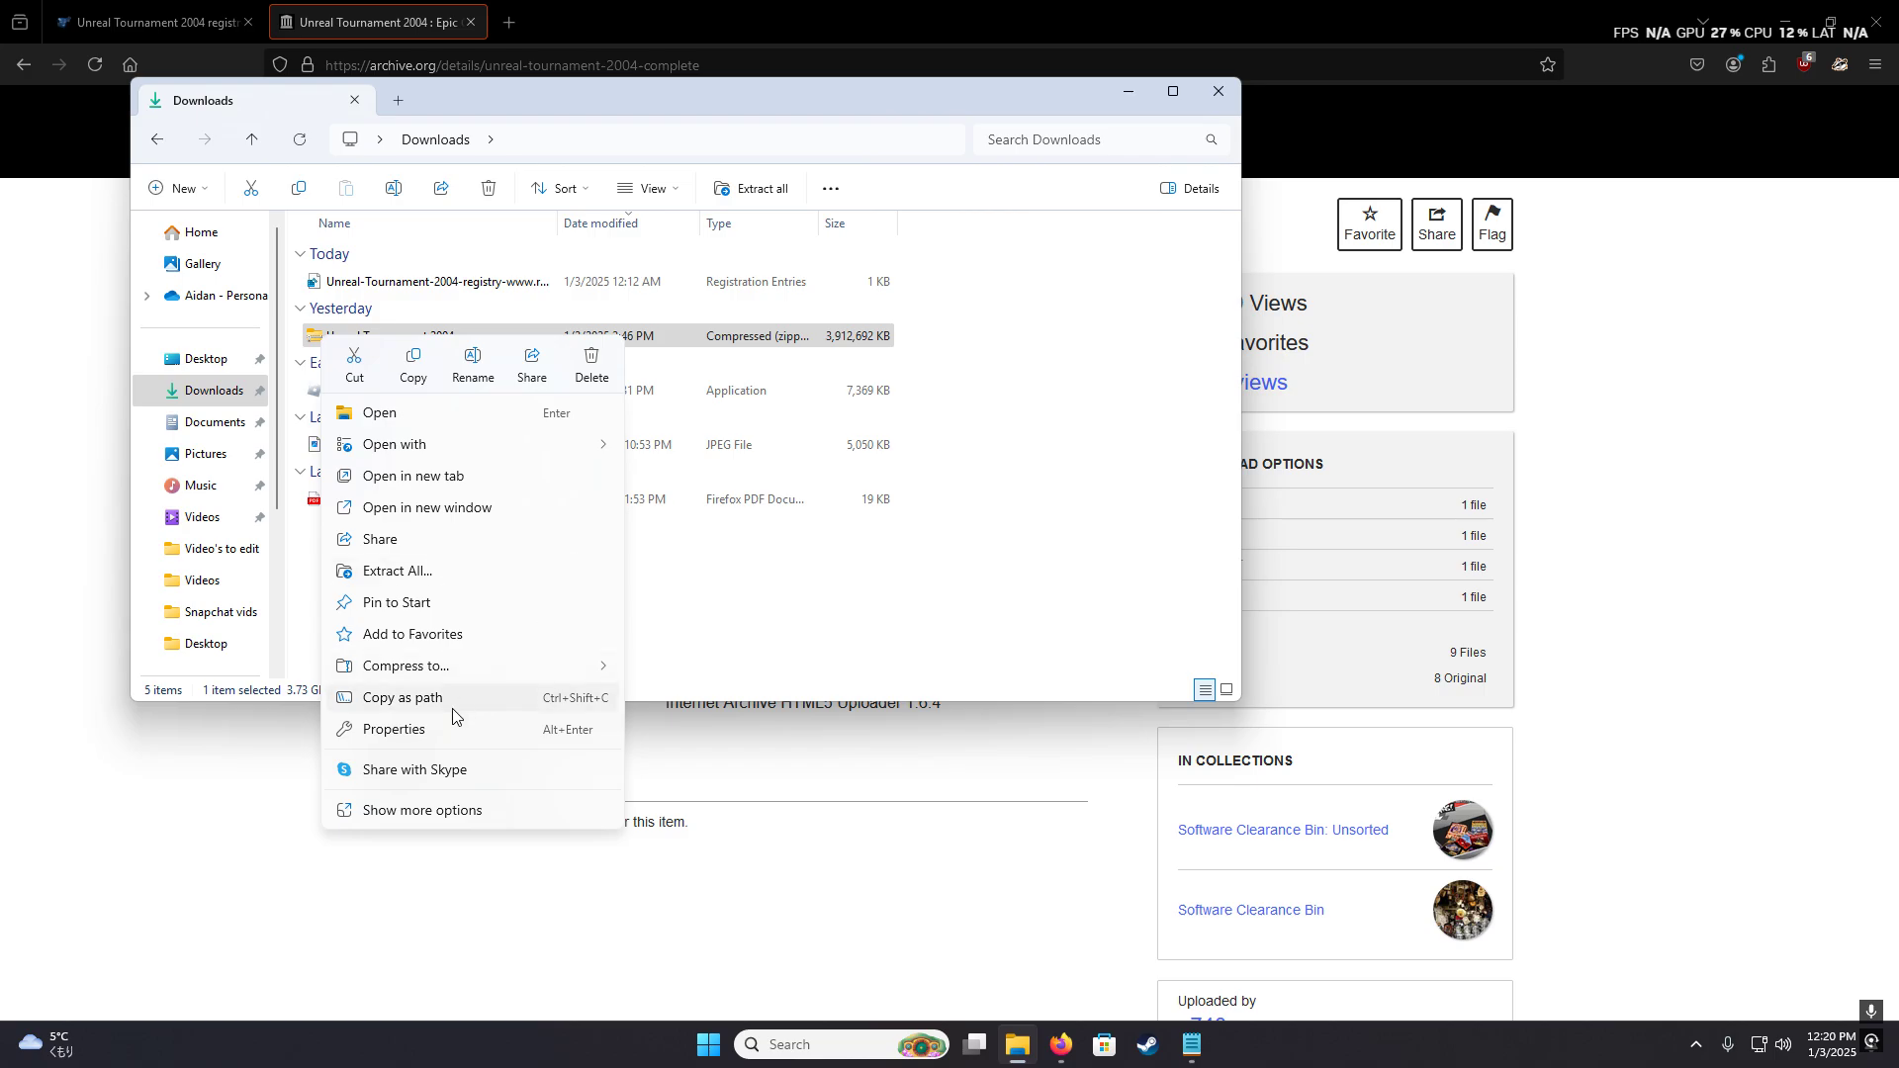
click(421, 571)
click(1165, 441)
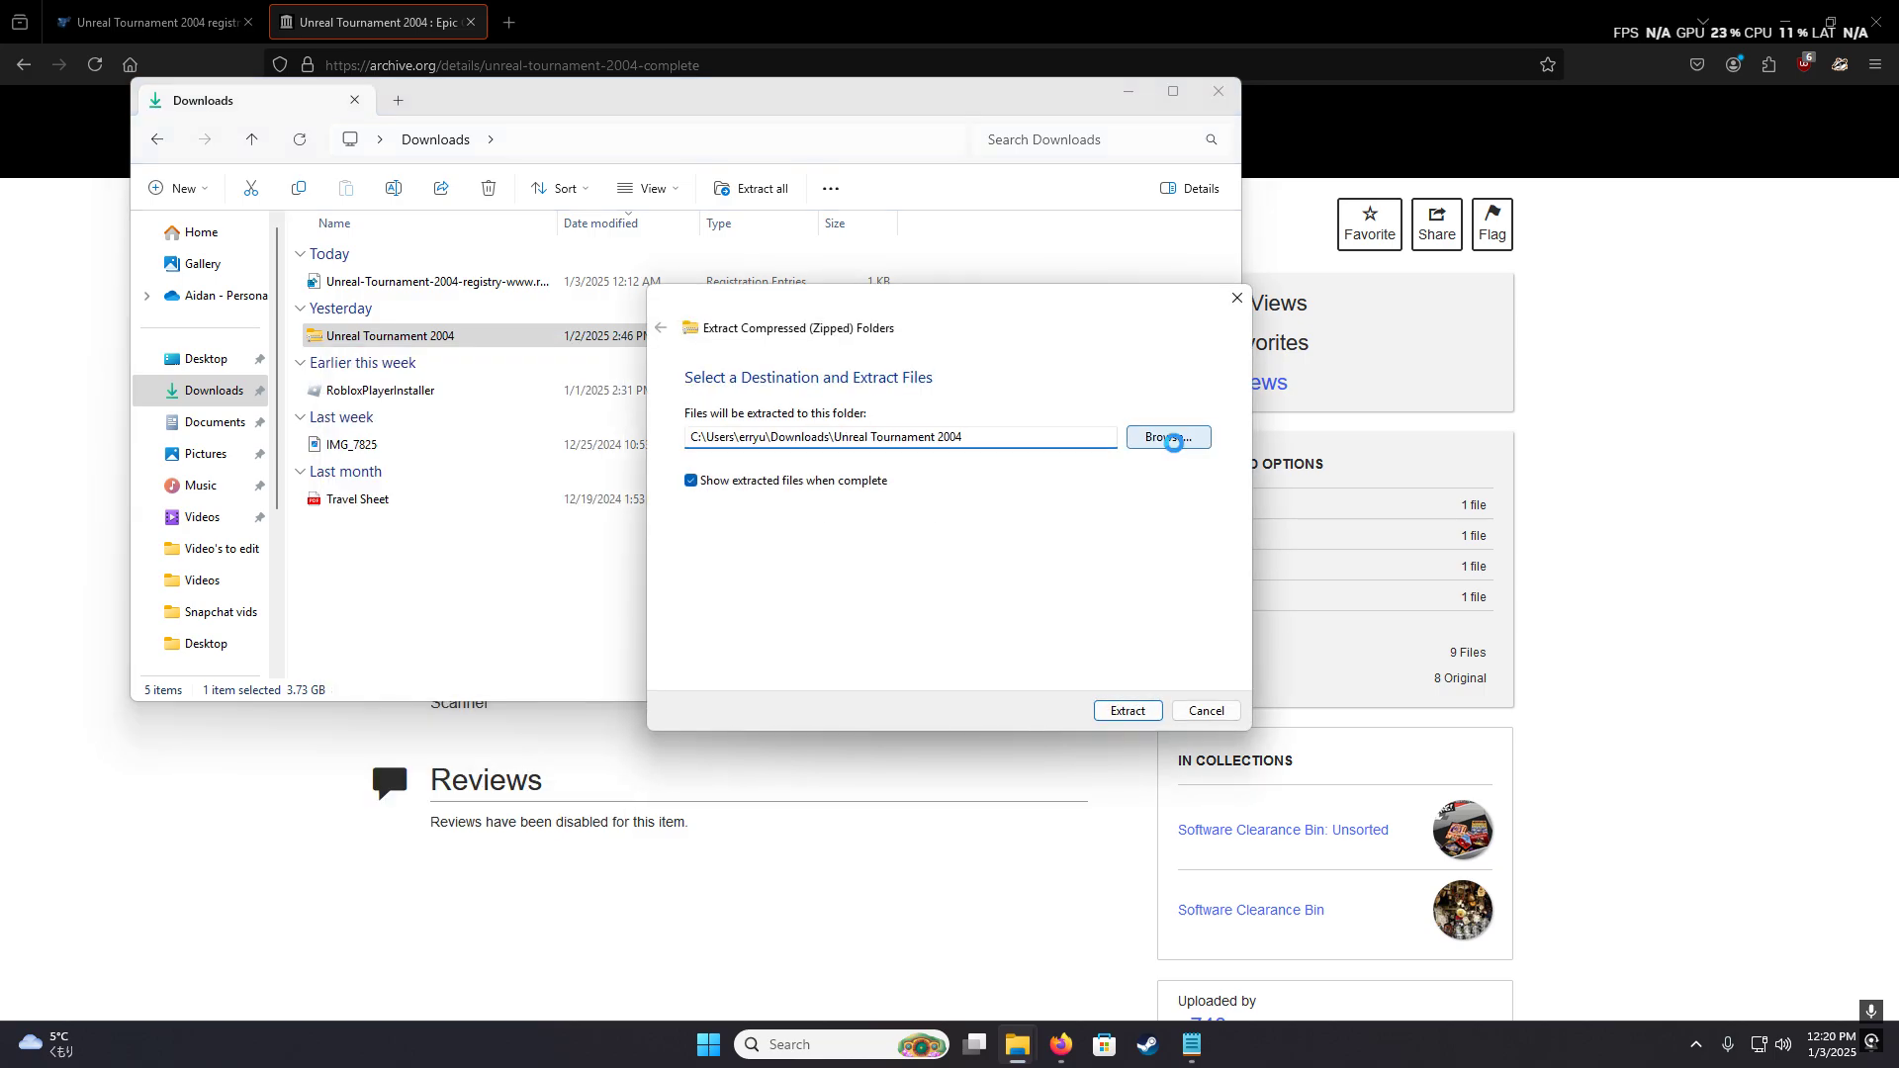
click(732, 510)
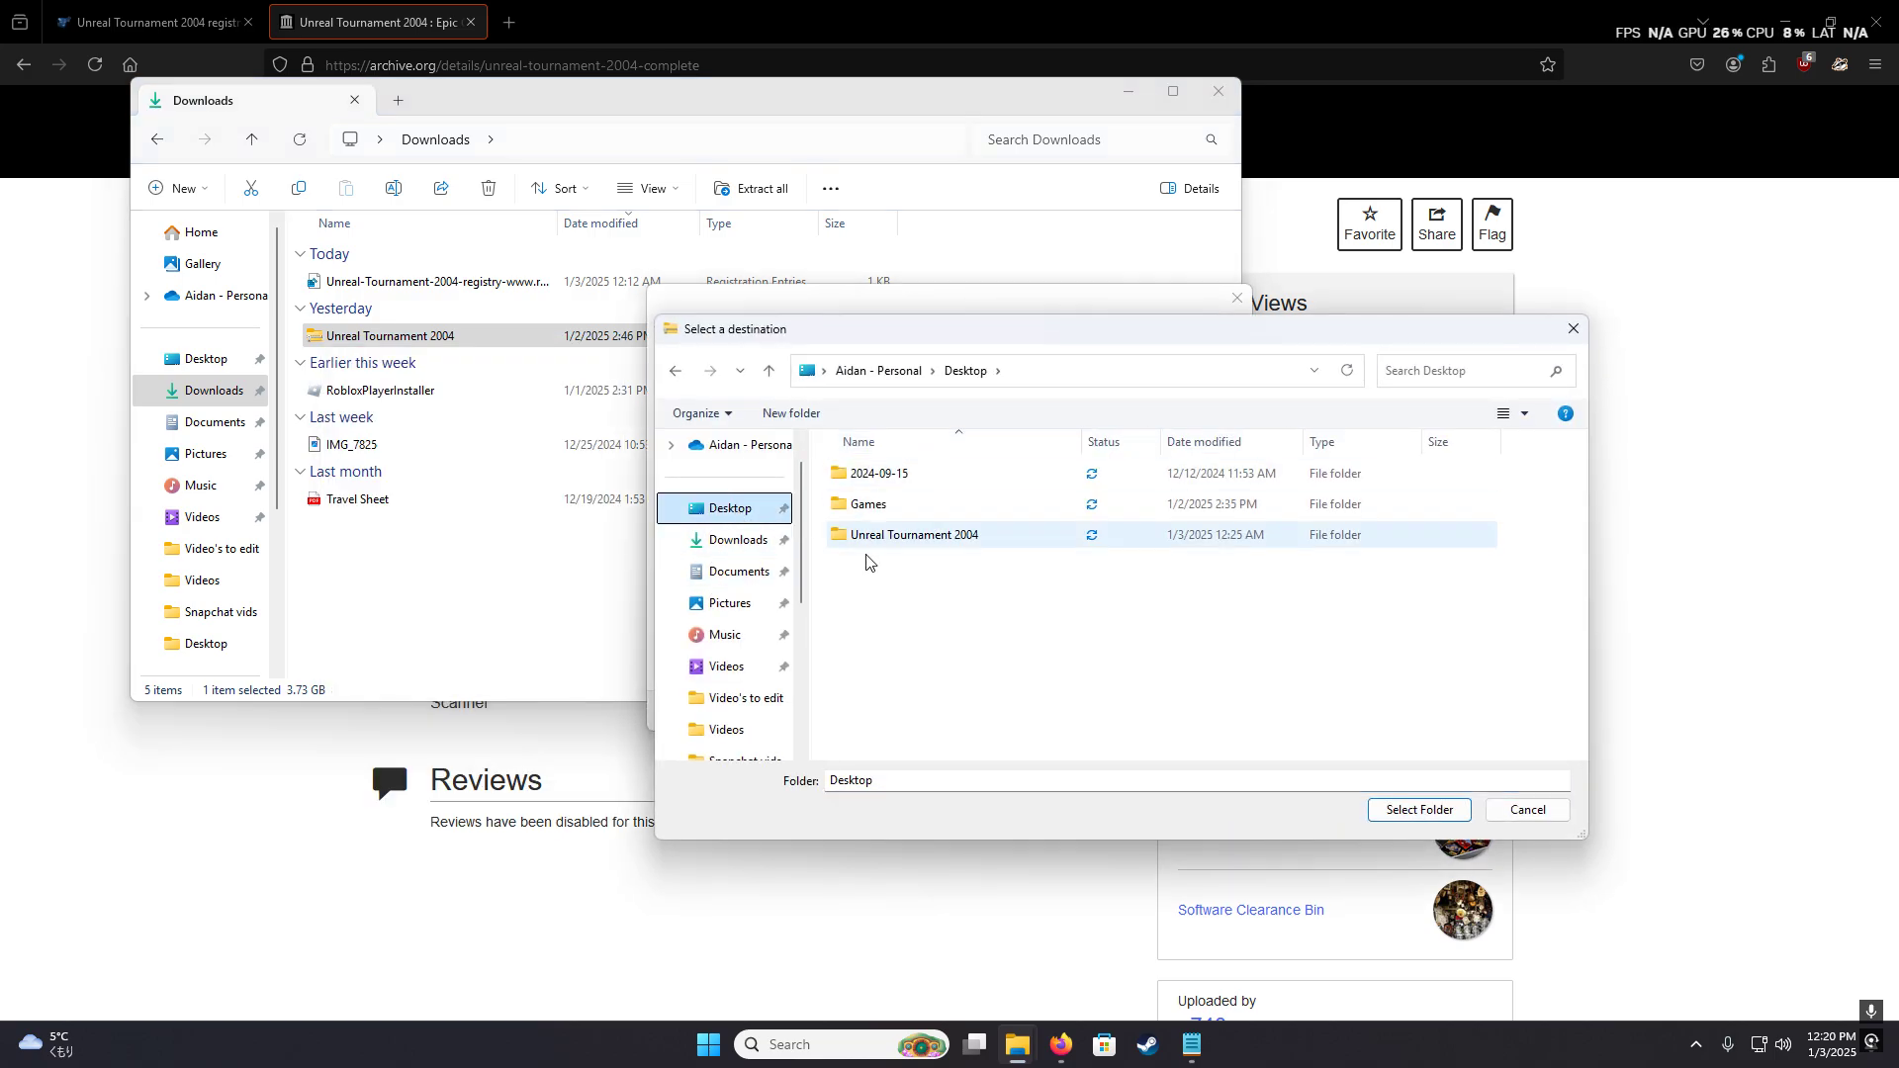
click(1572, 330)
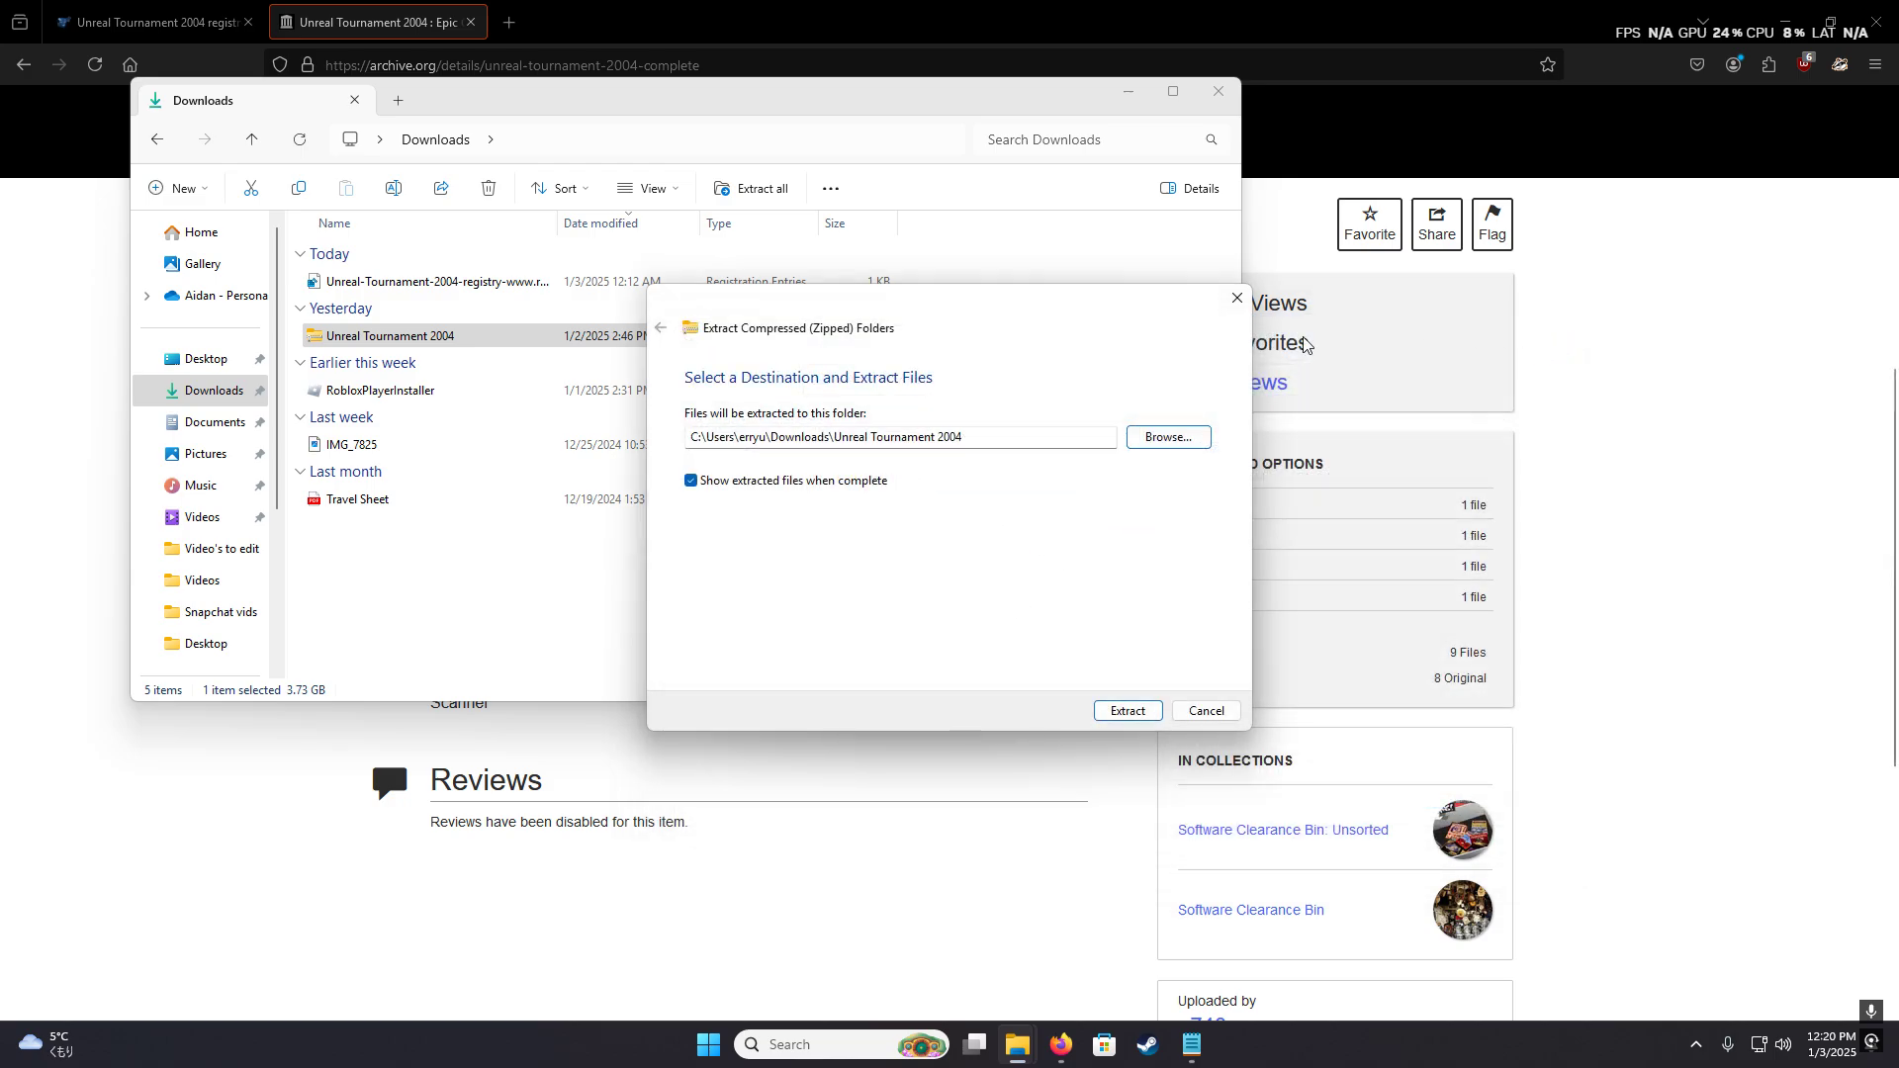
click(1217, 709)
click(1233, 95)
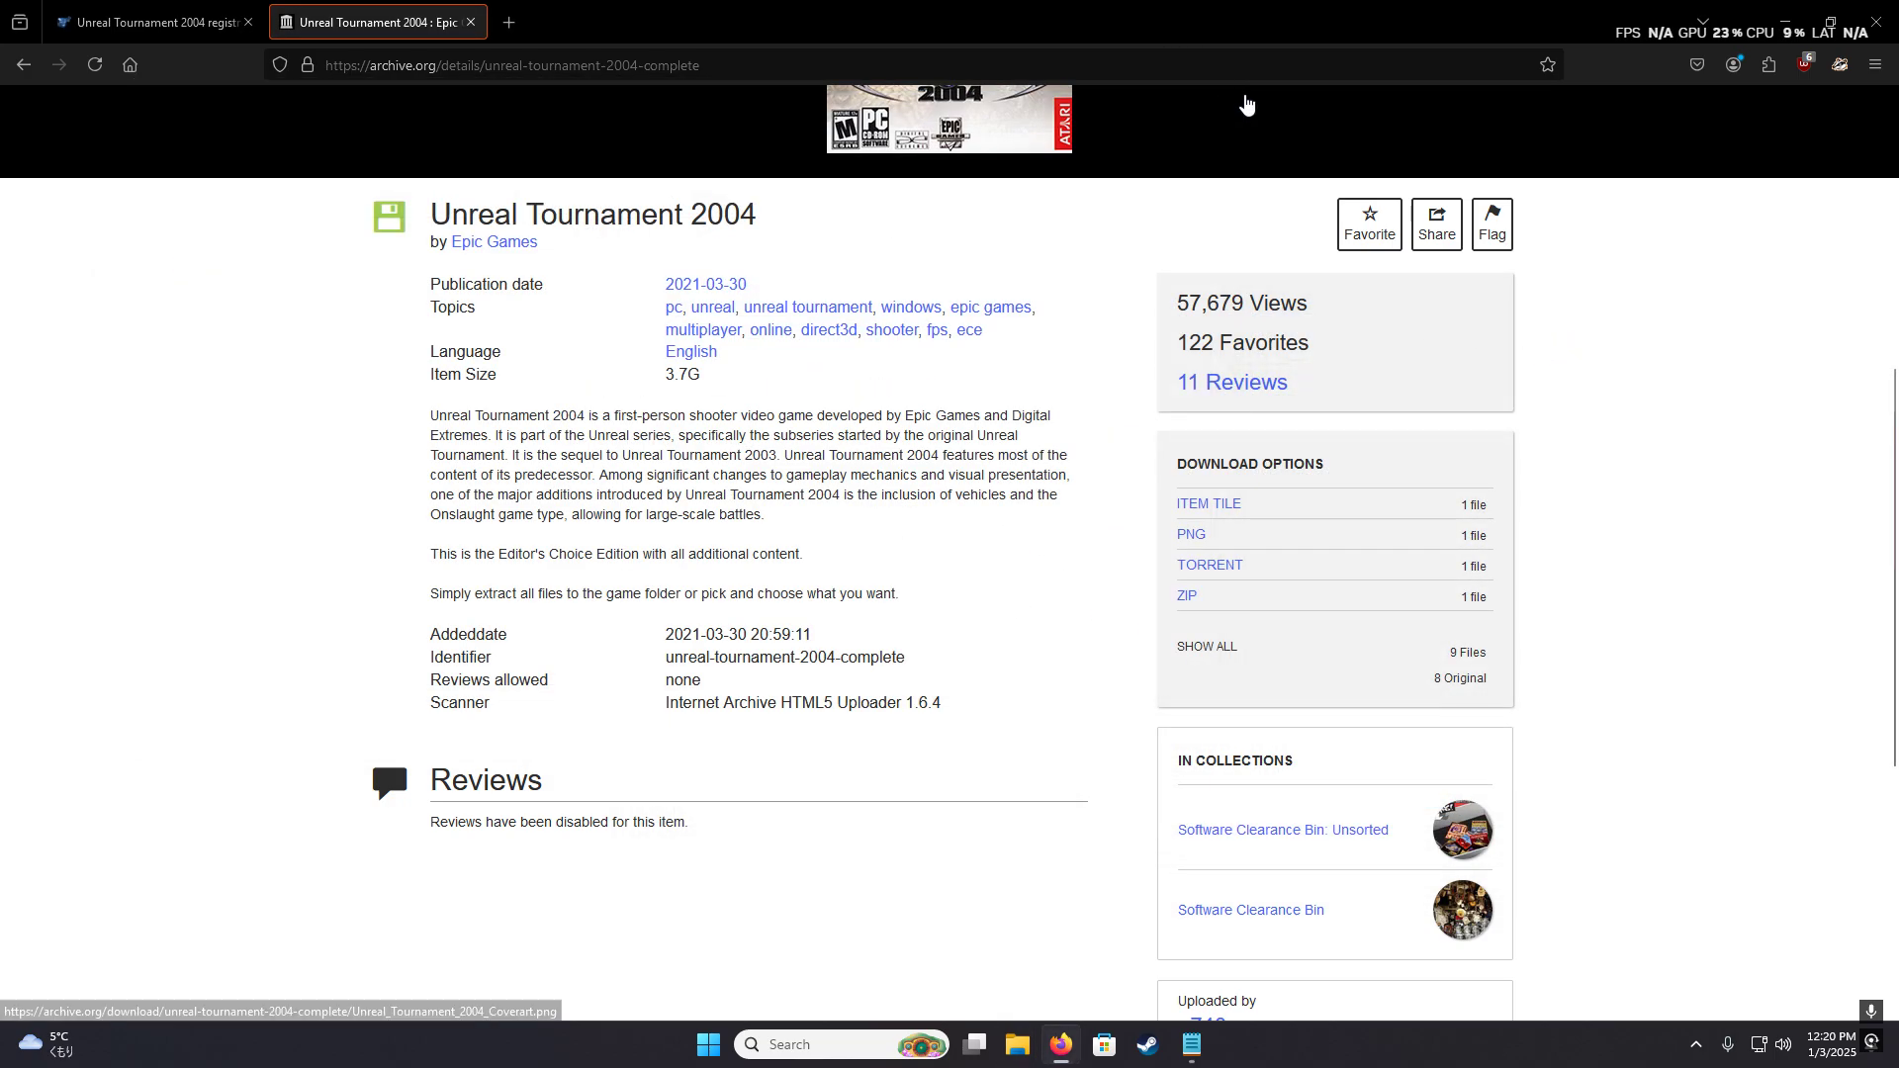
- Open the System folder inside the desktop Unreal Tournament 2004 folder
click(1786, 22)
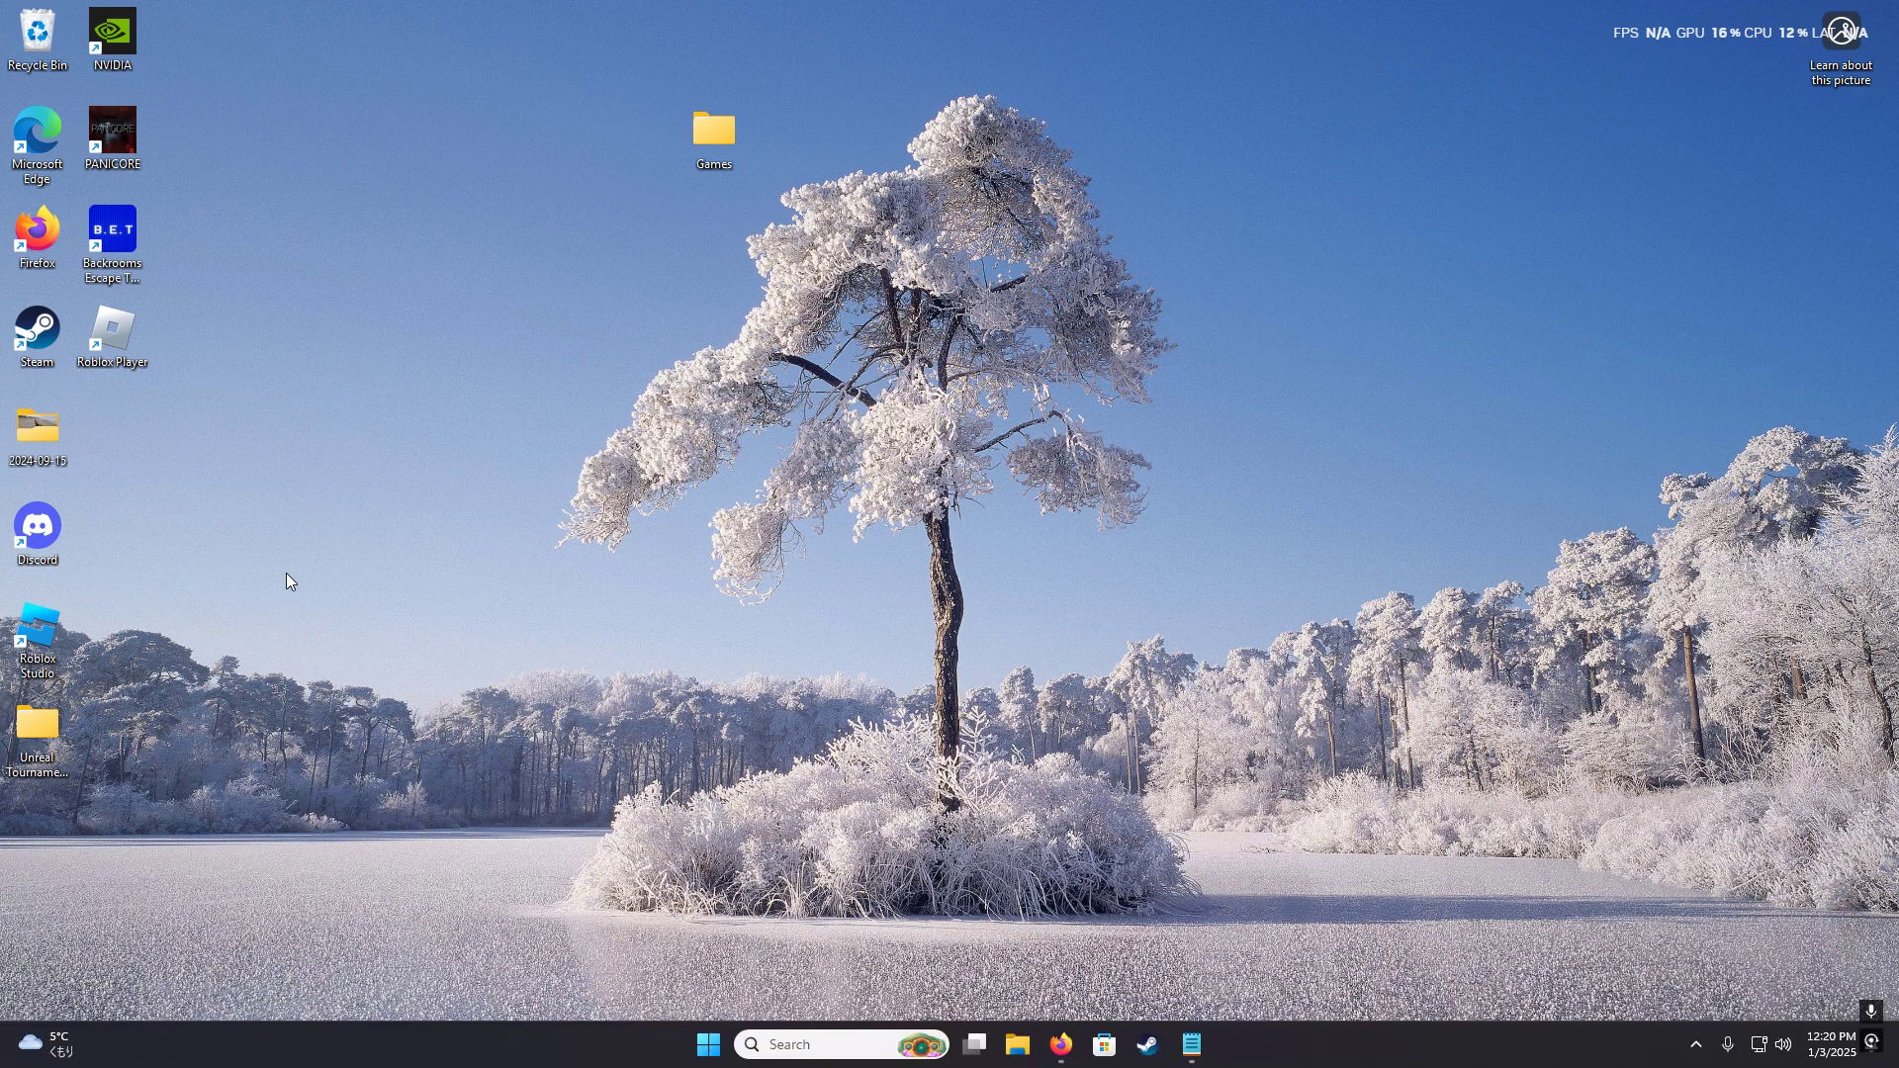
double_click(37, 732)
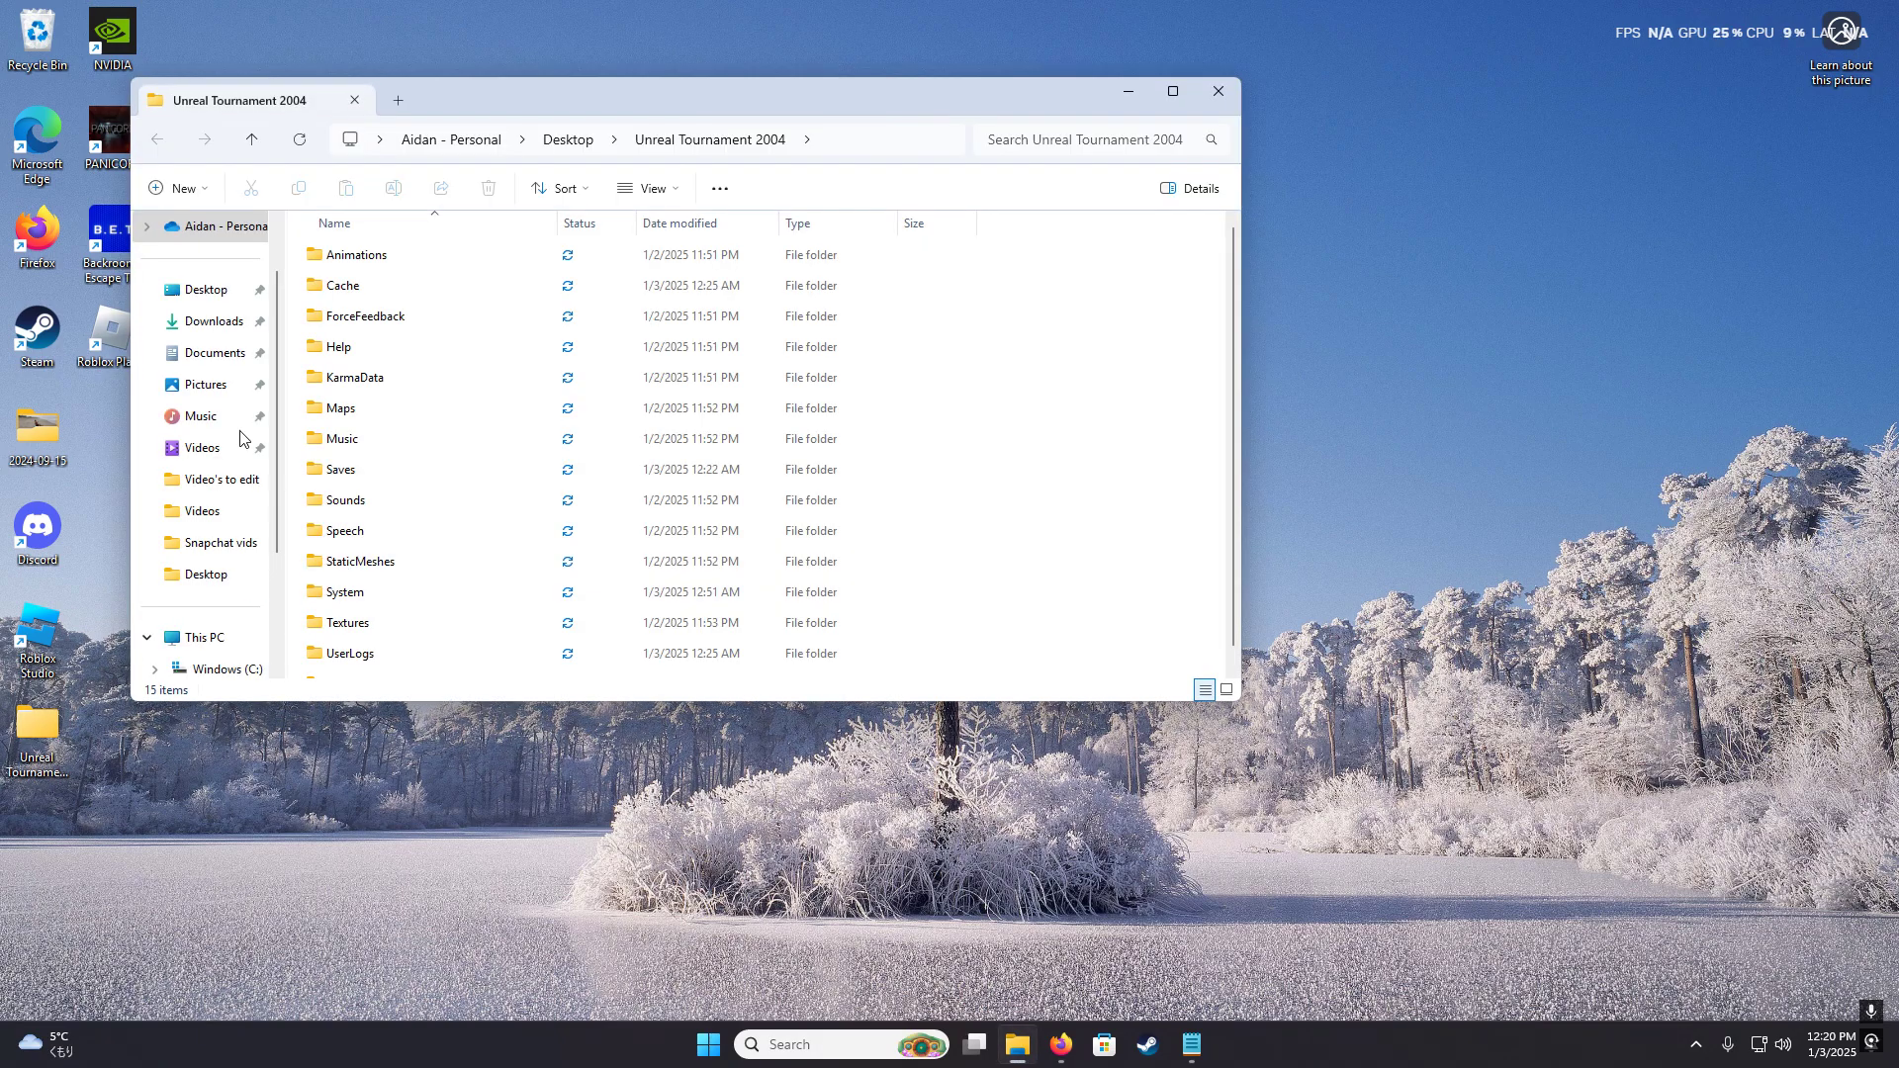
scroll(489, 554, down, 1)
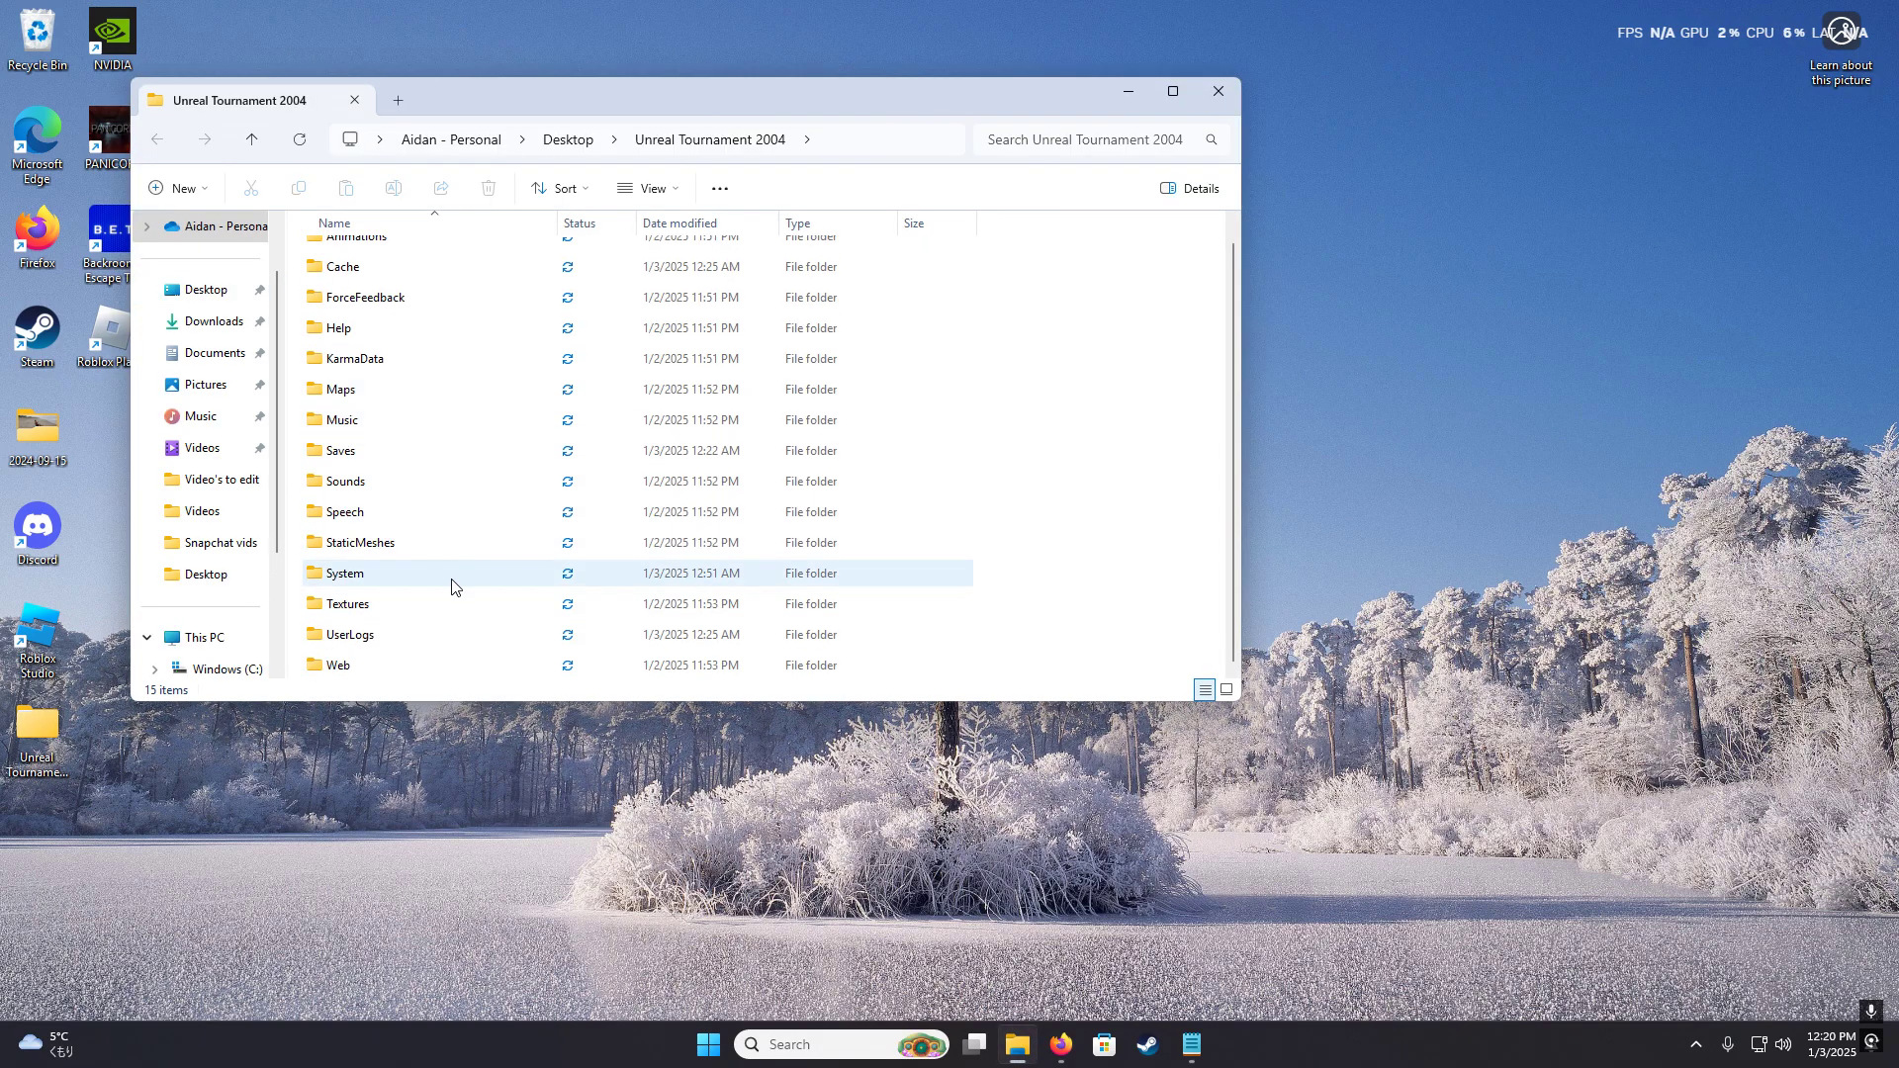
double_click(452, 584)
key(alt+Left)
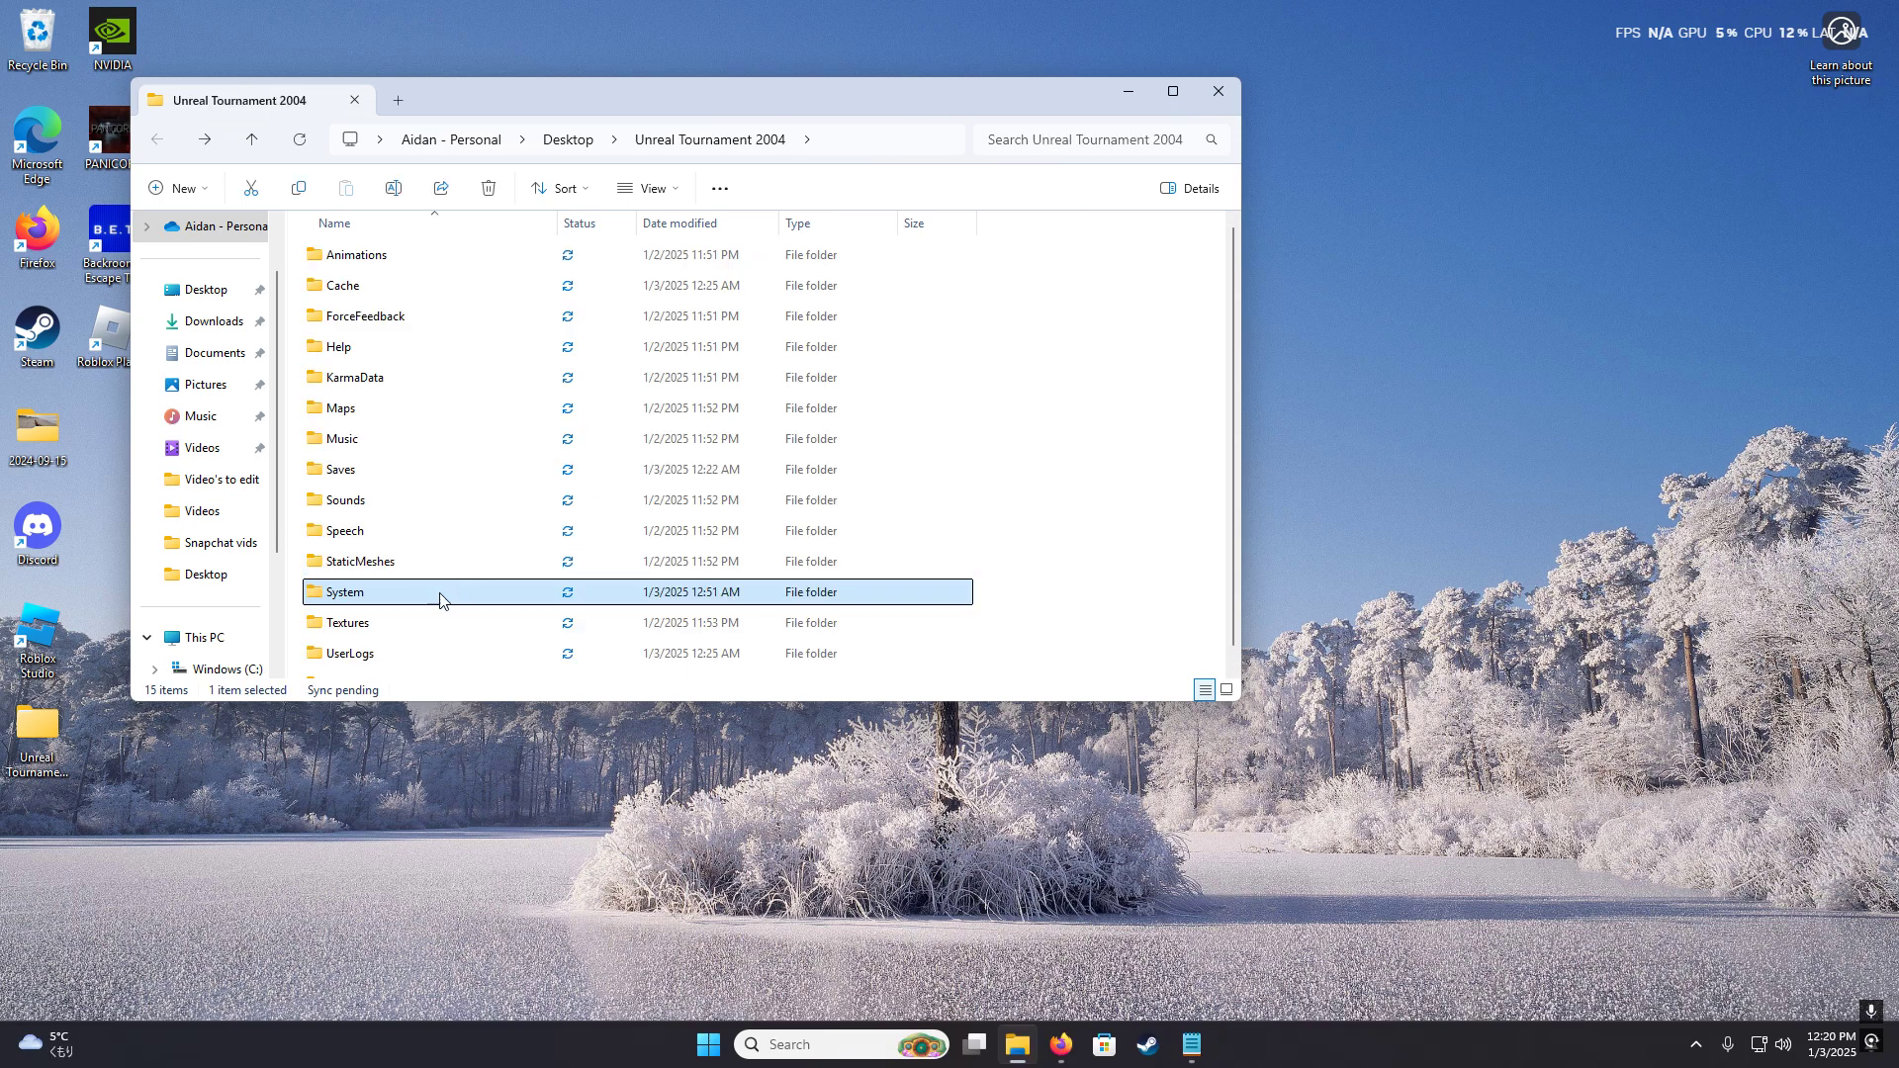
click(1218, 91)
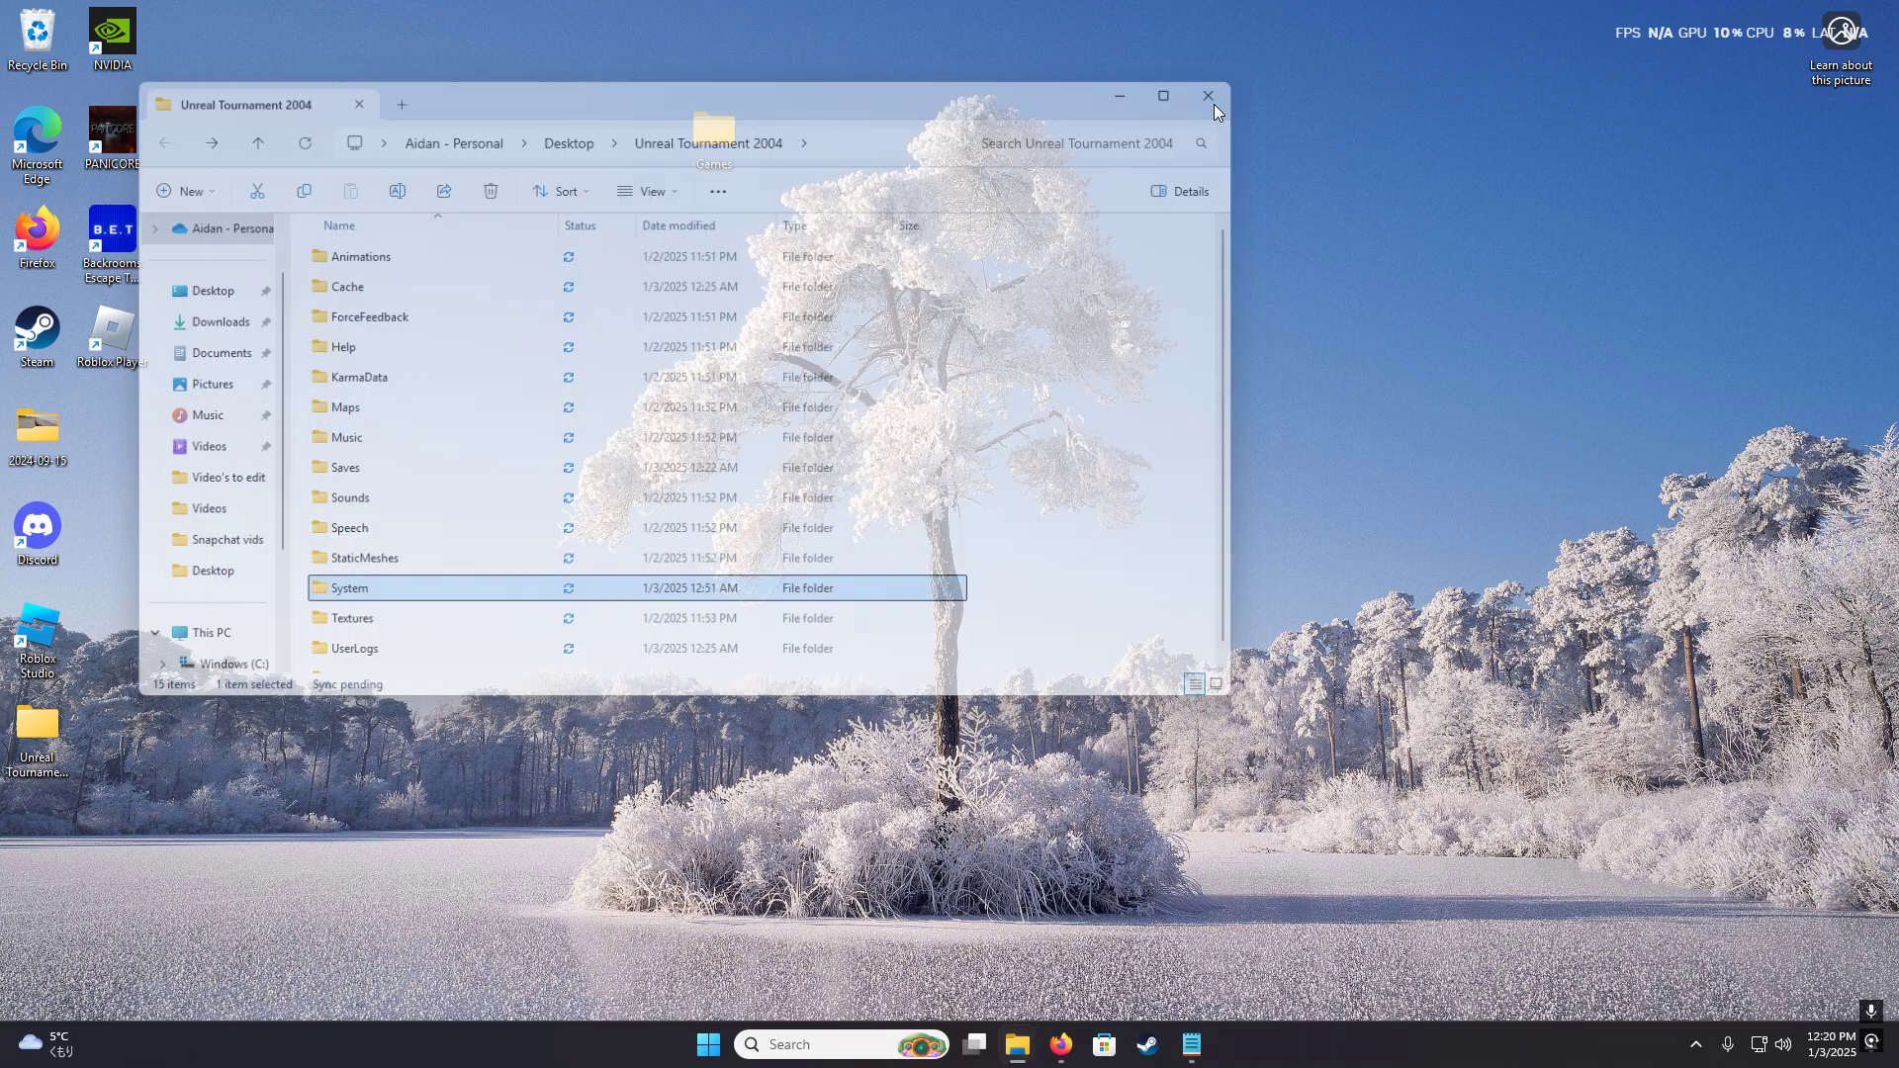
double_click(38, 737)
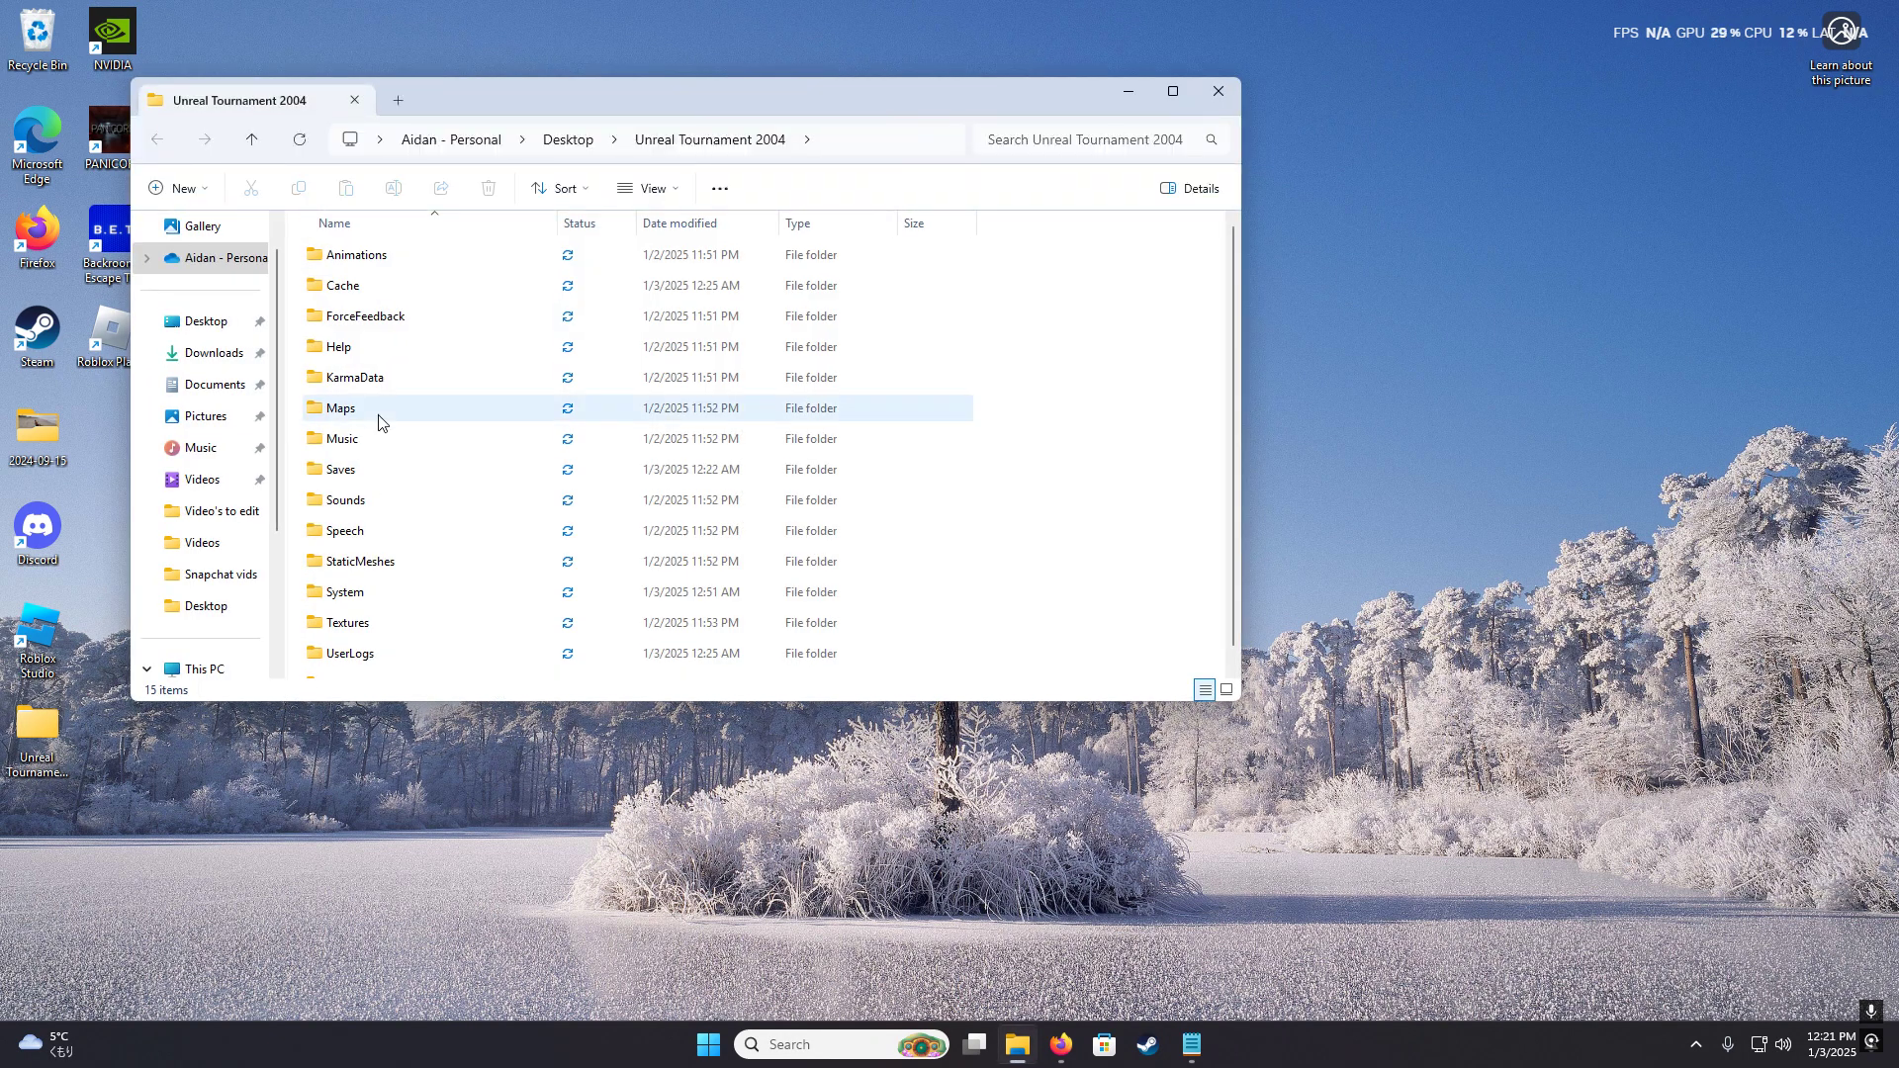
double_click(343, 596)
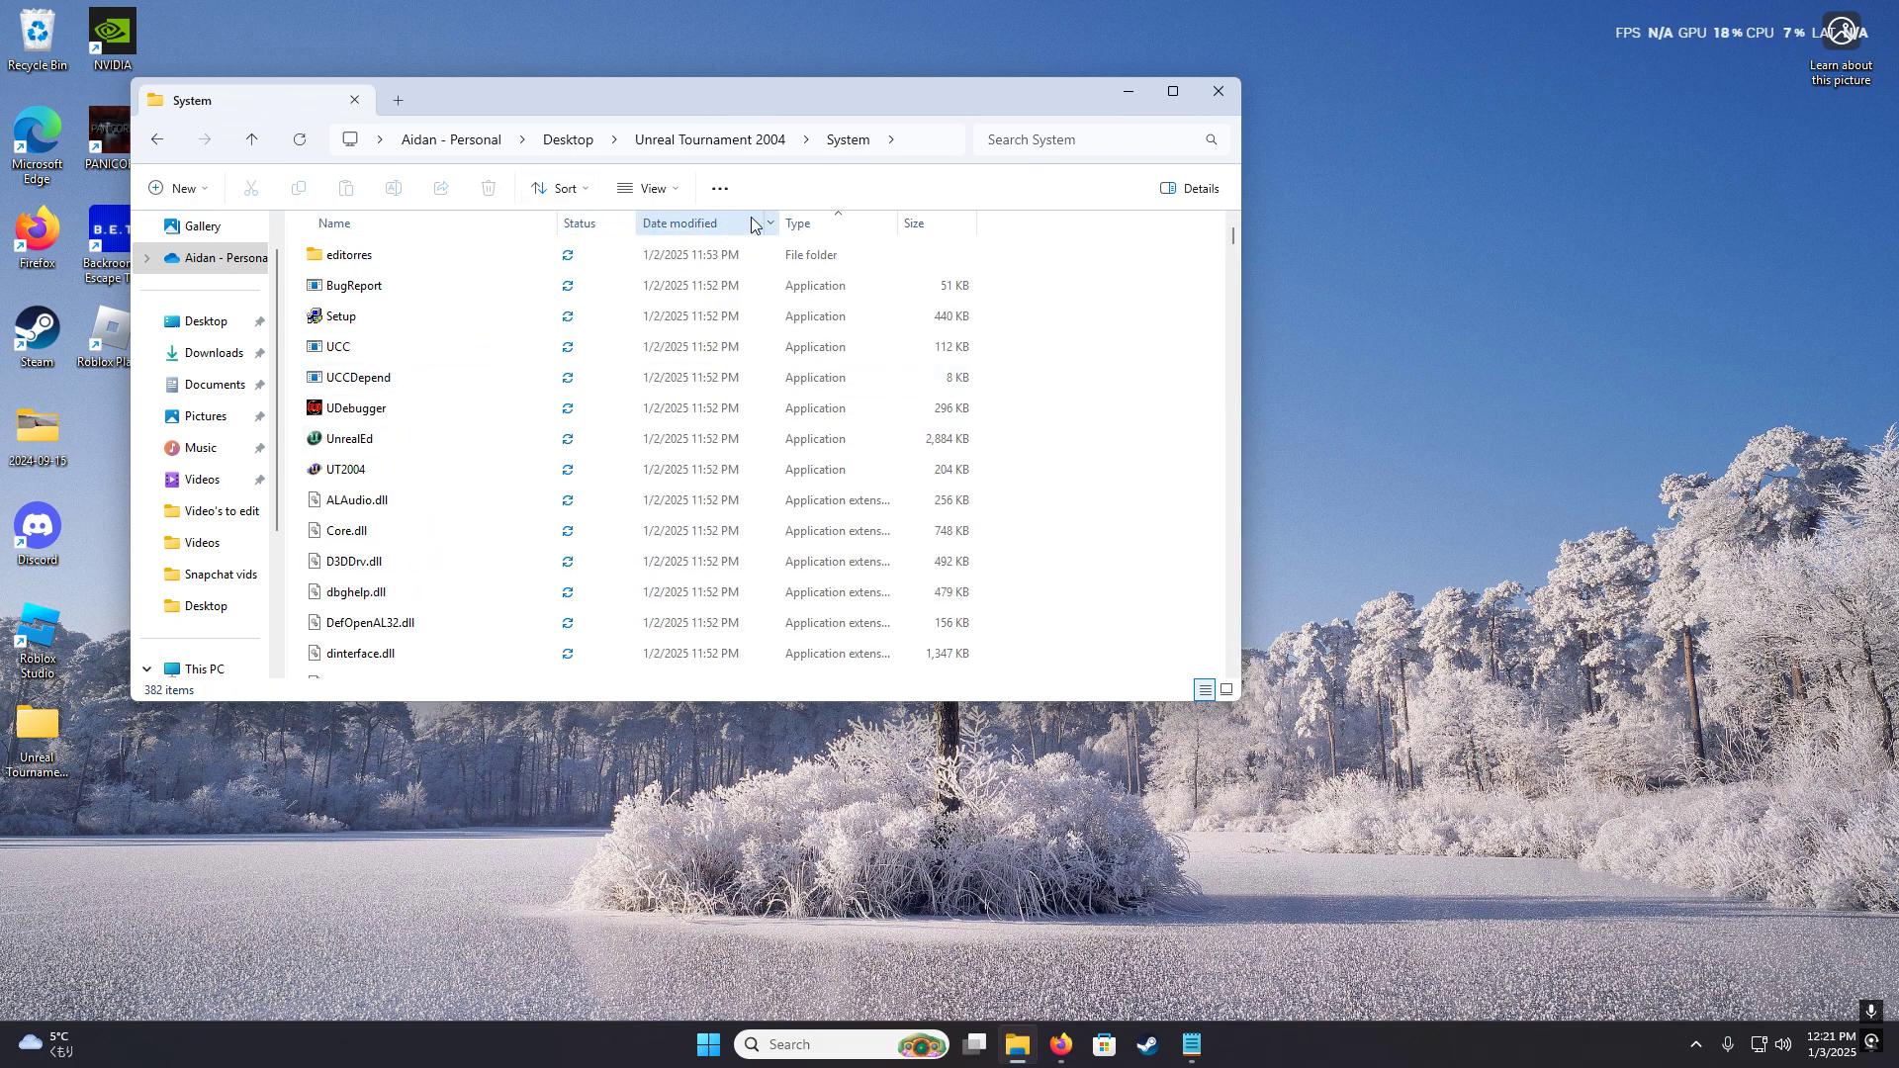
- Sort the System files by type with applications first and launch UT2004.exe
click(829, 225)
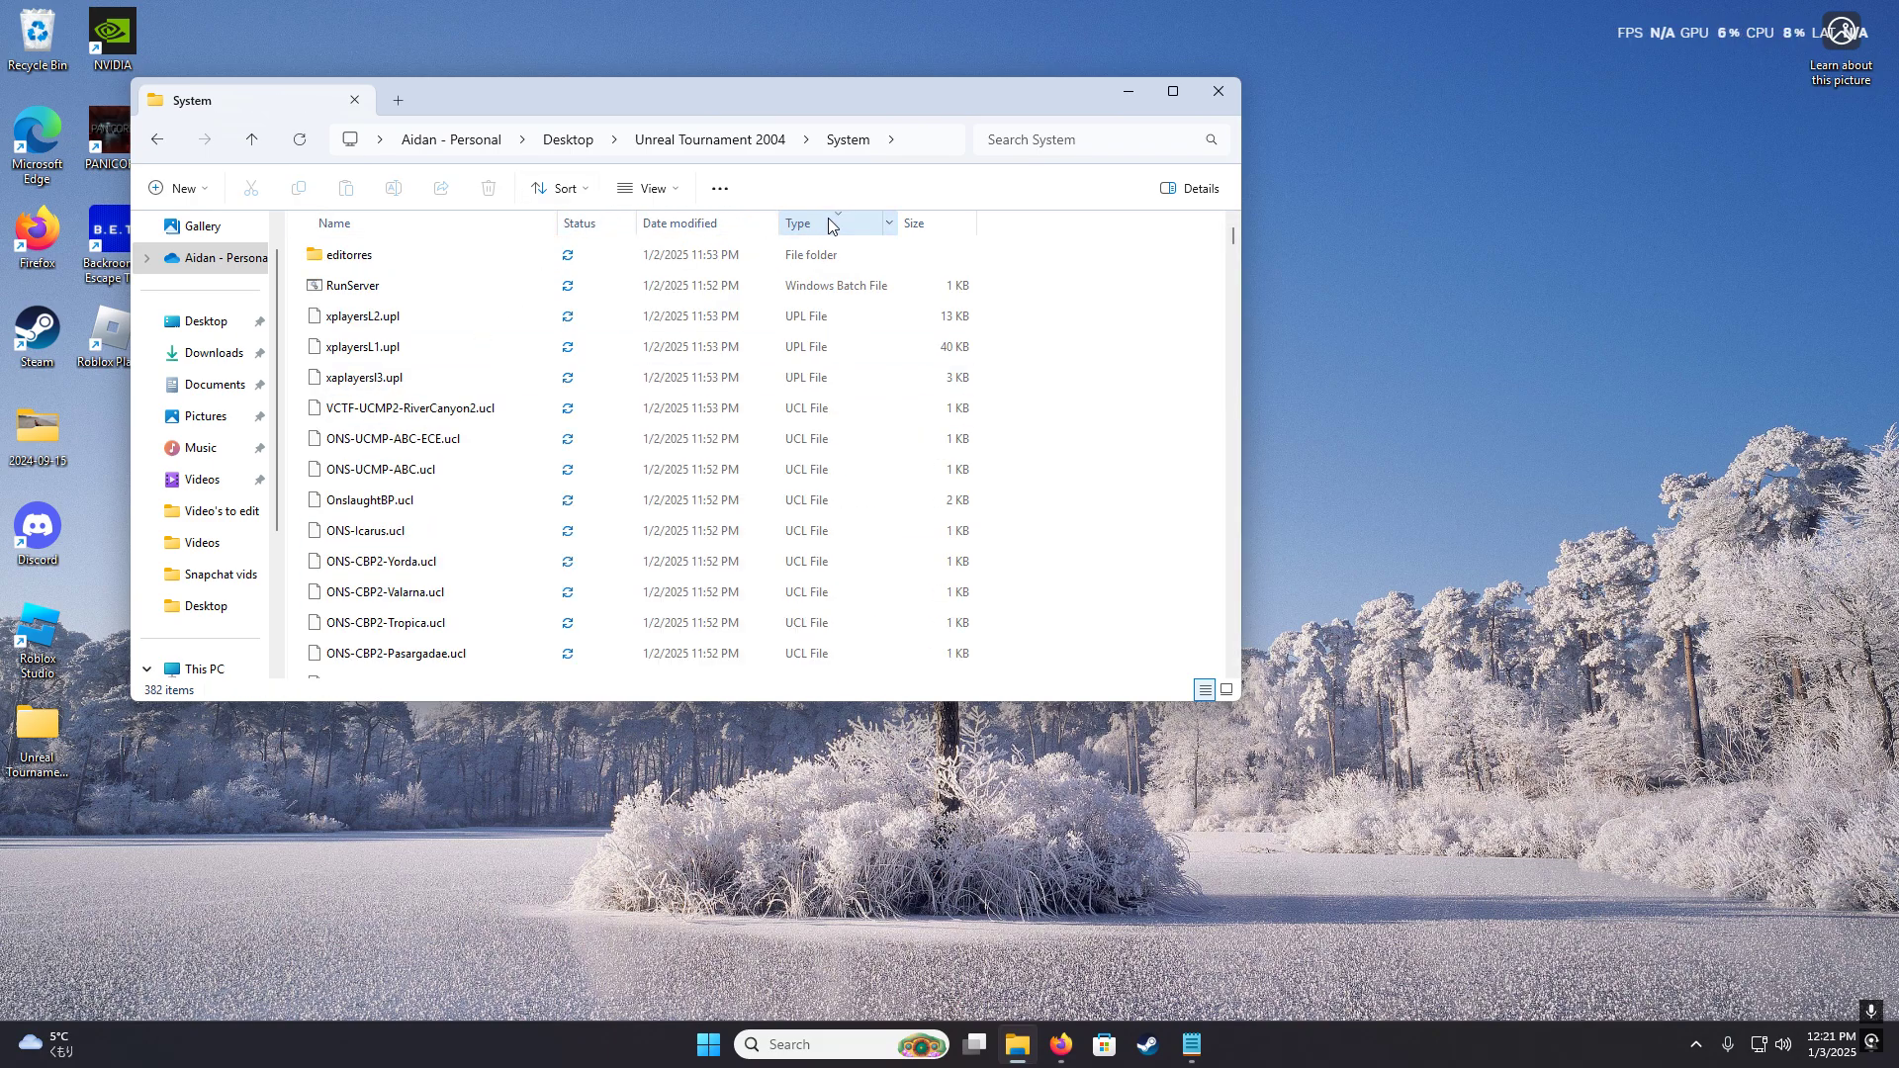
scroll(826, 445, down, 4)
scroll(826, 445, up, 4)
click(839, 225)
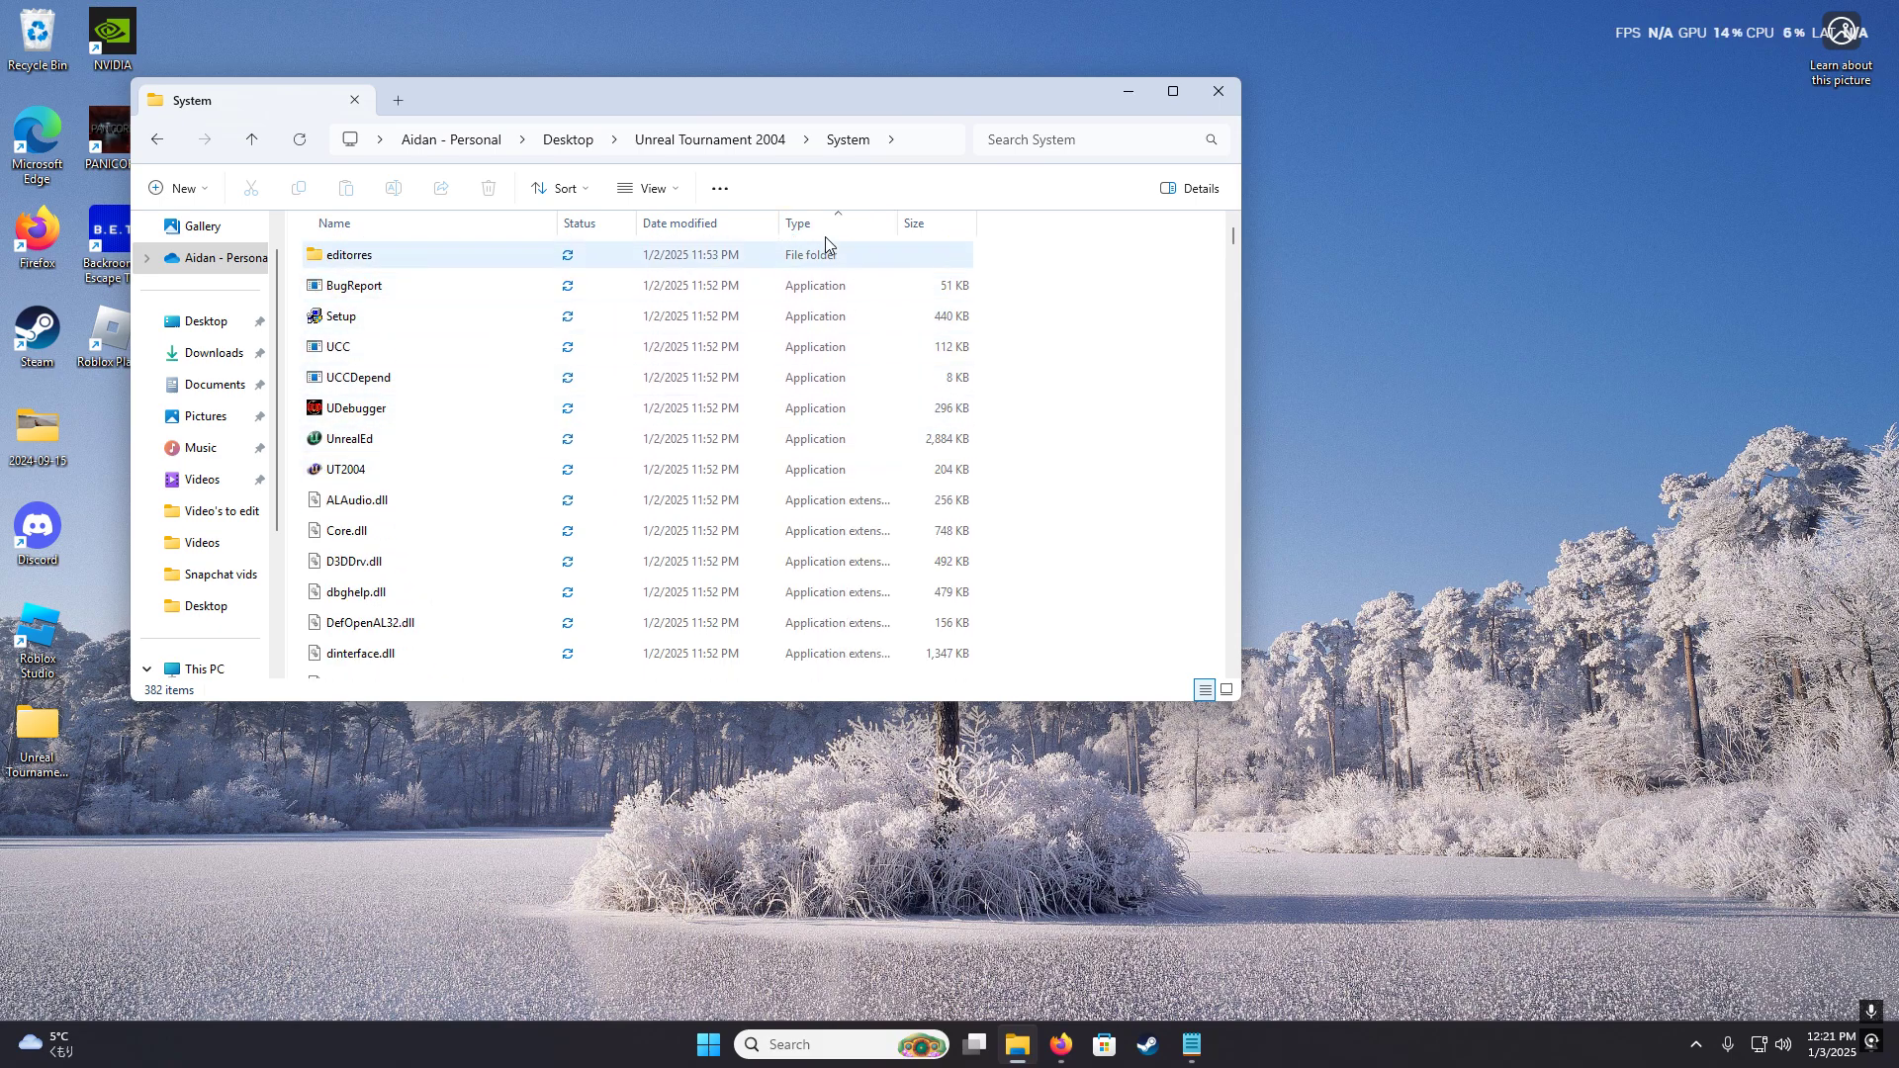
double_click(353, 466)
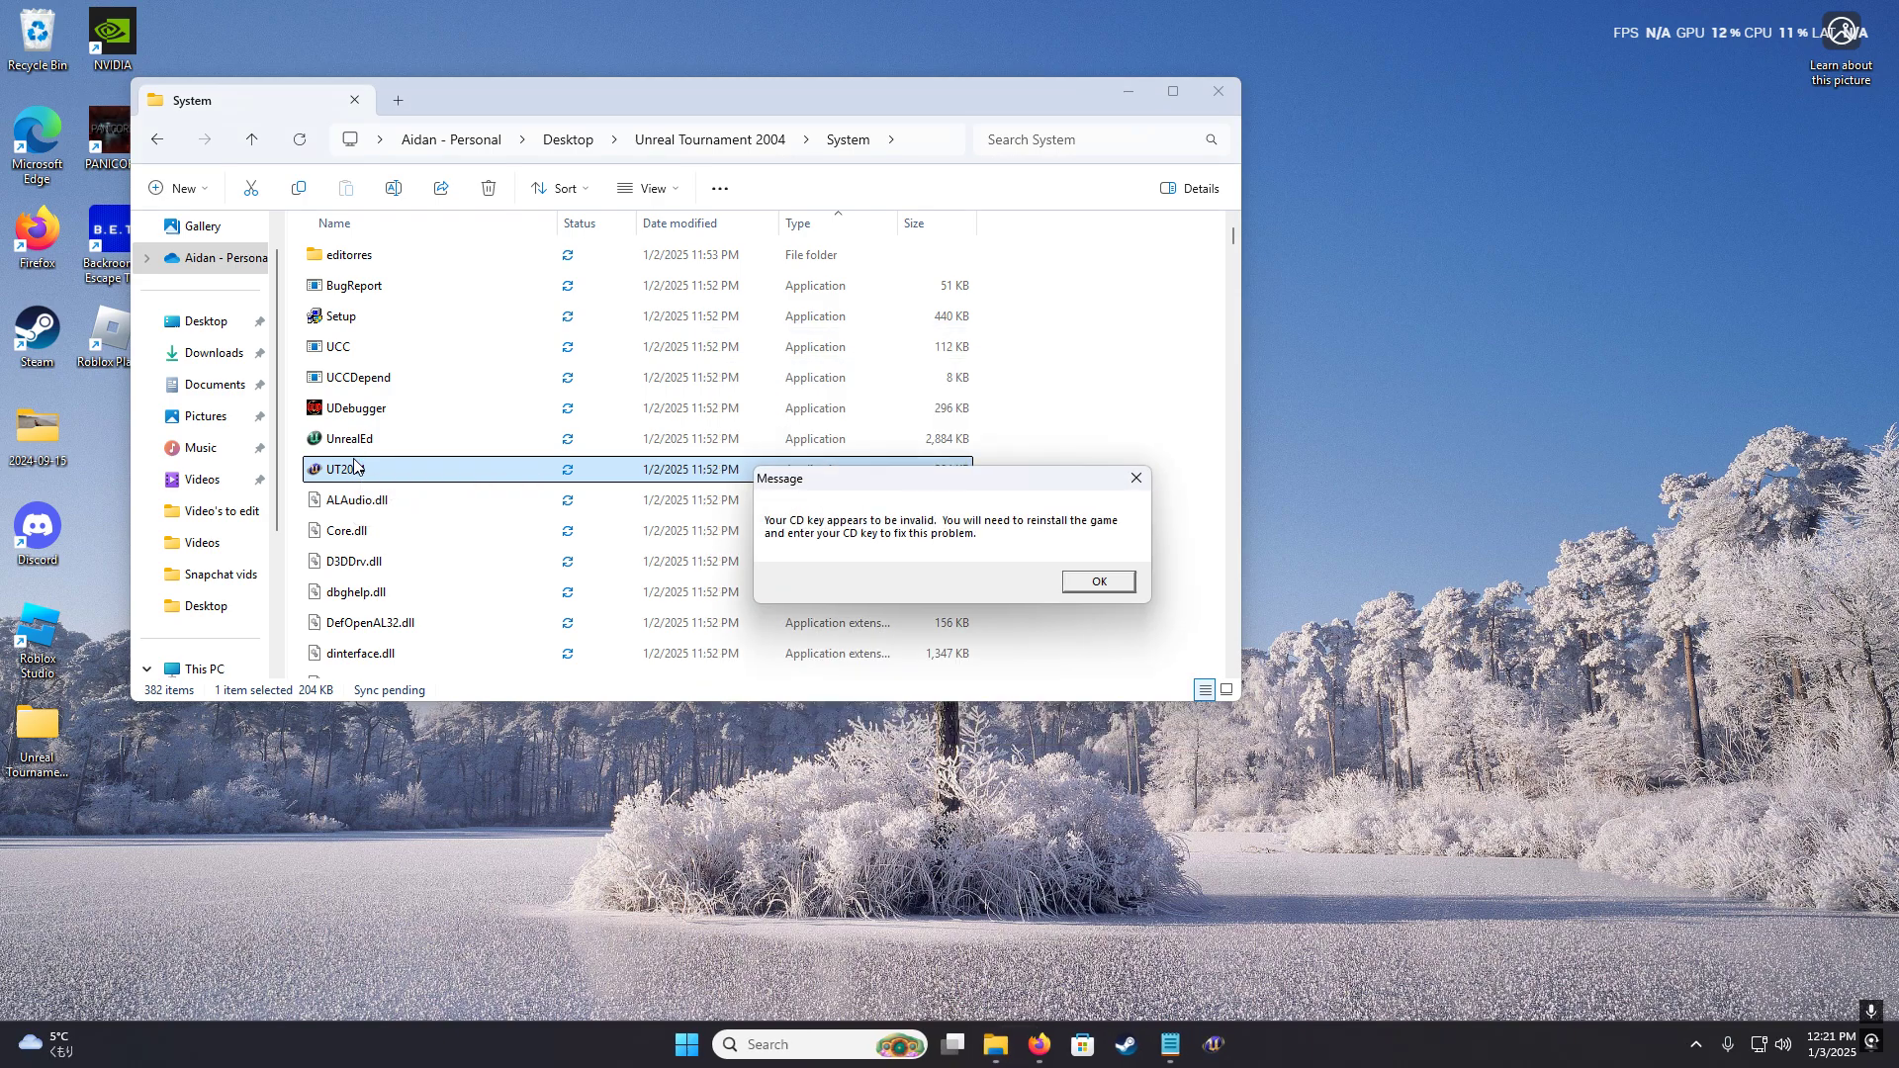
- Dismiss the invalid CD key message and close the System folder window
click(1099, 582)
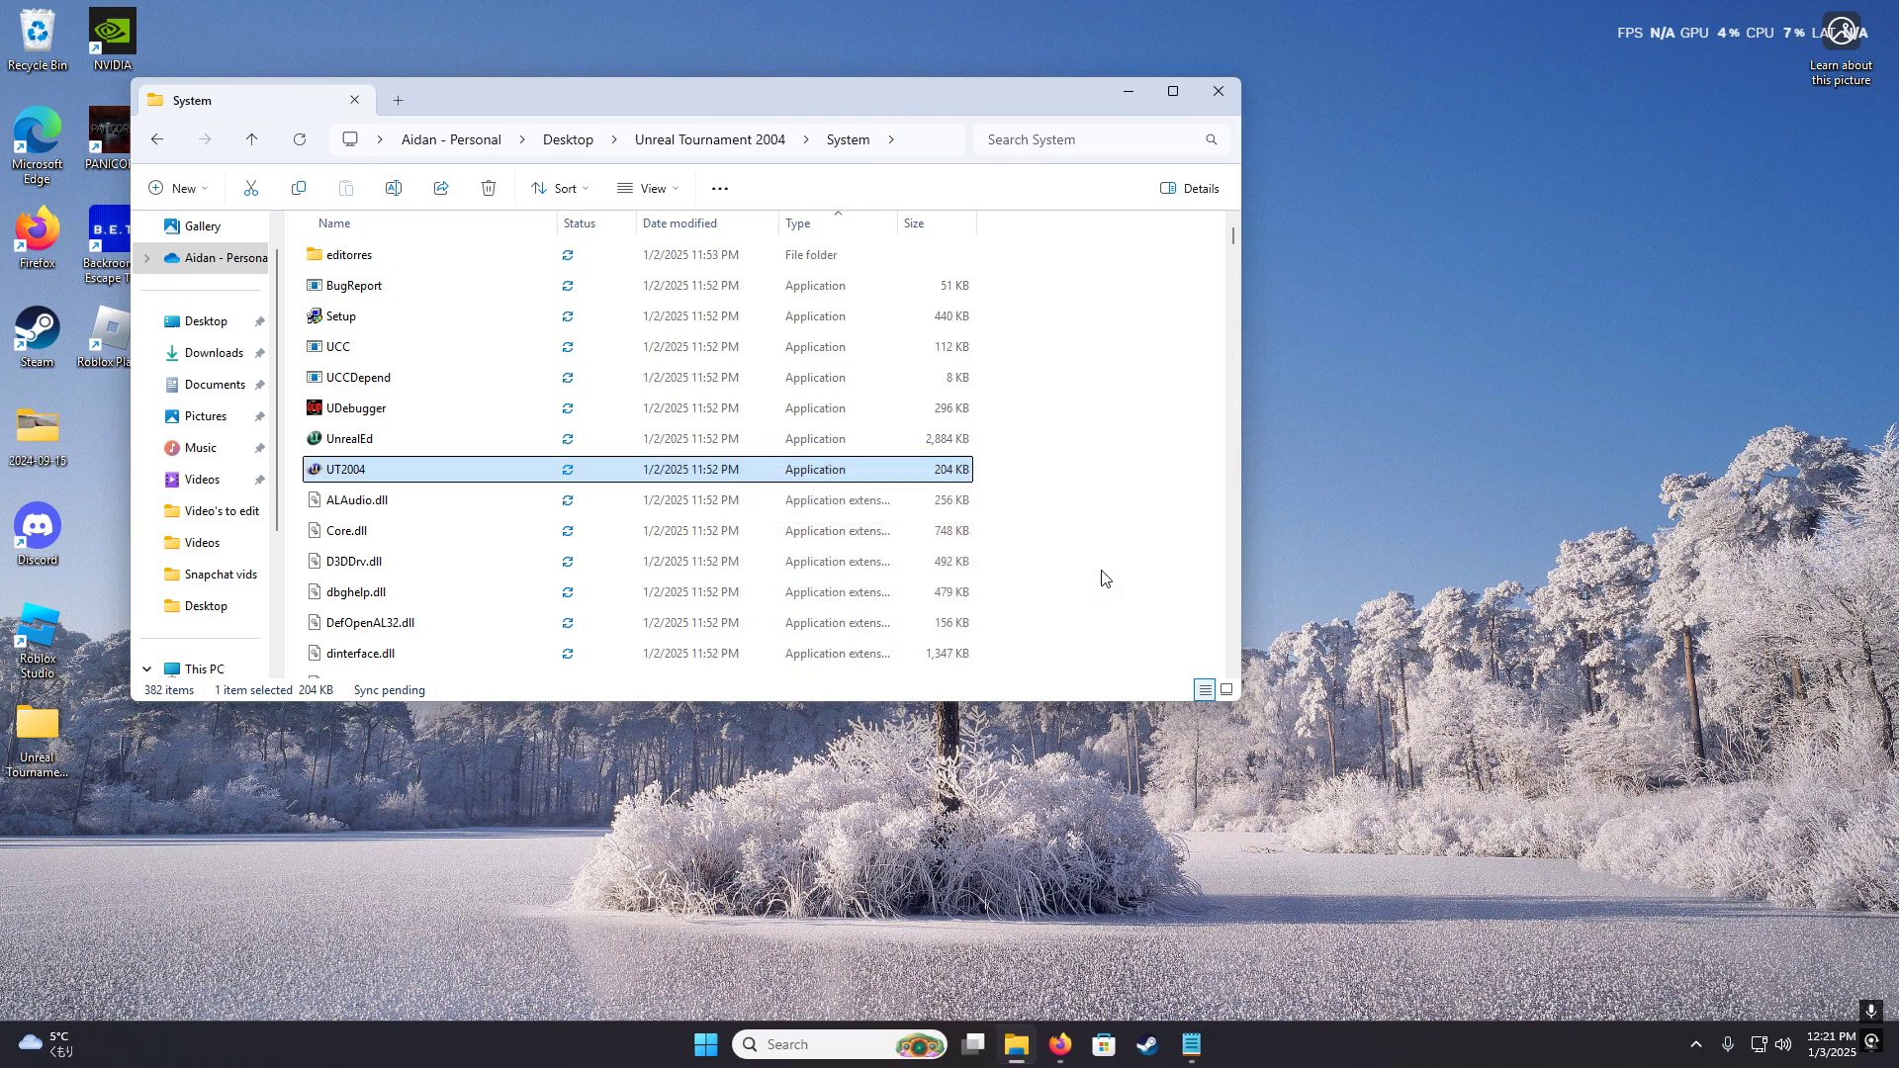
click(1219, 77)
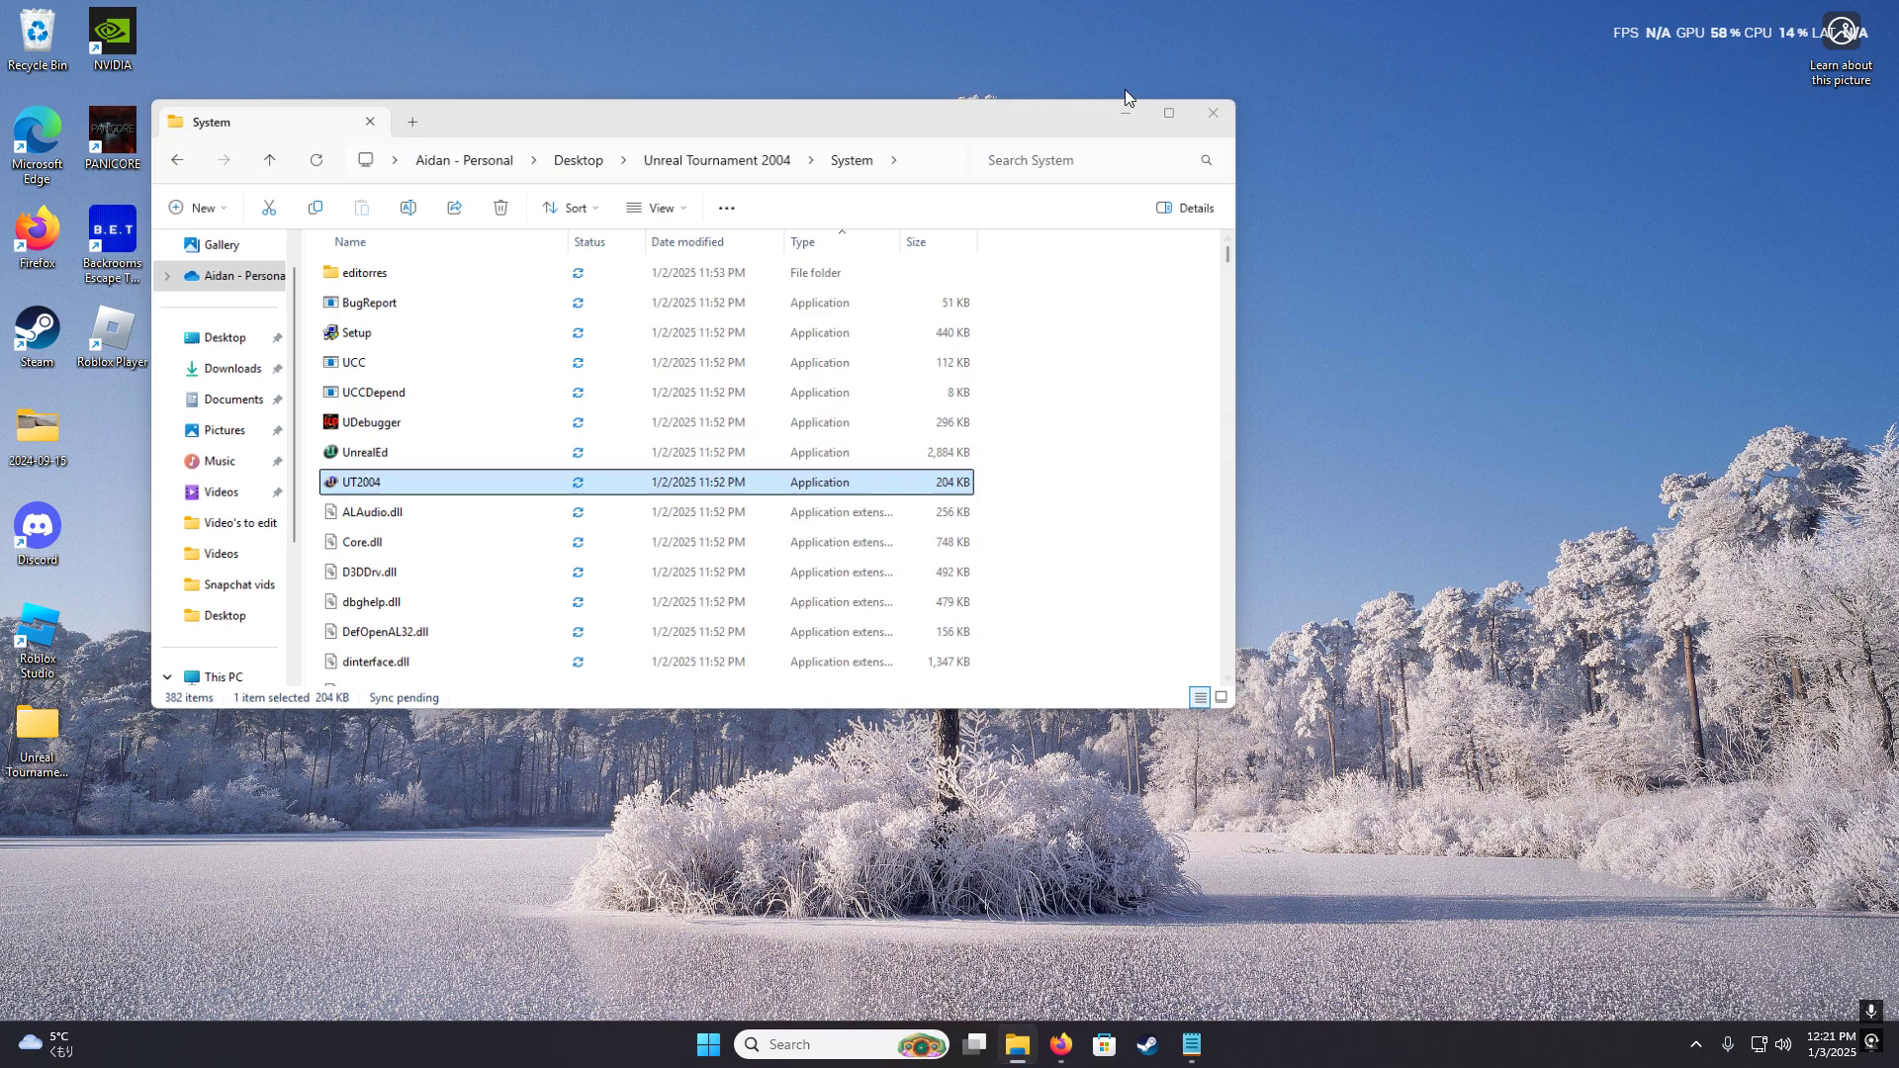
- Put the Unreal Tournament 2004 folder on the left and the RegFiles.net UT2004 page on the right, then bring up the notes
double_click(38, 732)
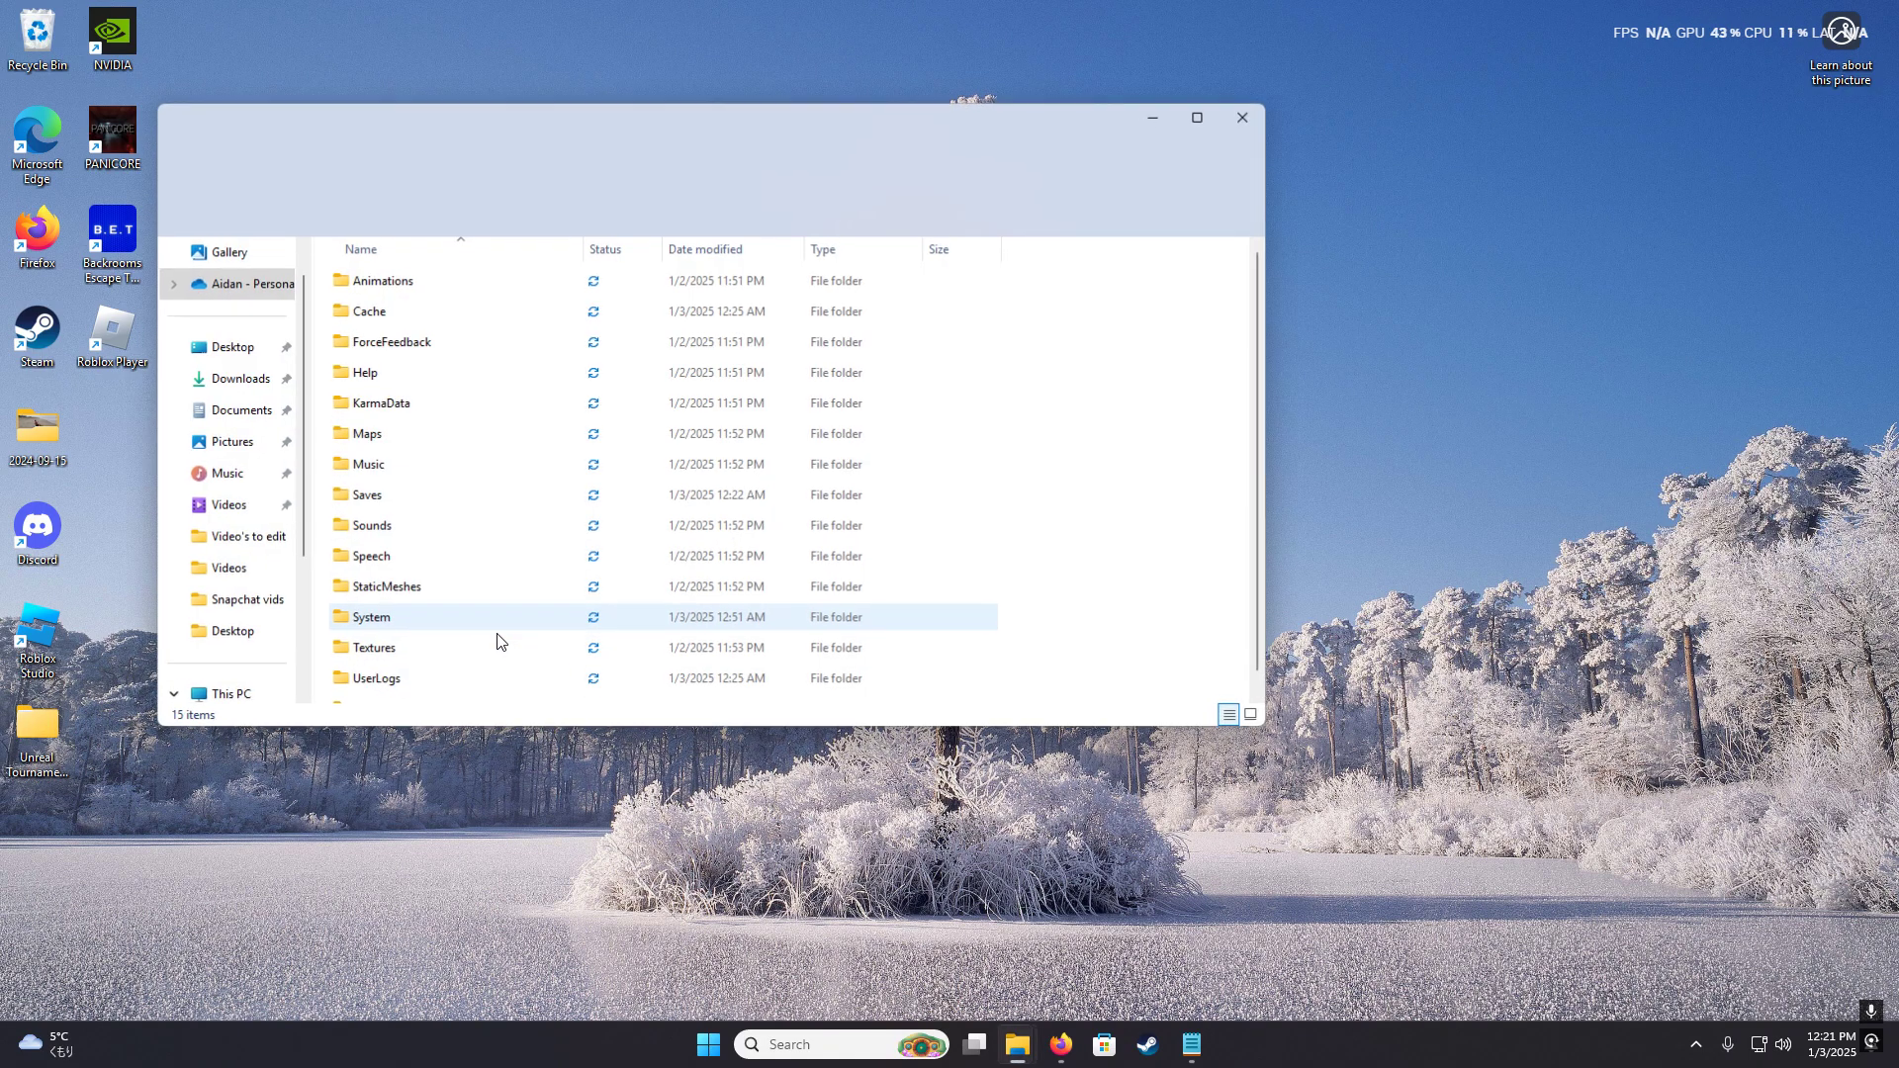
click(831, 168)
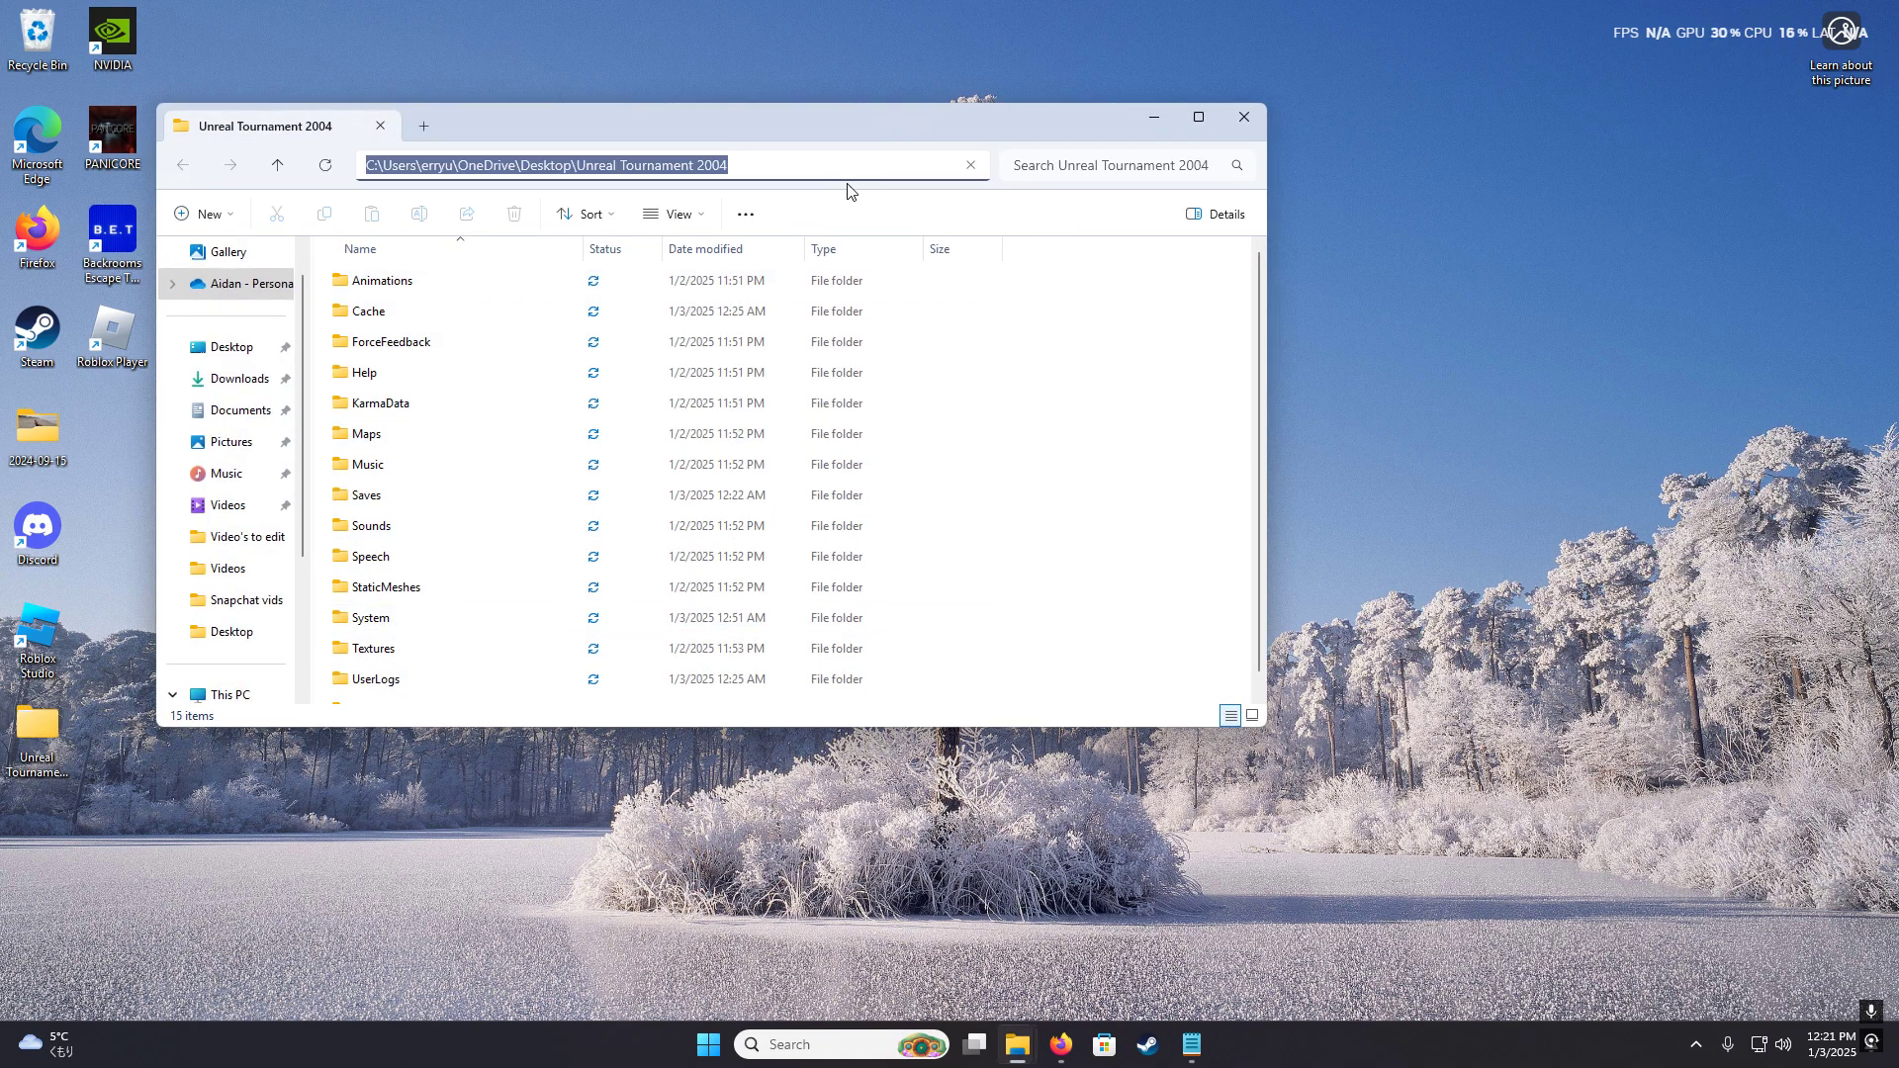
click(1060, 1041)
click(203, 29)
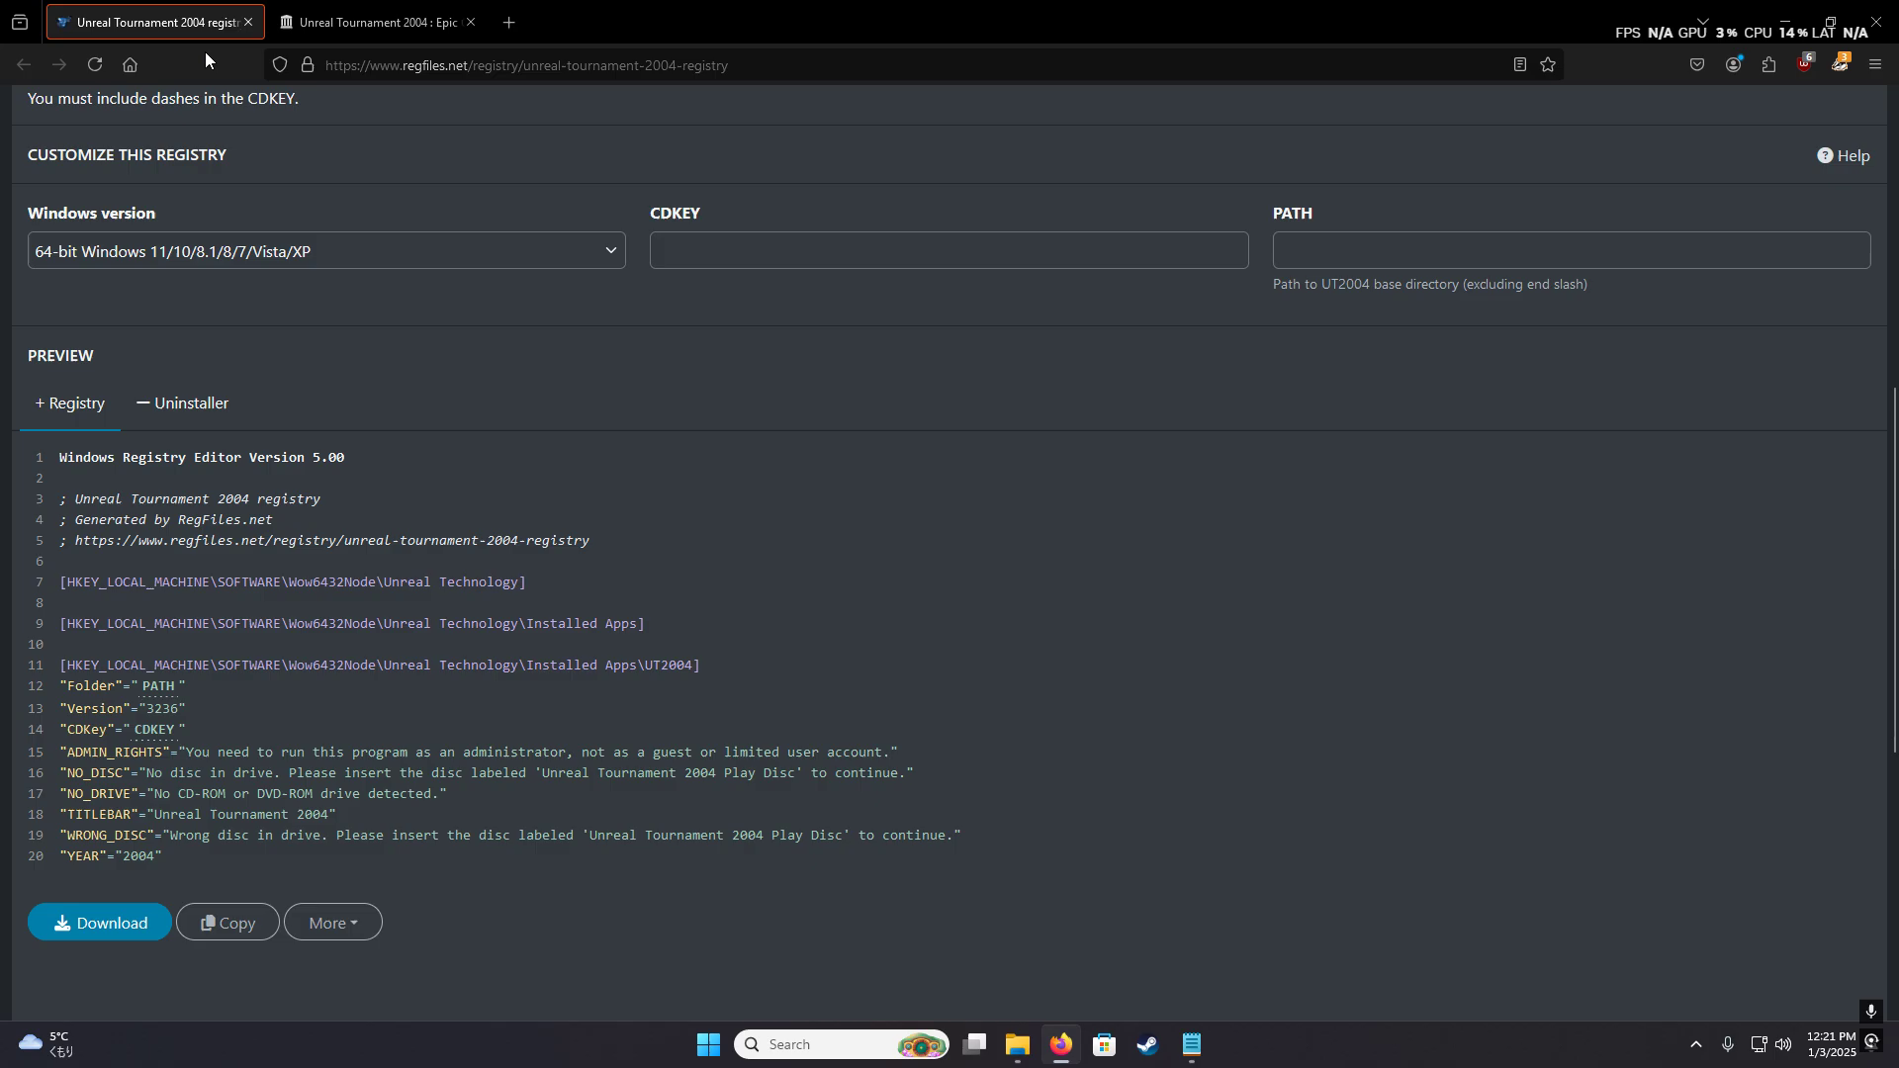
drag(782, 8, 1895, 40)
click(358, 382)
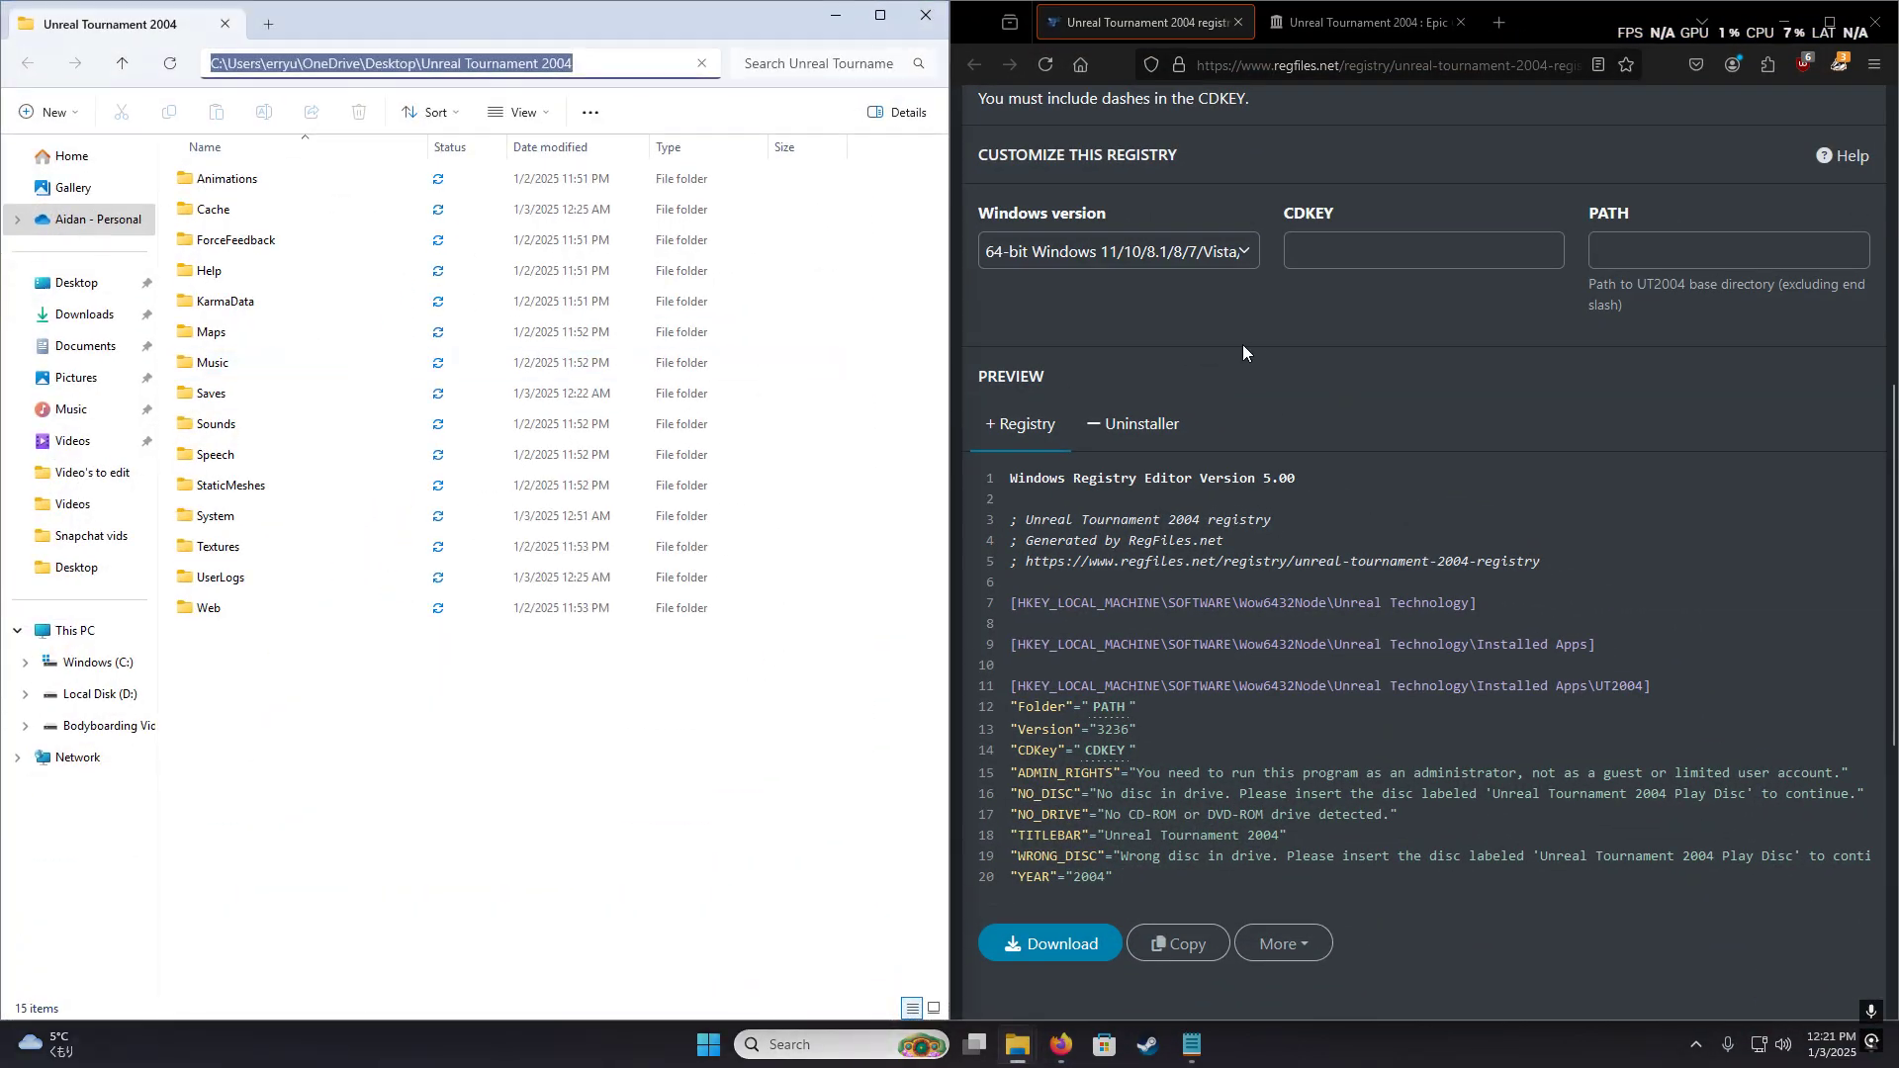
scroll(1320, 372, up, 1)
click(1350, 356)
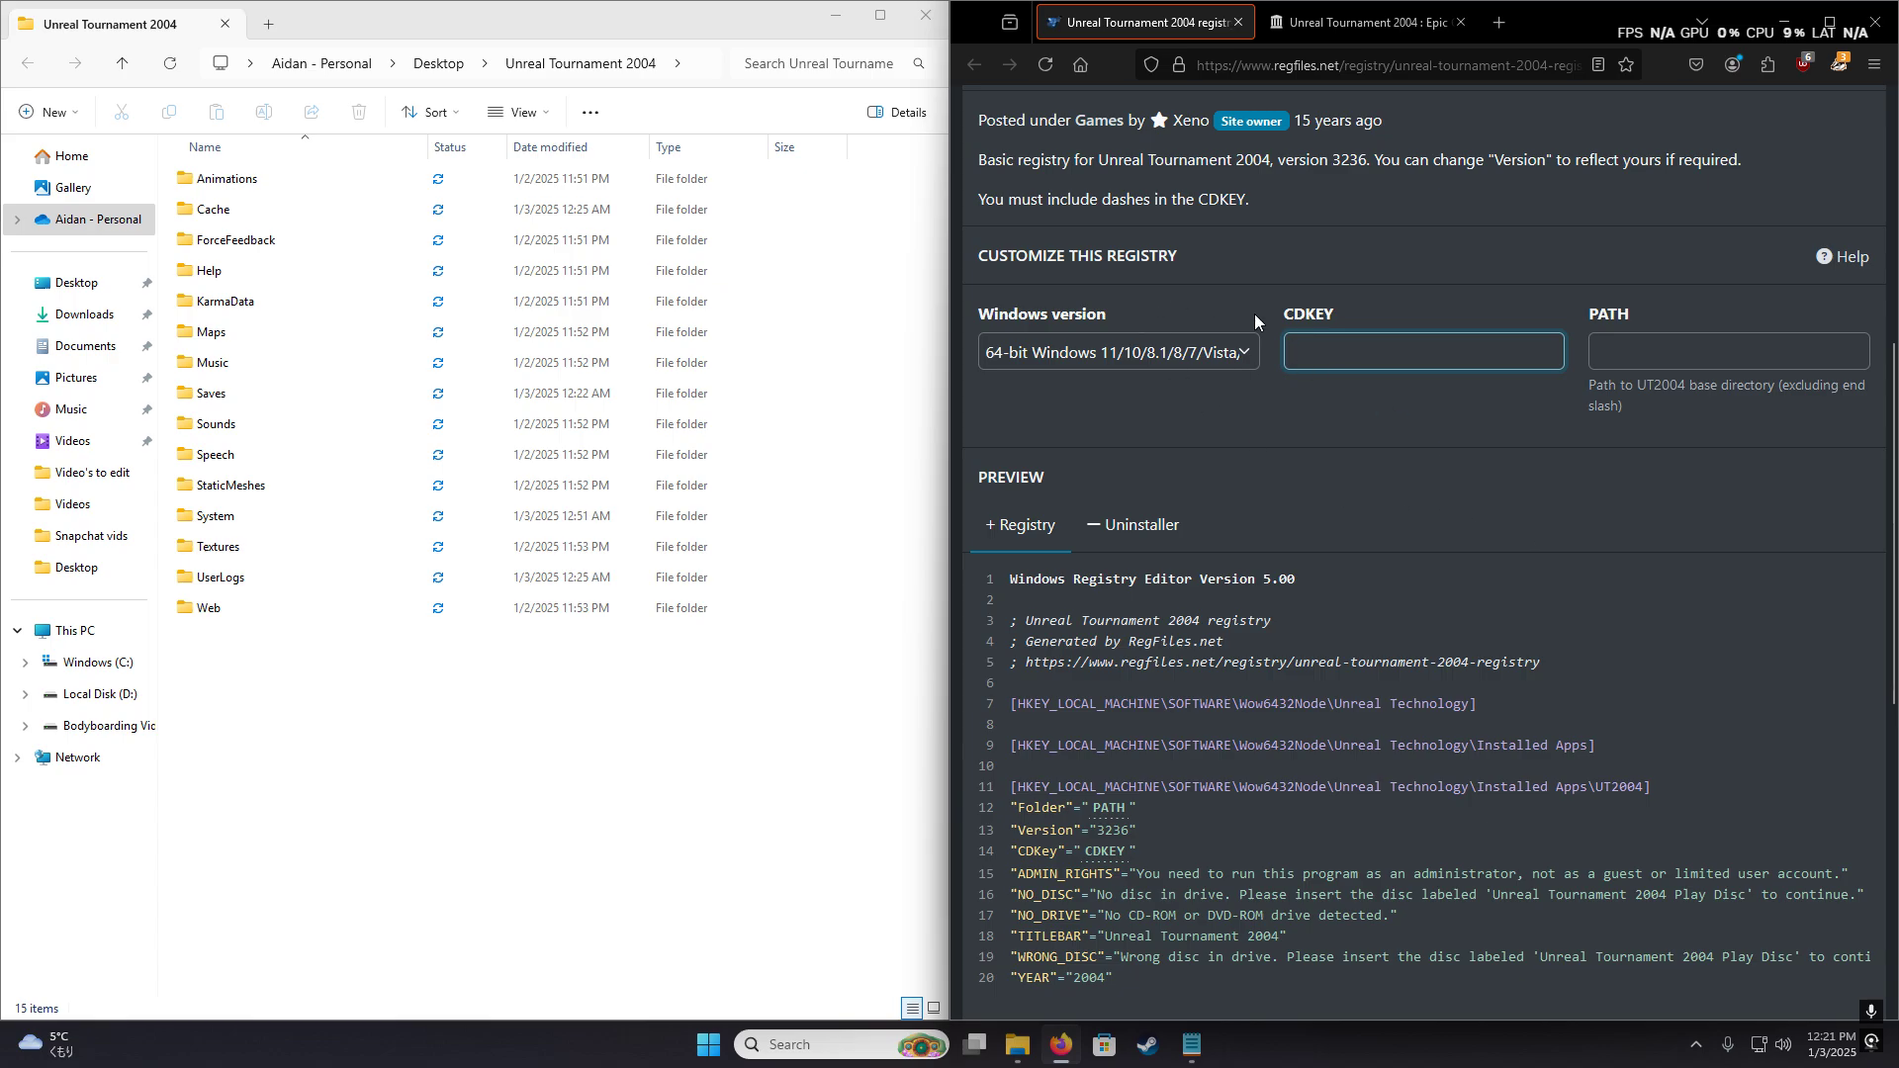
click(1186, 1053)
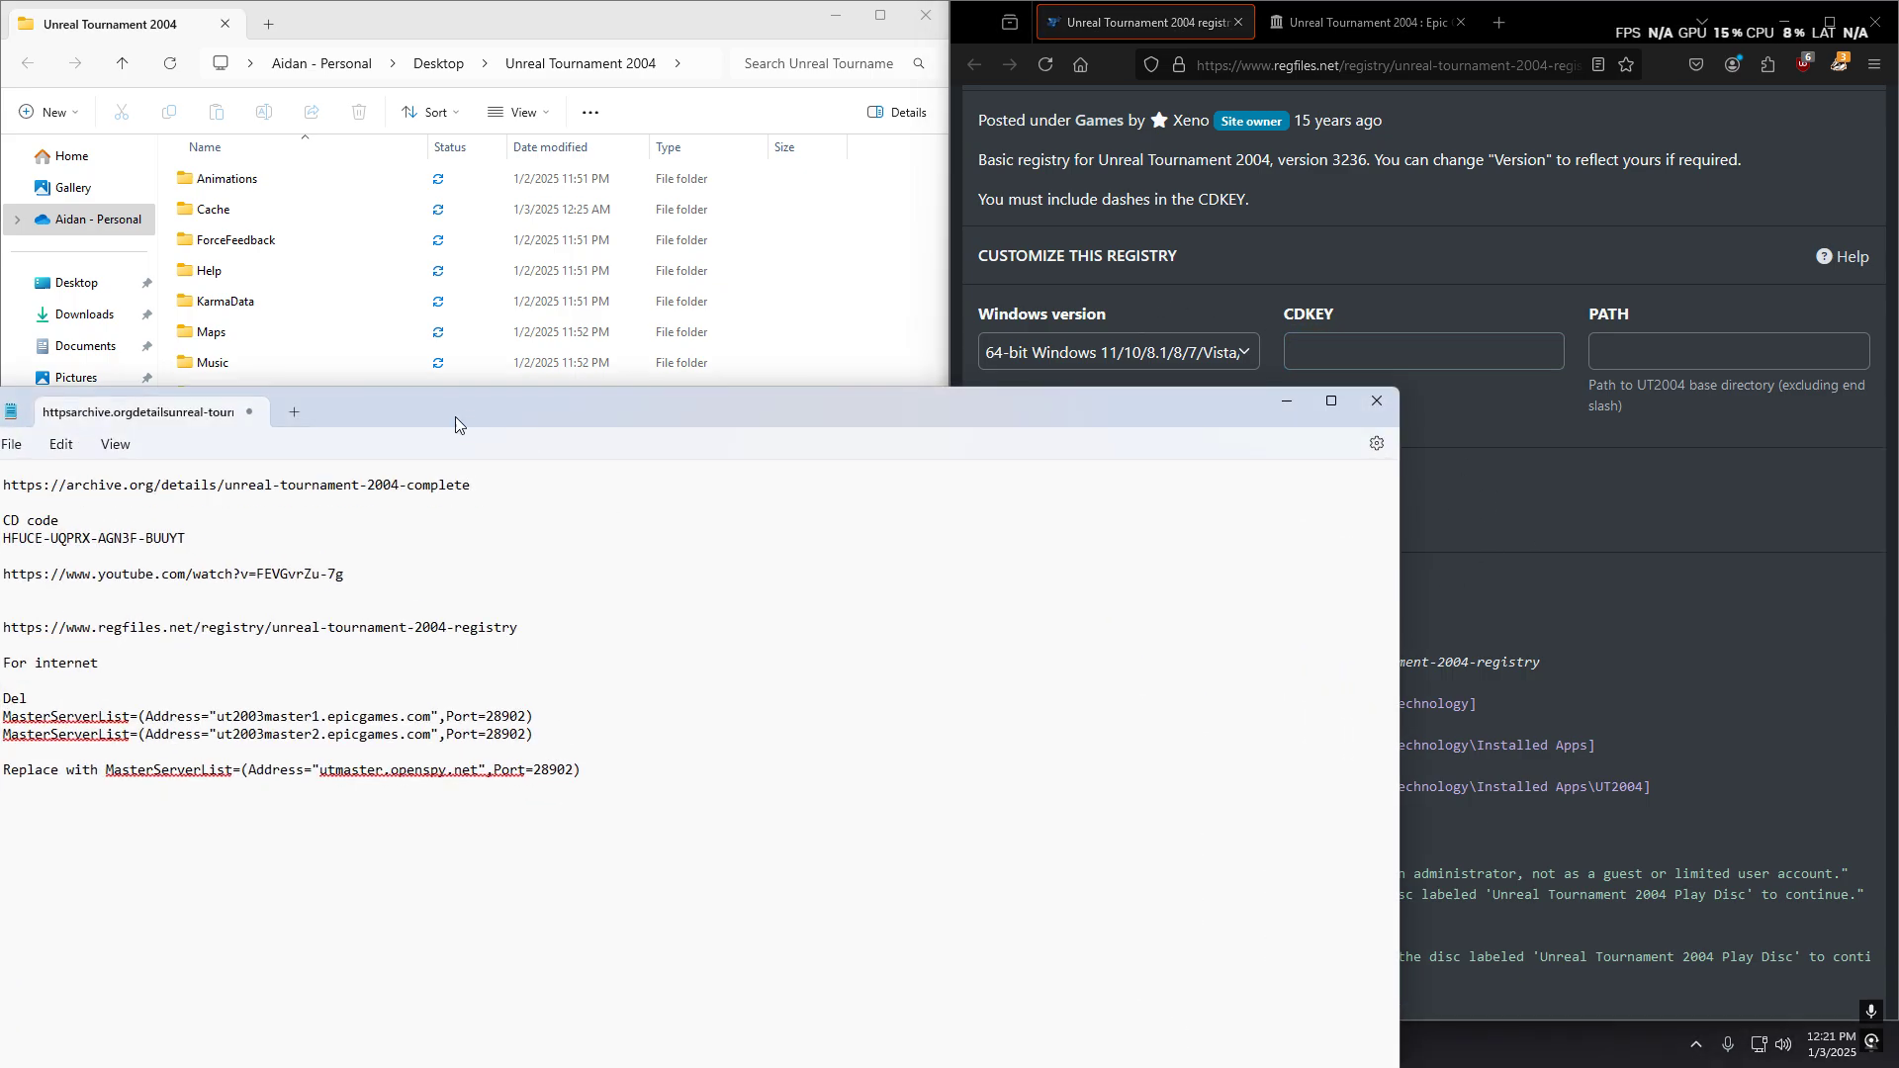
- Paste the CD code from the notes into the CDKEY field, keeping 64-bit Windows selected
click(643, 527)
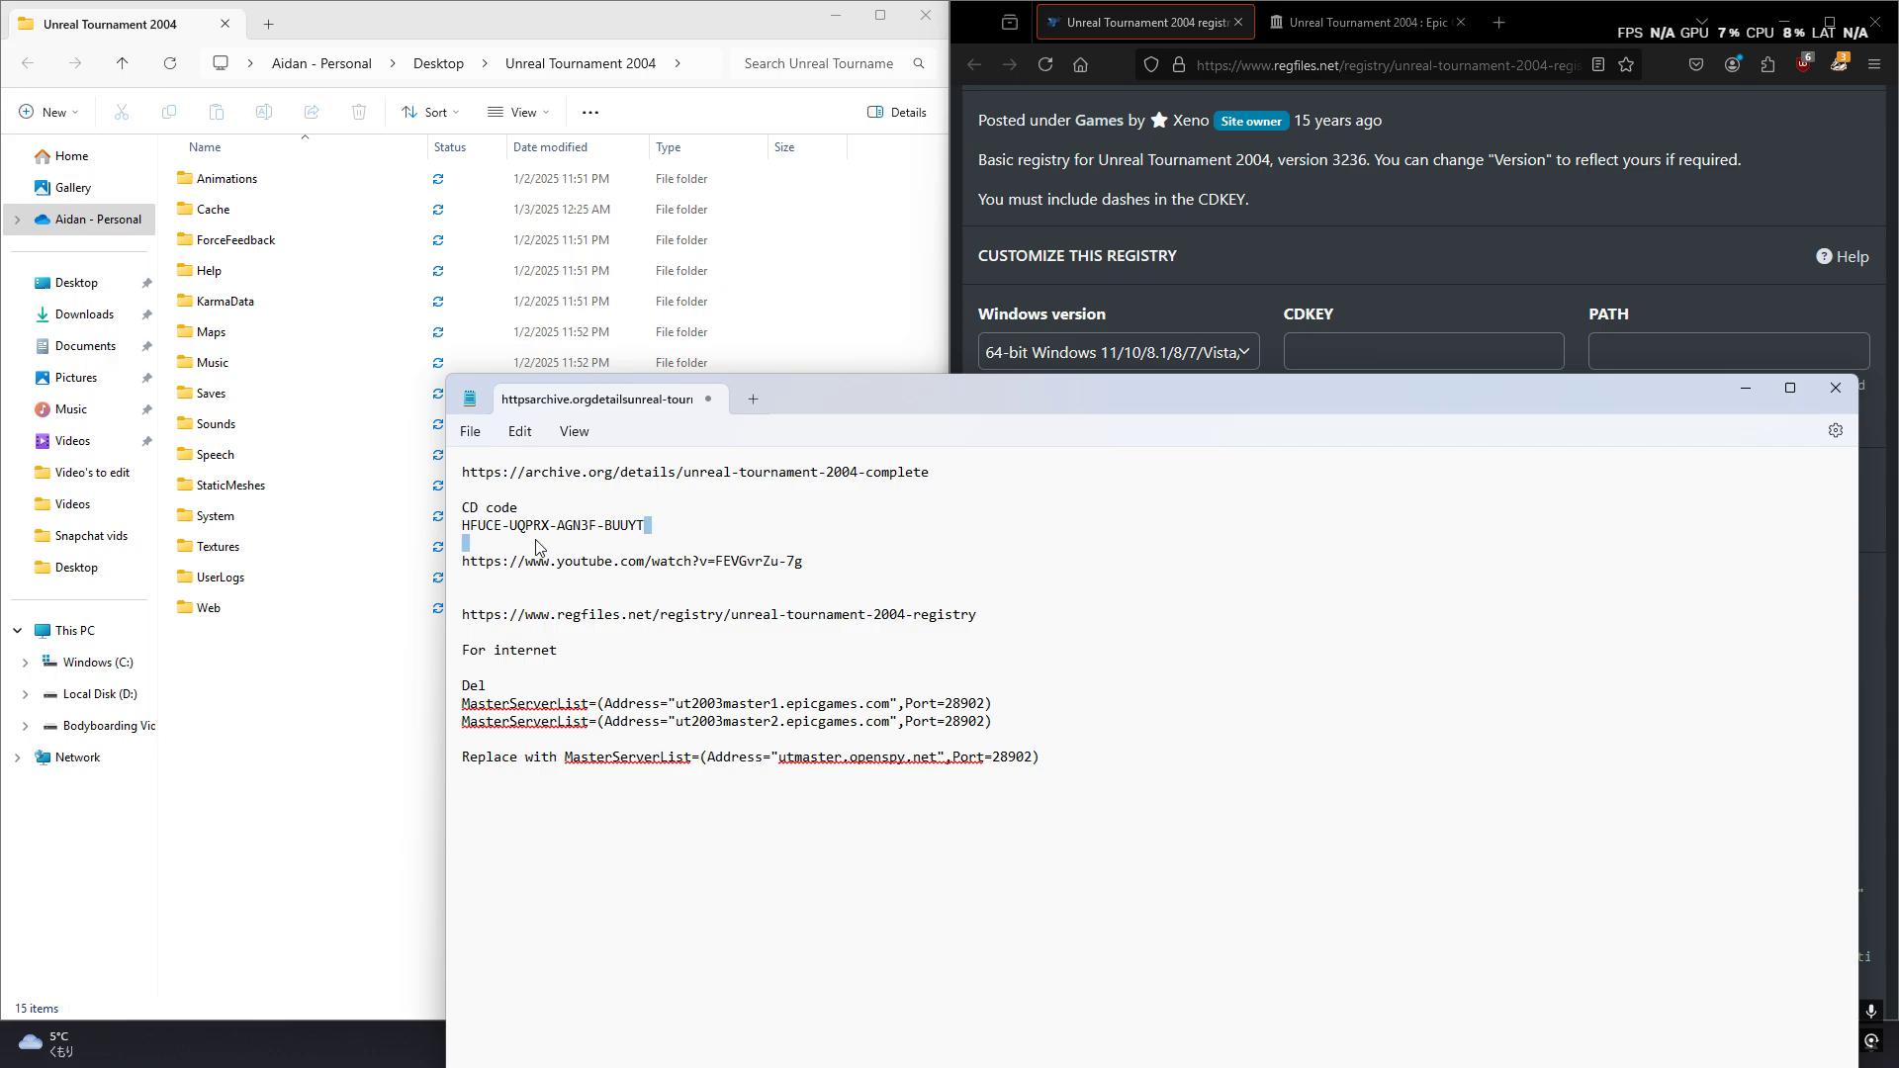
key(shift+Home)
key(ctrl+c)
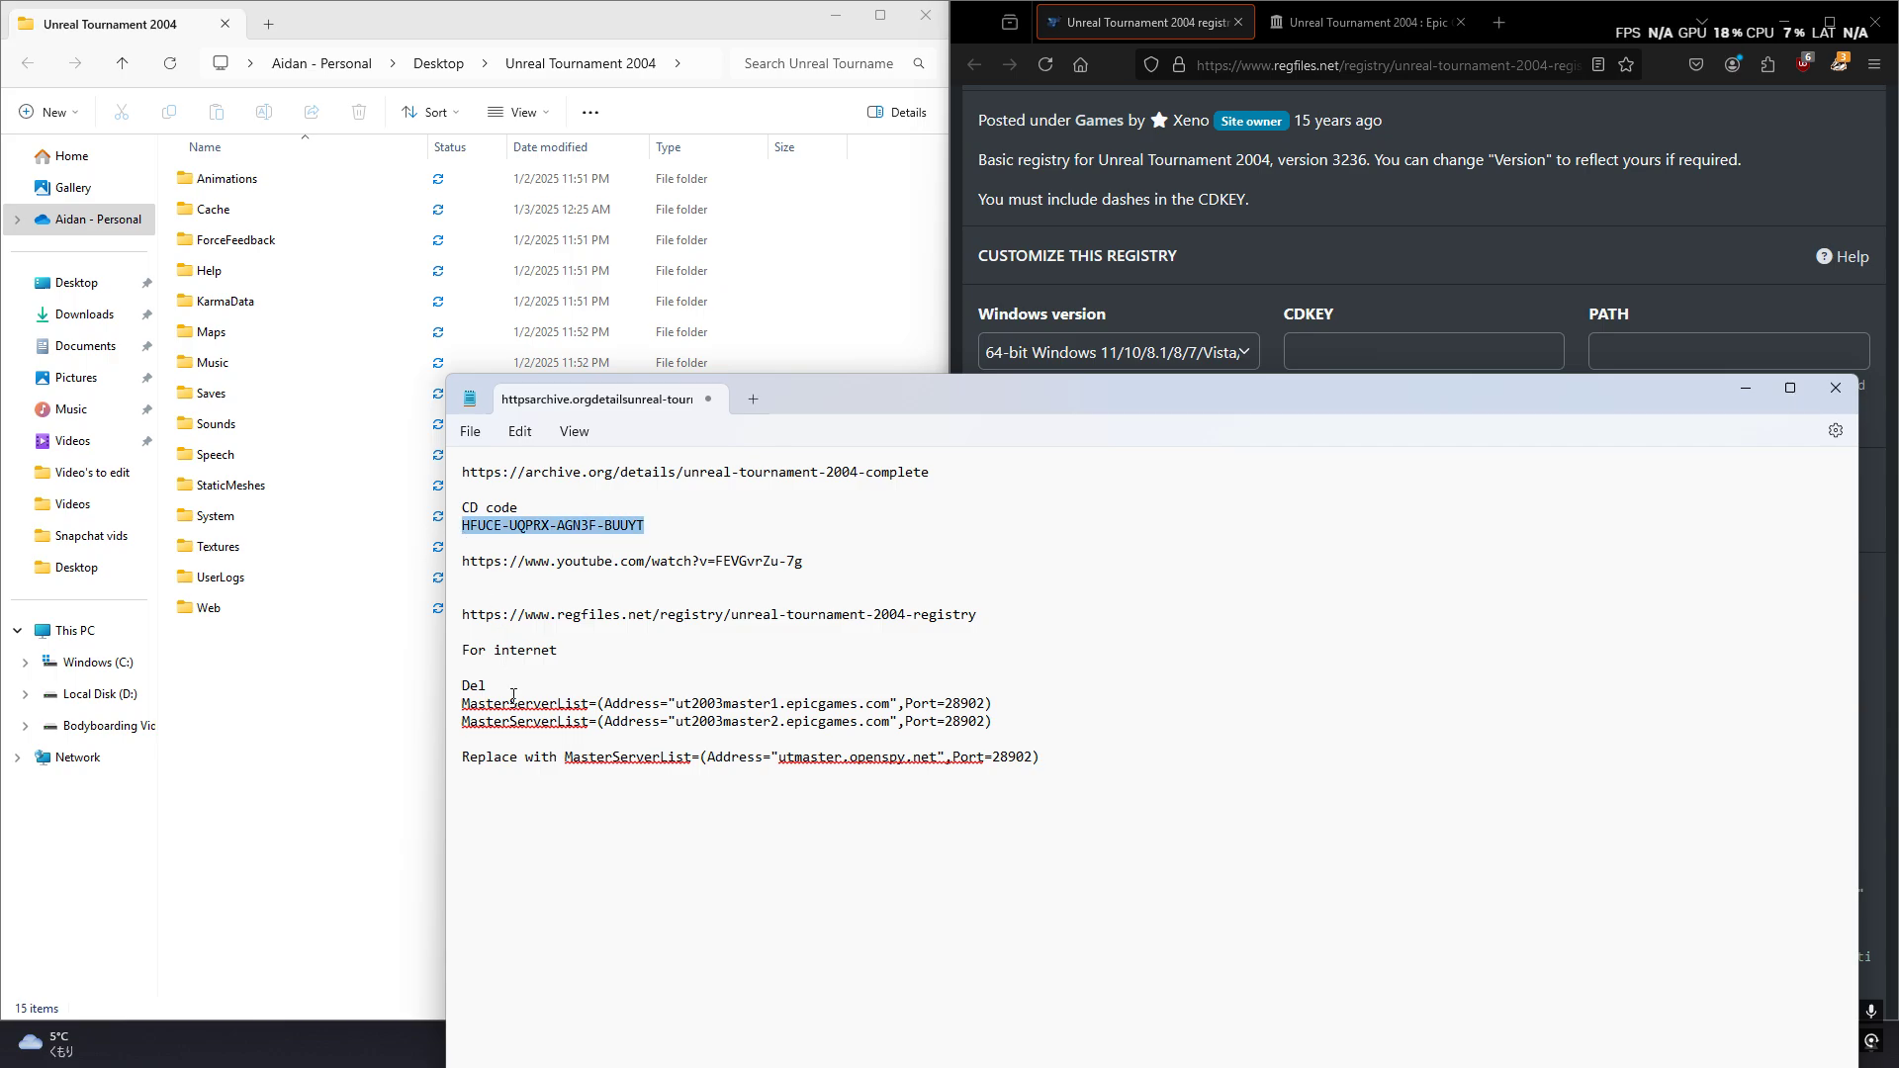
click(1231, 372)
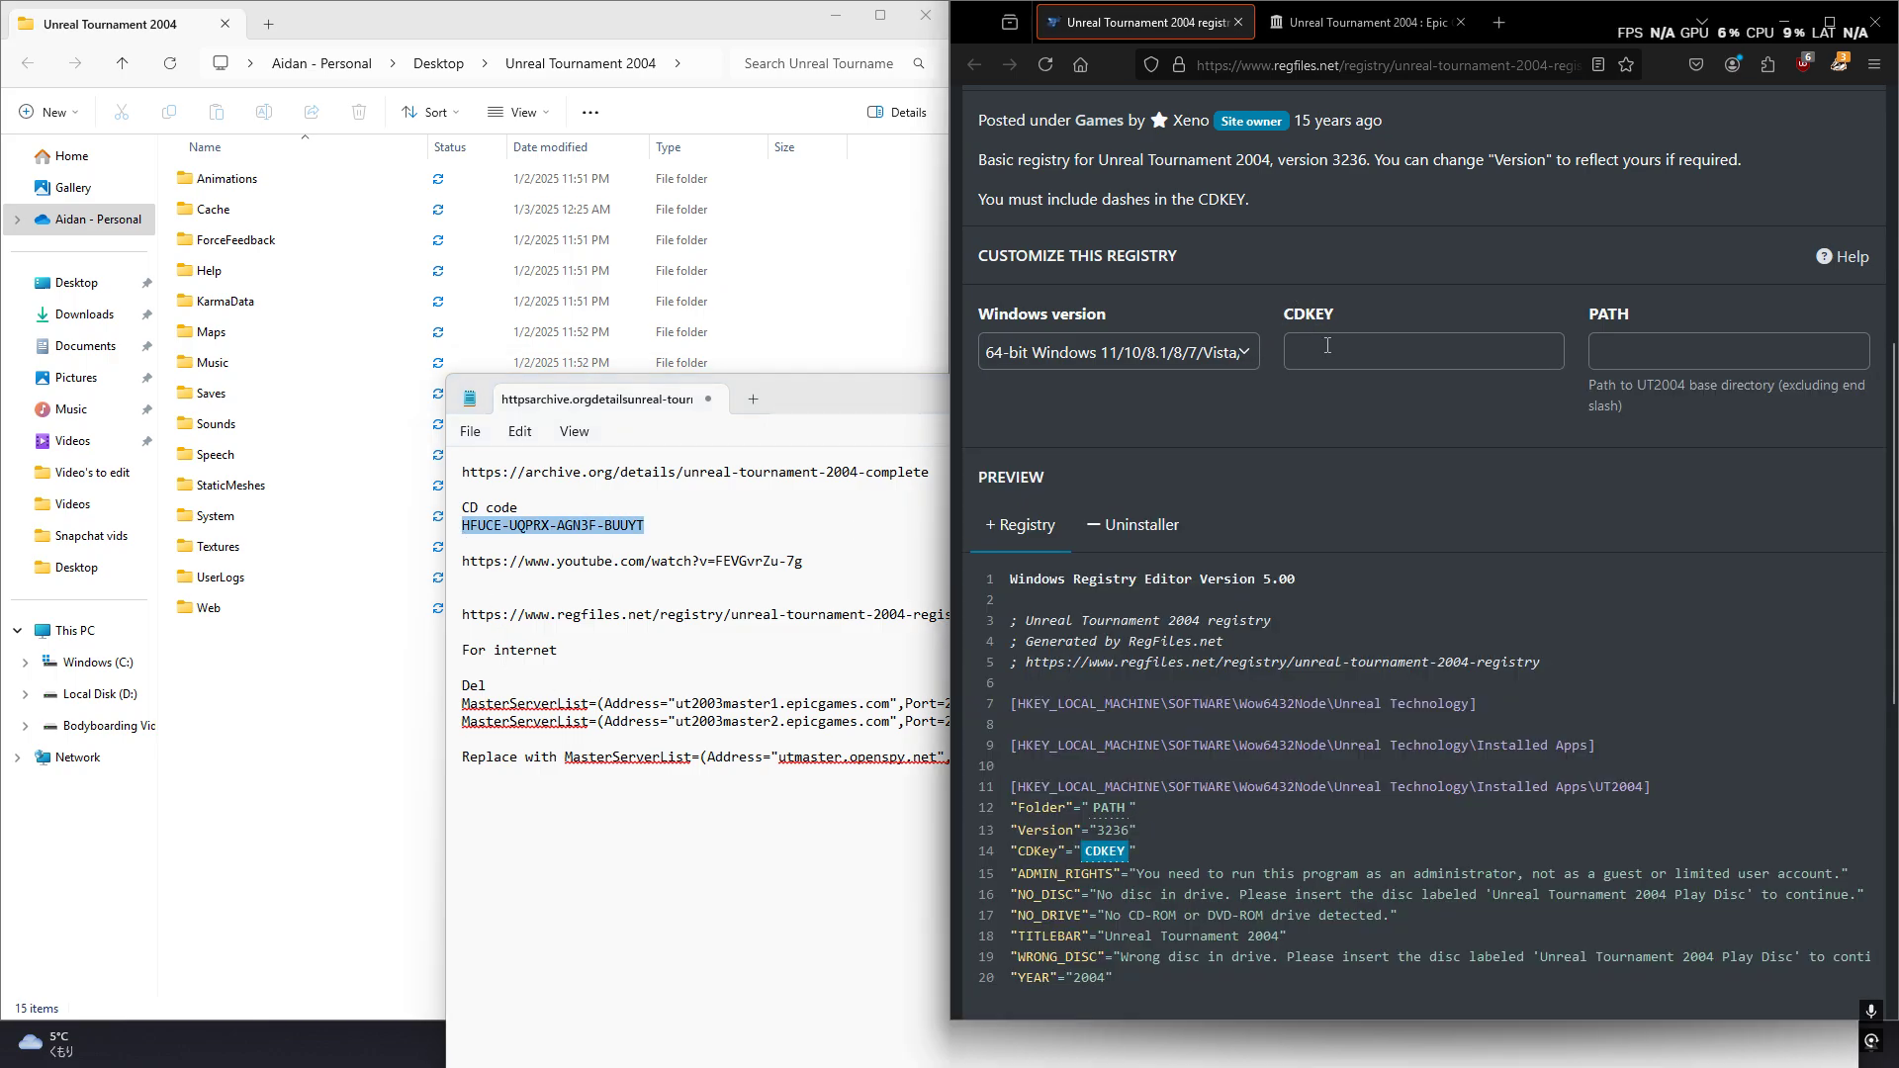
click(1190, 350)
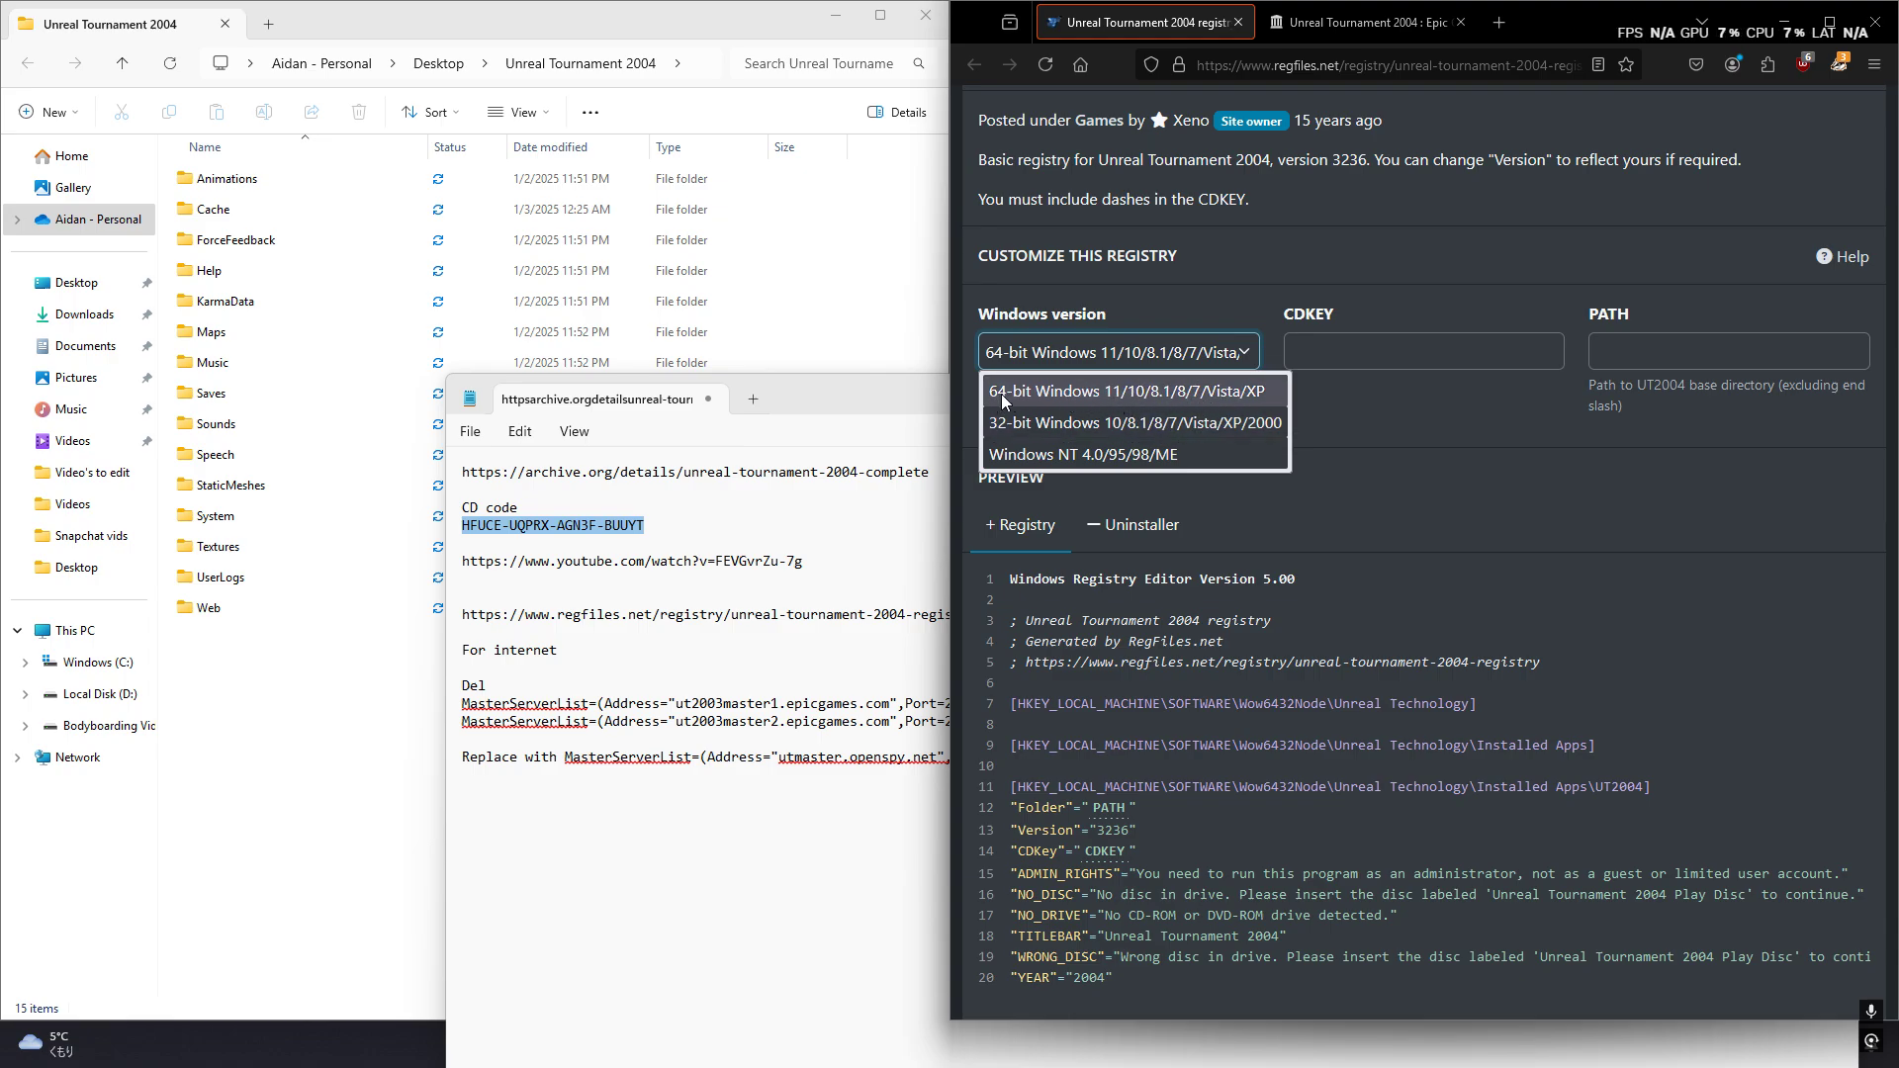
click(1360, 364)
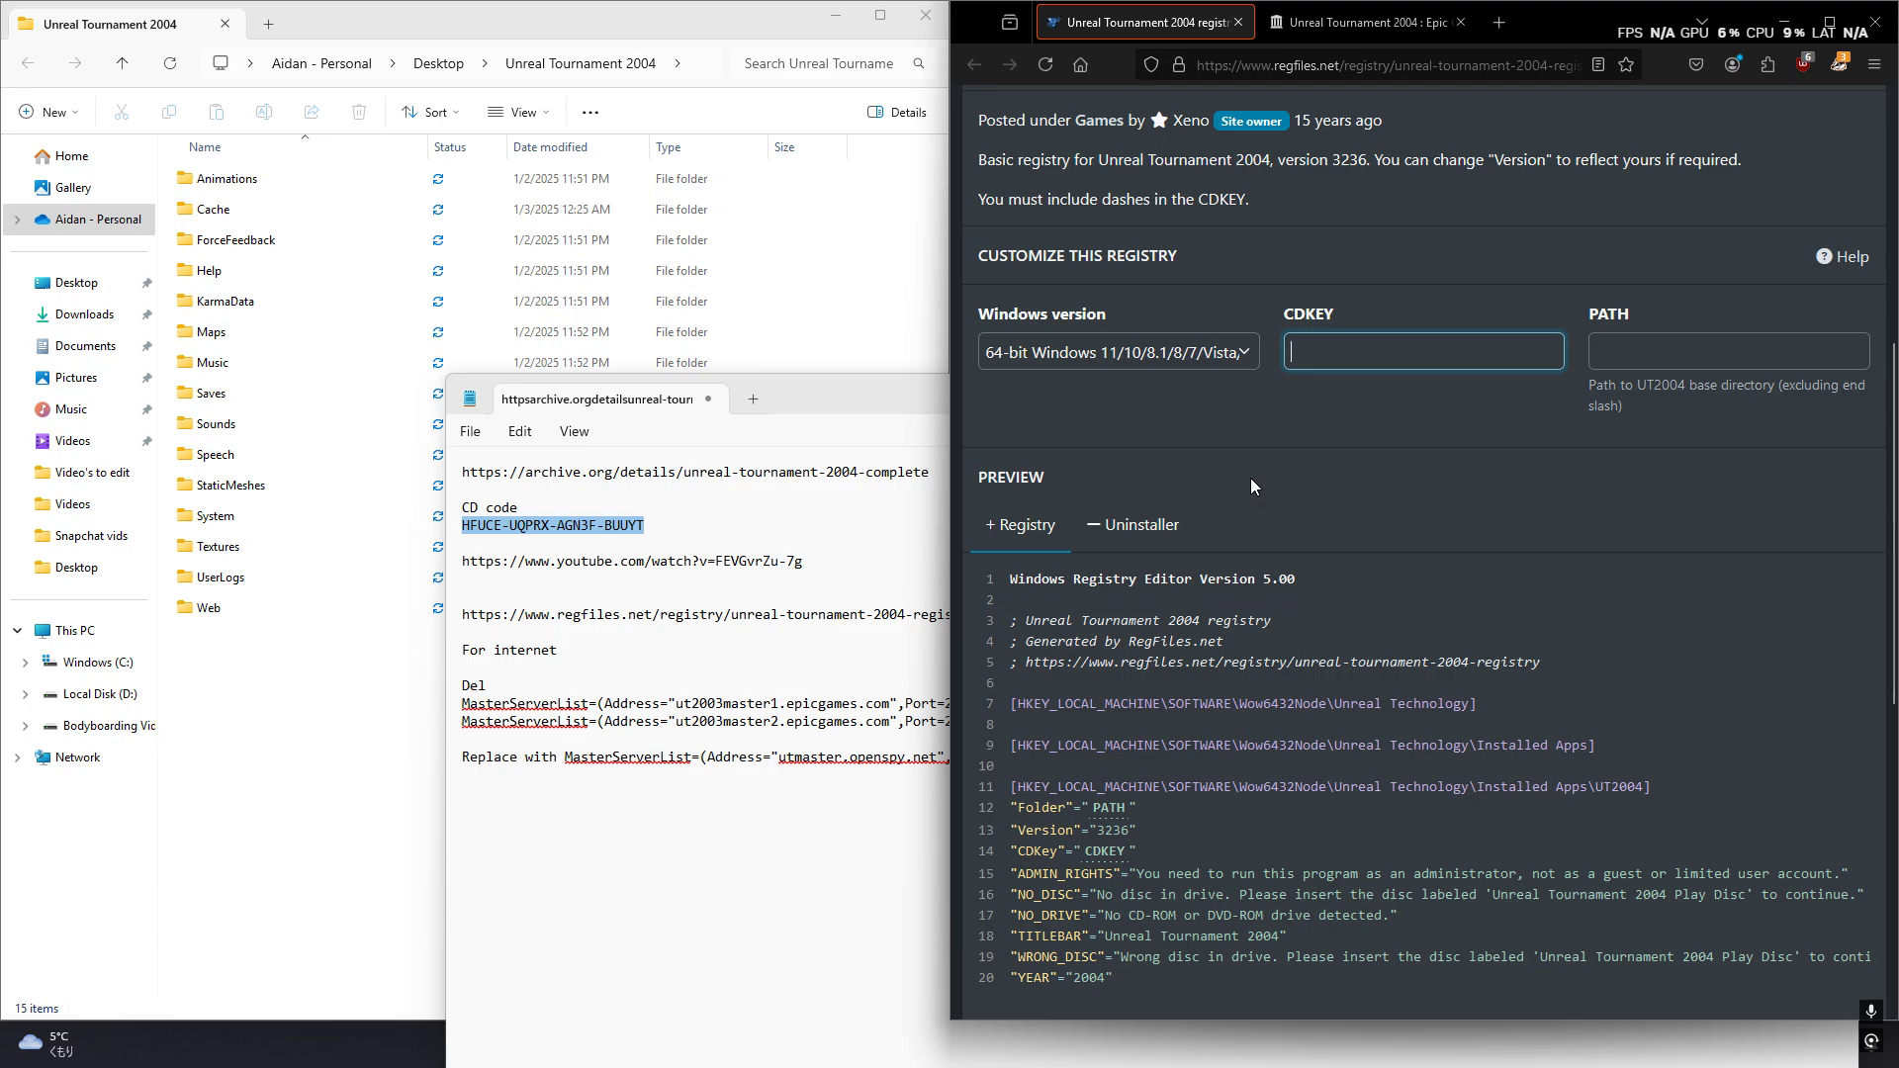
key(ctrl+v)
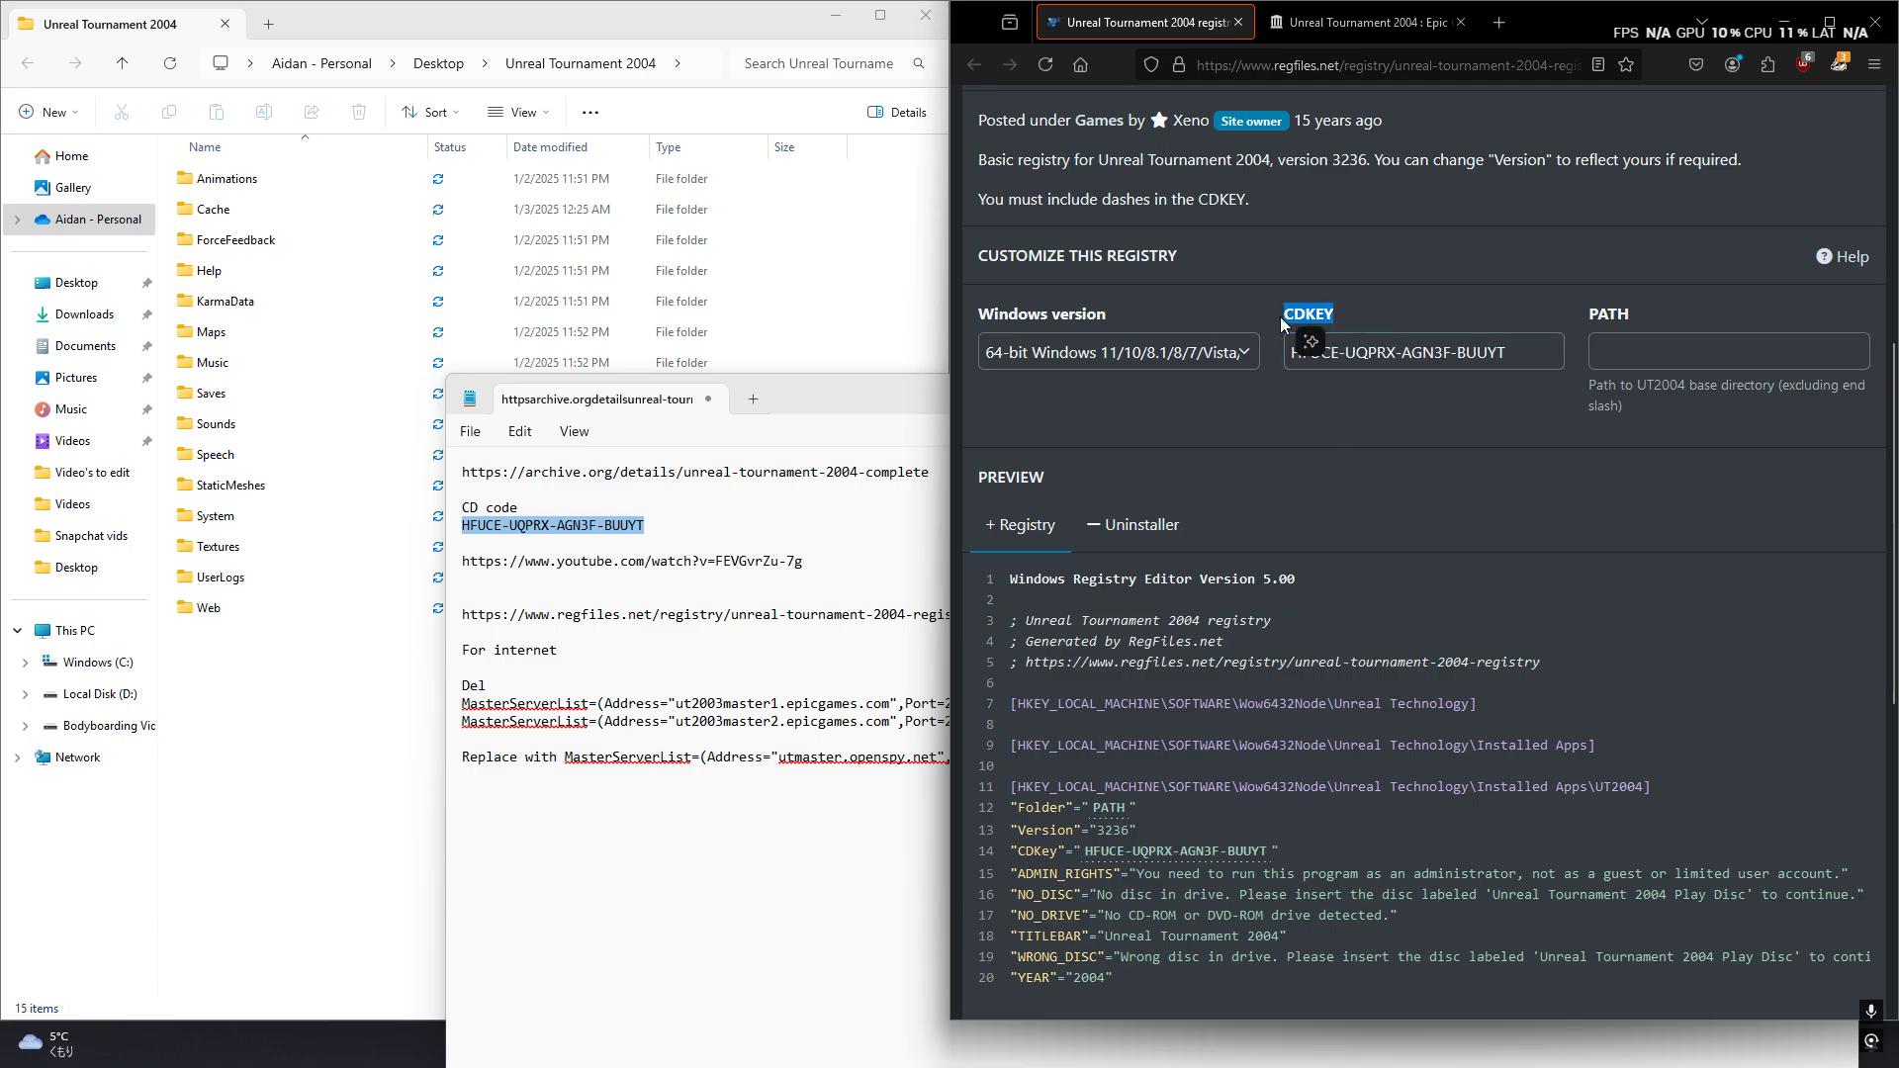
- Check the pasted CD key in the form and the preview, and read the PATH field's base-directory hint
click(1296, 354)
key(Escape)
drag(1497, 353, 1324, 372)
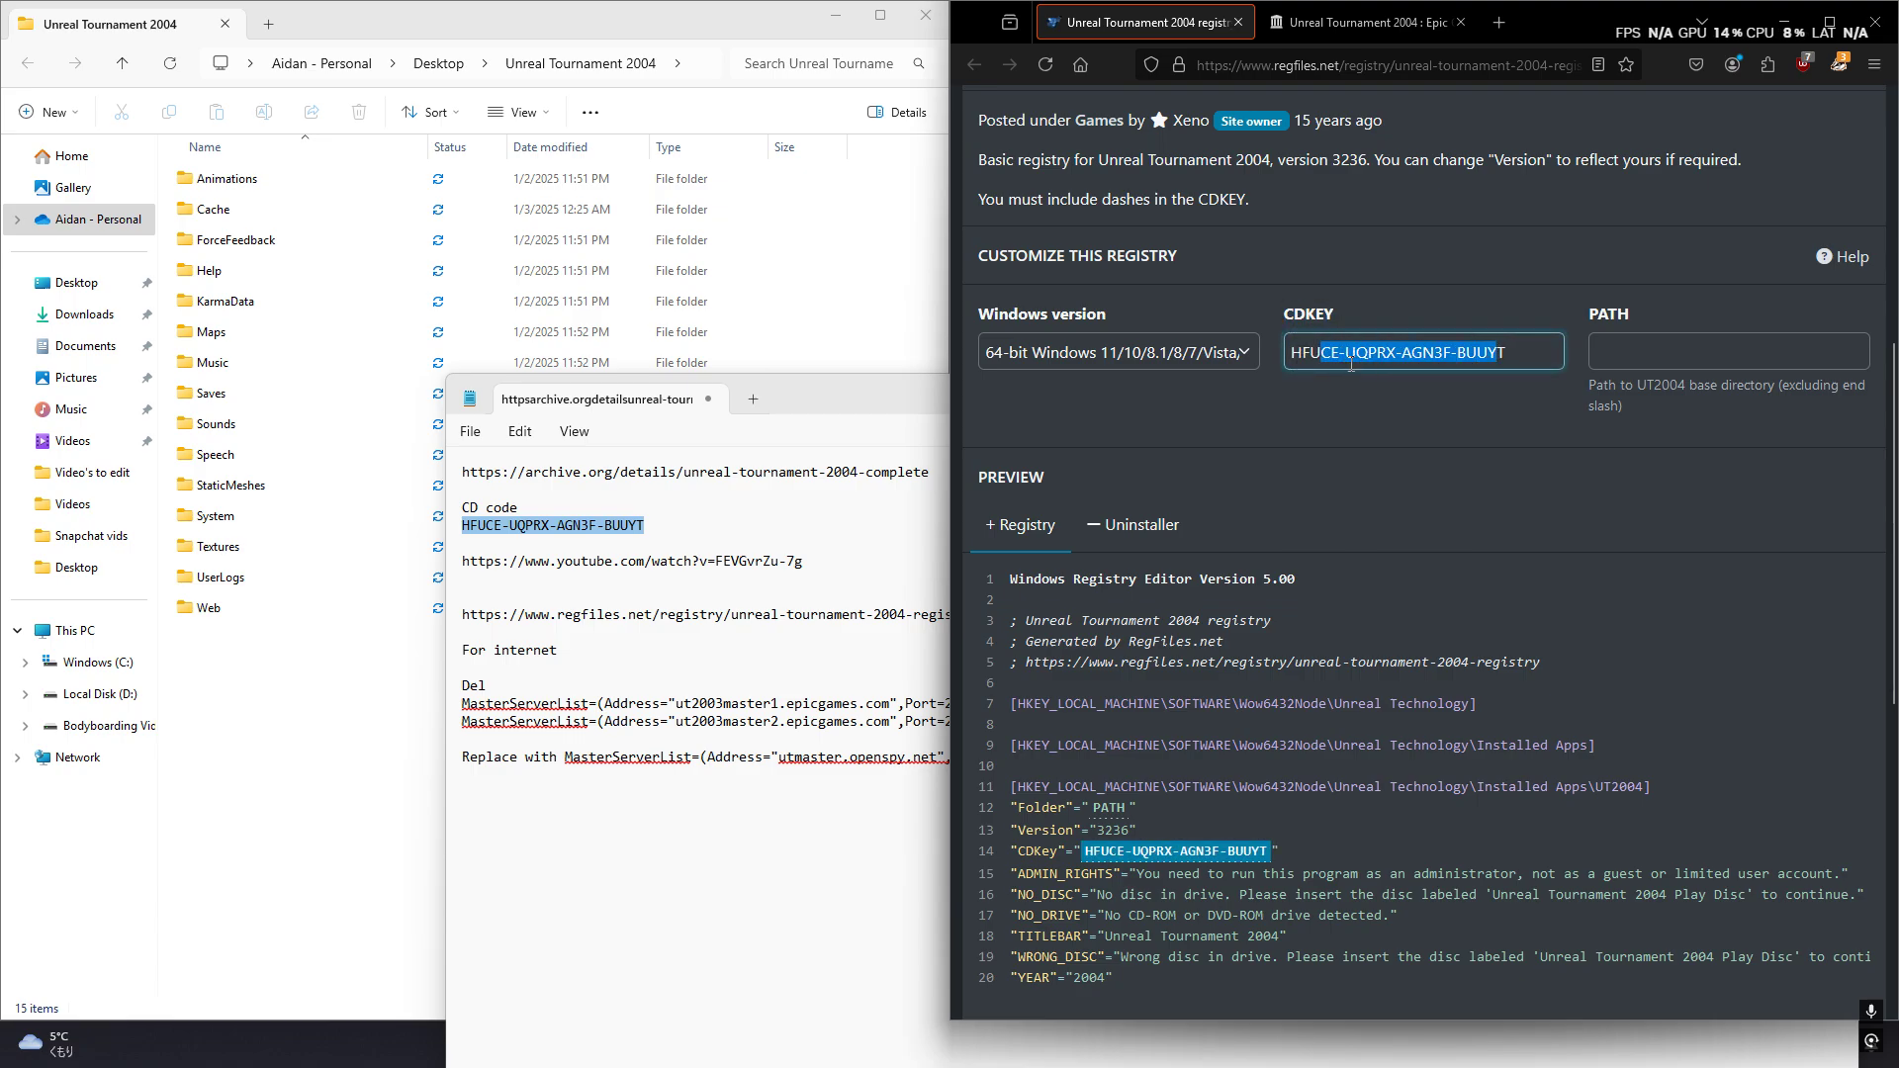
drag(1018, 853, 1043, 853)
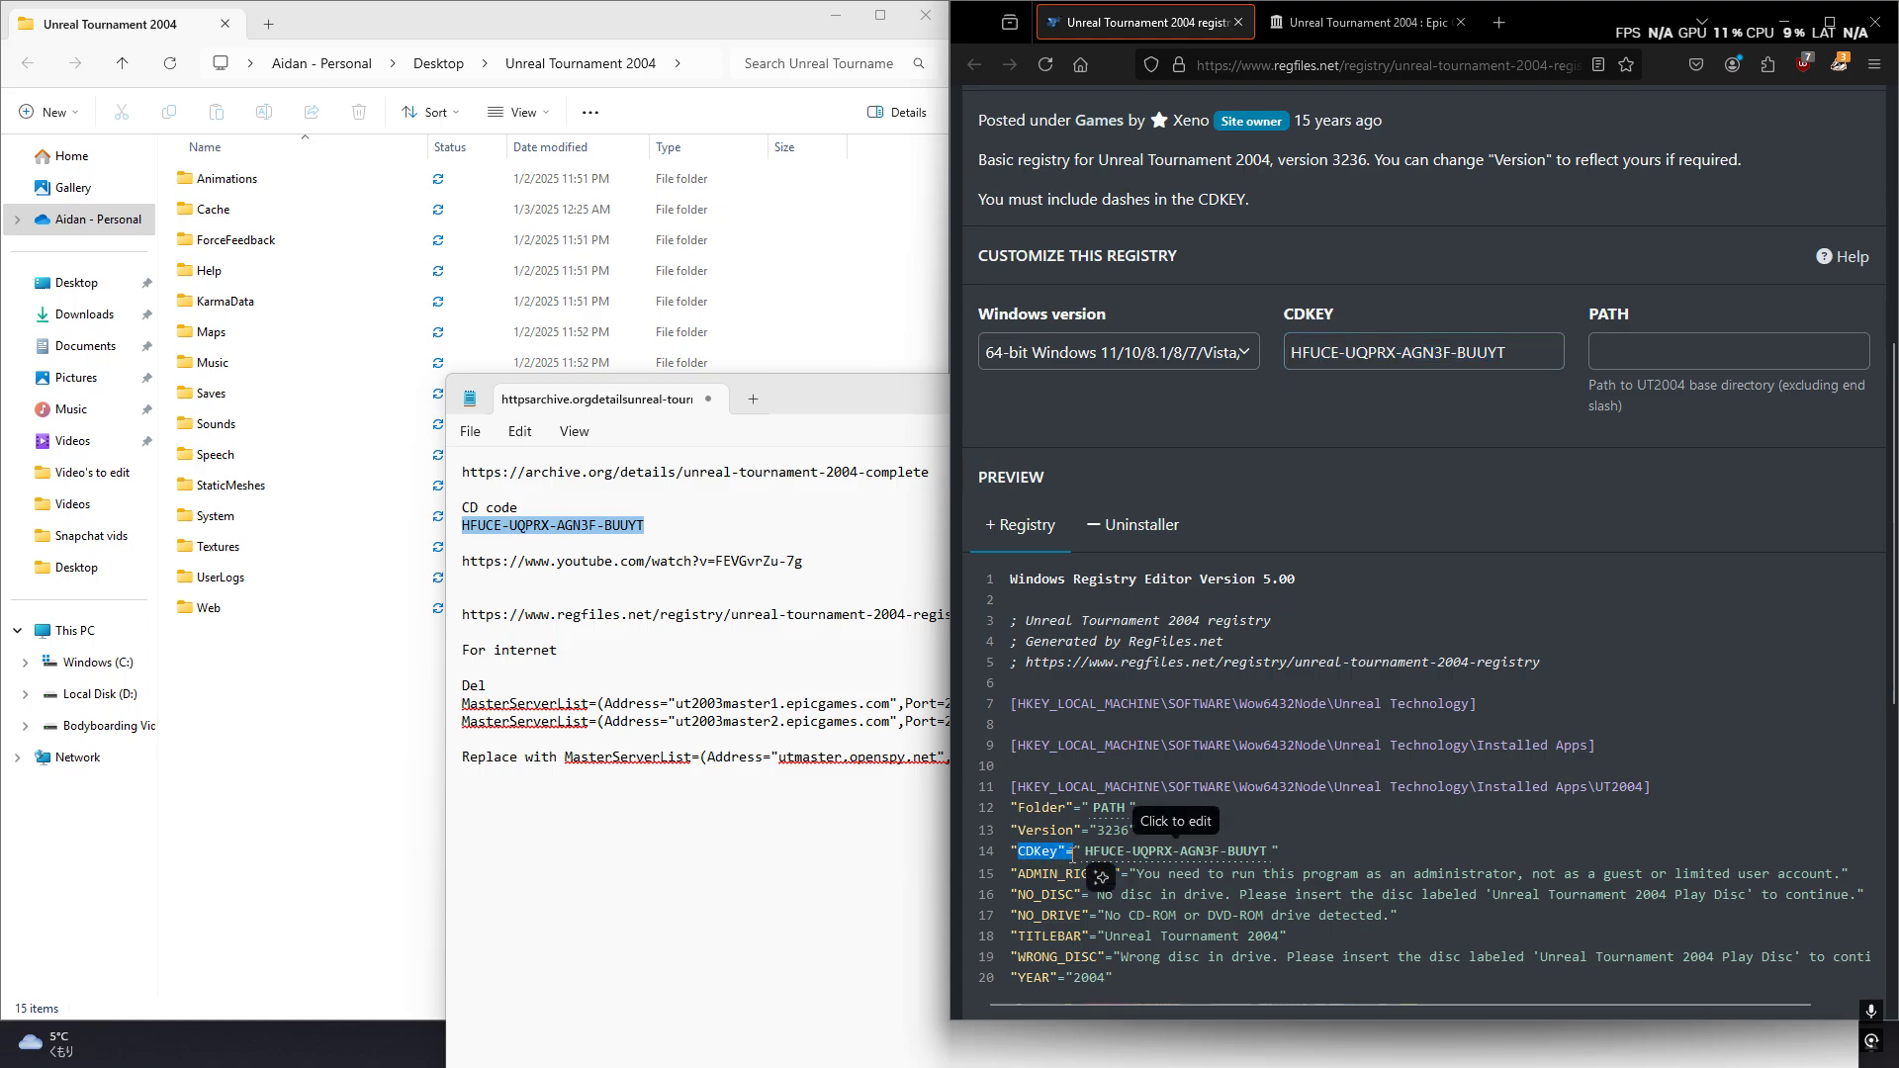
click(1108, 869)
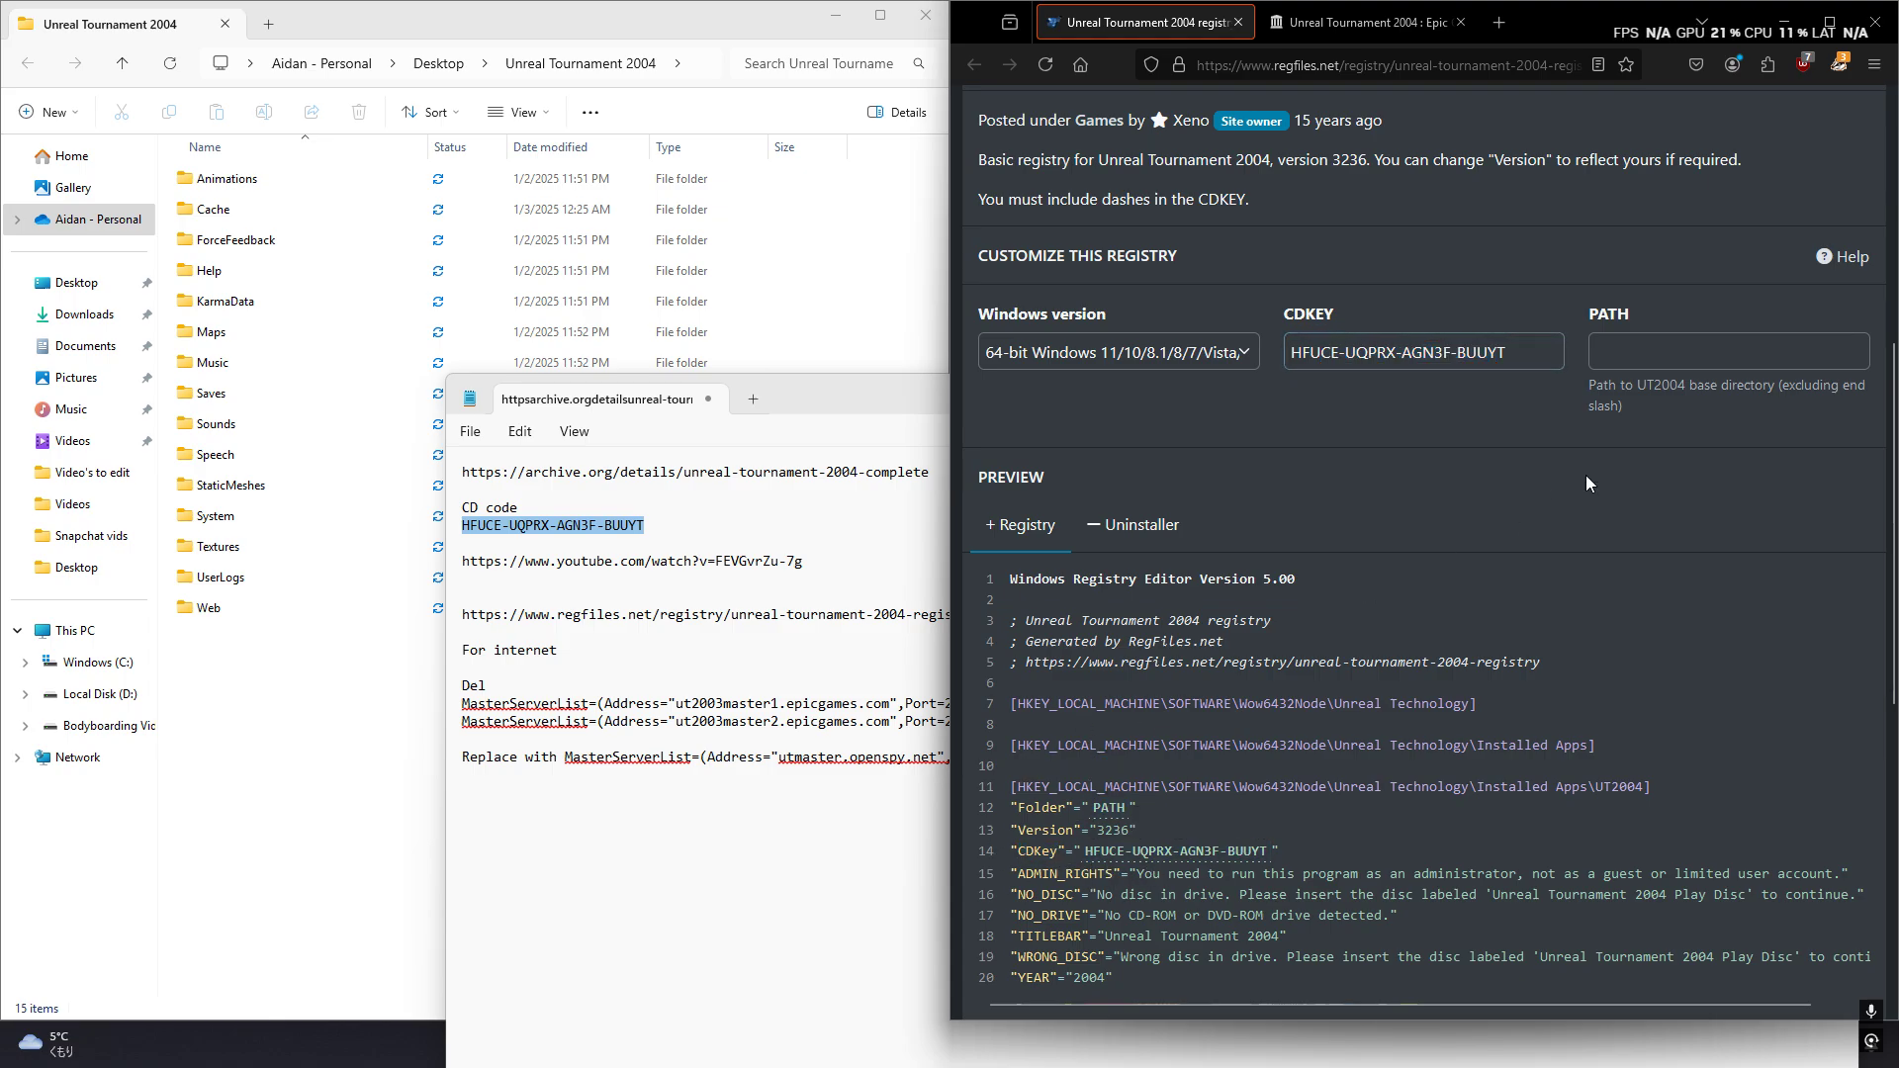
click(1633, 352)
drag(1615, 386, 1692, 390)
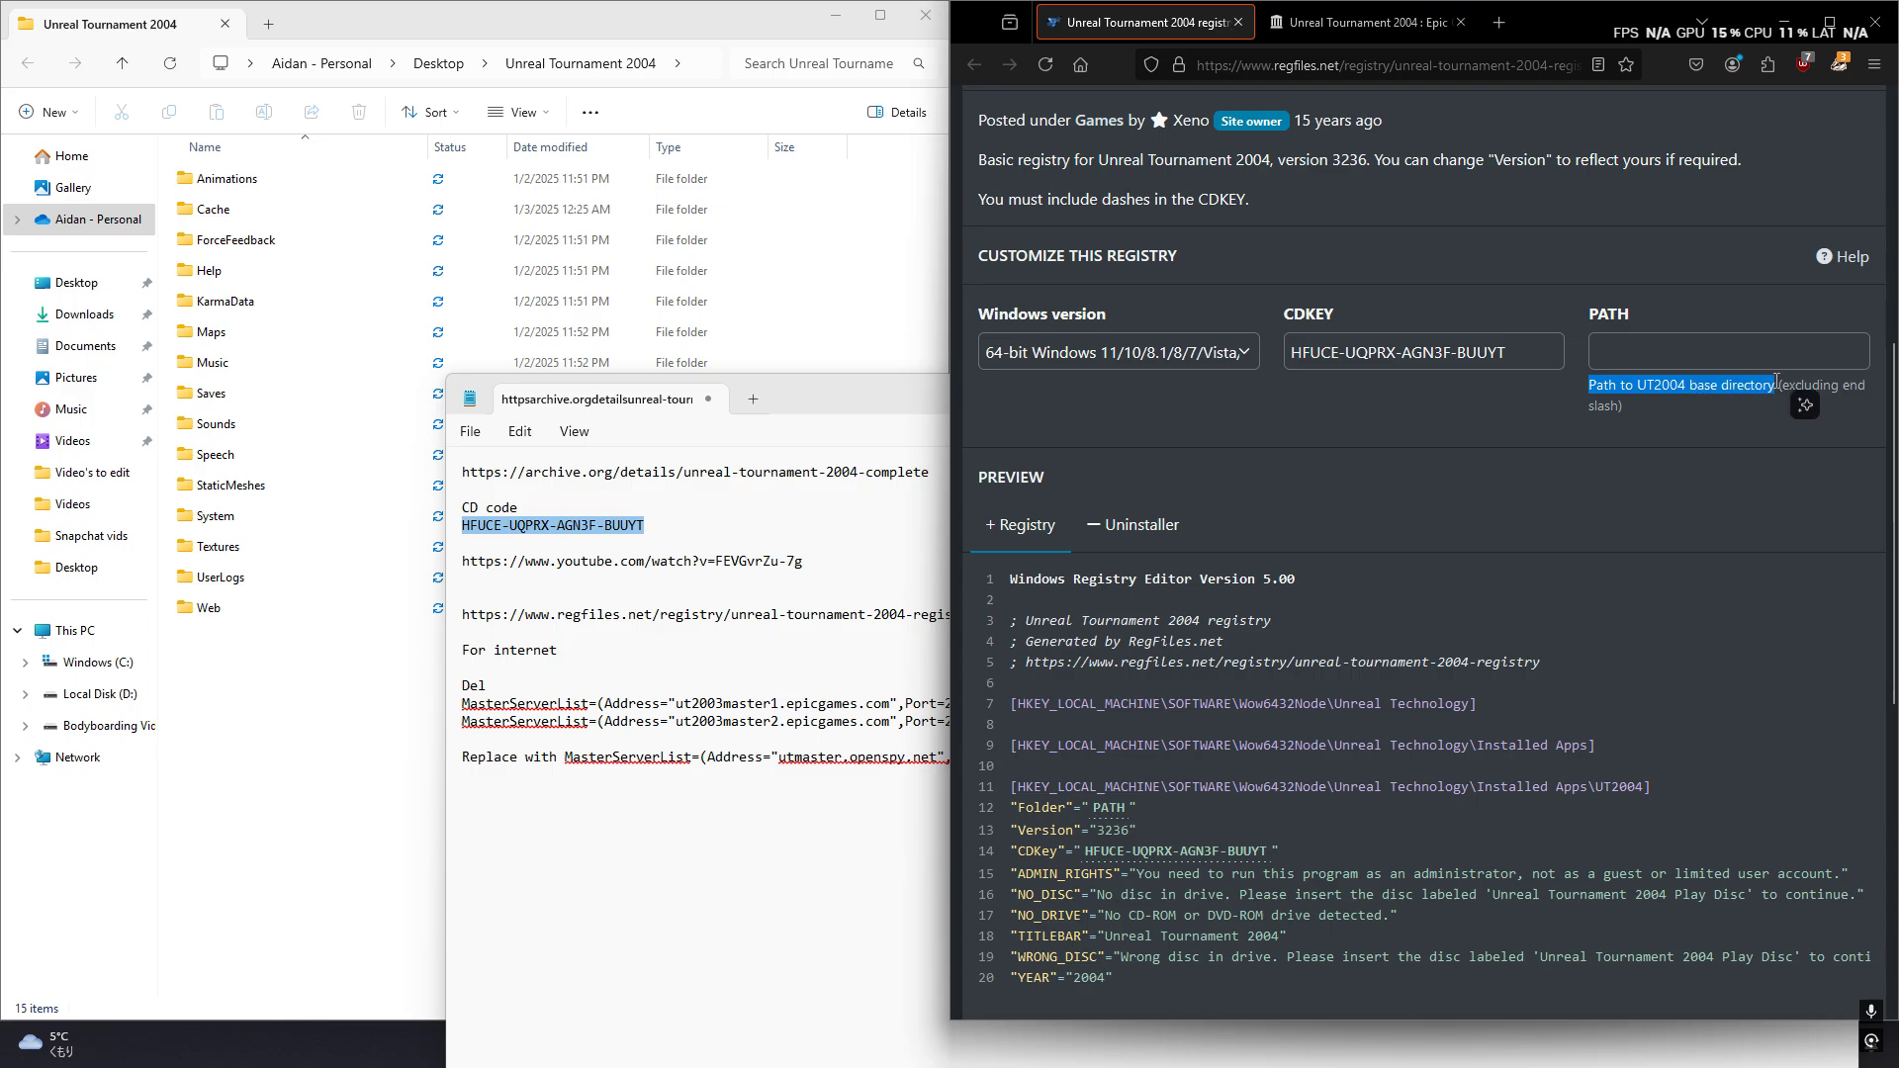
click(1642, 473)
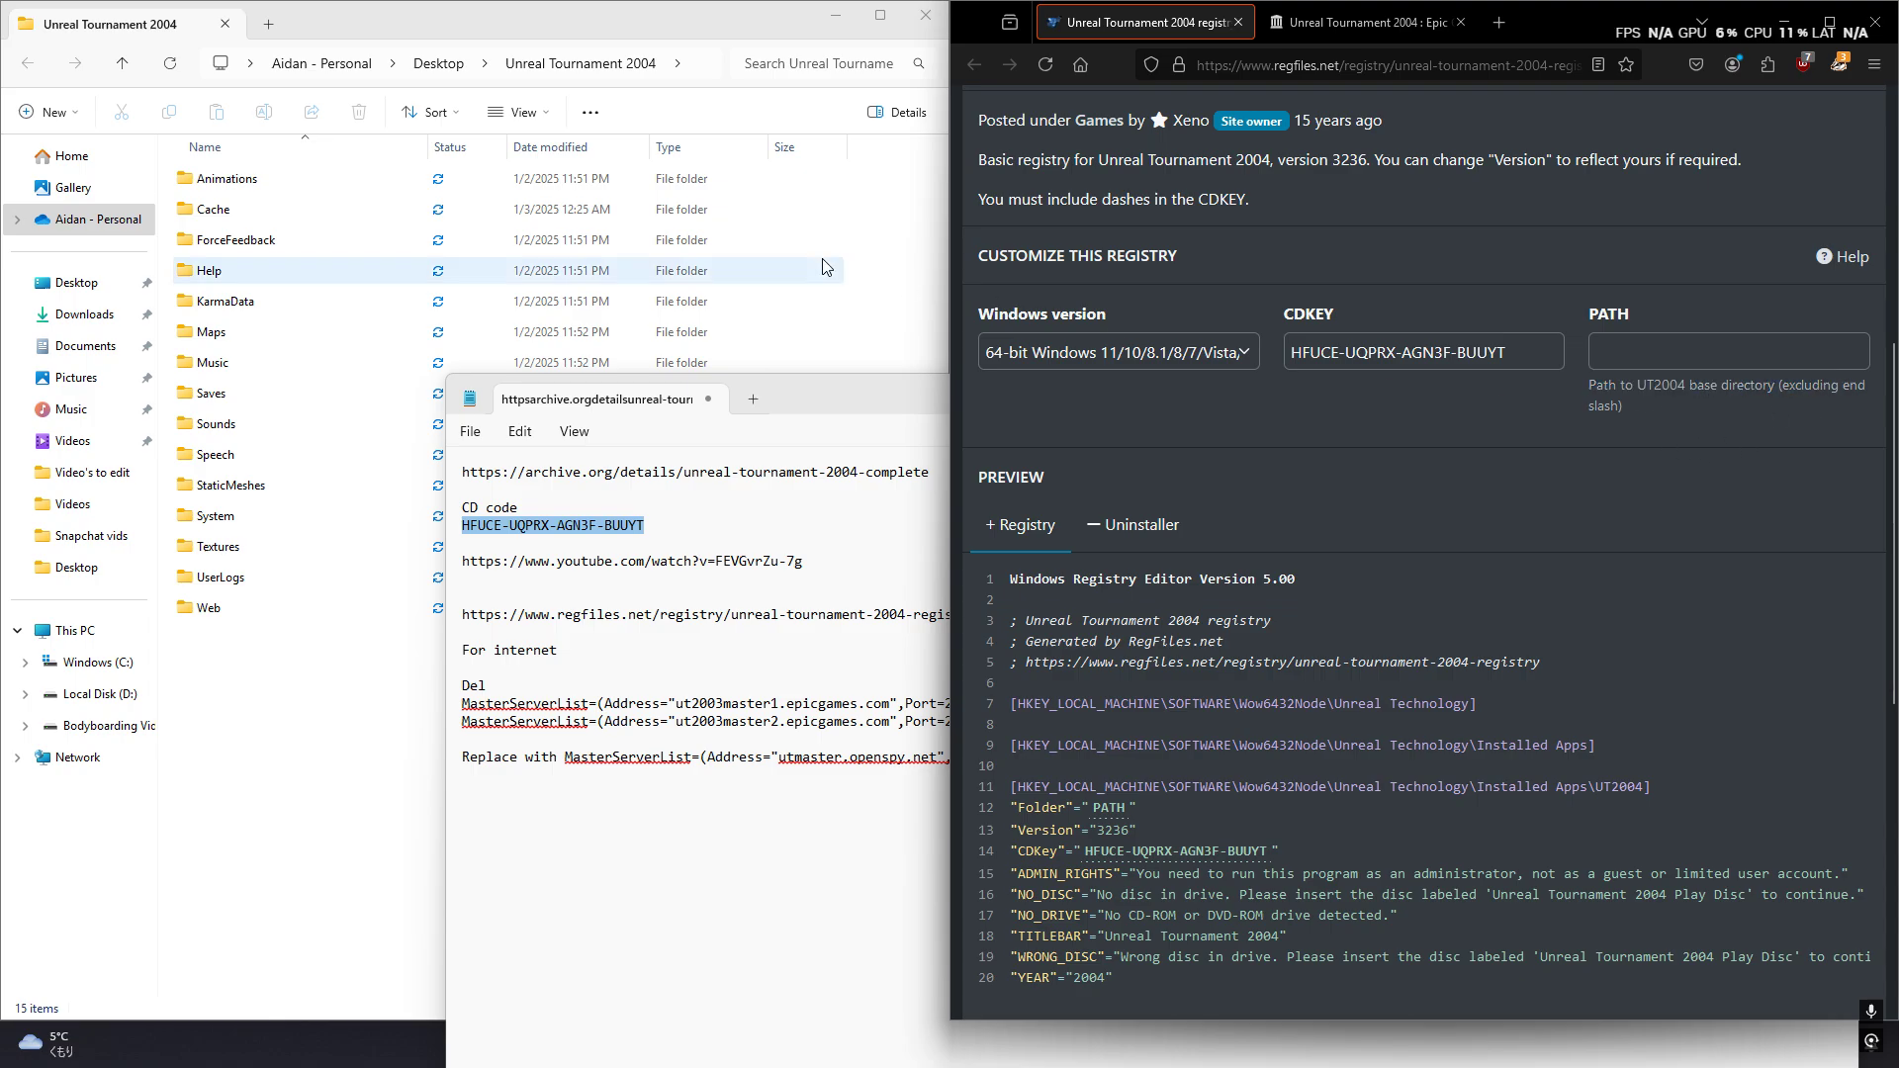
- Copy the Unreal Tournament 2004 folder's full path from the Explorer address bar
click(648, 62)
click(582, 62)
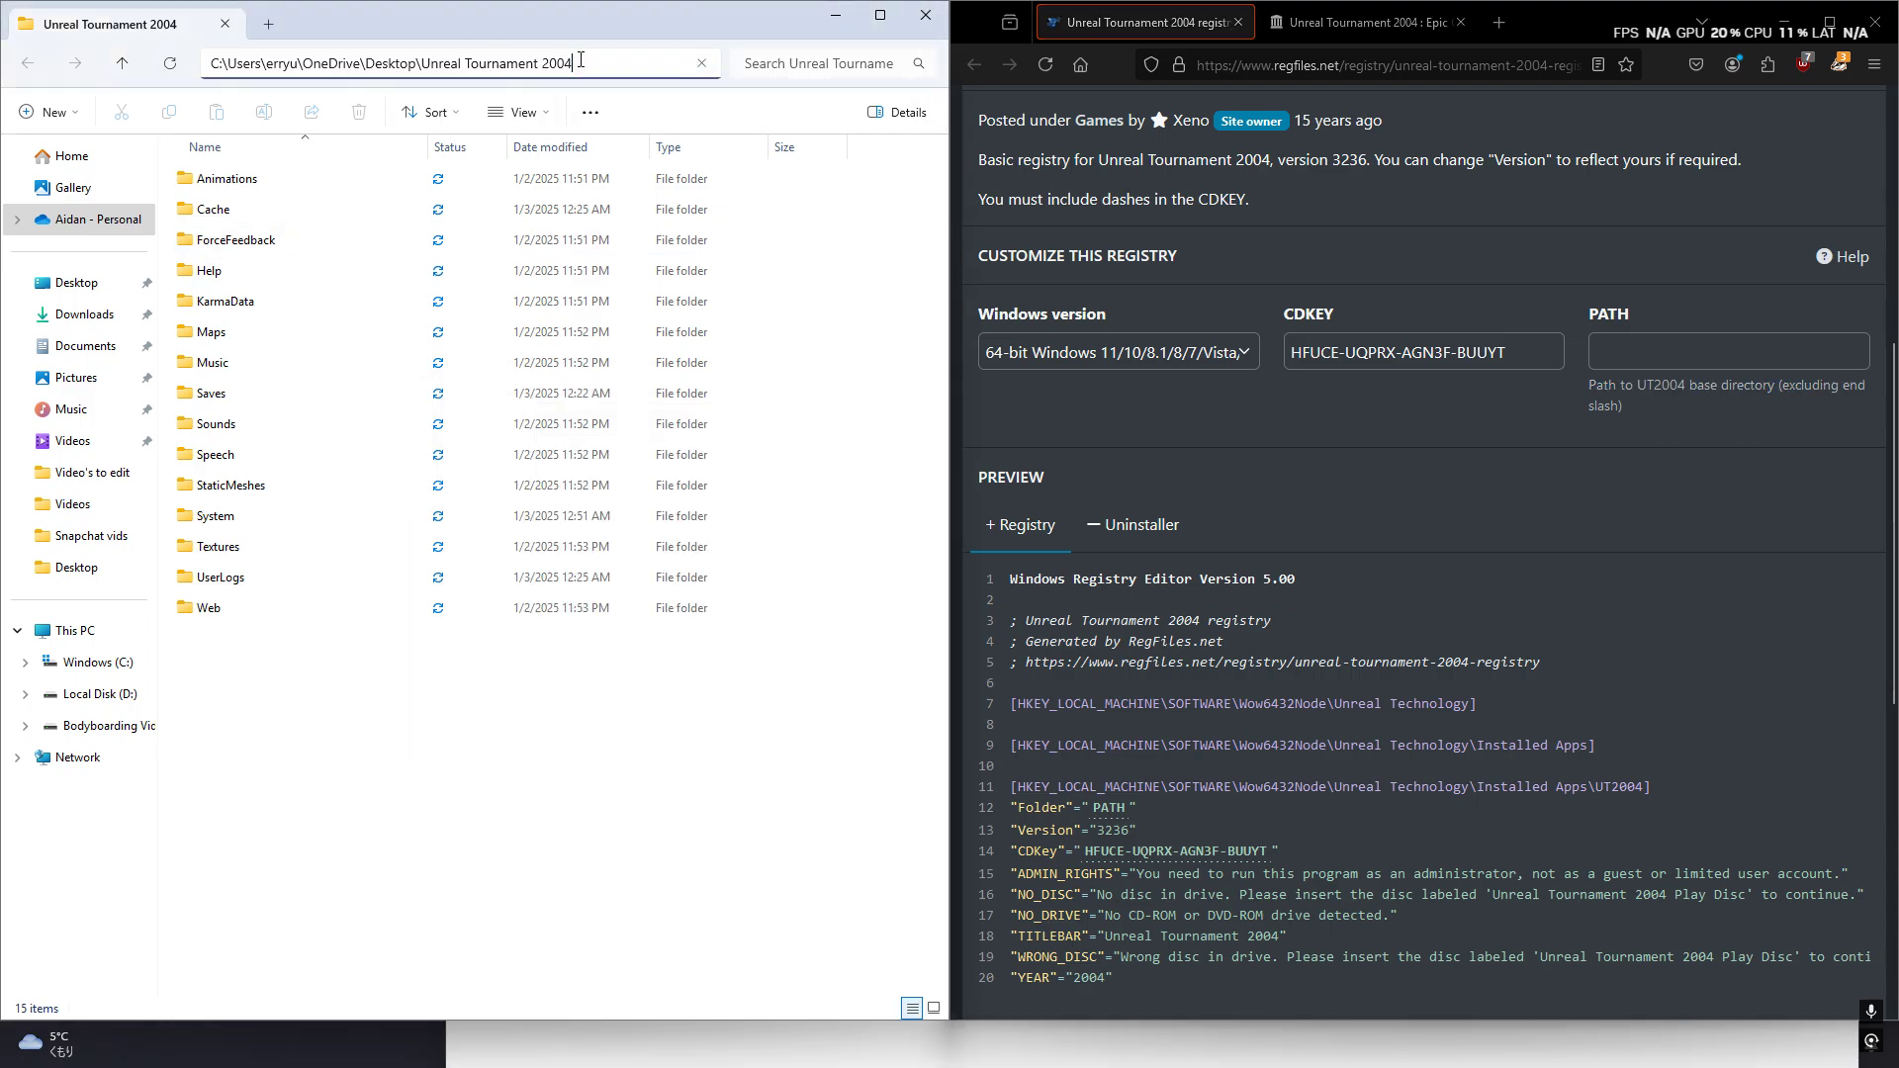
shift+click(210, 65)
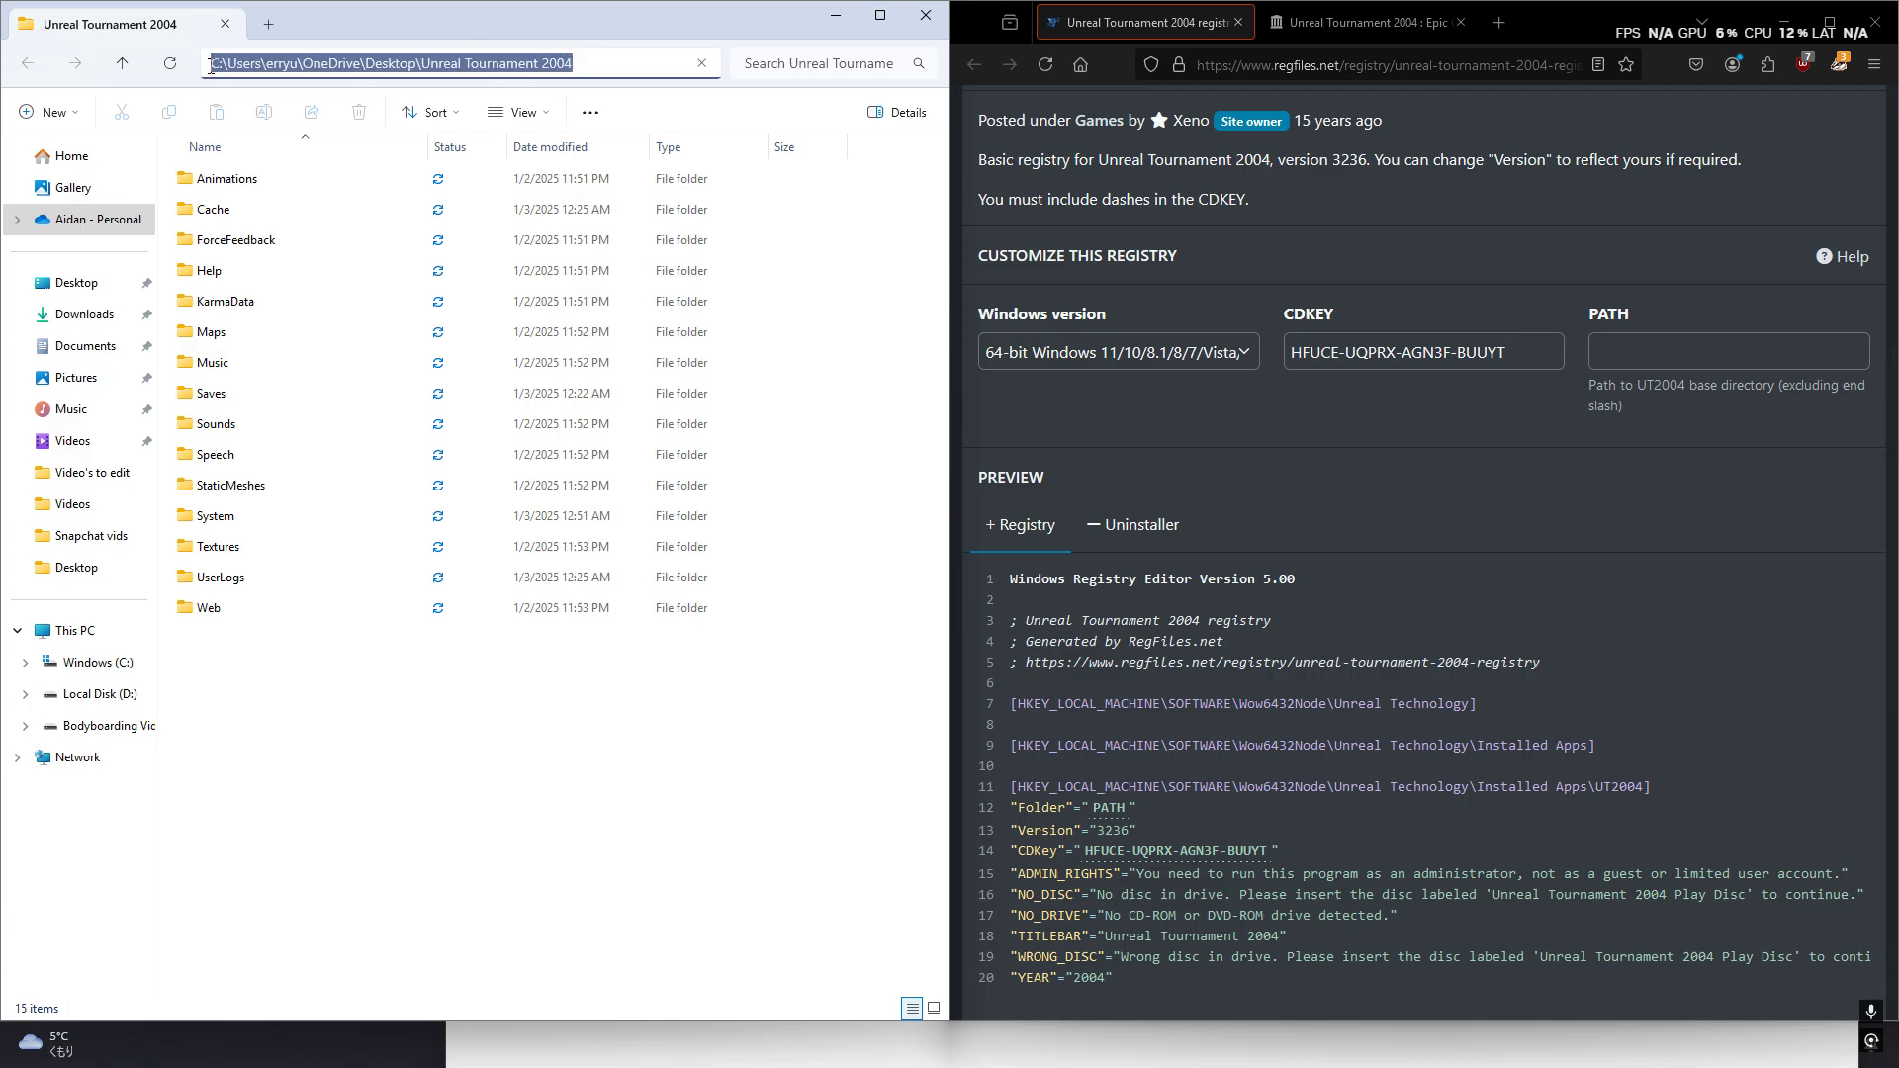
right_click(218, 67)
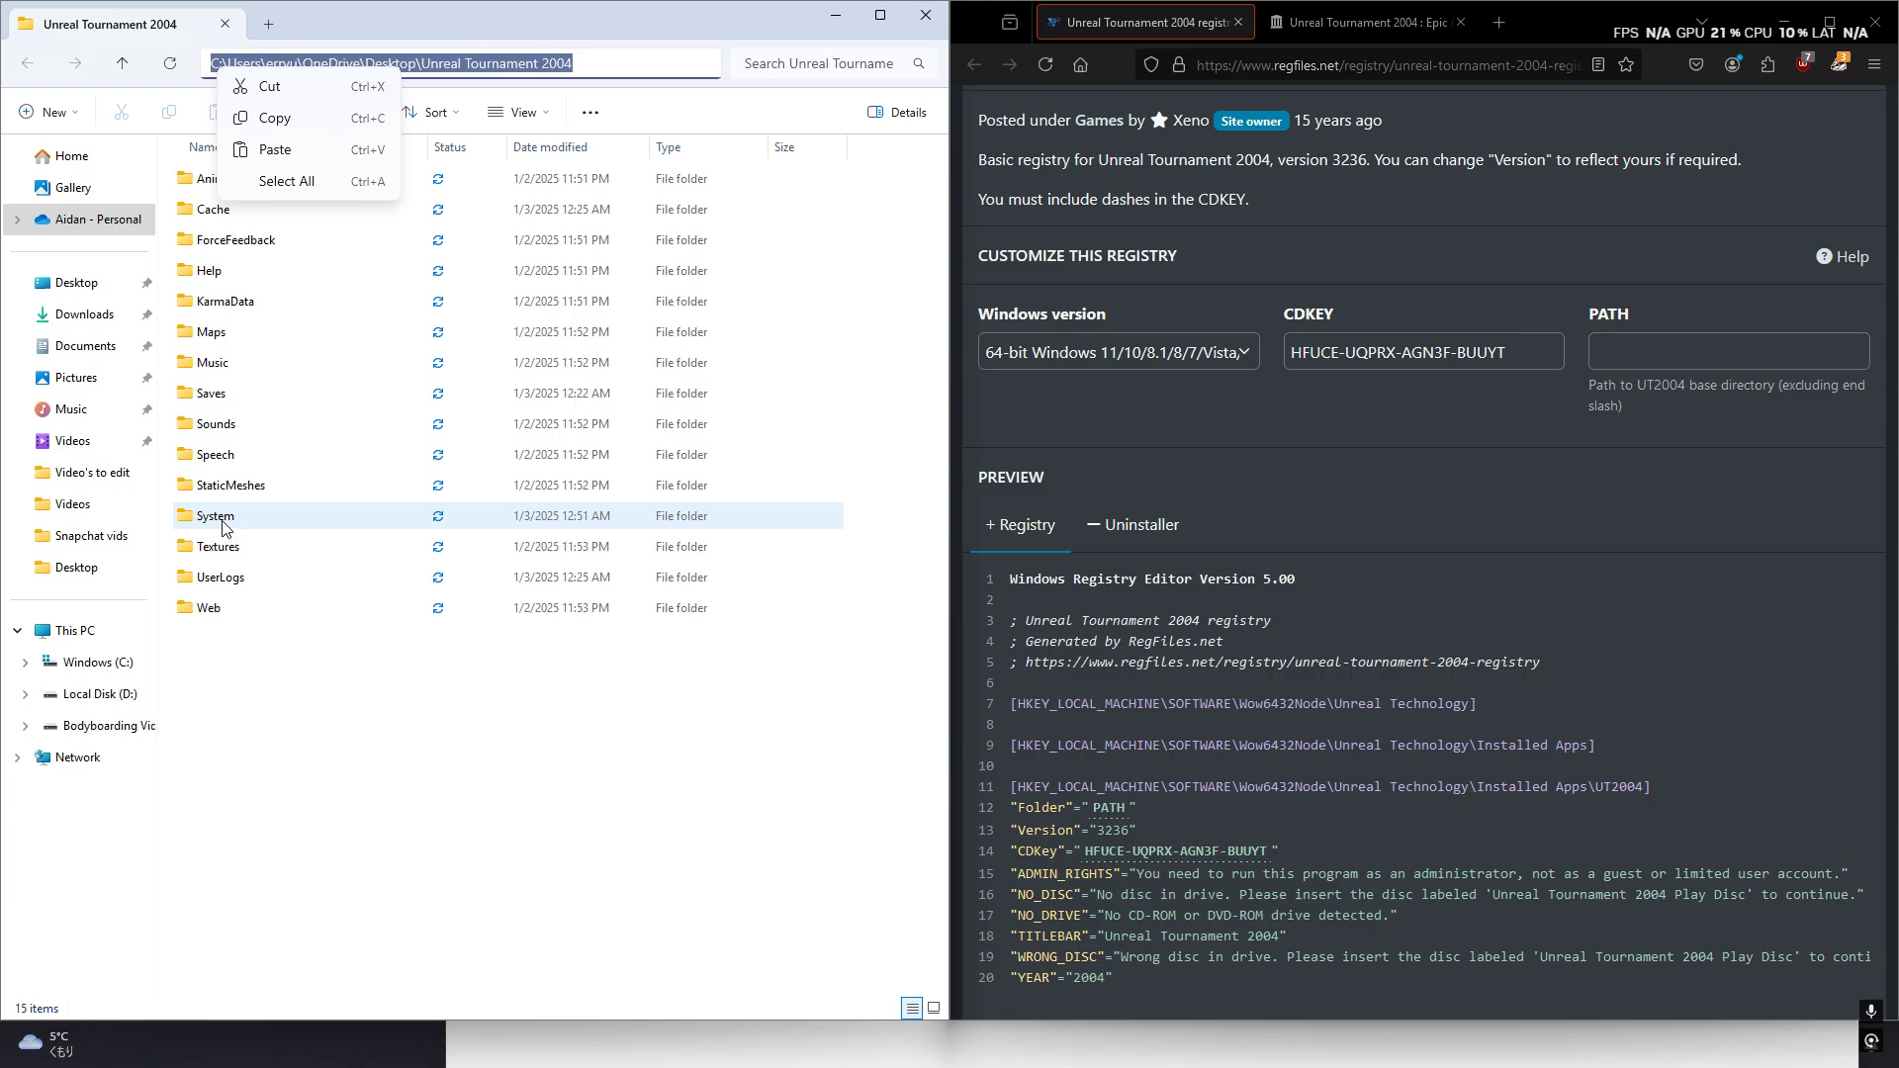
click(264, 122)
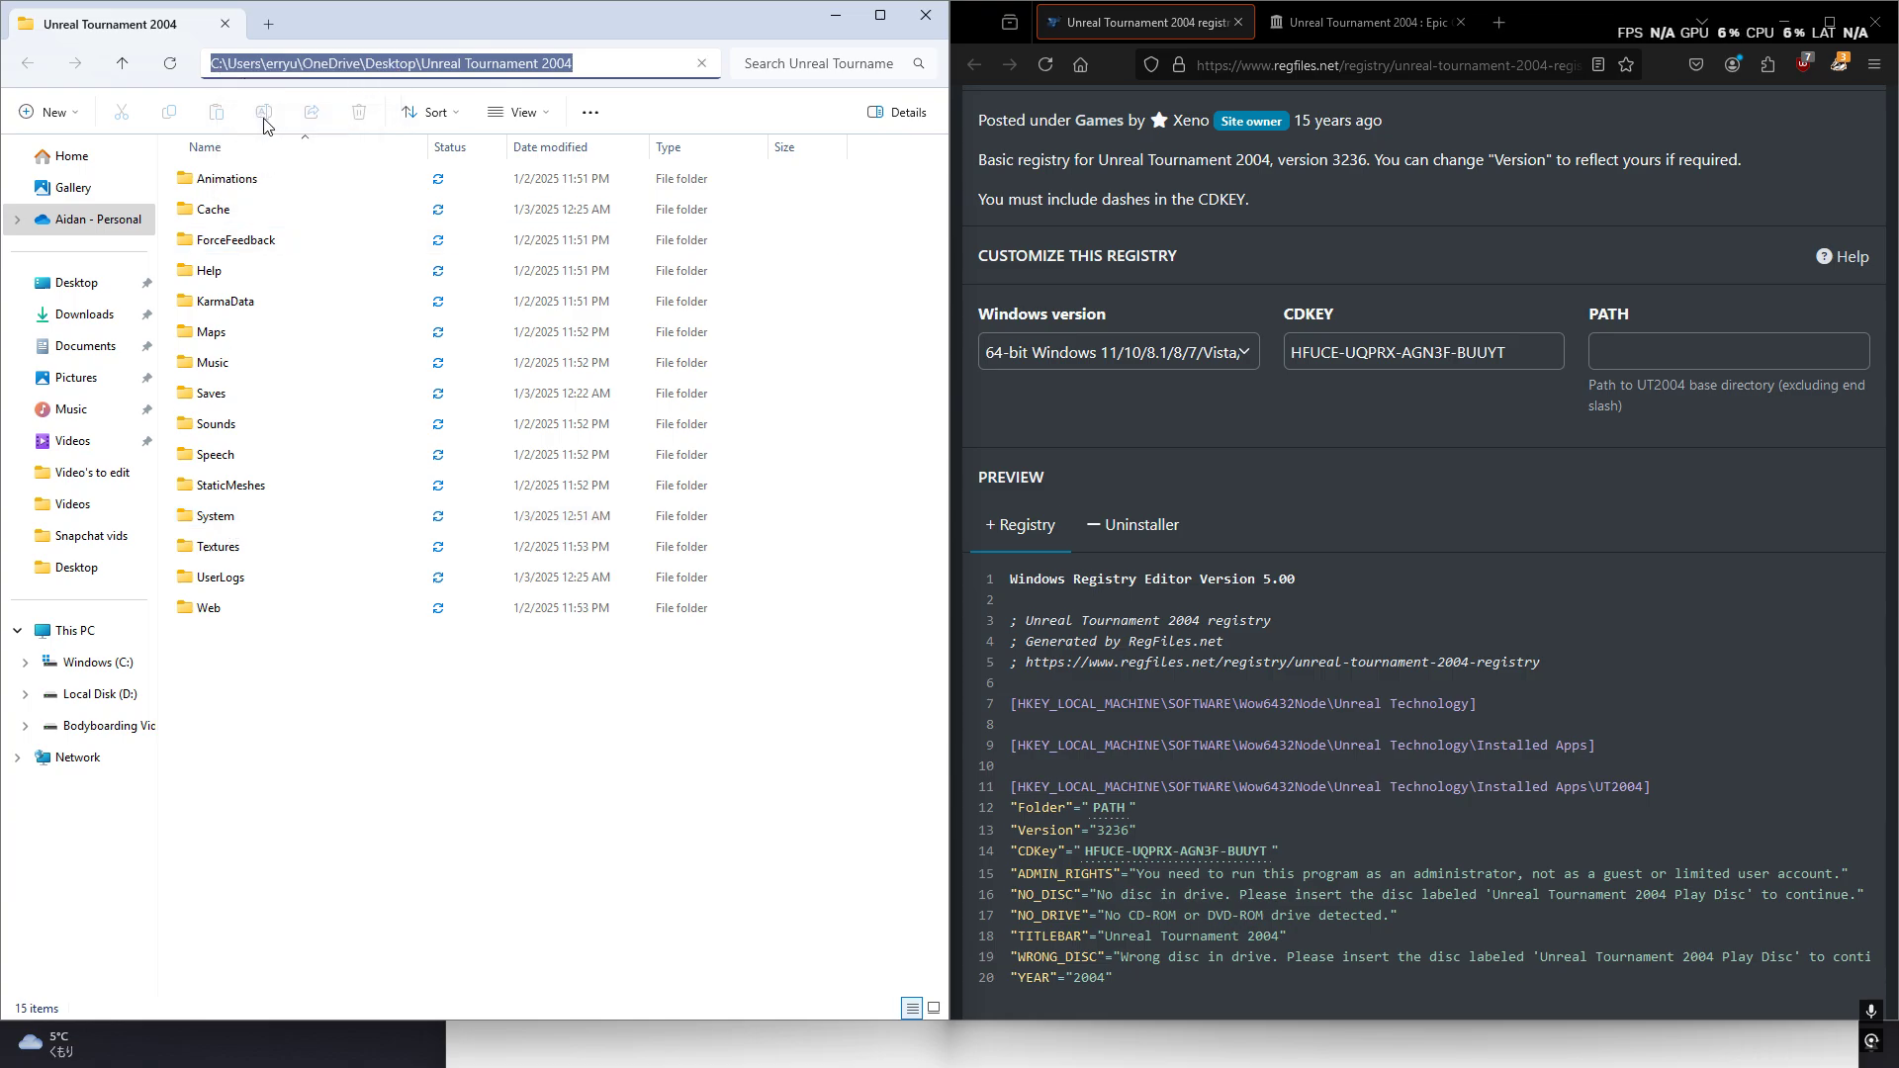
drag(296, 710, 259, 216)
click(282, 770)
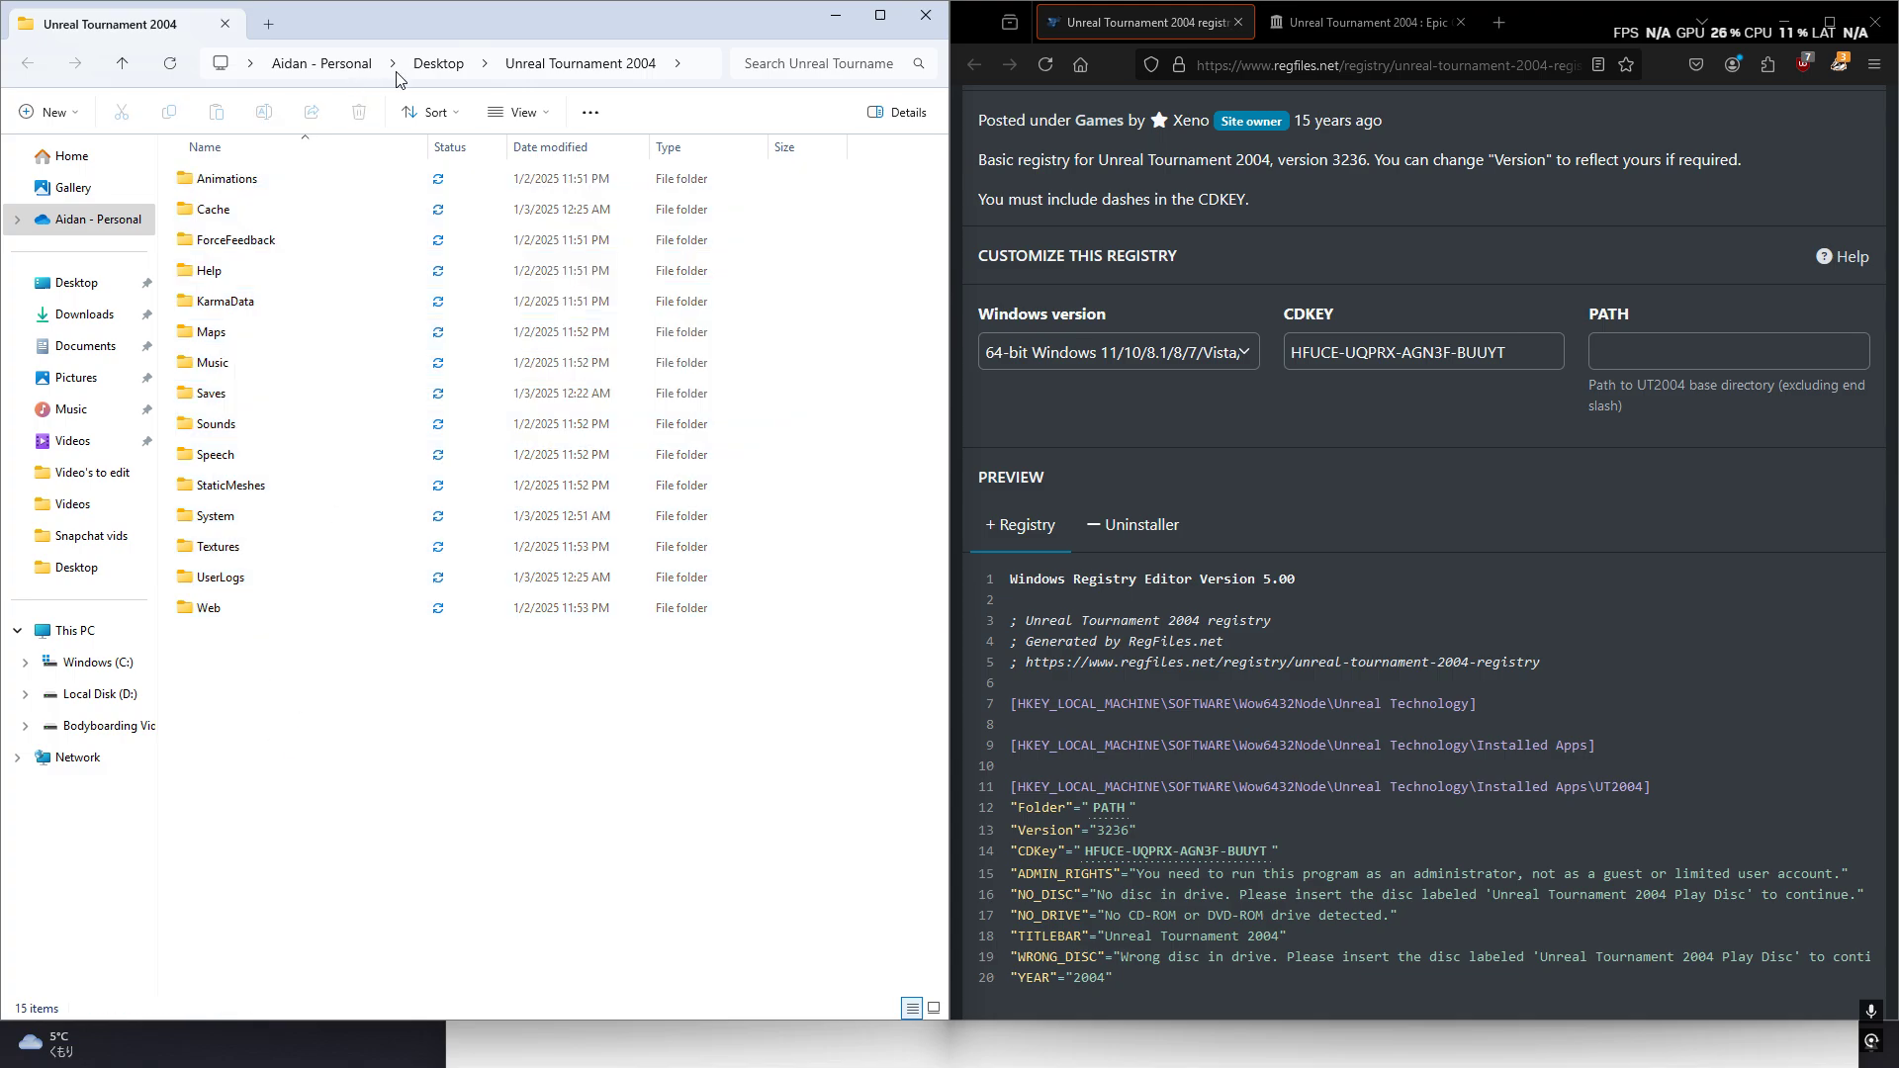
click(440, 64)
double_click(314, 244)
- Paste the folder path into the form's PATH field and check the preview
click(1769, 342)
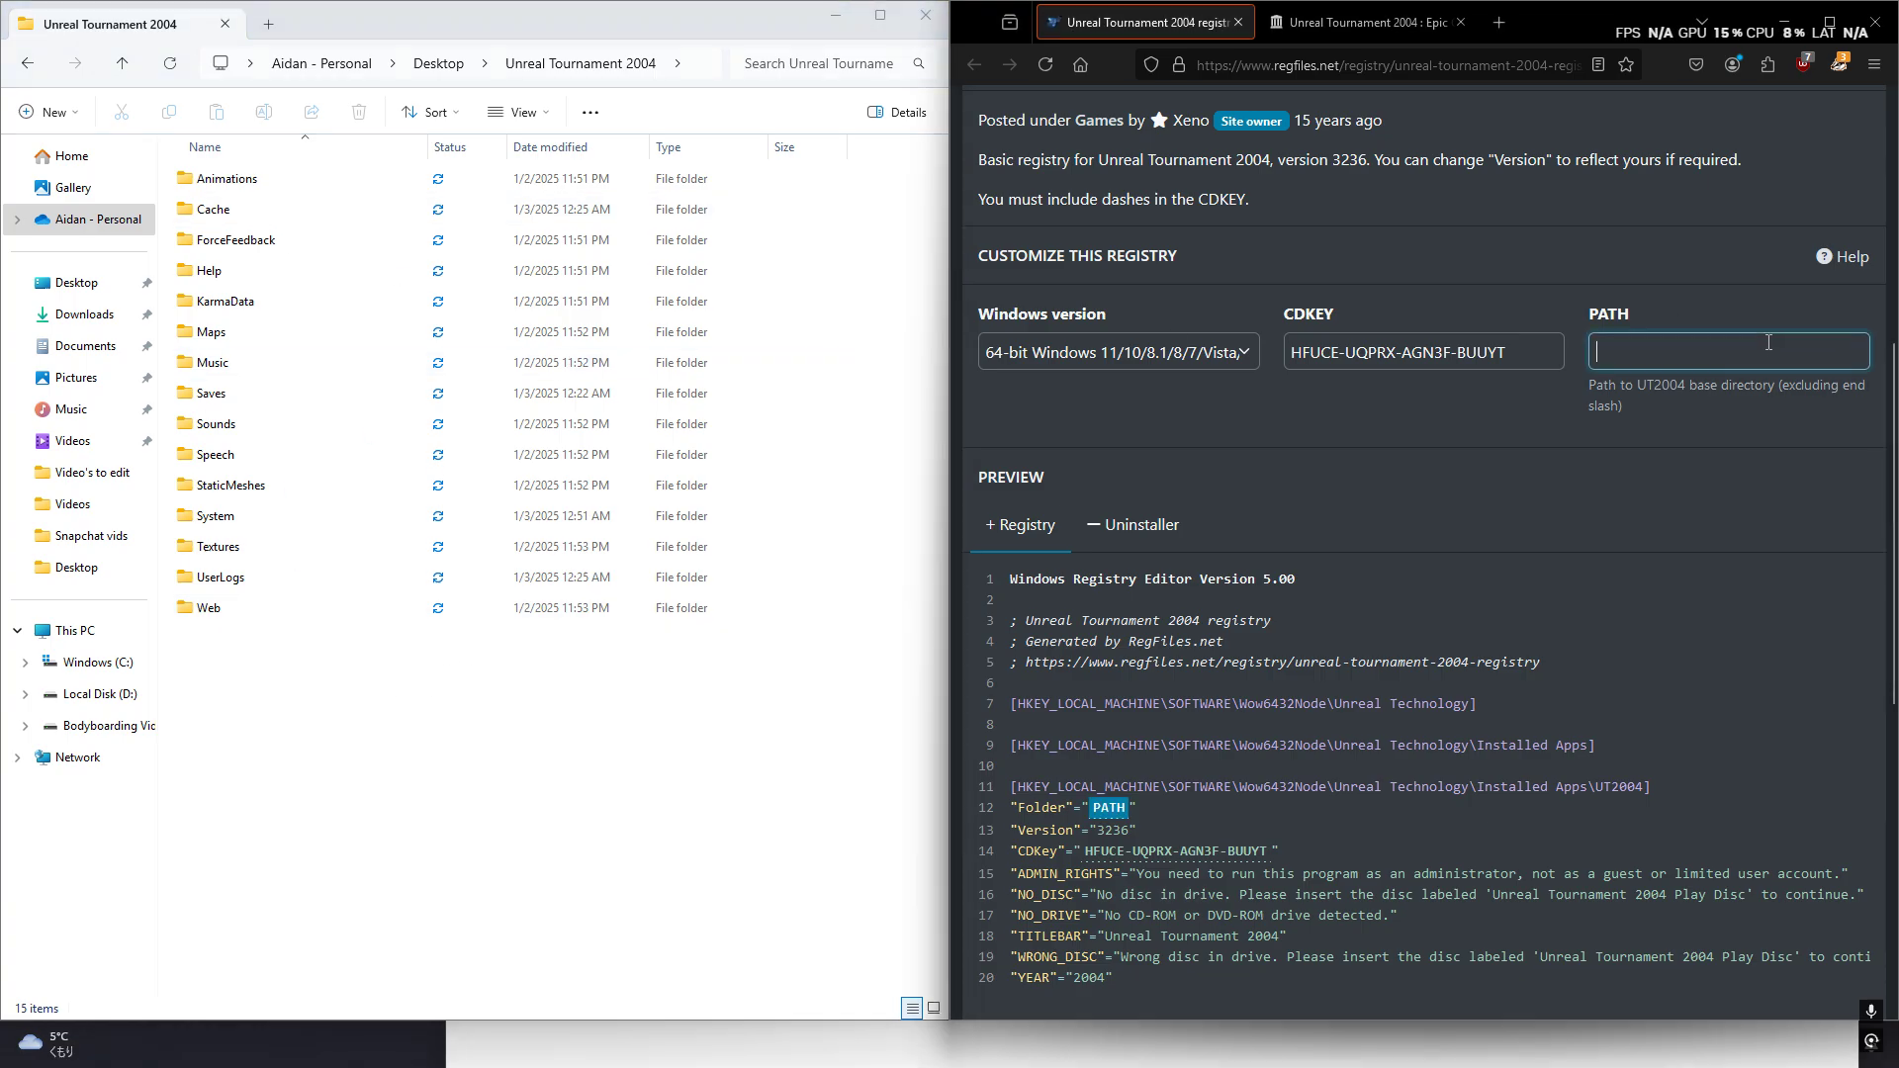
key(ctrl+v)
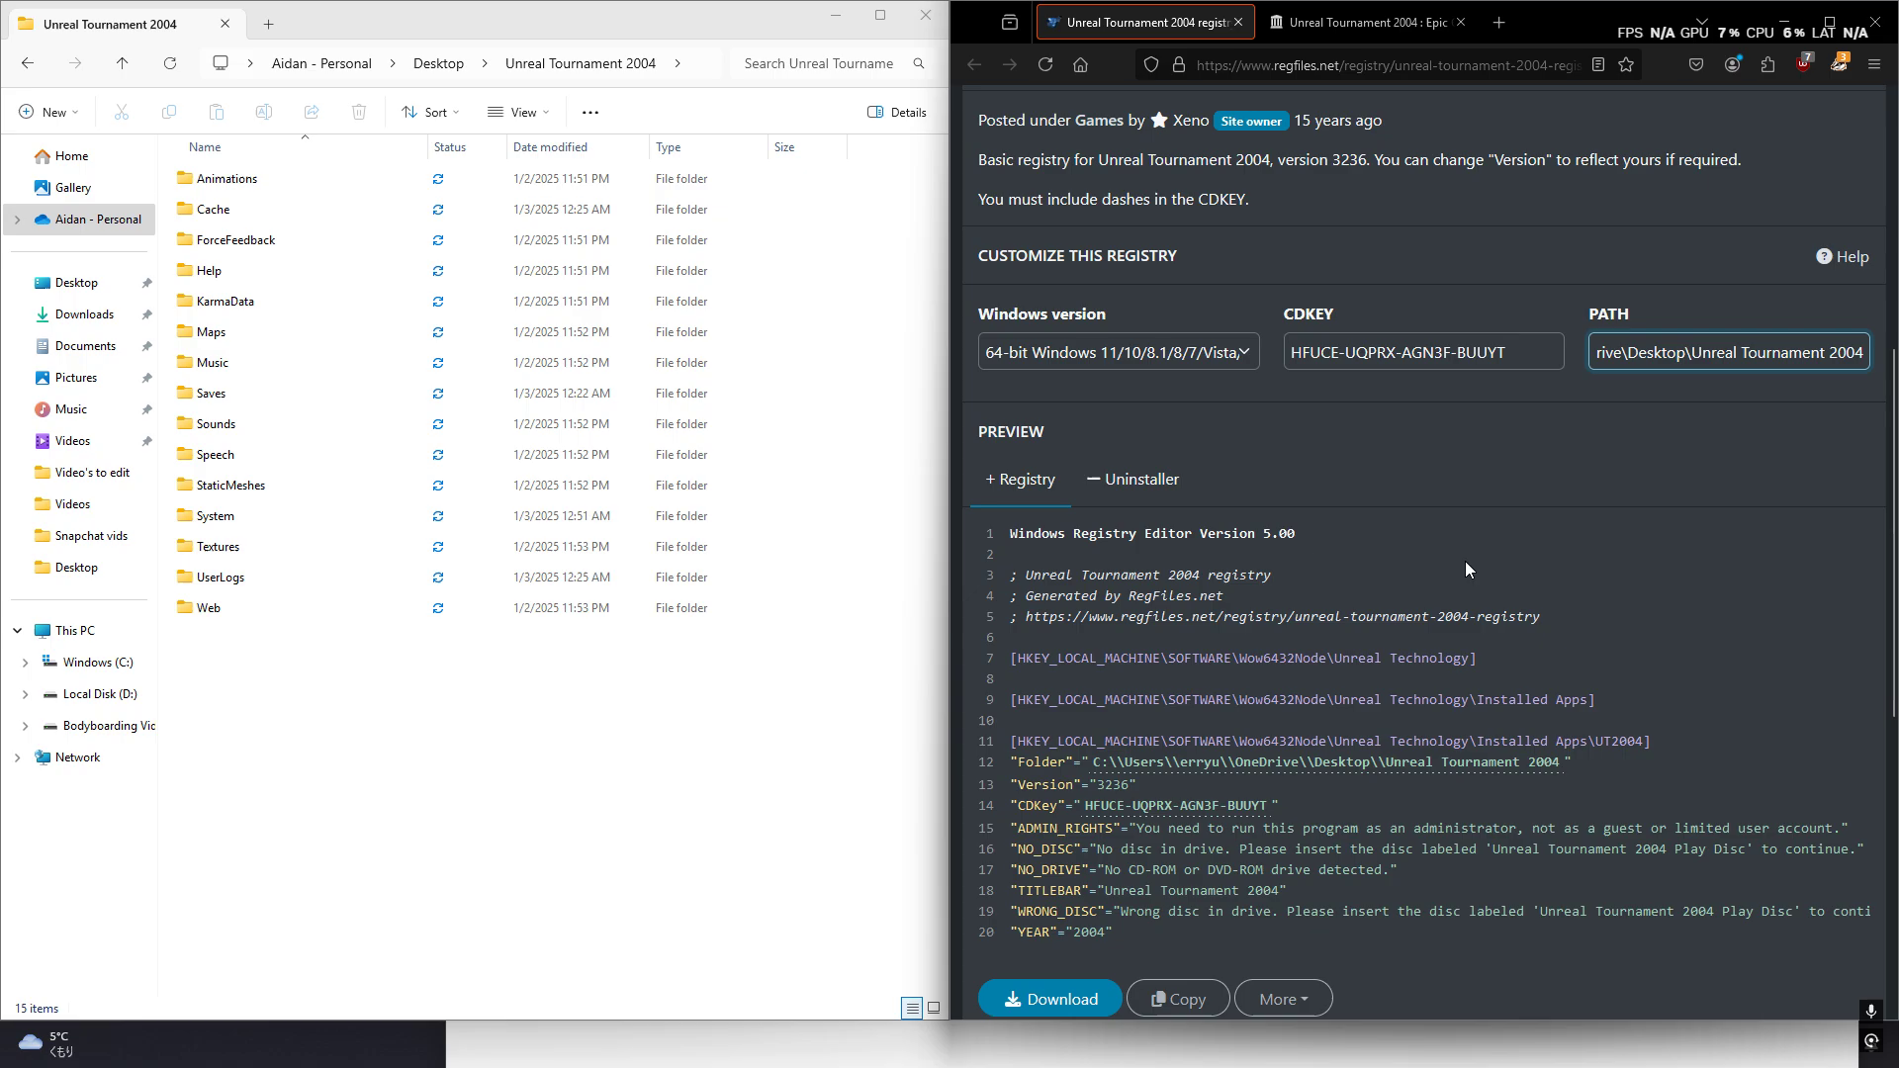
scroll(1225, 772, down, 2)
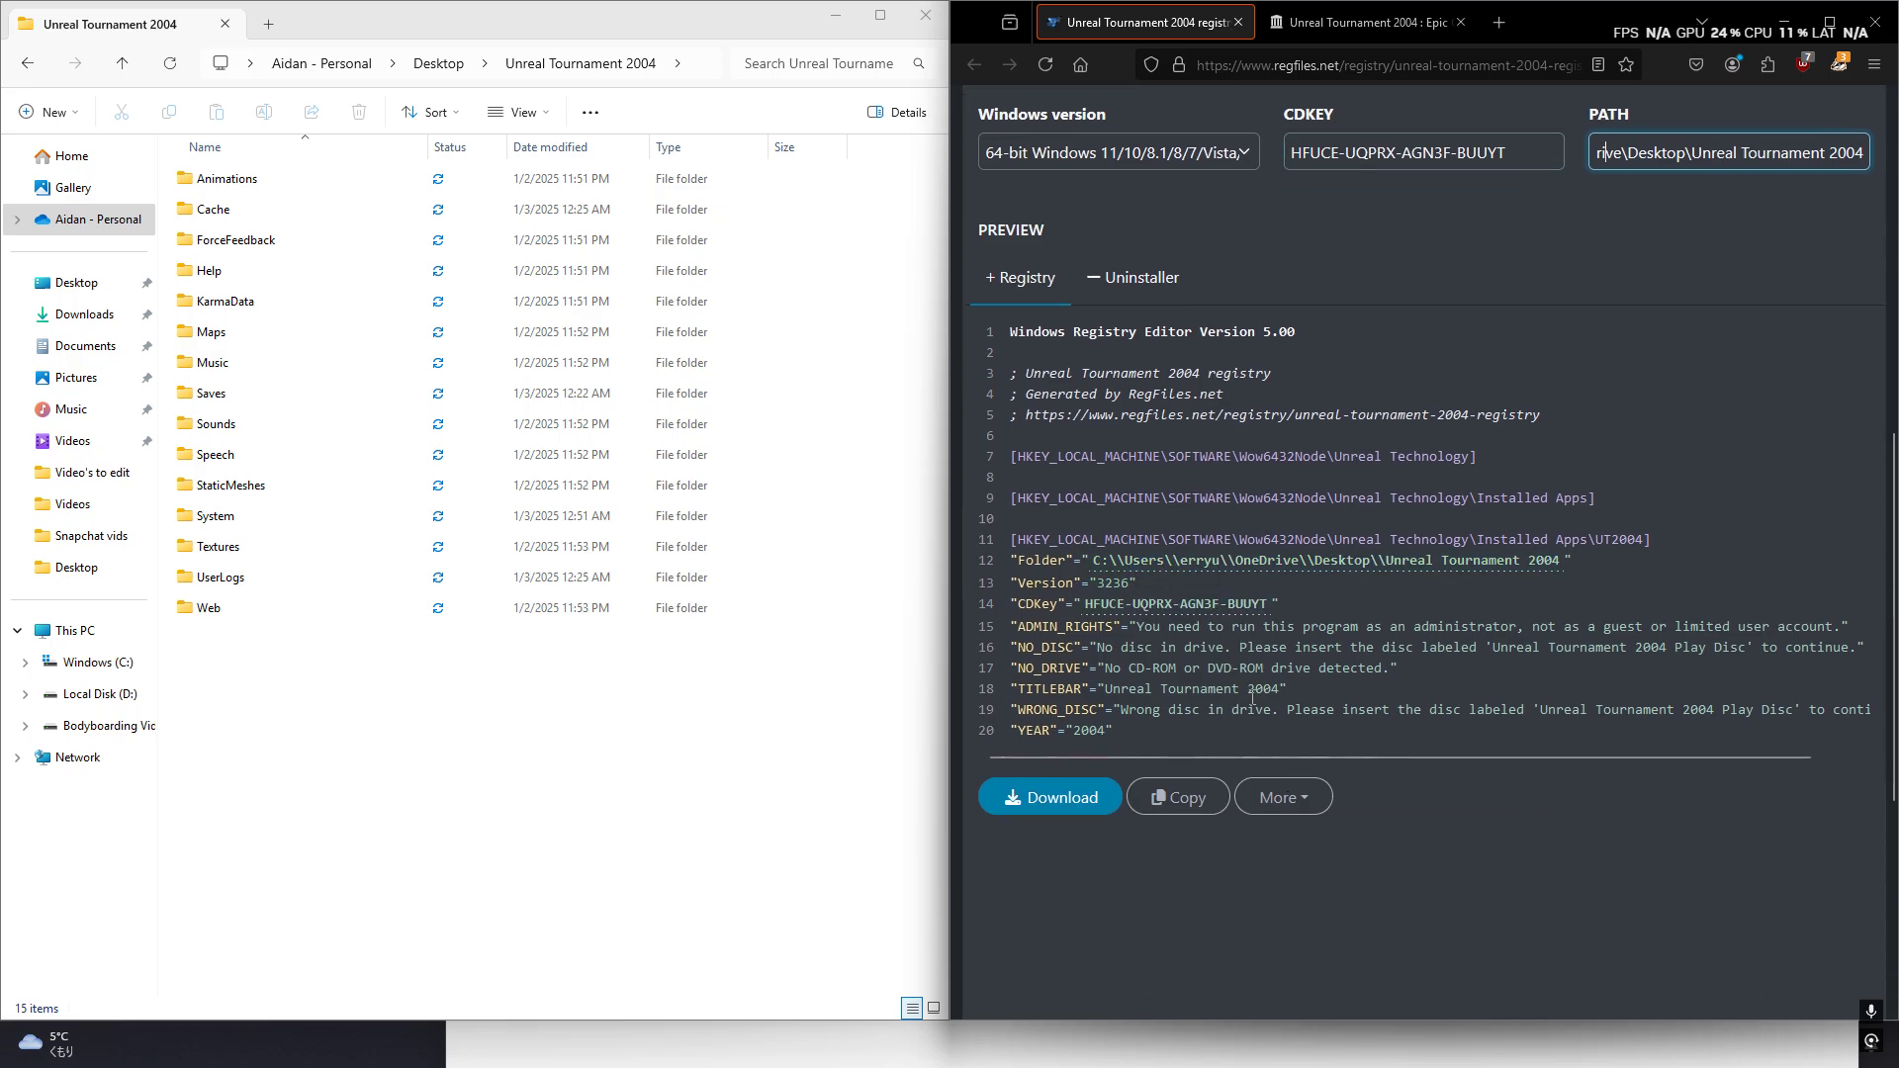
scroll(1089, 518, up, 1)
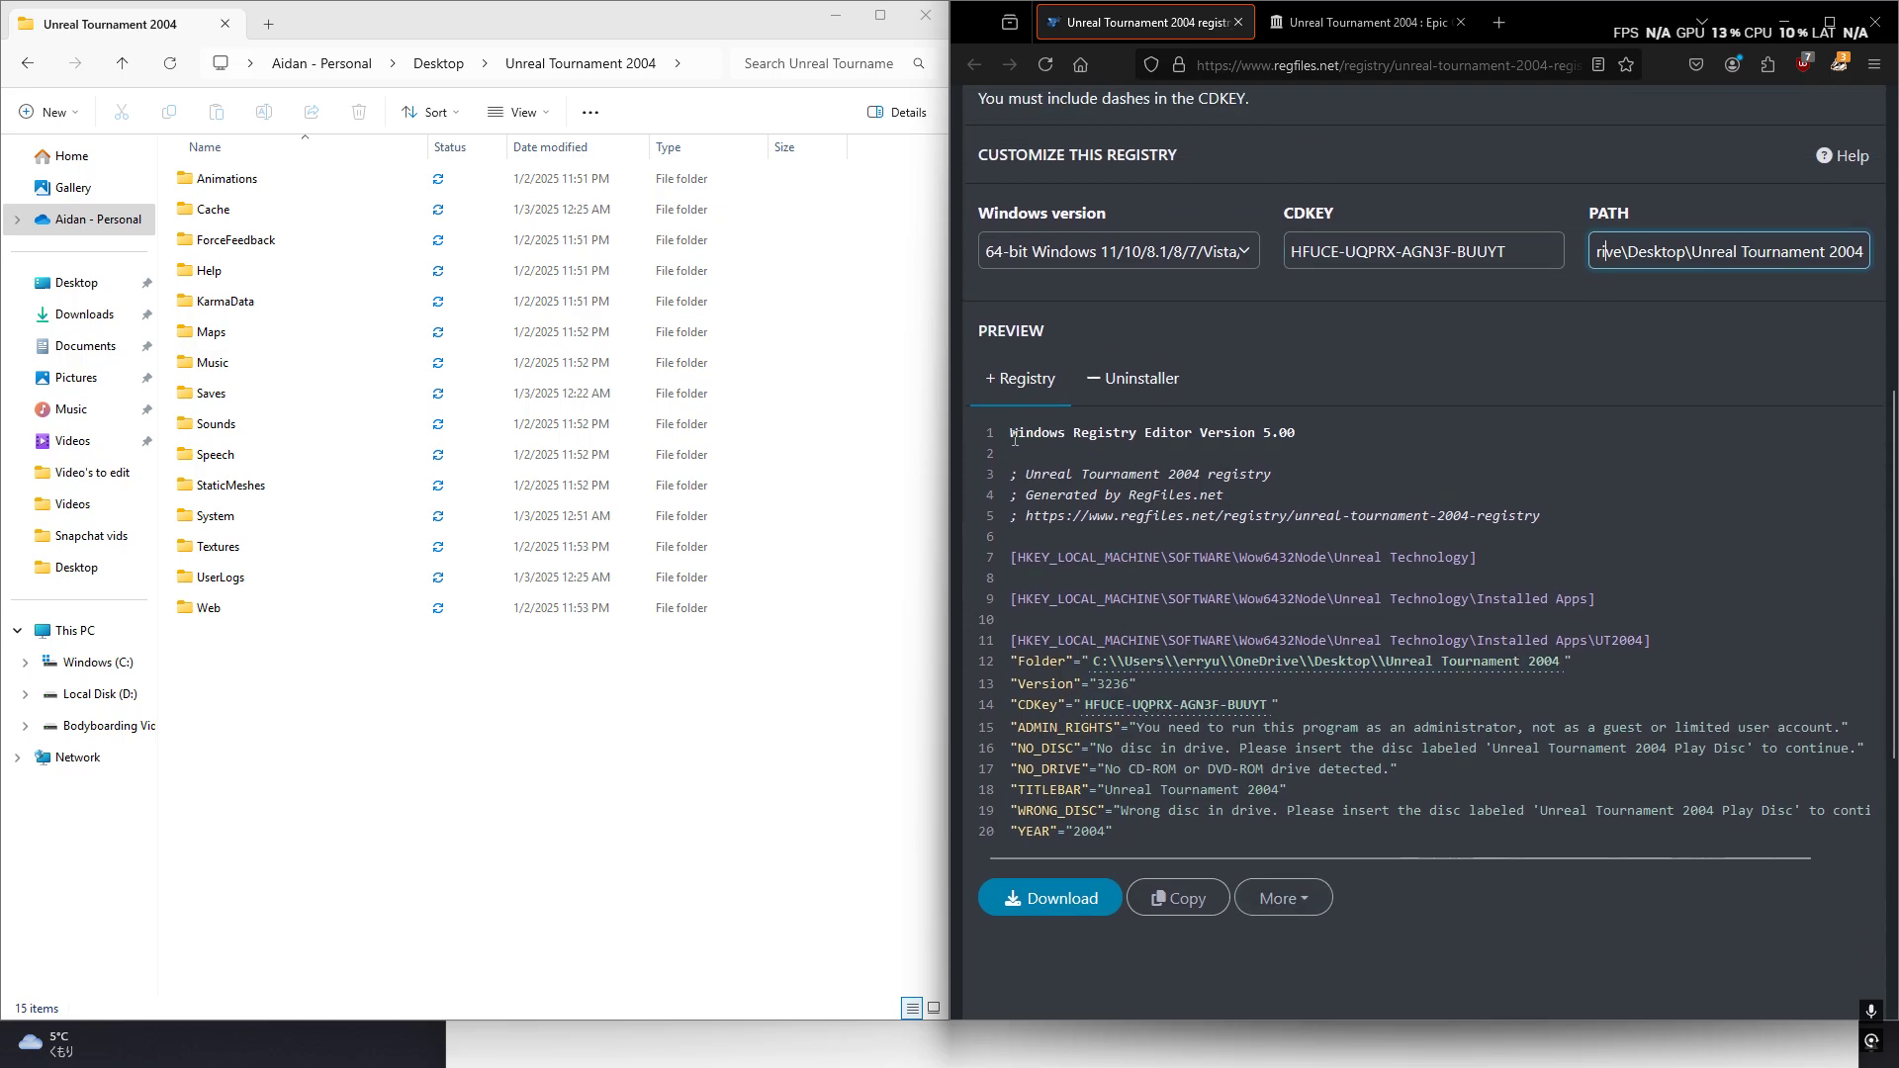
drag(1014, 438, 1161, 436)
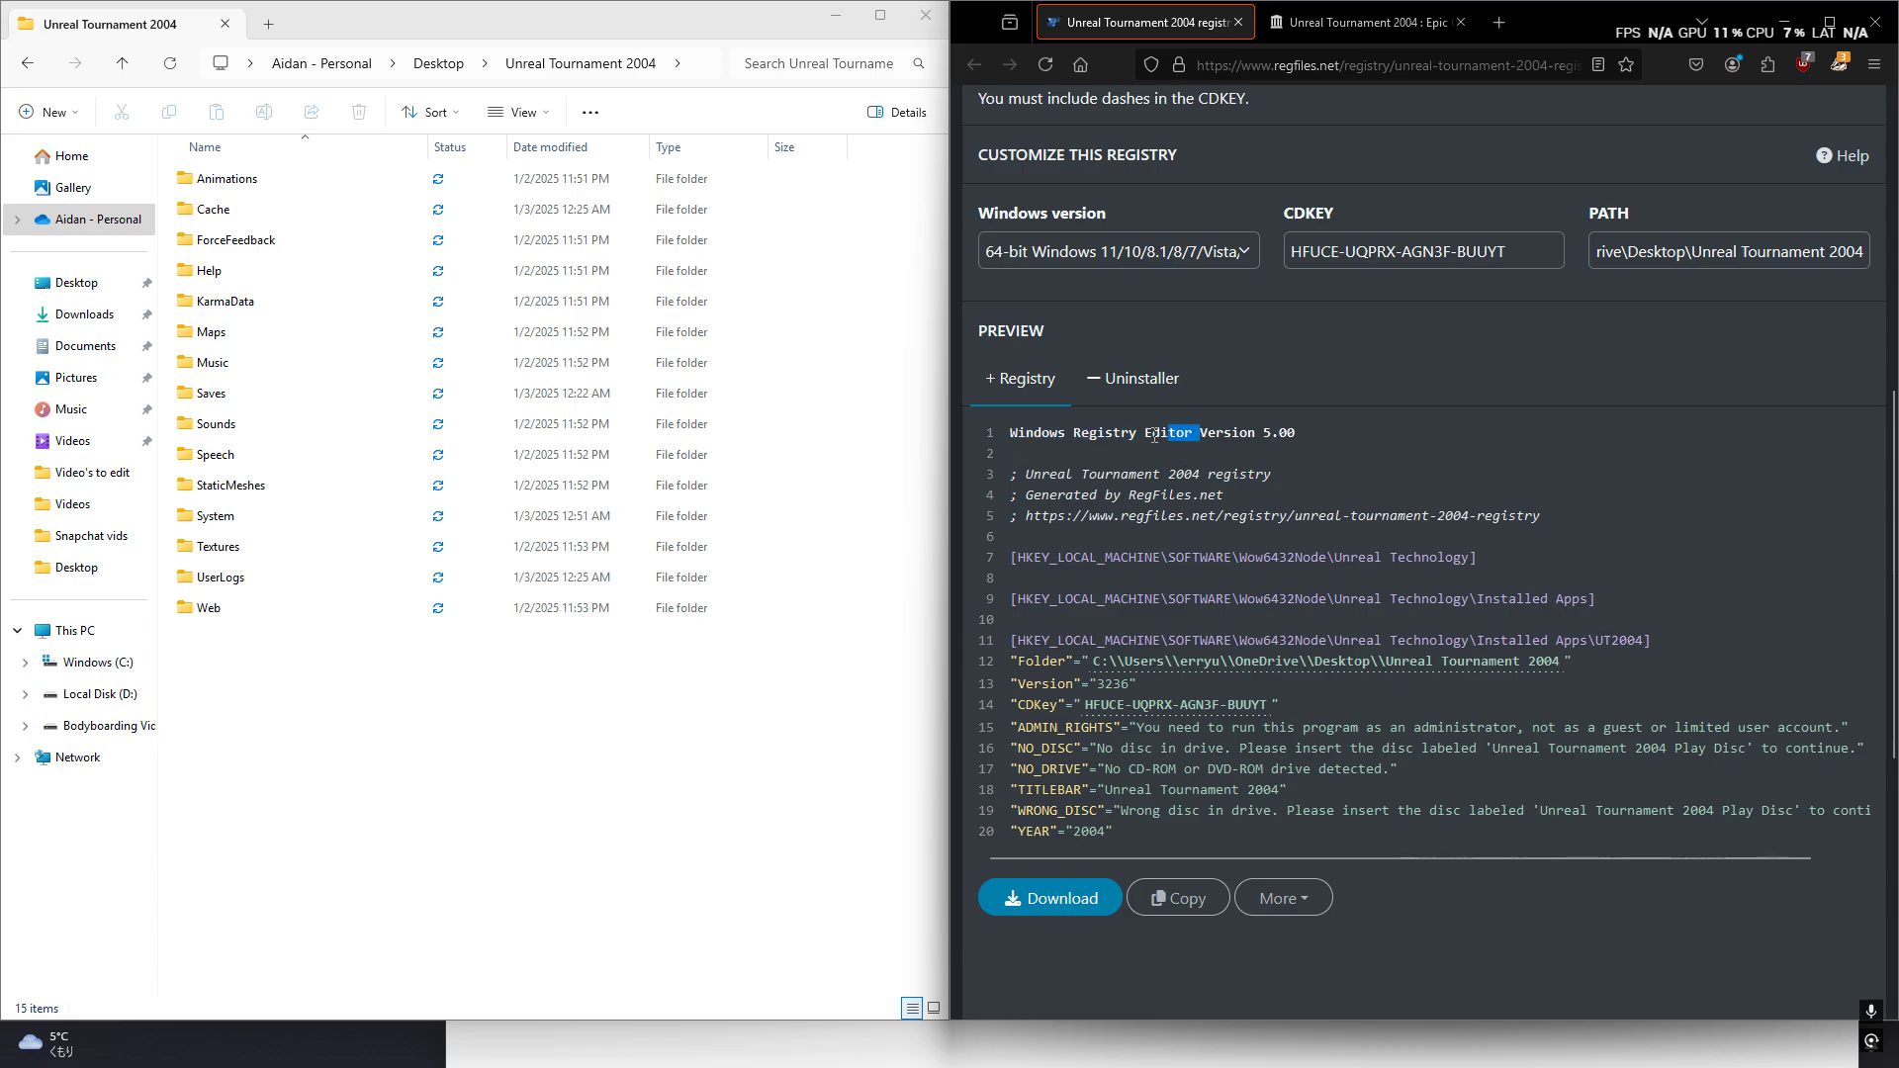
- Download the customized 959-byte UT2004 .reg file and return to the Notepad notes
click(1079, 437)
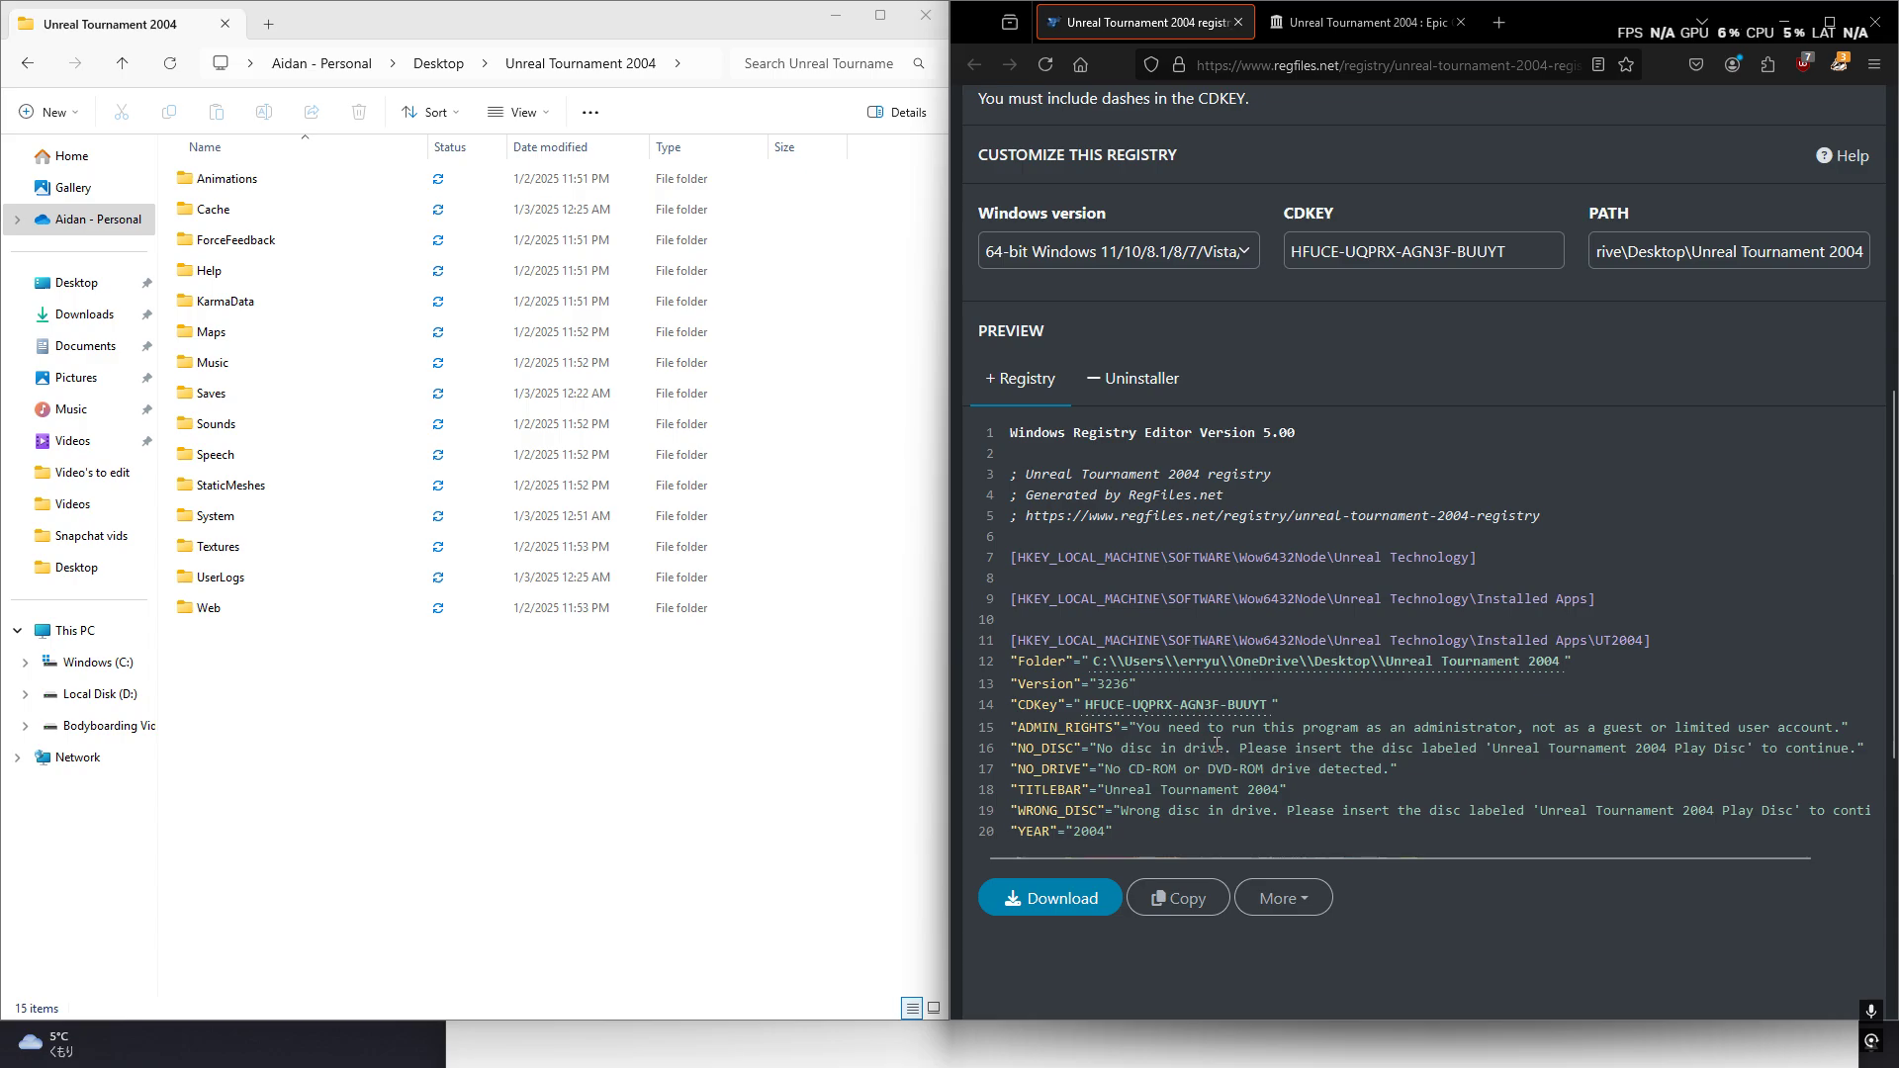
click(1061, 896)
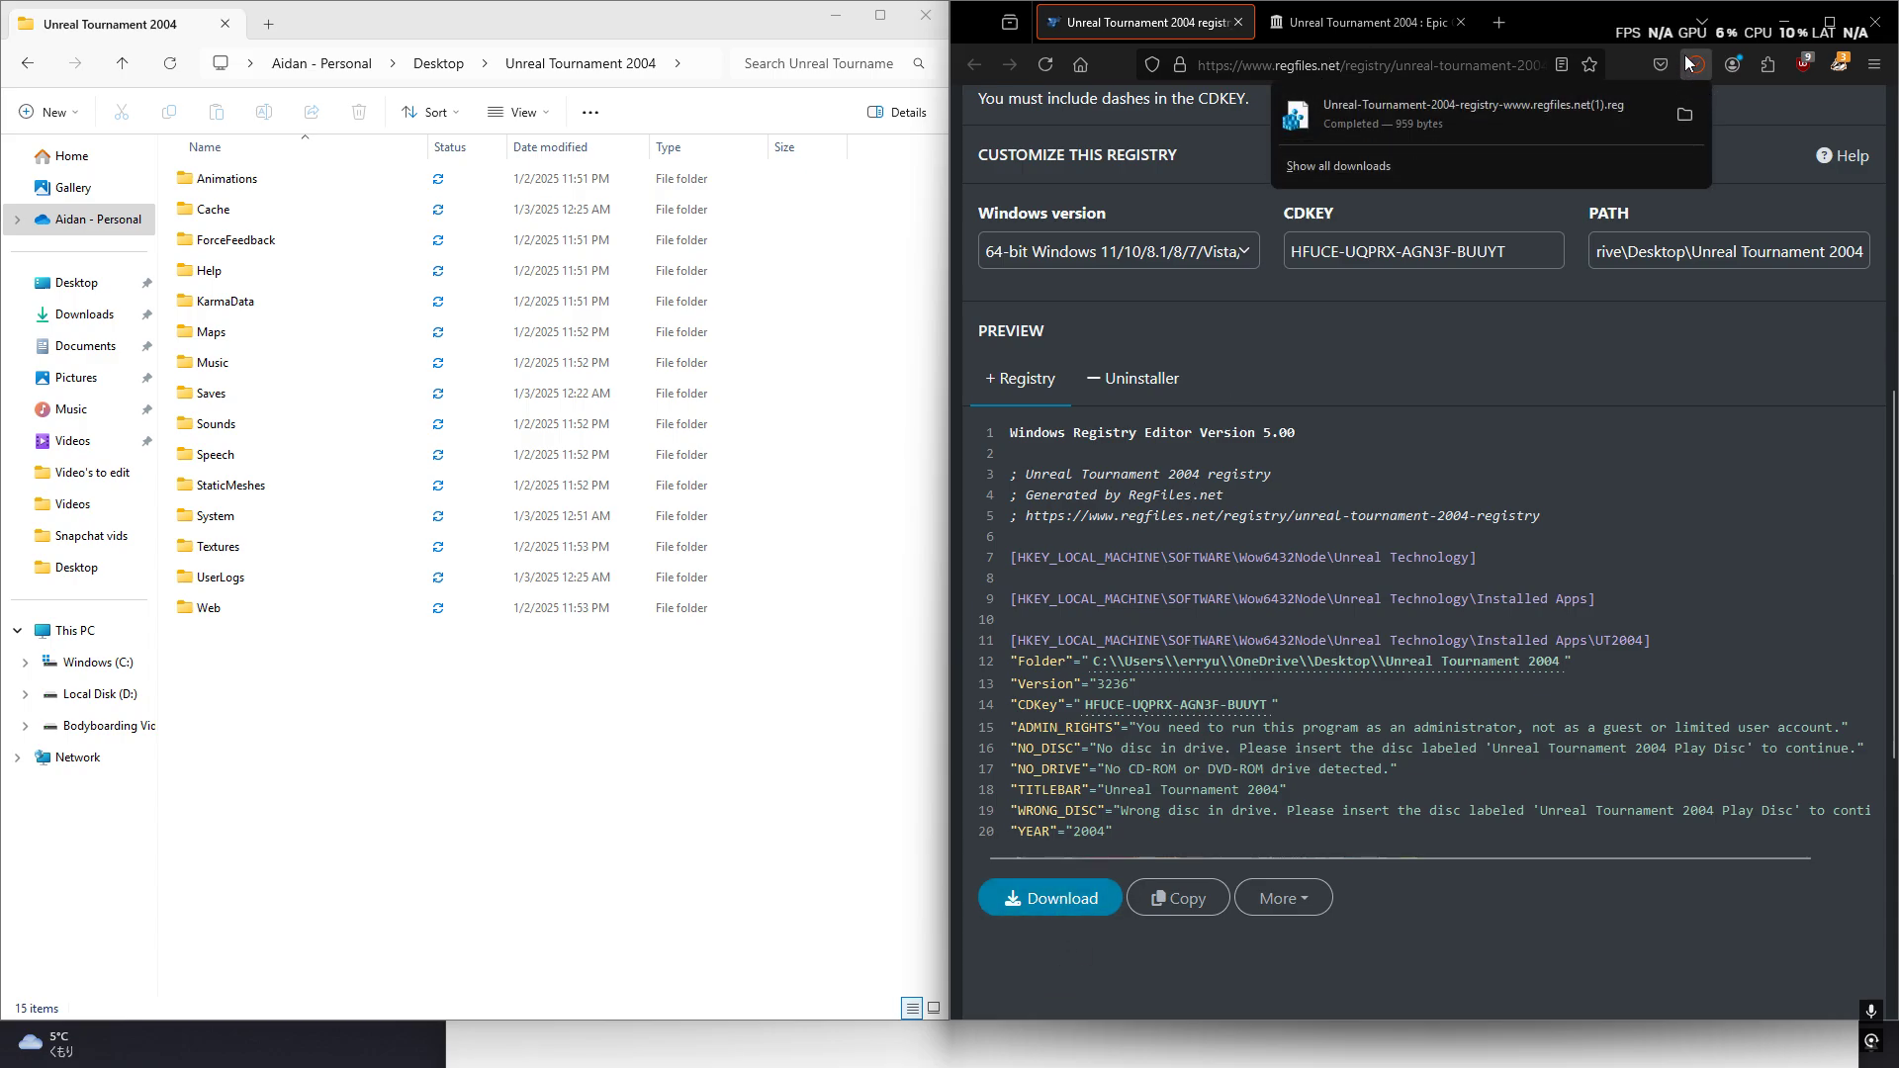
click(935, 1058)
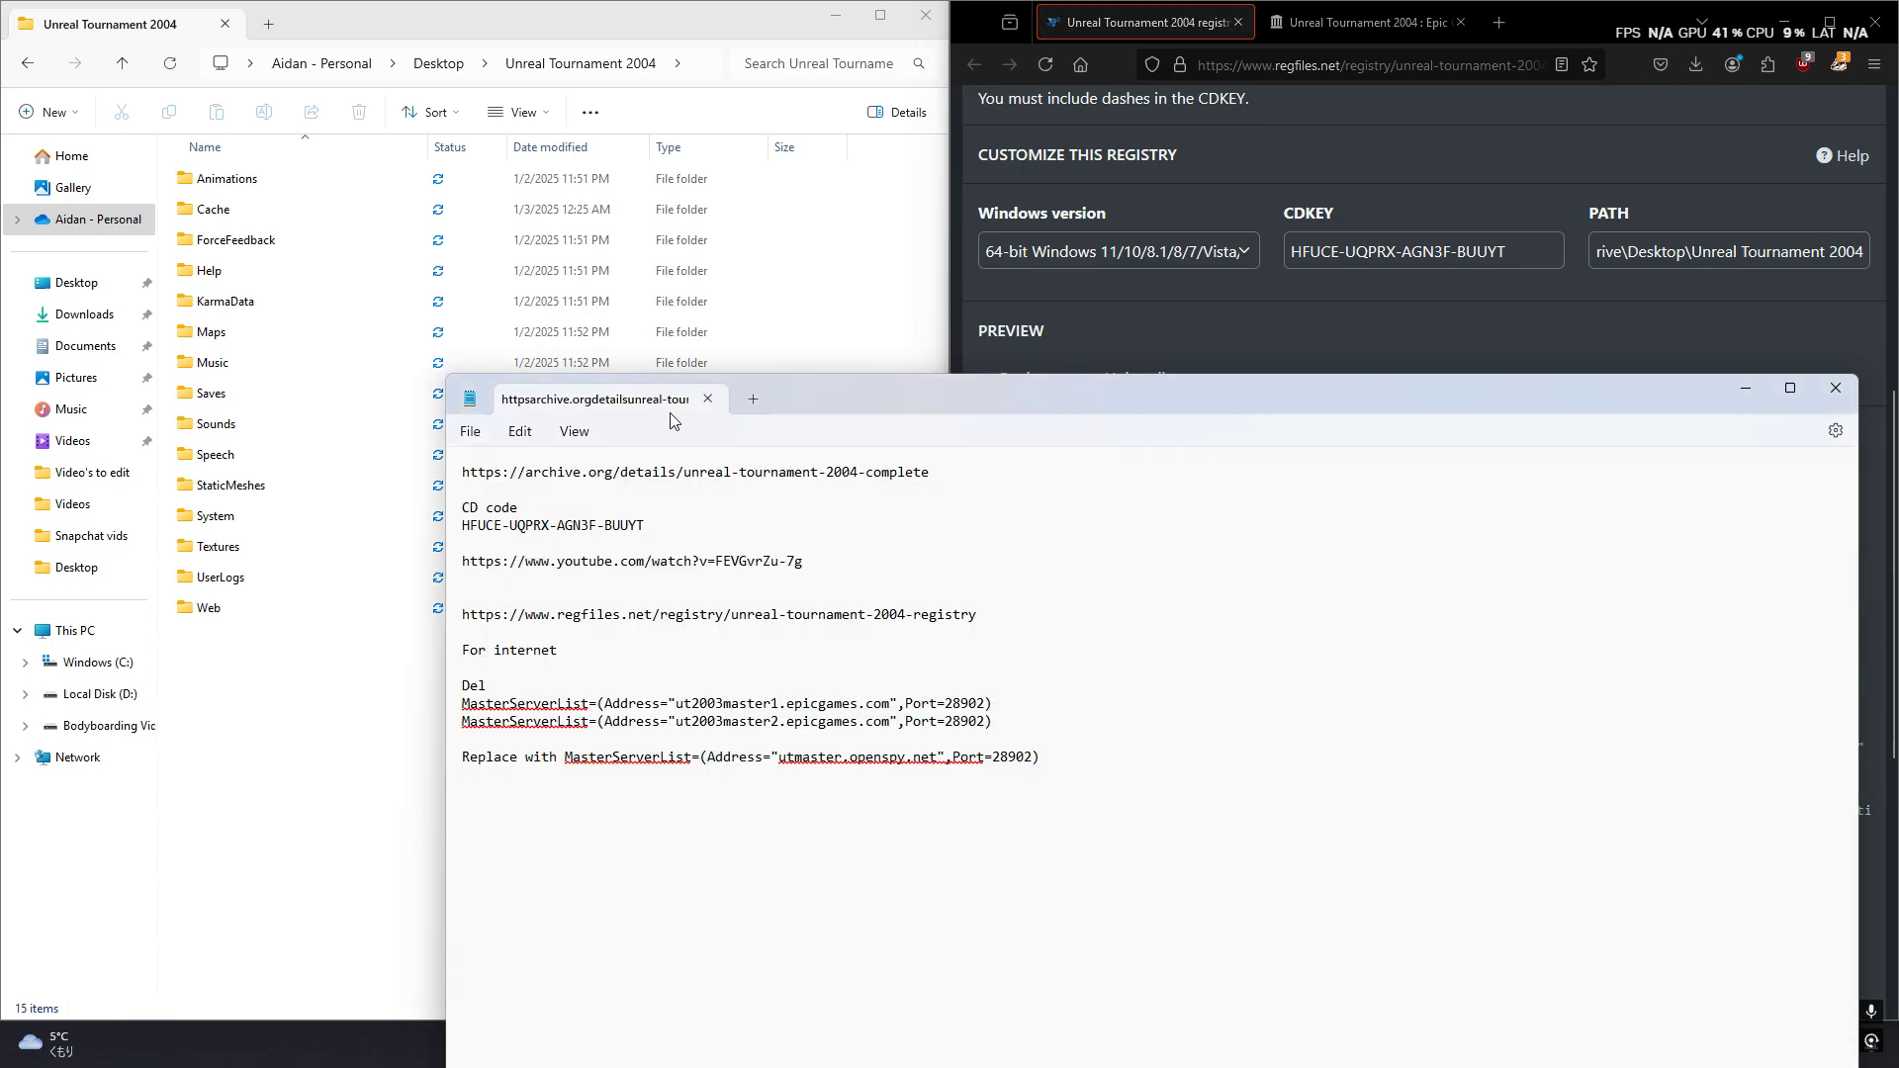
- In Downloads, delete the older 12:12 AM duplicate .reg file
click(237, 415)
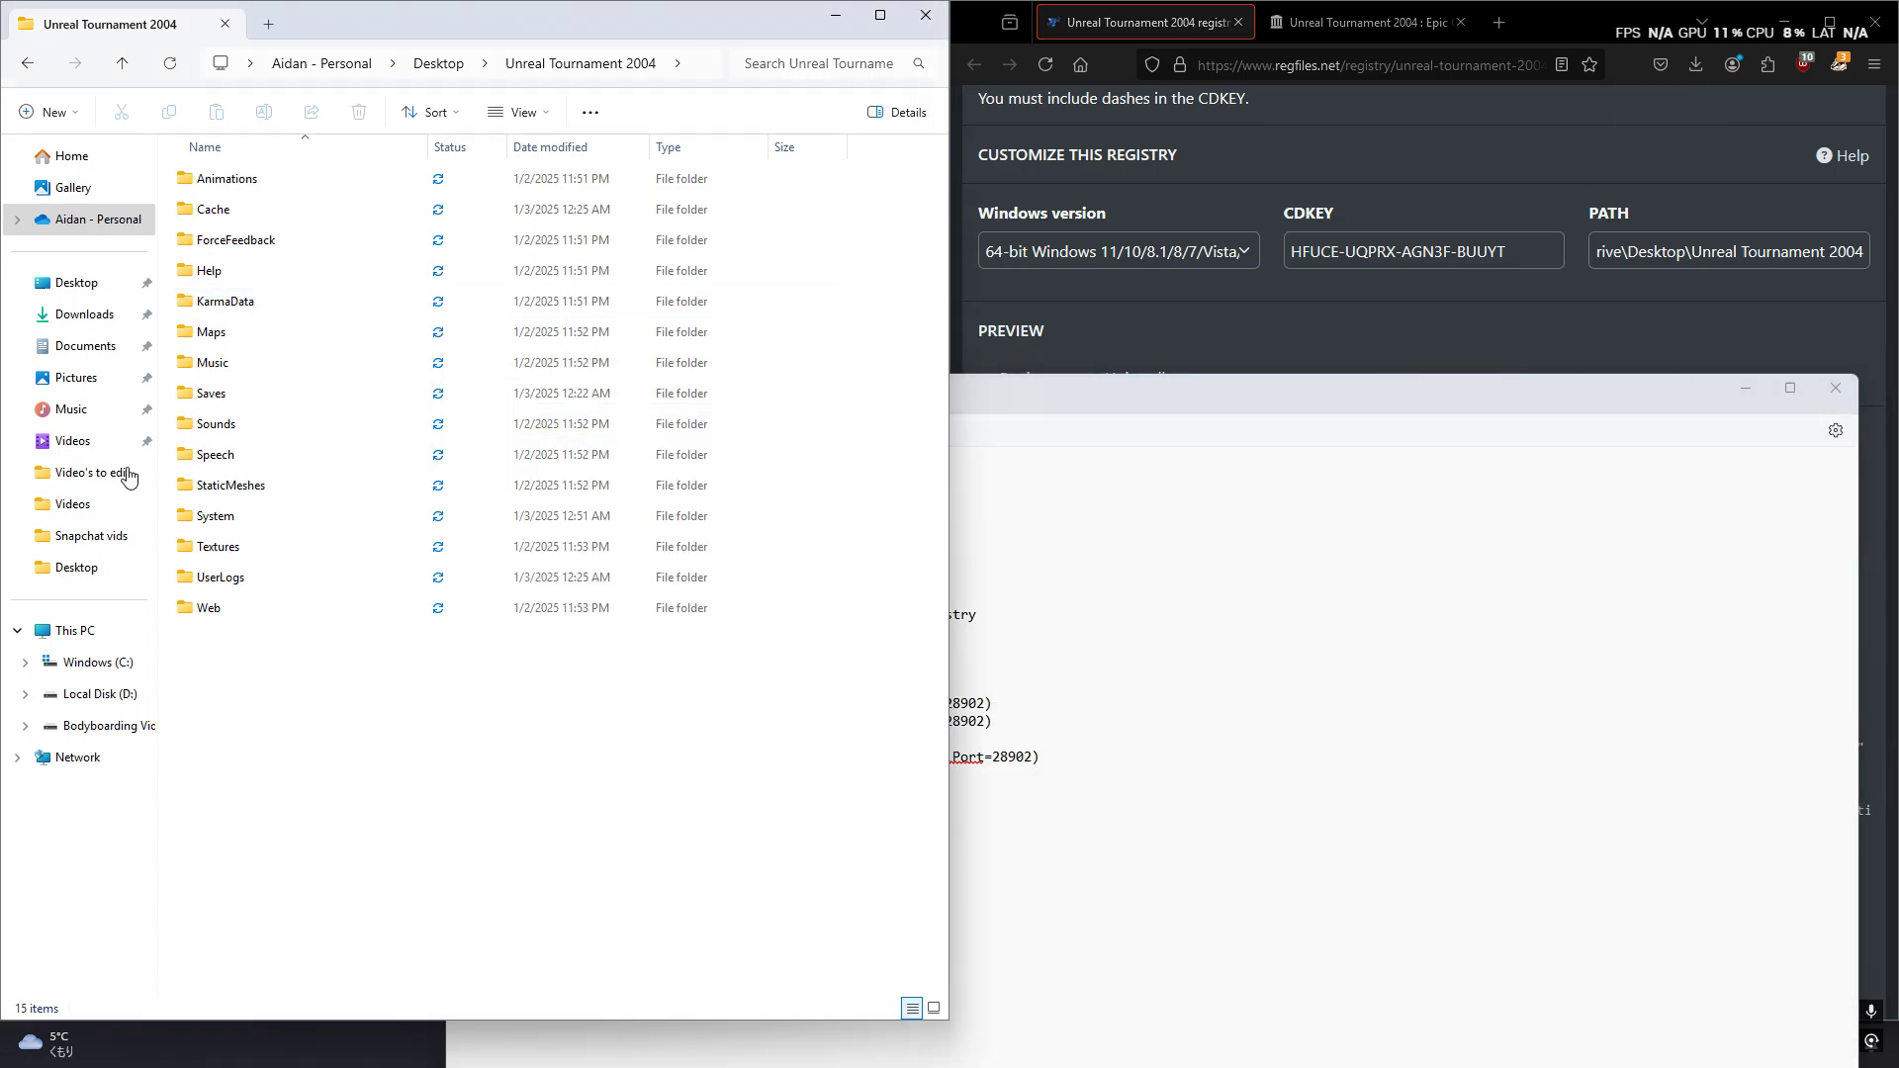
click(79, 315)
click(425, 236)
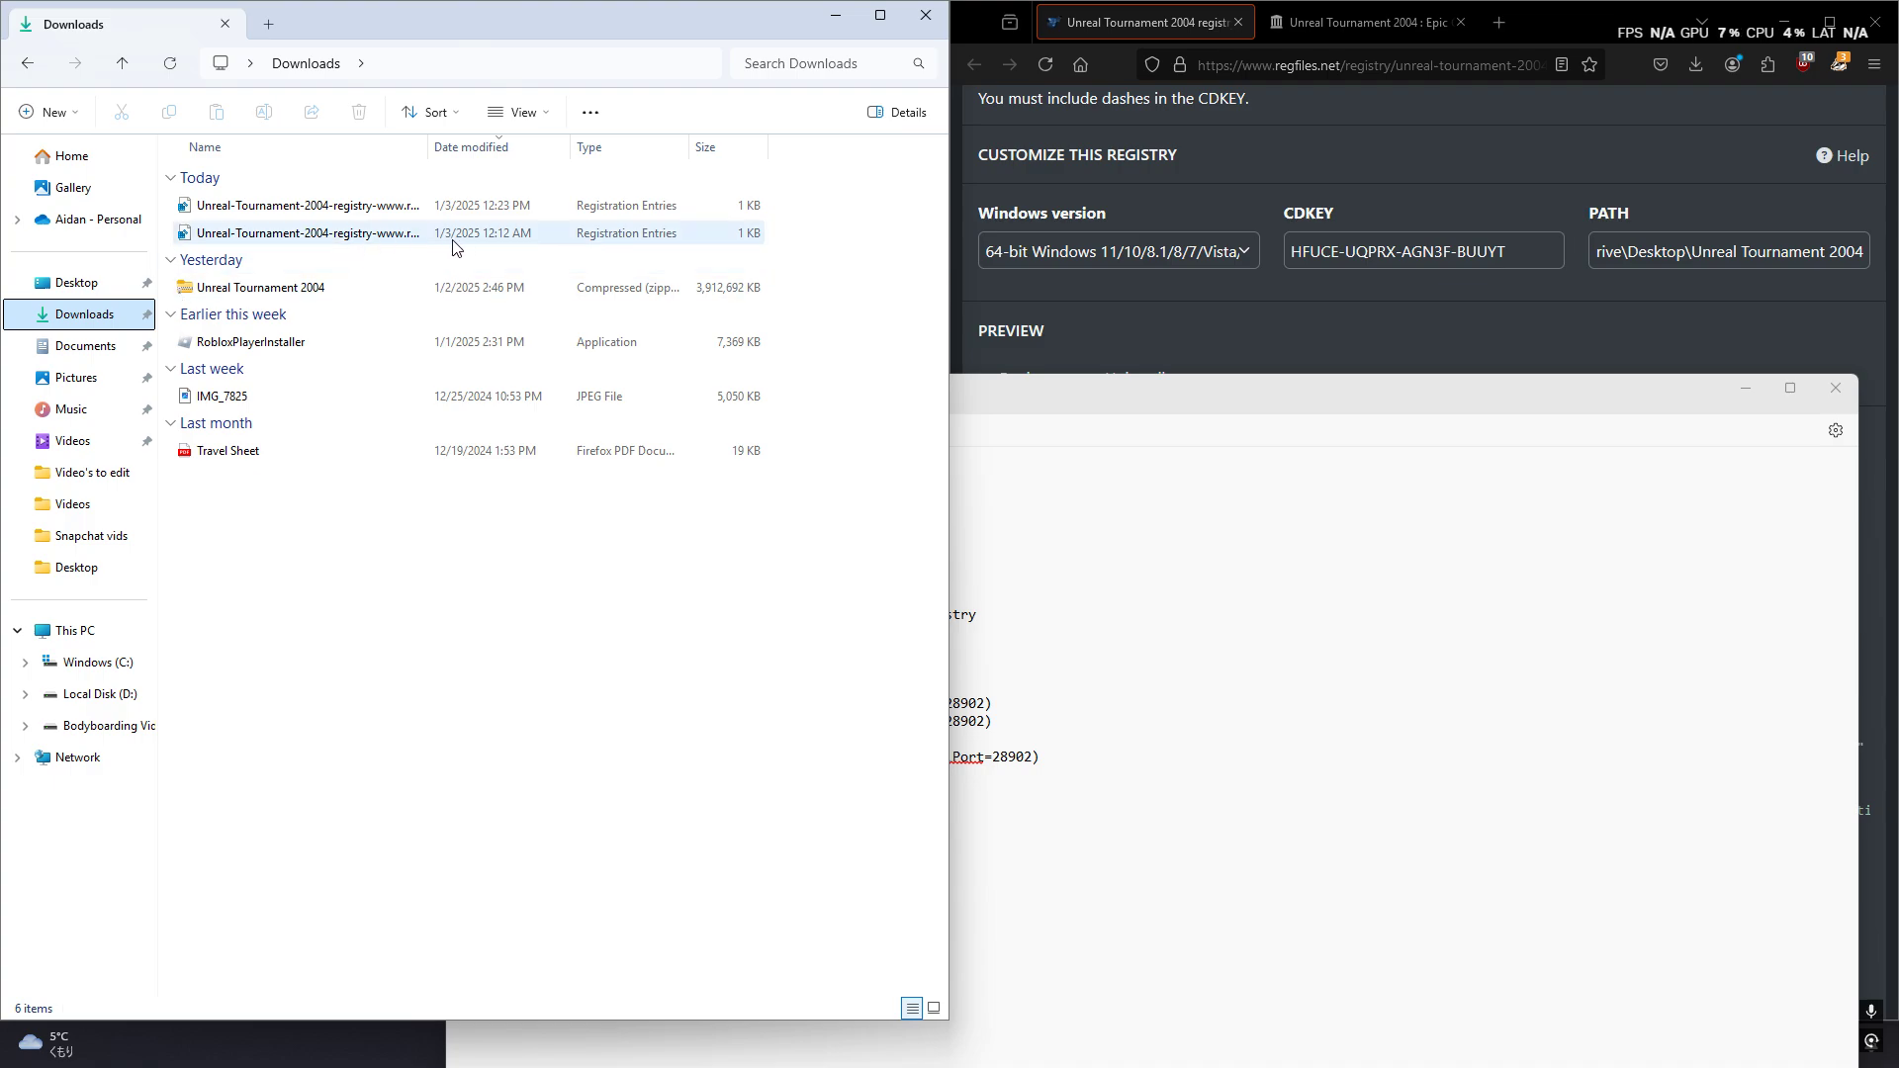
right_click(453, 238)
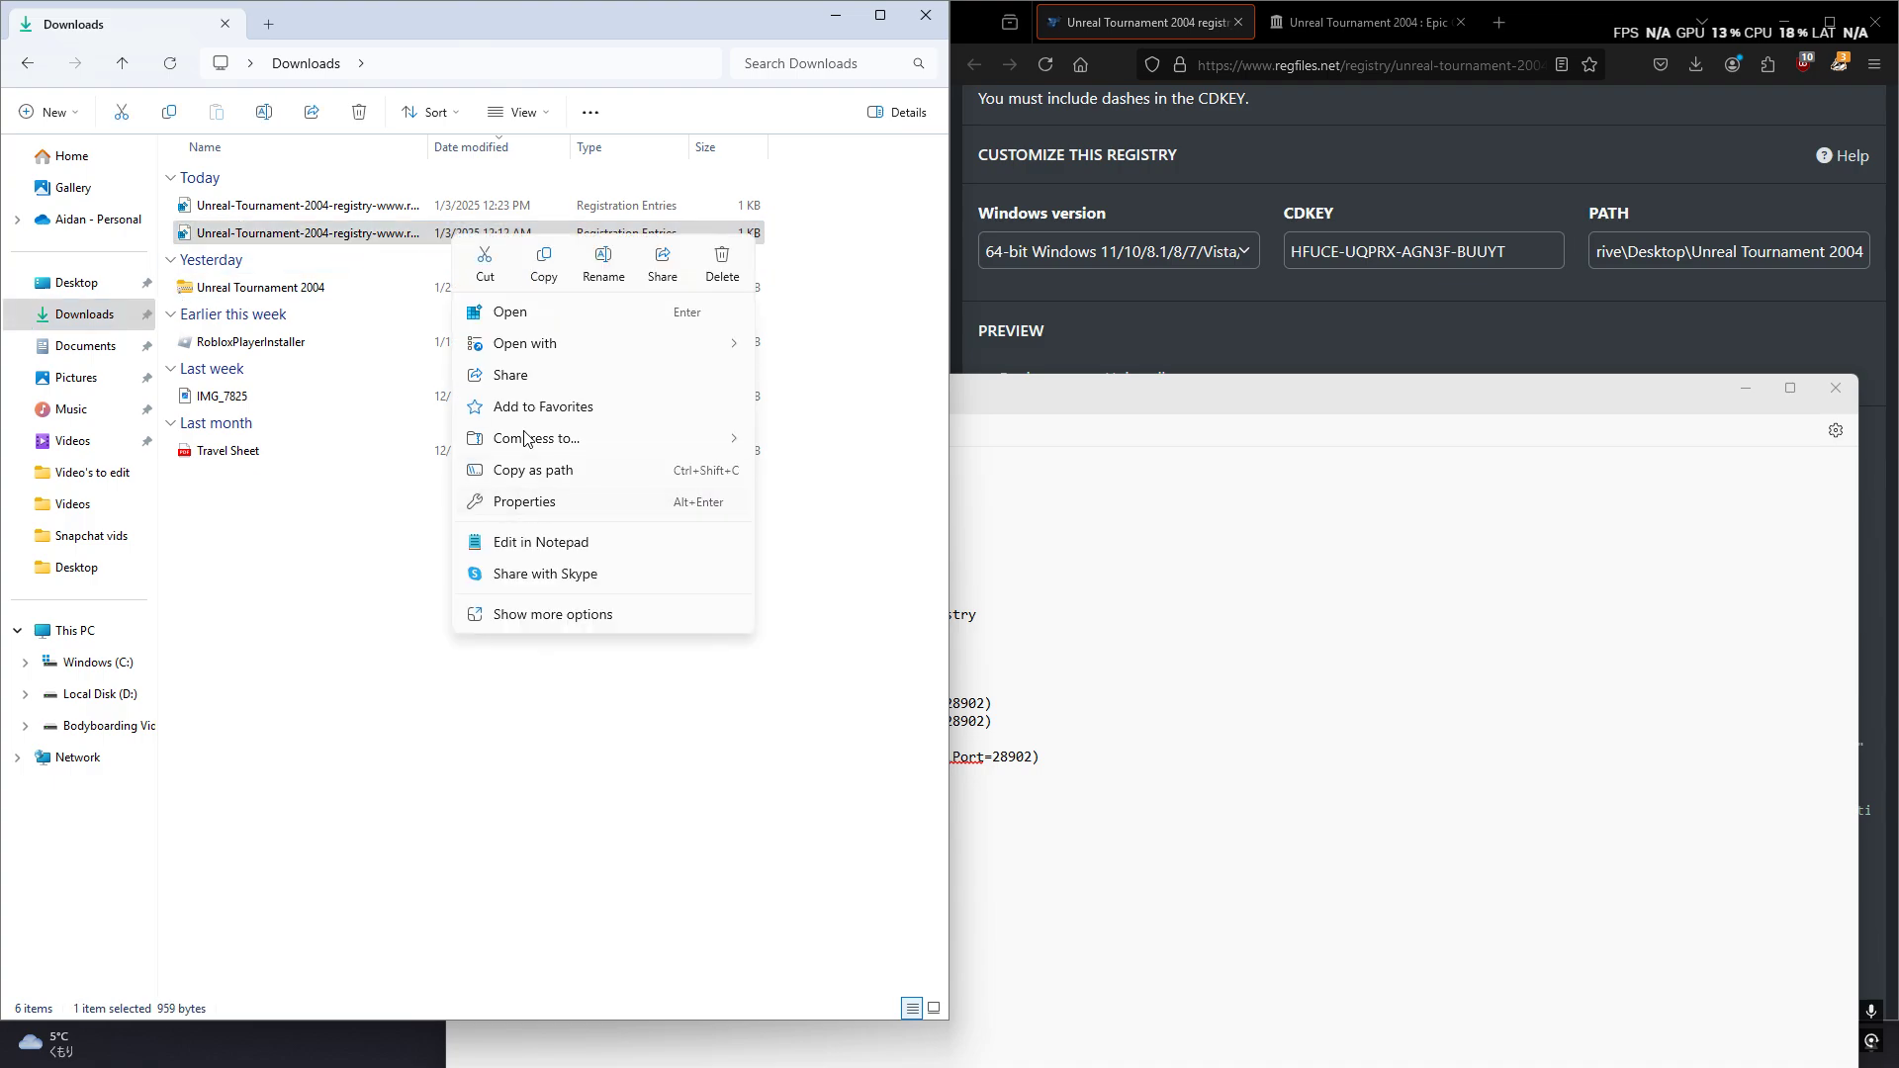
key(Escape)
right_click(400, 241)
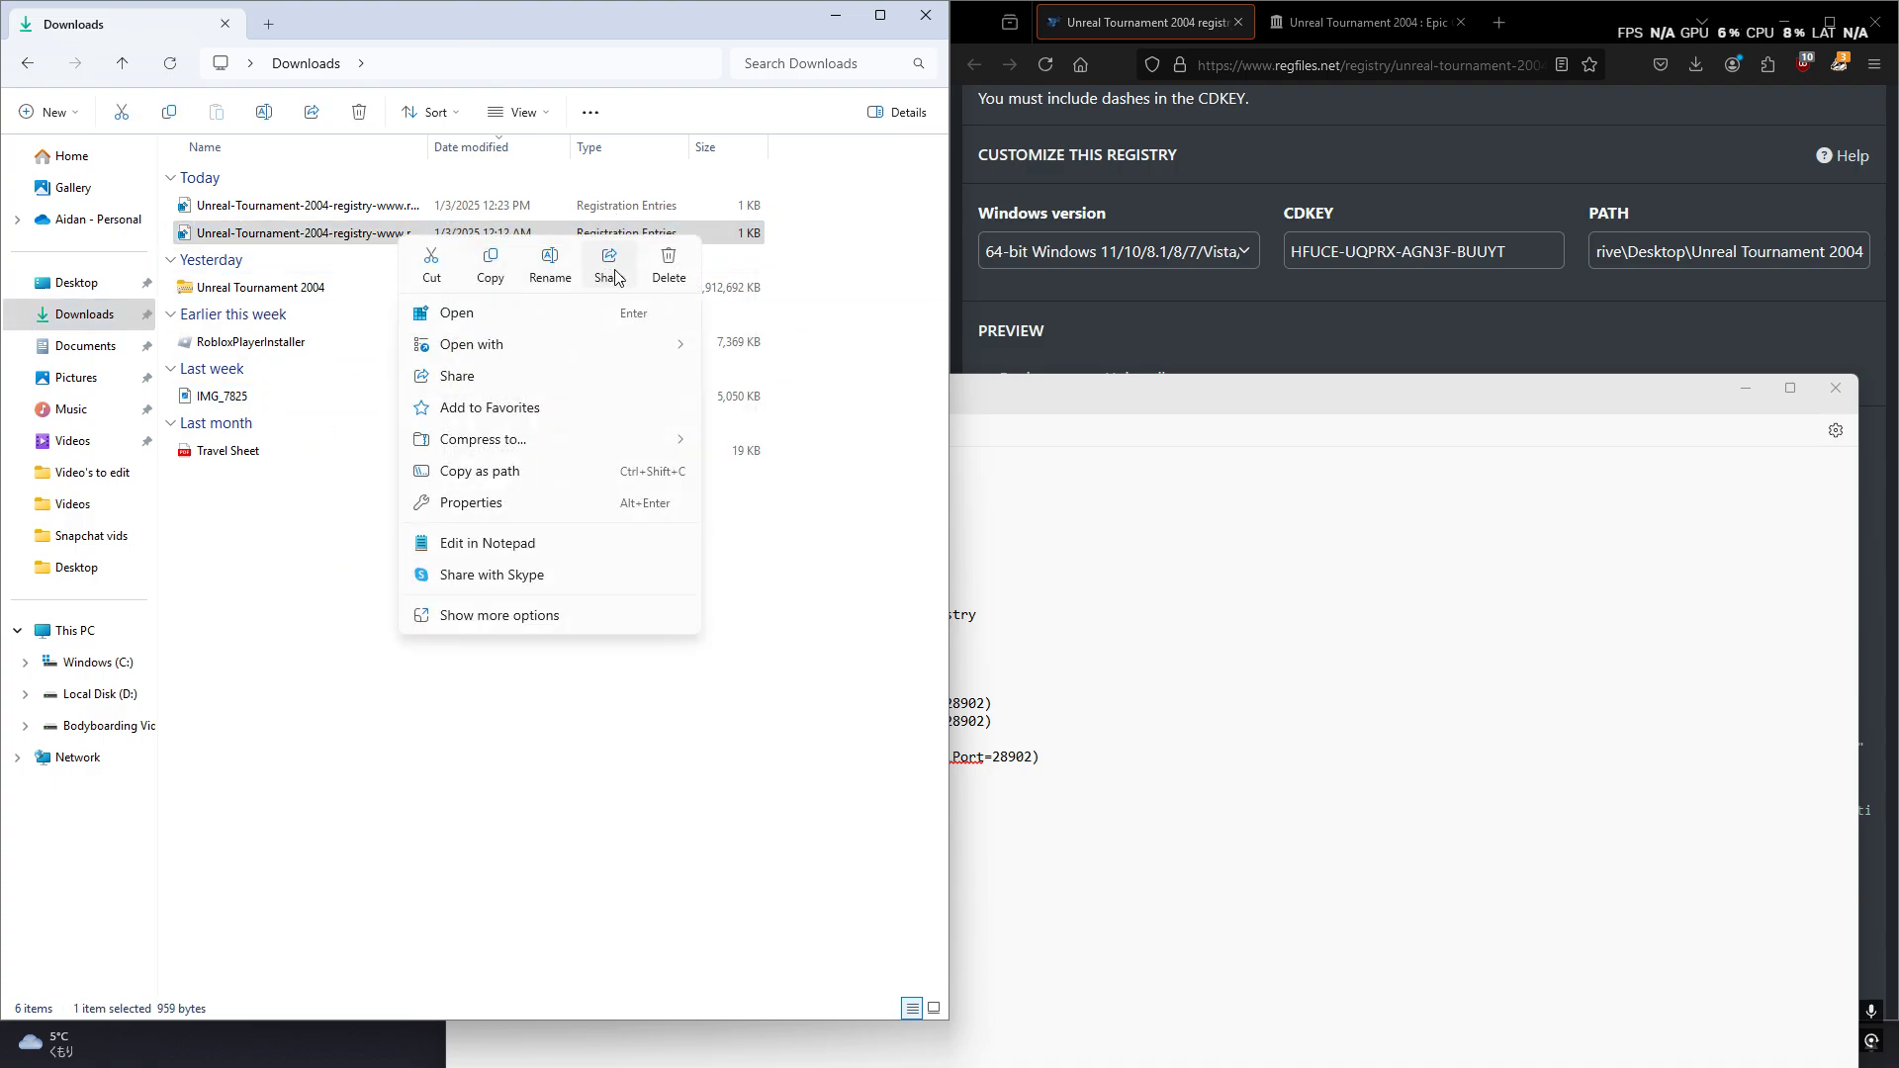
click(665, 264)
- Merge the remaining UT2004 .reg file into the registry and close Notepad
double_click(355, 205)
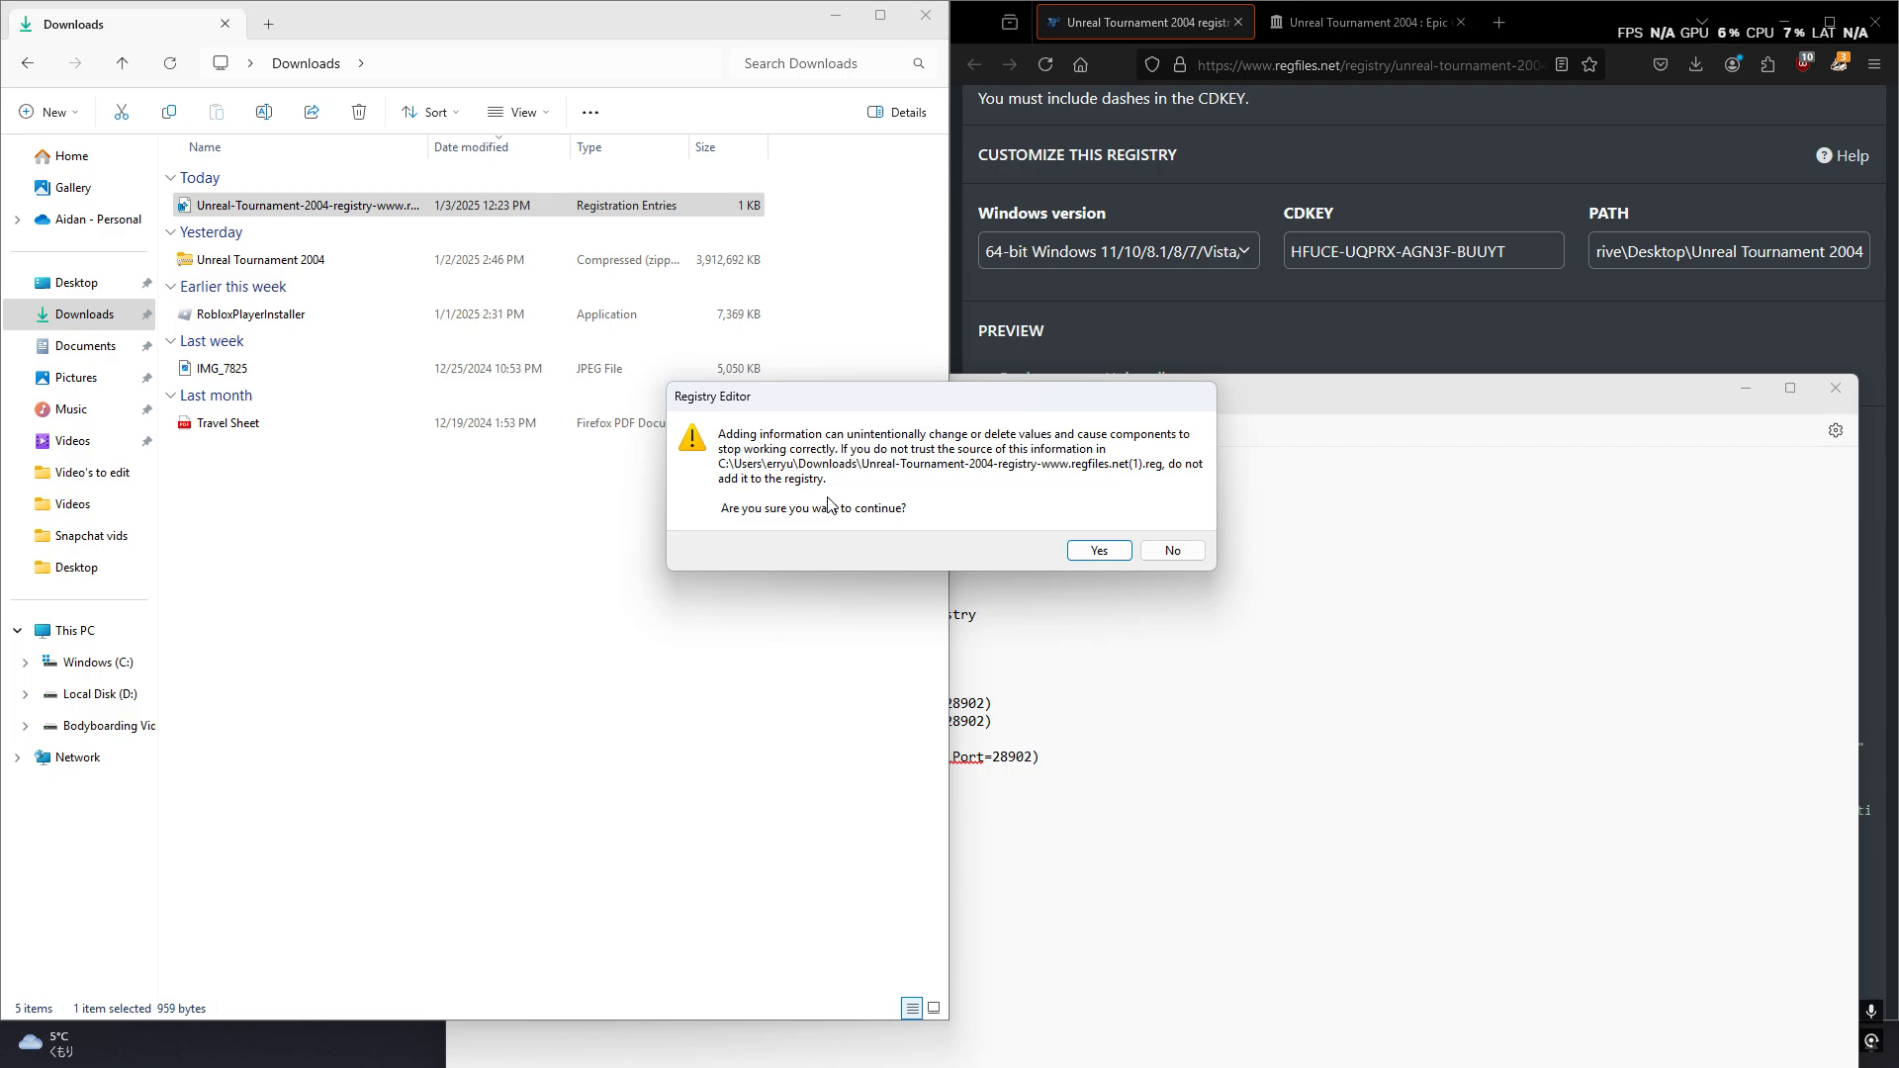
click(1095, 550)
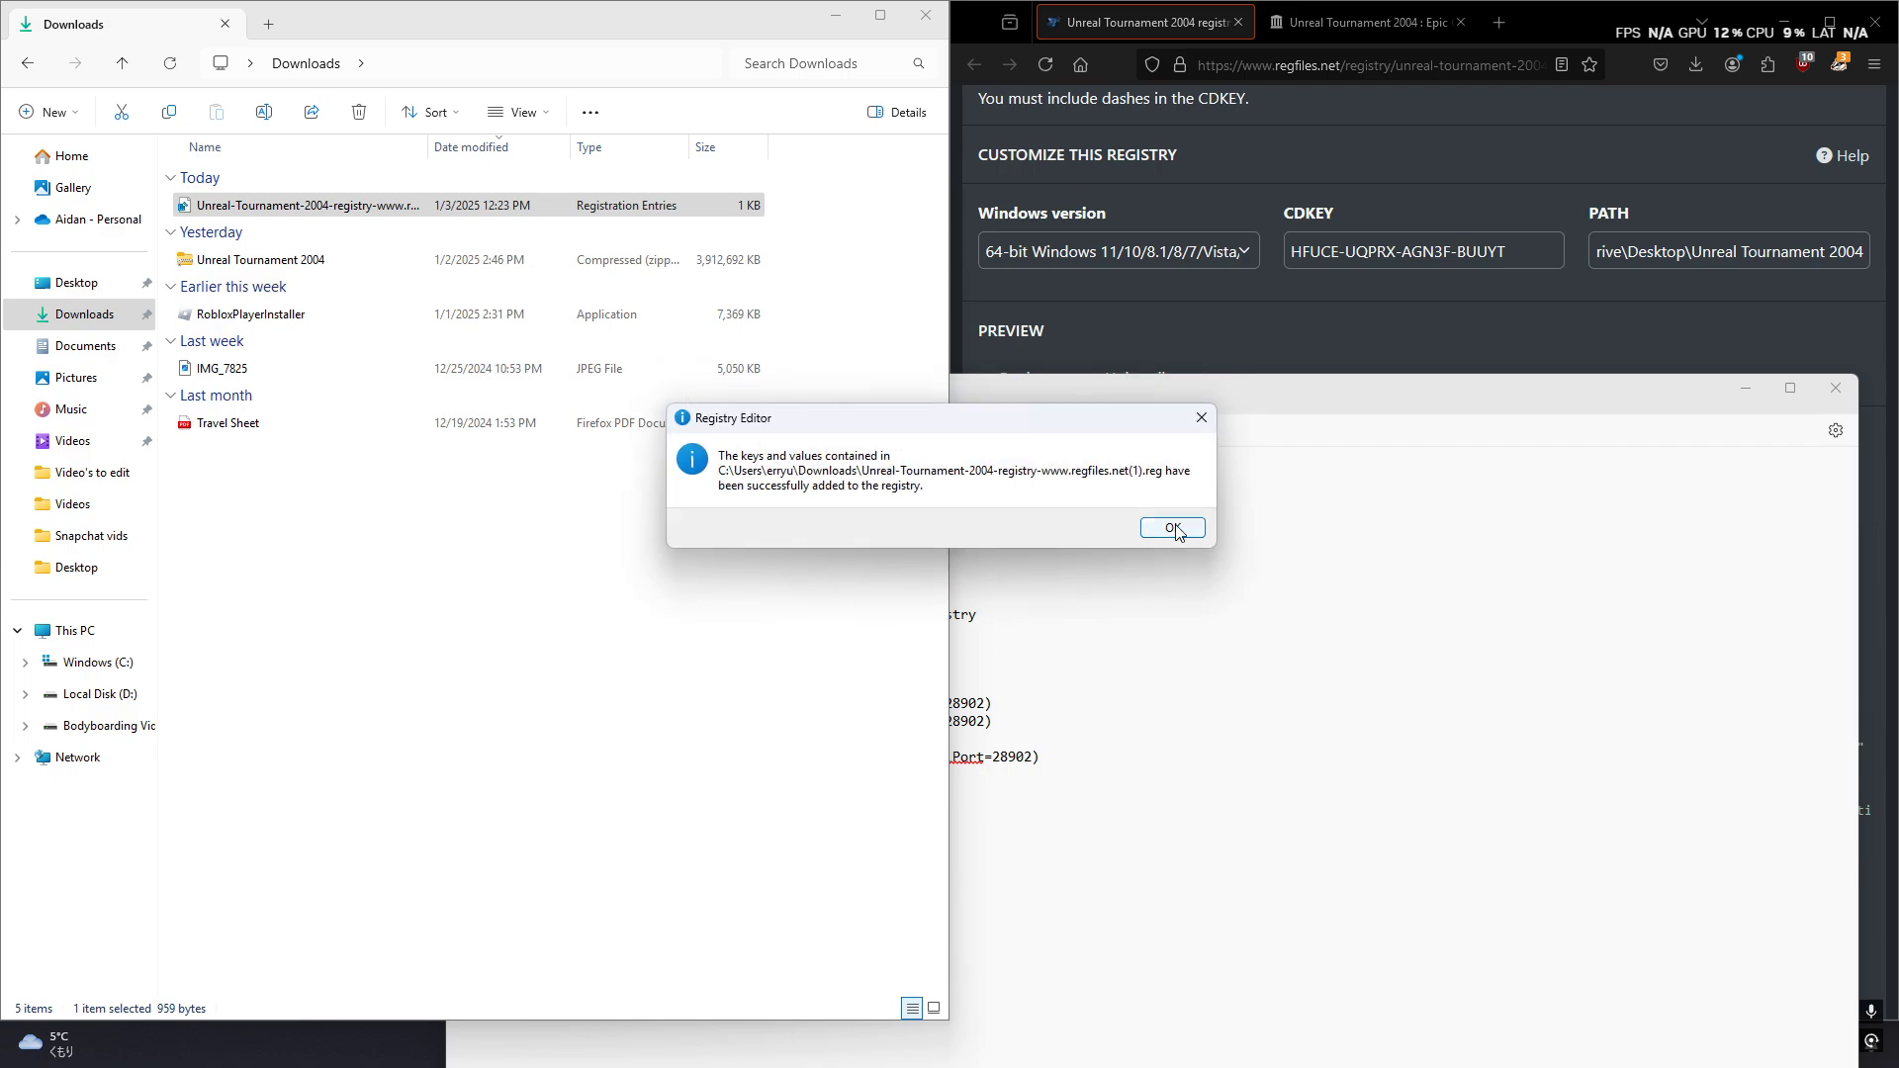
click(1177, 530)
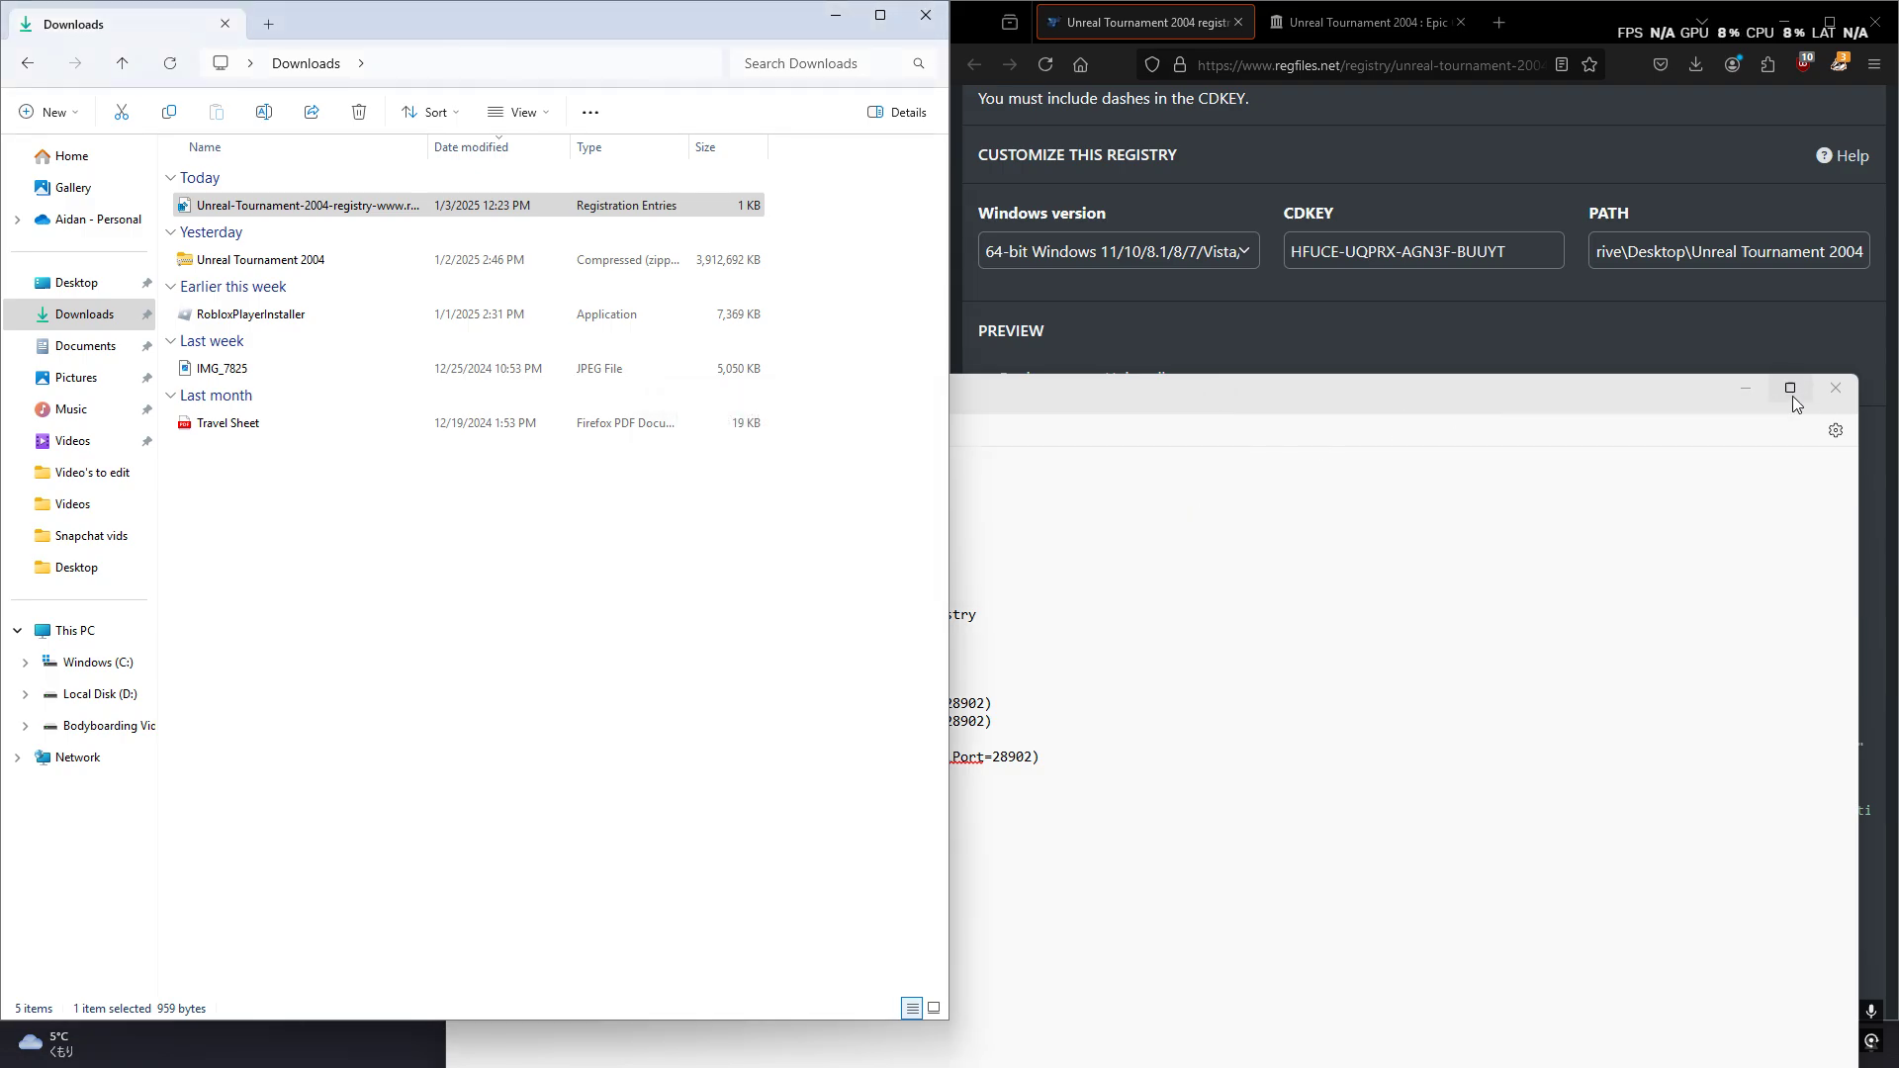
click(1836, 388)
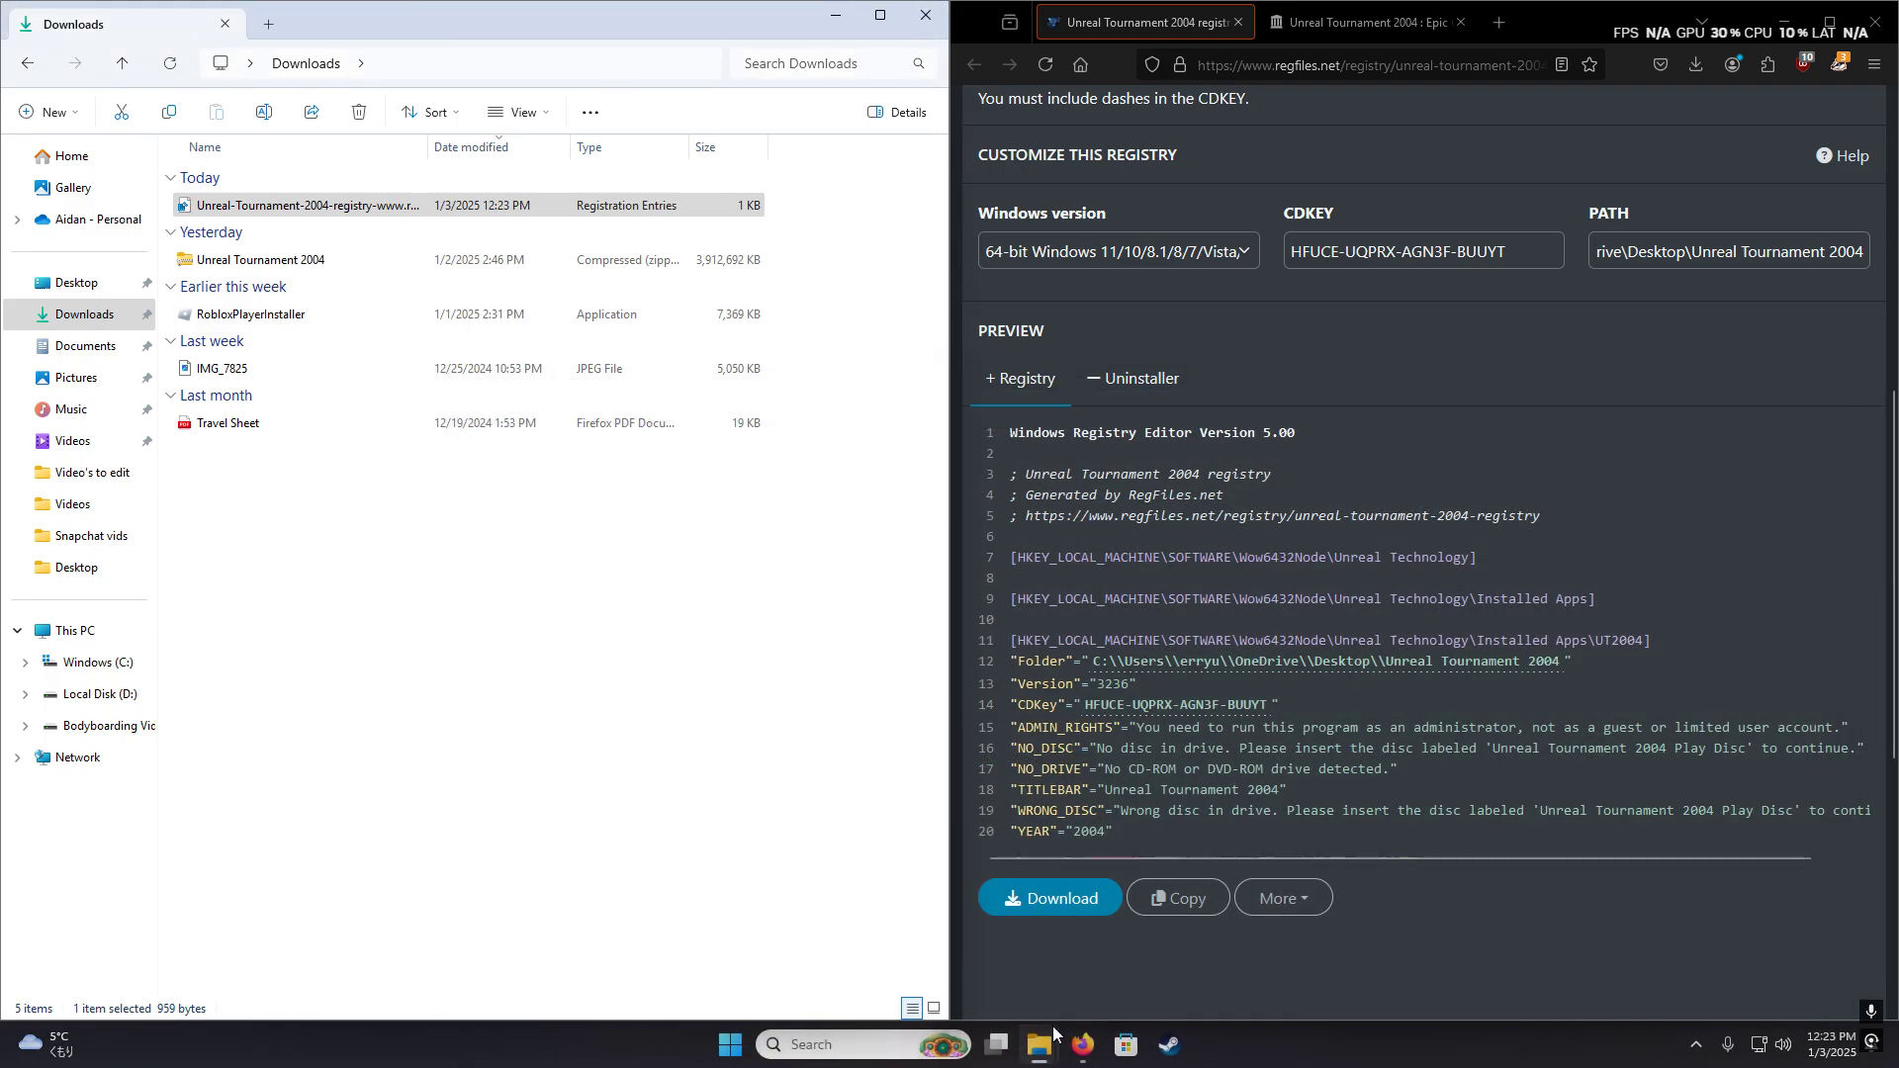
- Start Registry Editor from the Run dialog with administrator permission
click(880, 1044)
text(re)
key(BackSpace)
text(un)
key(Return)
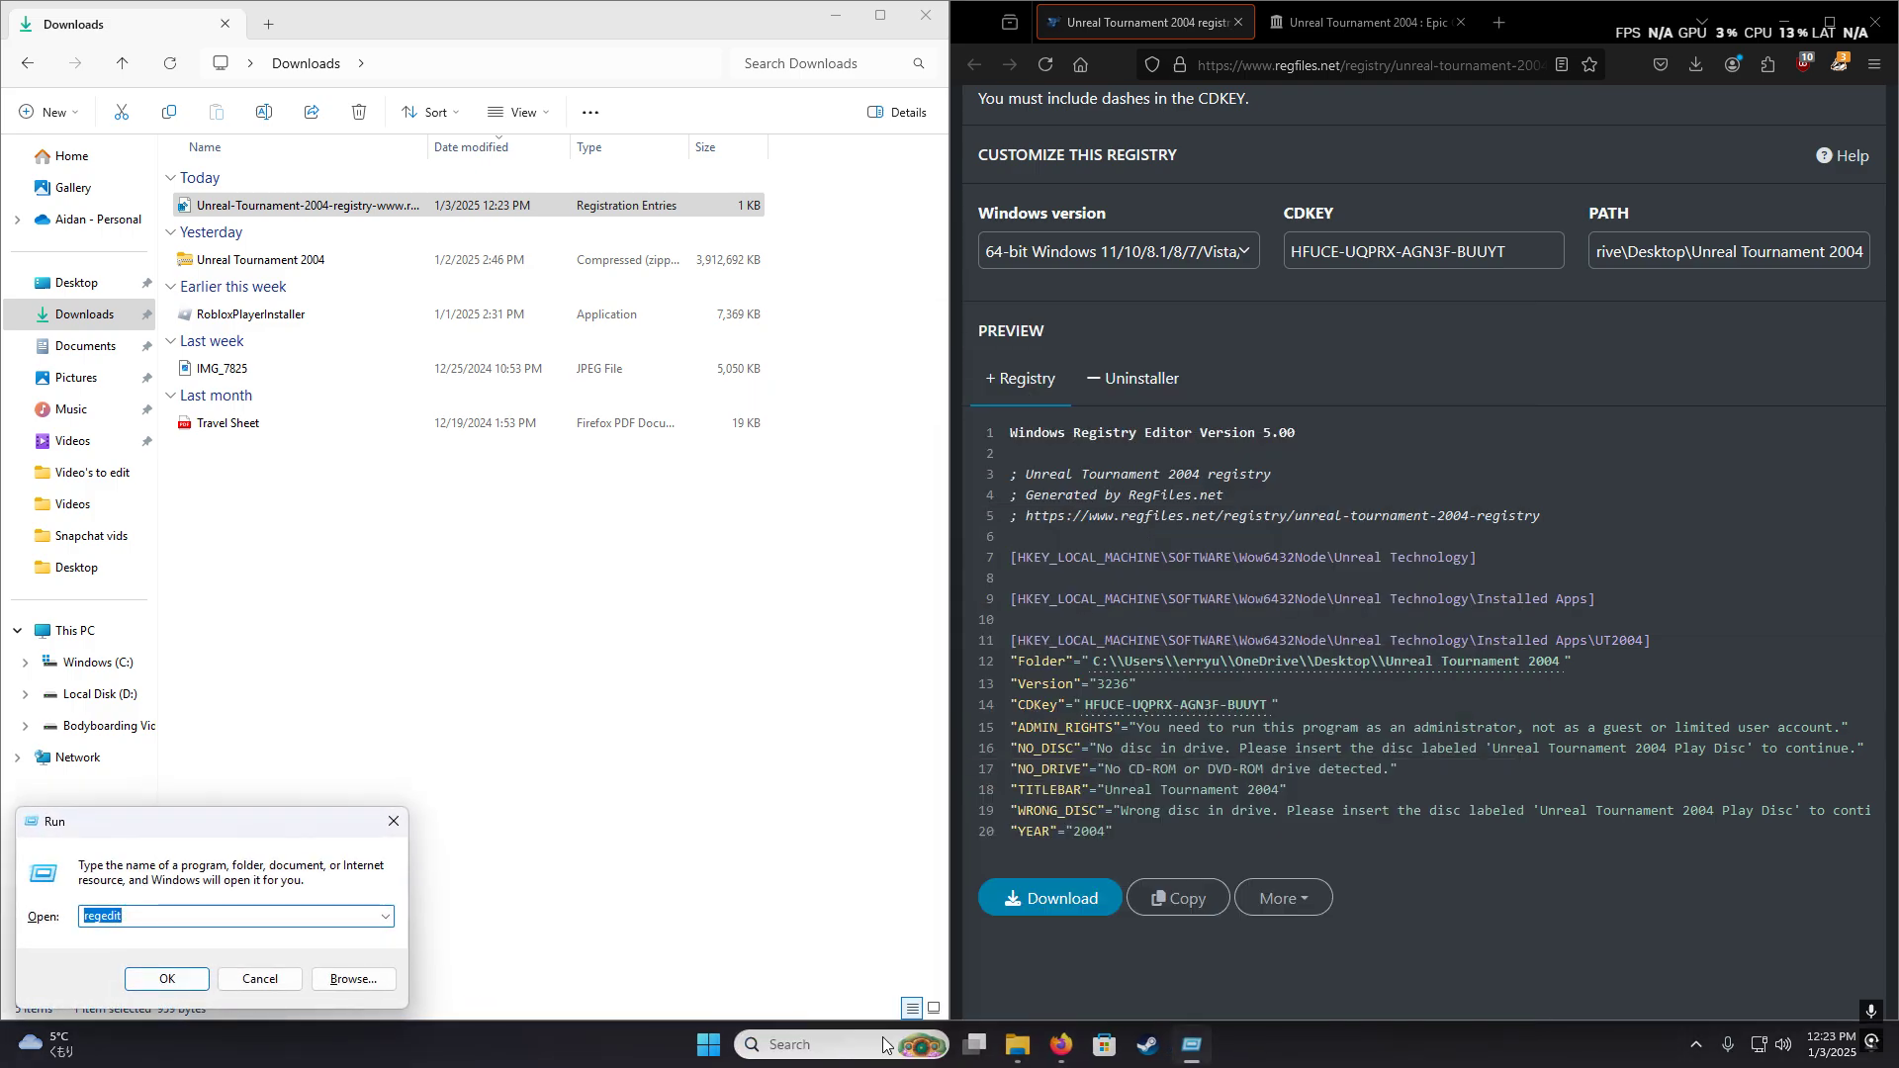
click(170, 974)
key(alt+y)
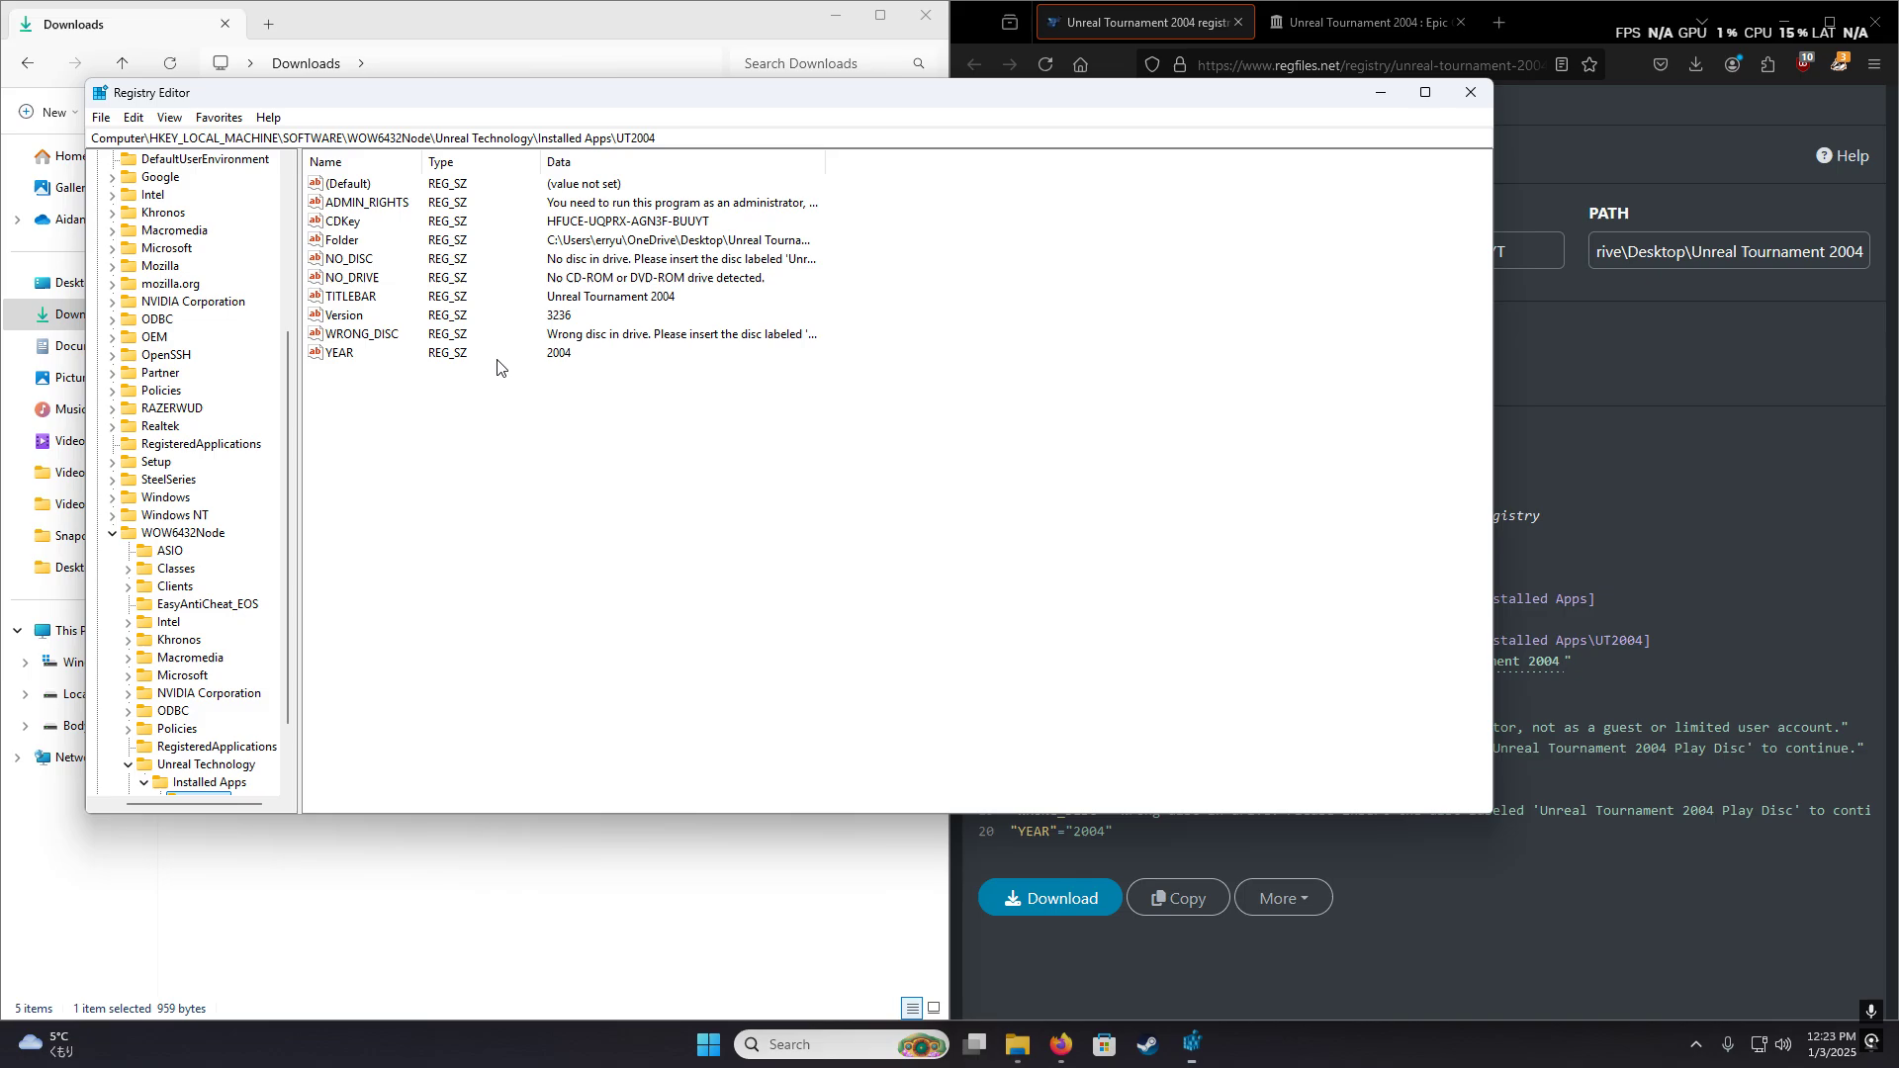
- Navigate to SOFTWARE\WOW6432Node\Unreal Technology\Installed Apps\UT2004 to show its values
scroll(247, 672, up, 5)
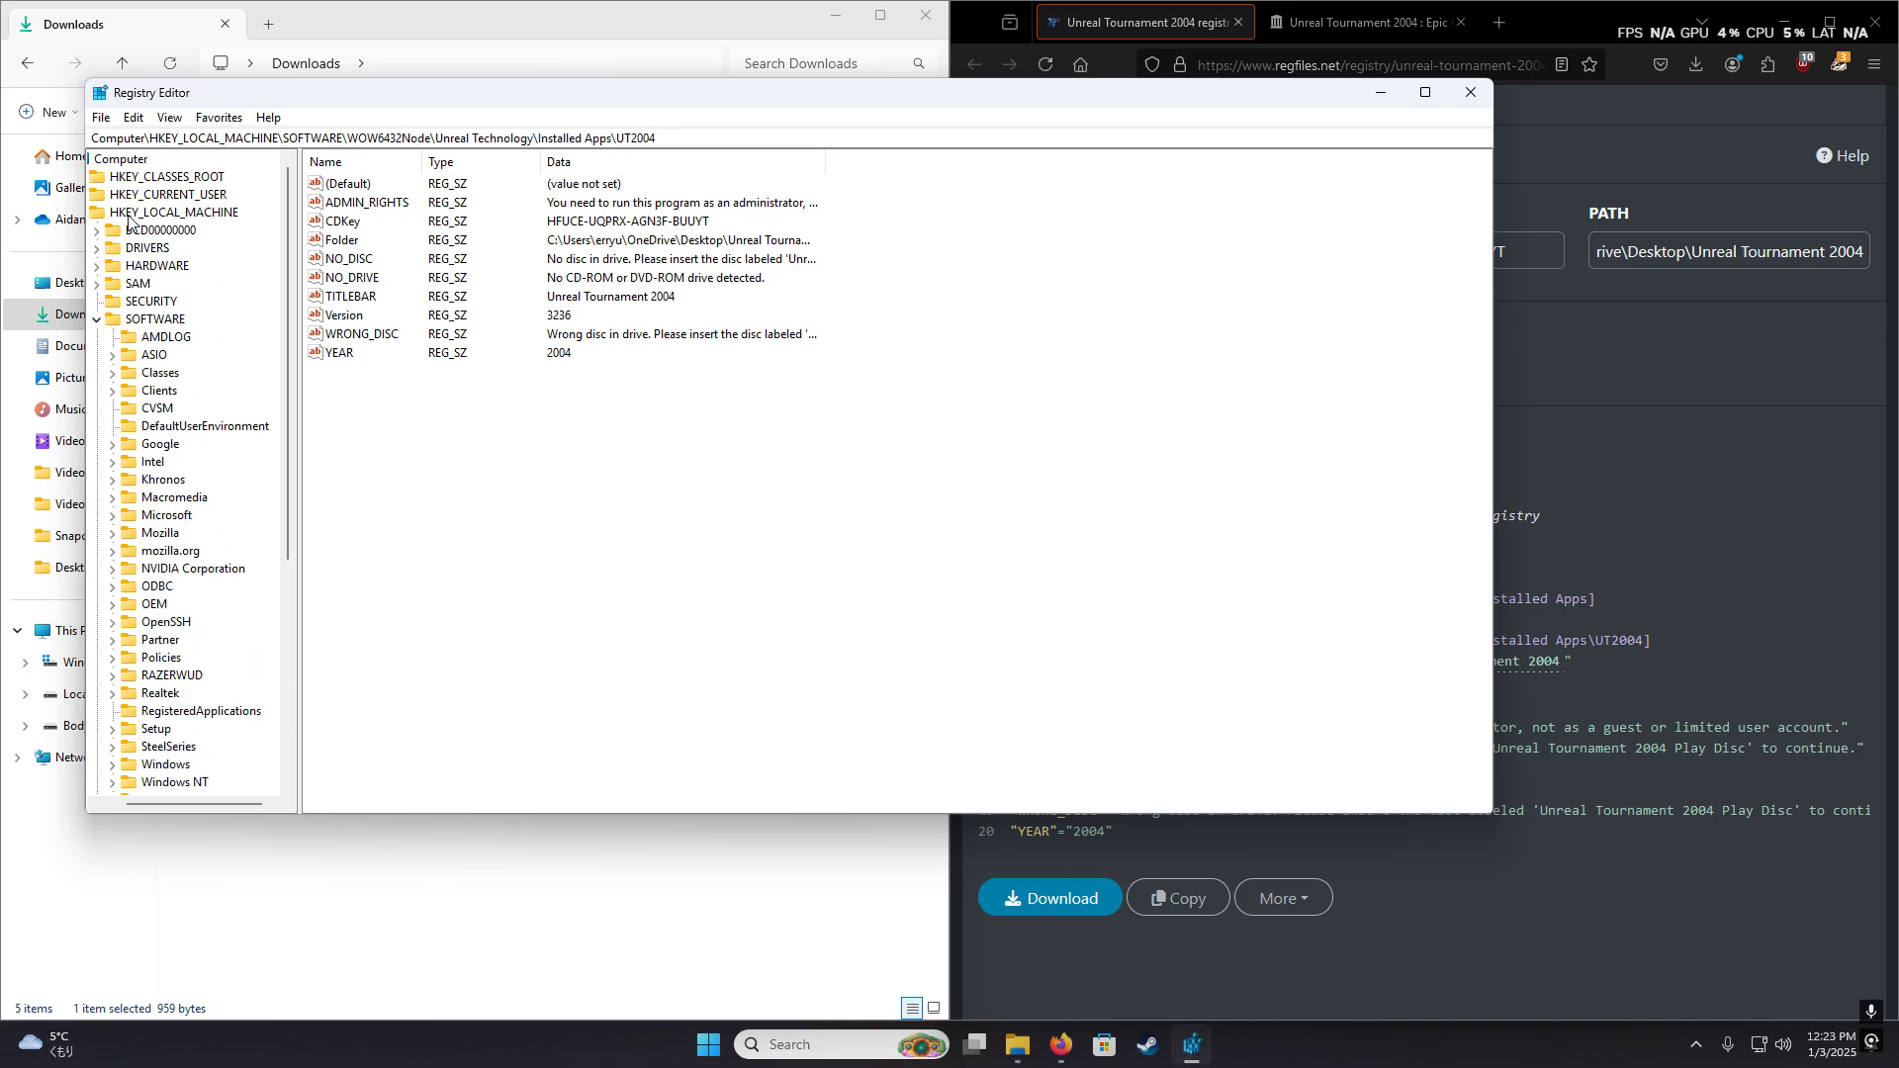
click(96, 320)
double_click(128, 320)
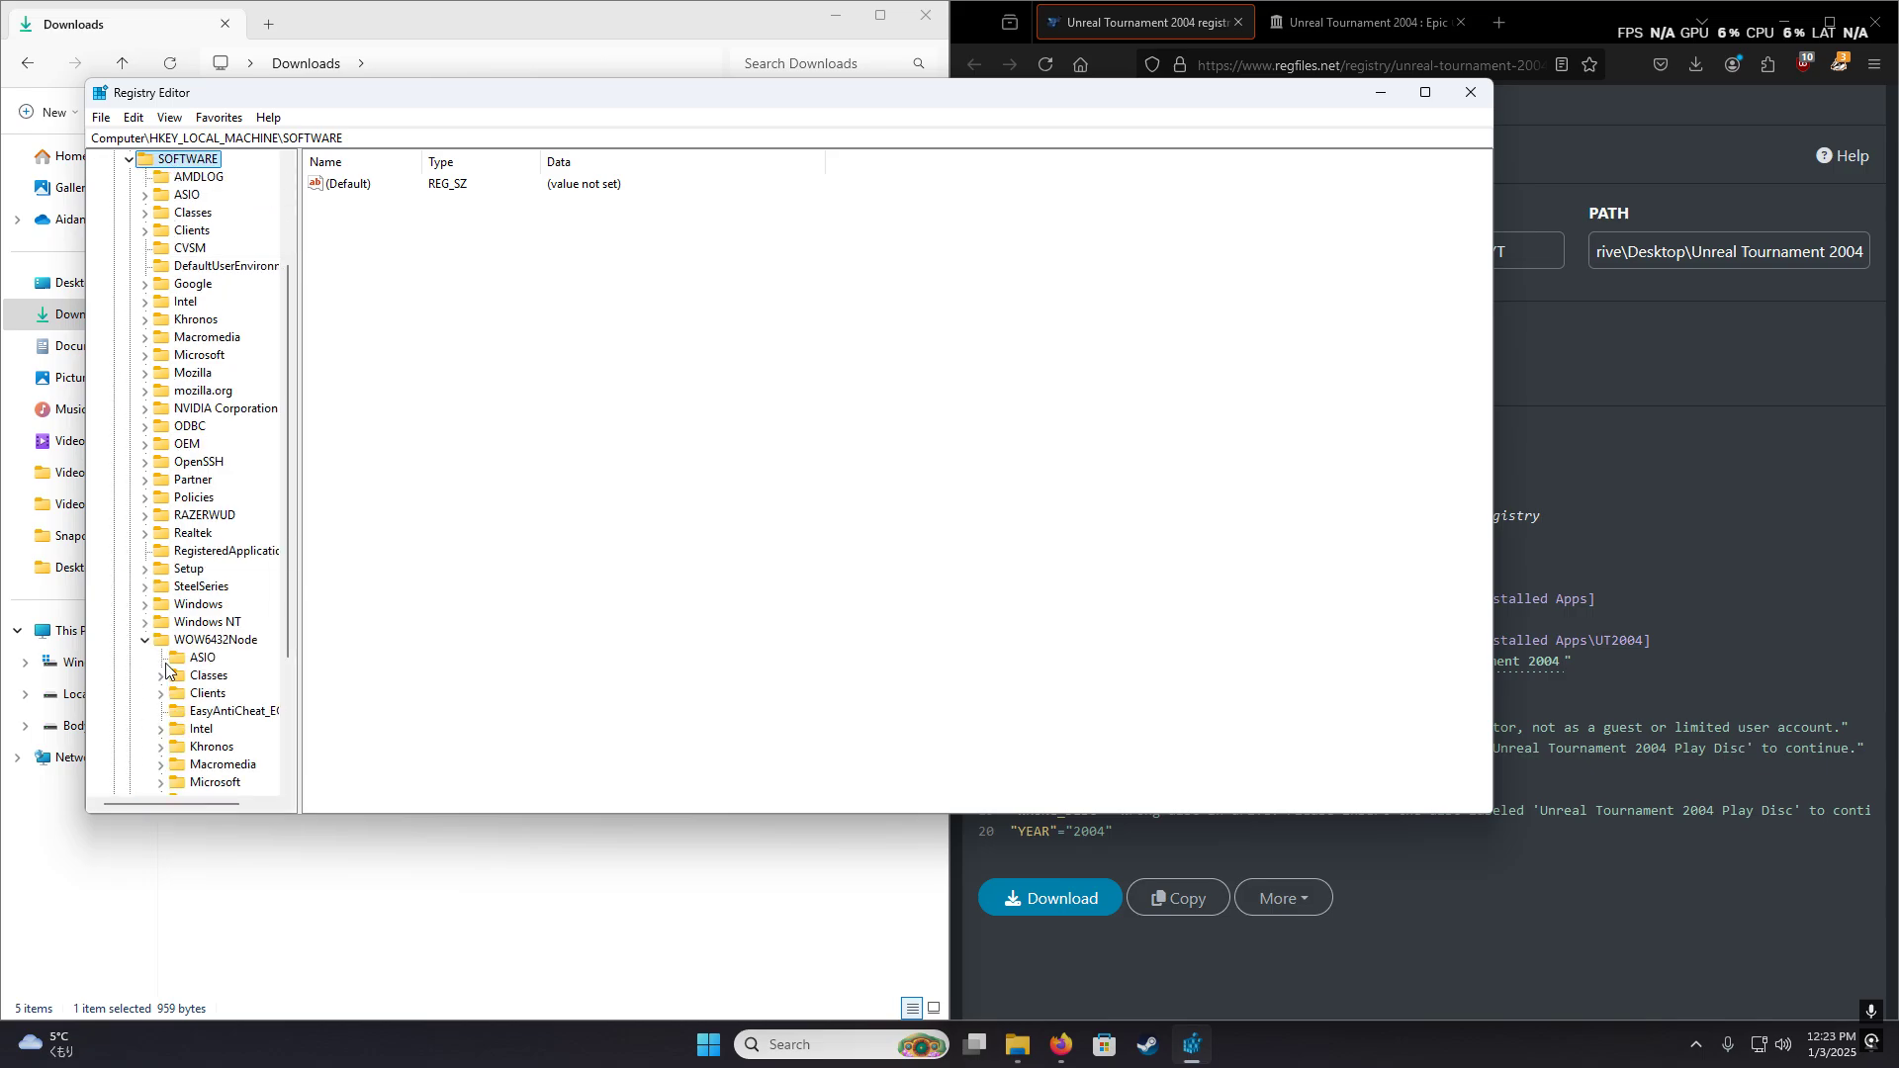
scroll(218, 594, down, 2)
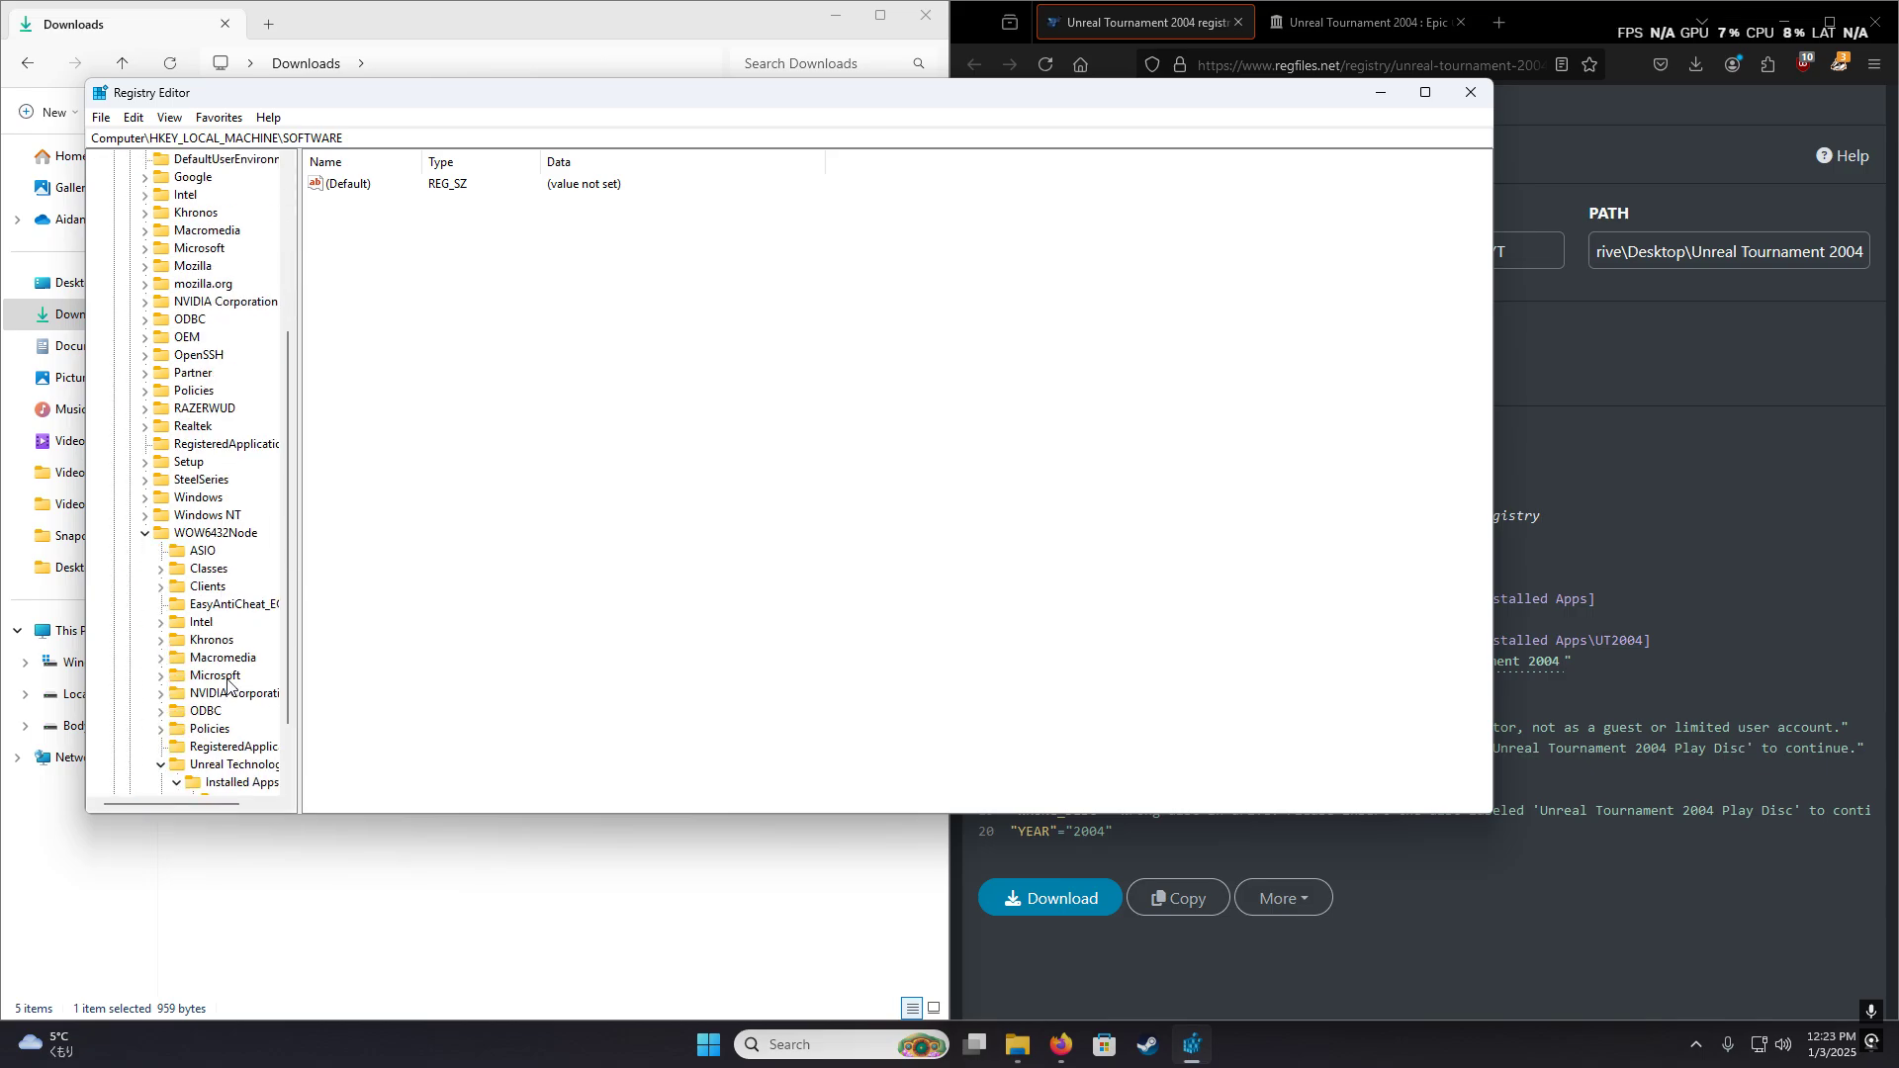
scroll(228, 683, down, 2)
click(210, 677)
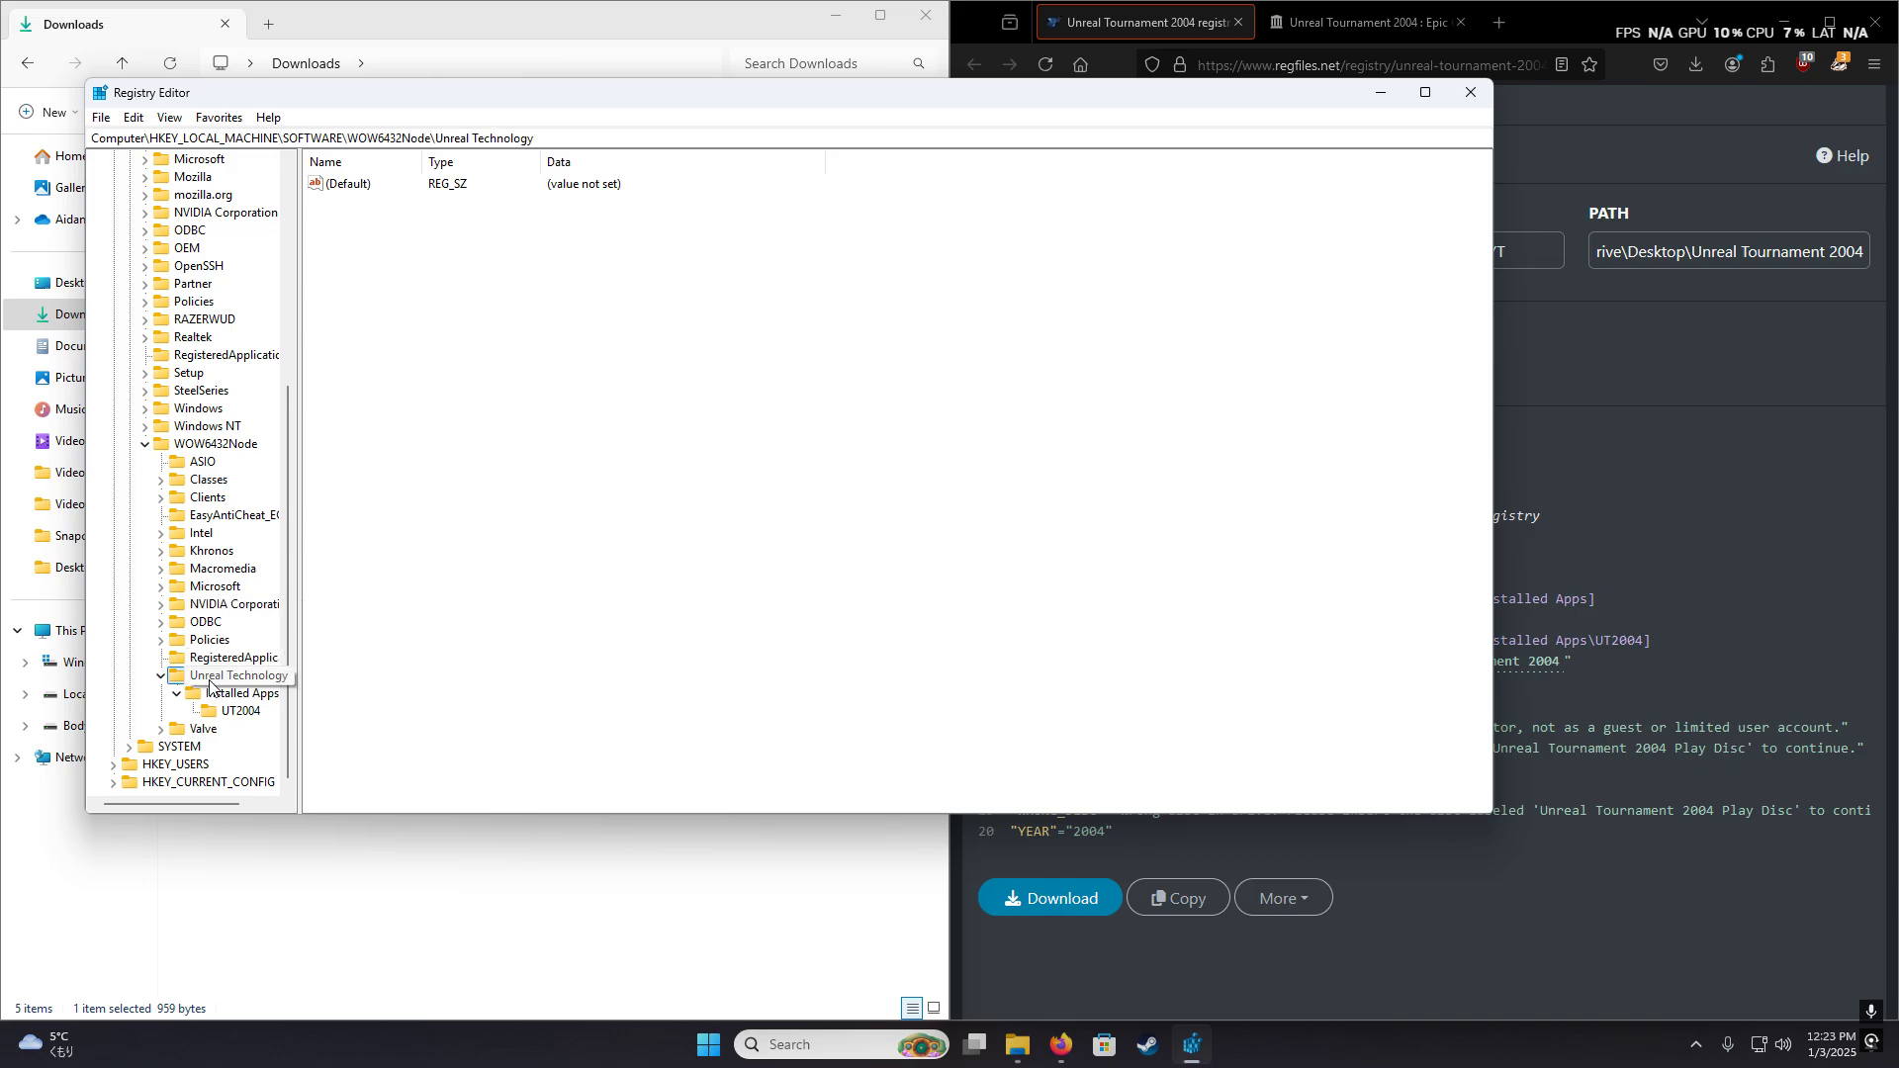
click(229, 694)
click(239, 711)
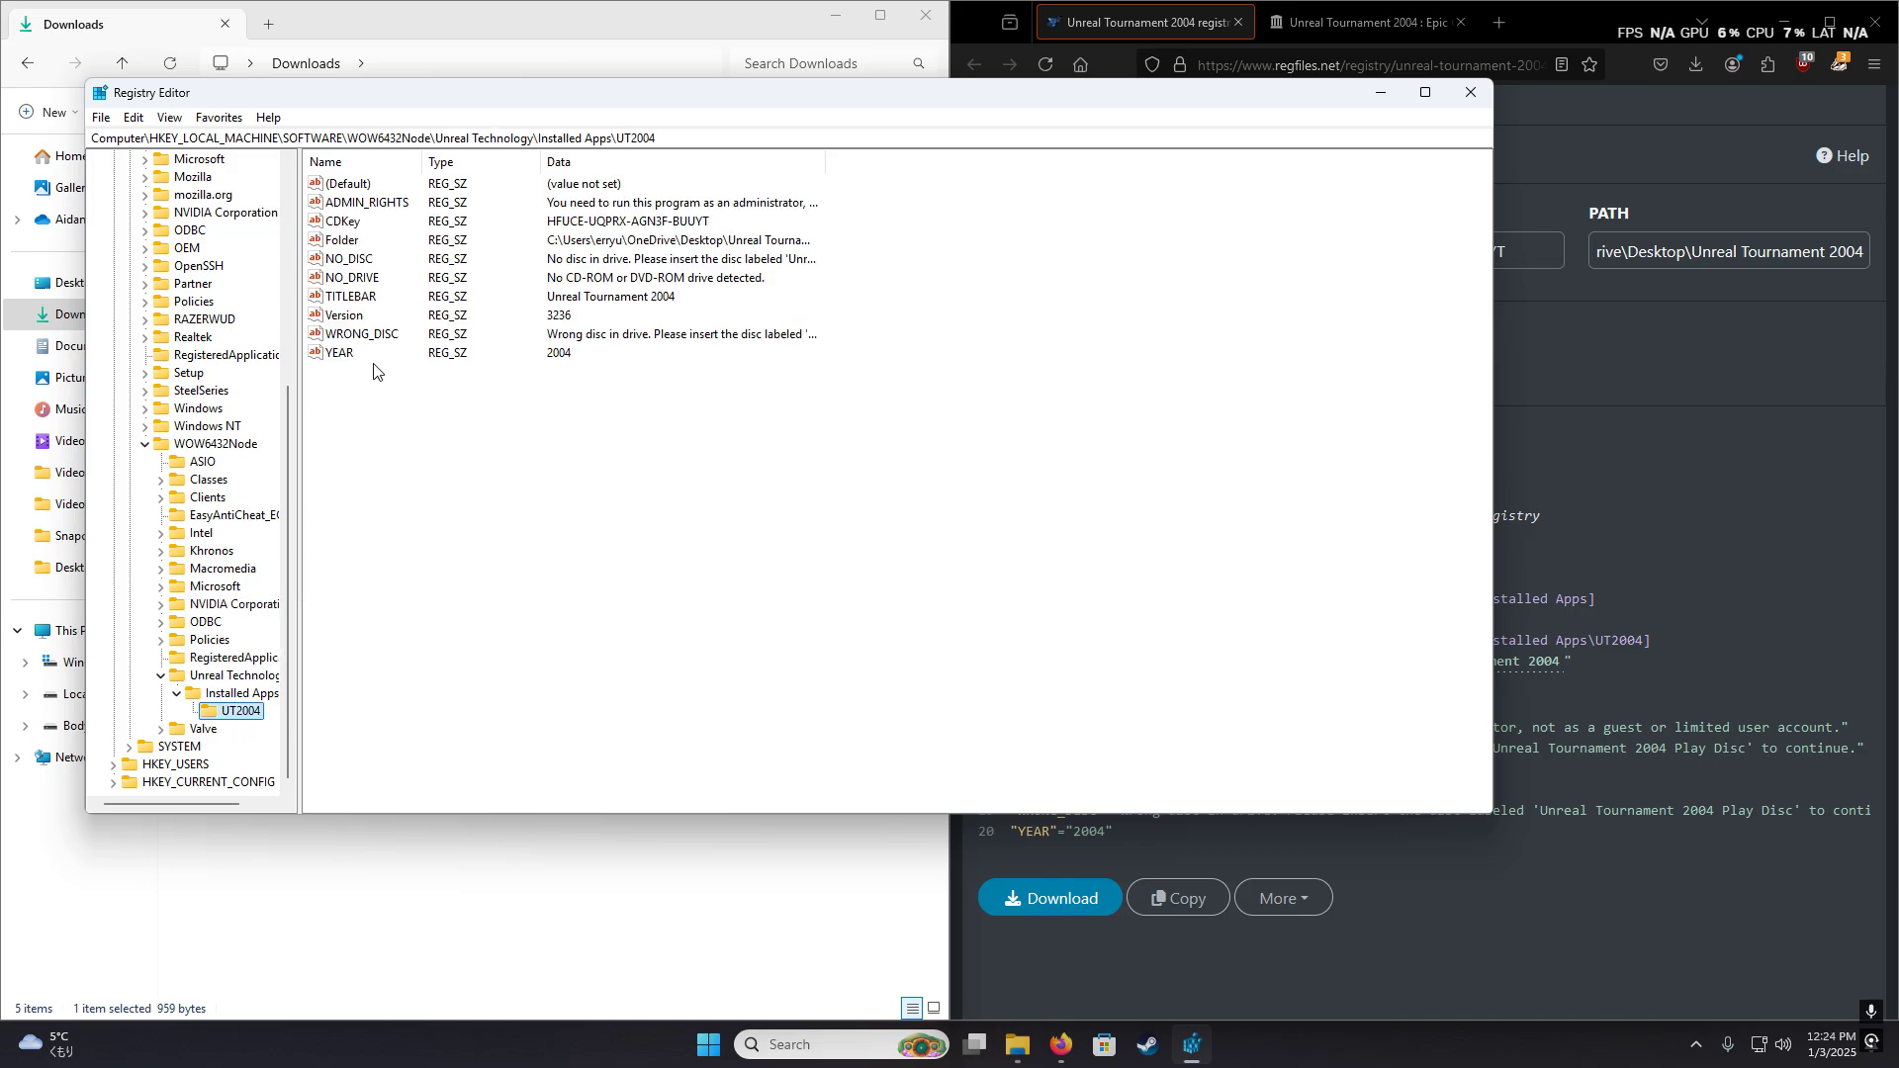
- Compare the registry CDKey value with the CD key in the RegFiles.net preview
mouse_move(674, 92)
mouse_down()
mouse_move(633, 346)
mouse_move(605, 315)
mouse_up()
drag(674, 447, 288, 460)
click(1635, 613)
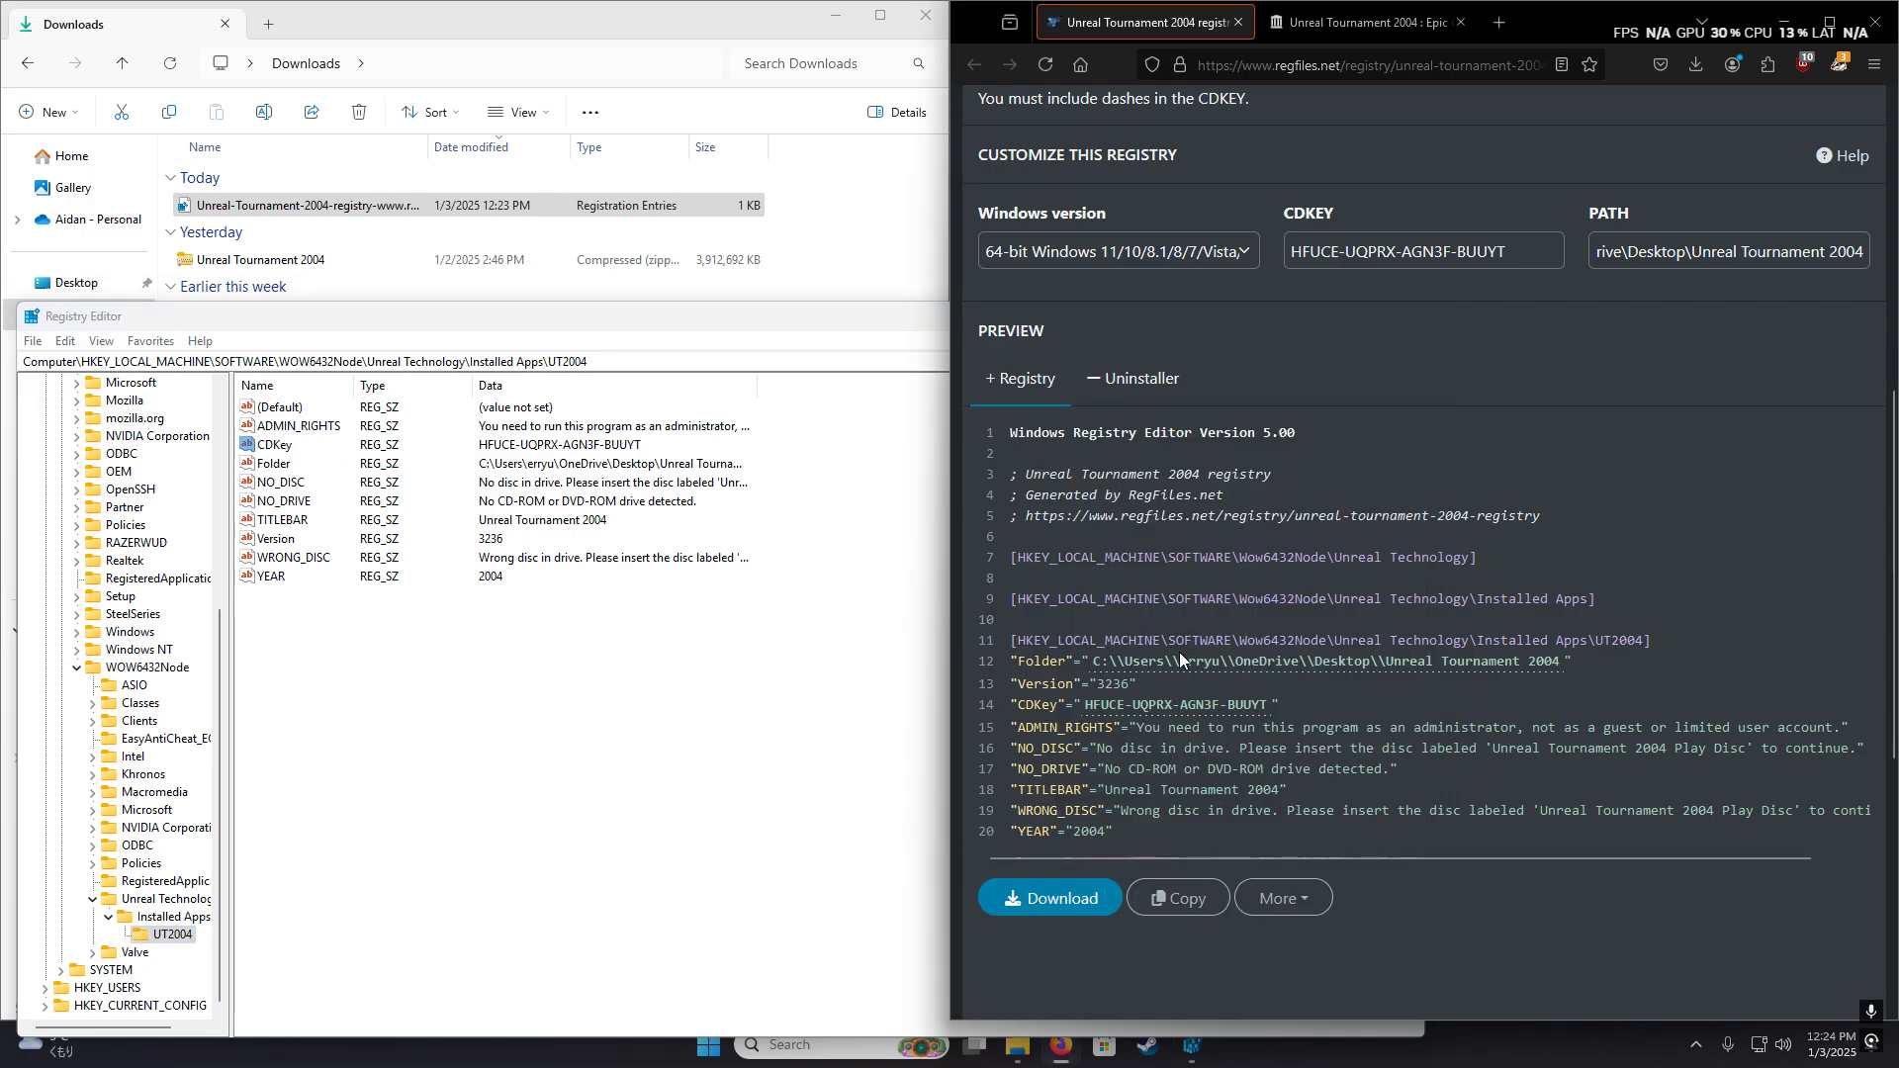
drag(1094, 704, 1275, 700)
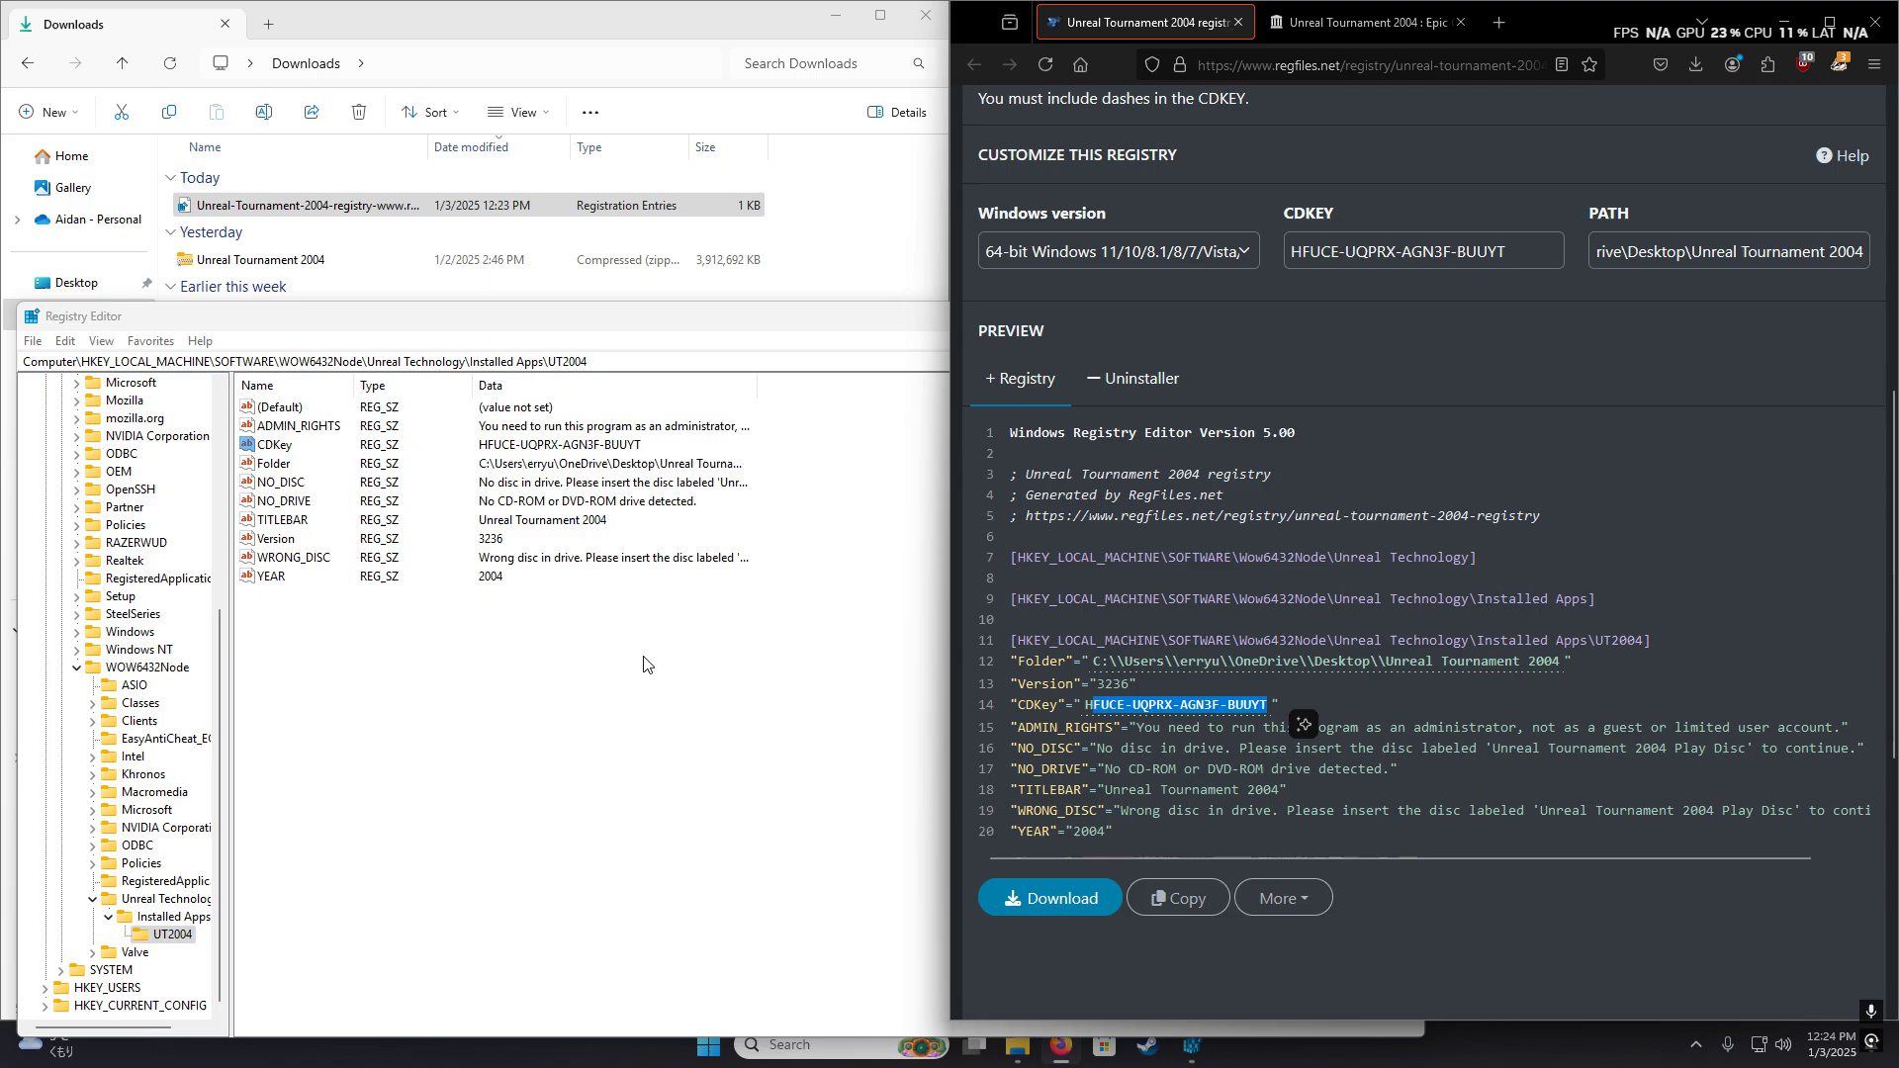
click(361, 618)
click(1672, 636)
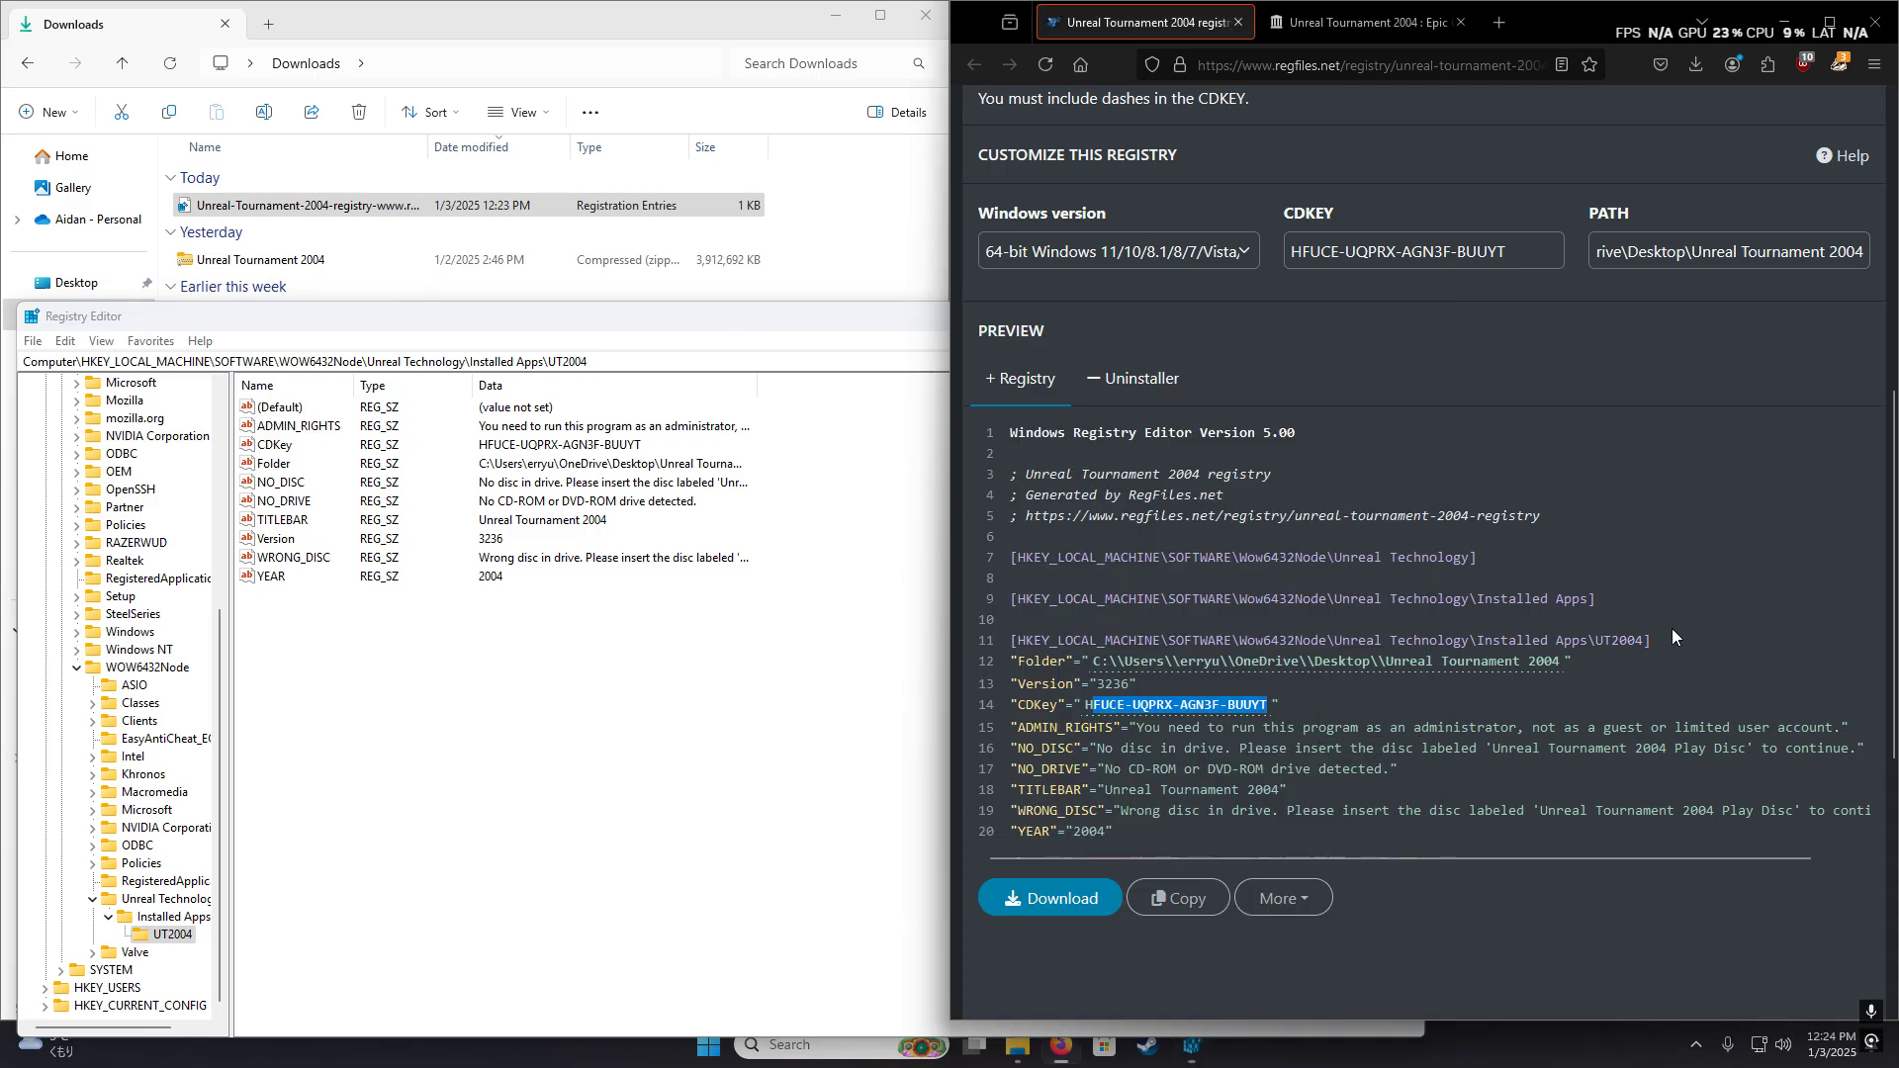
click(438, 698)
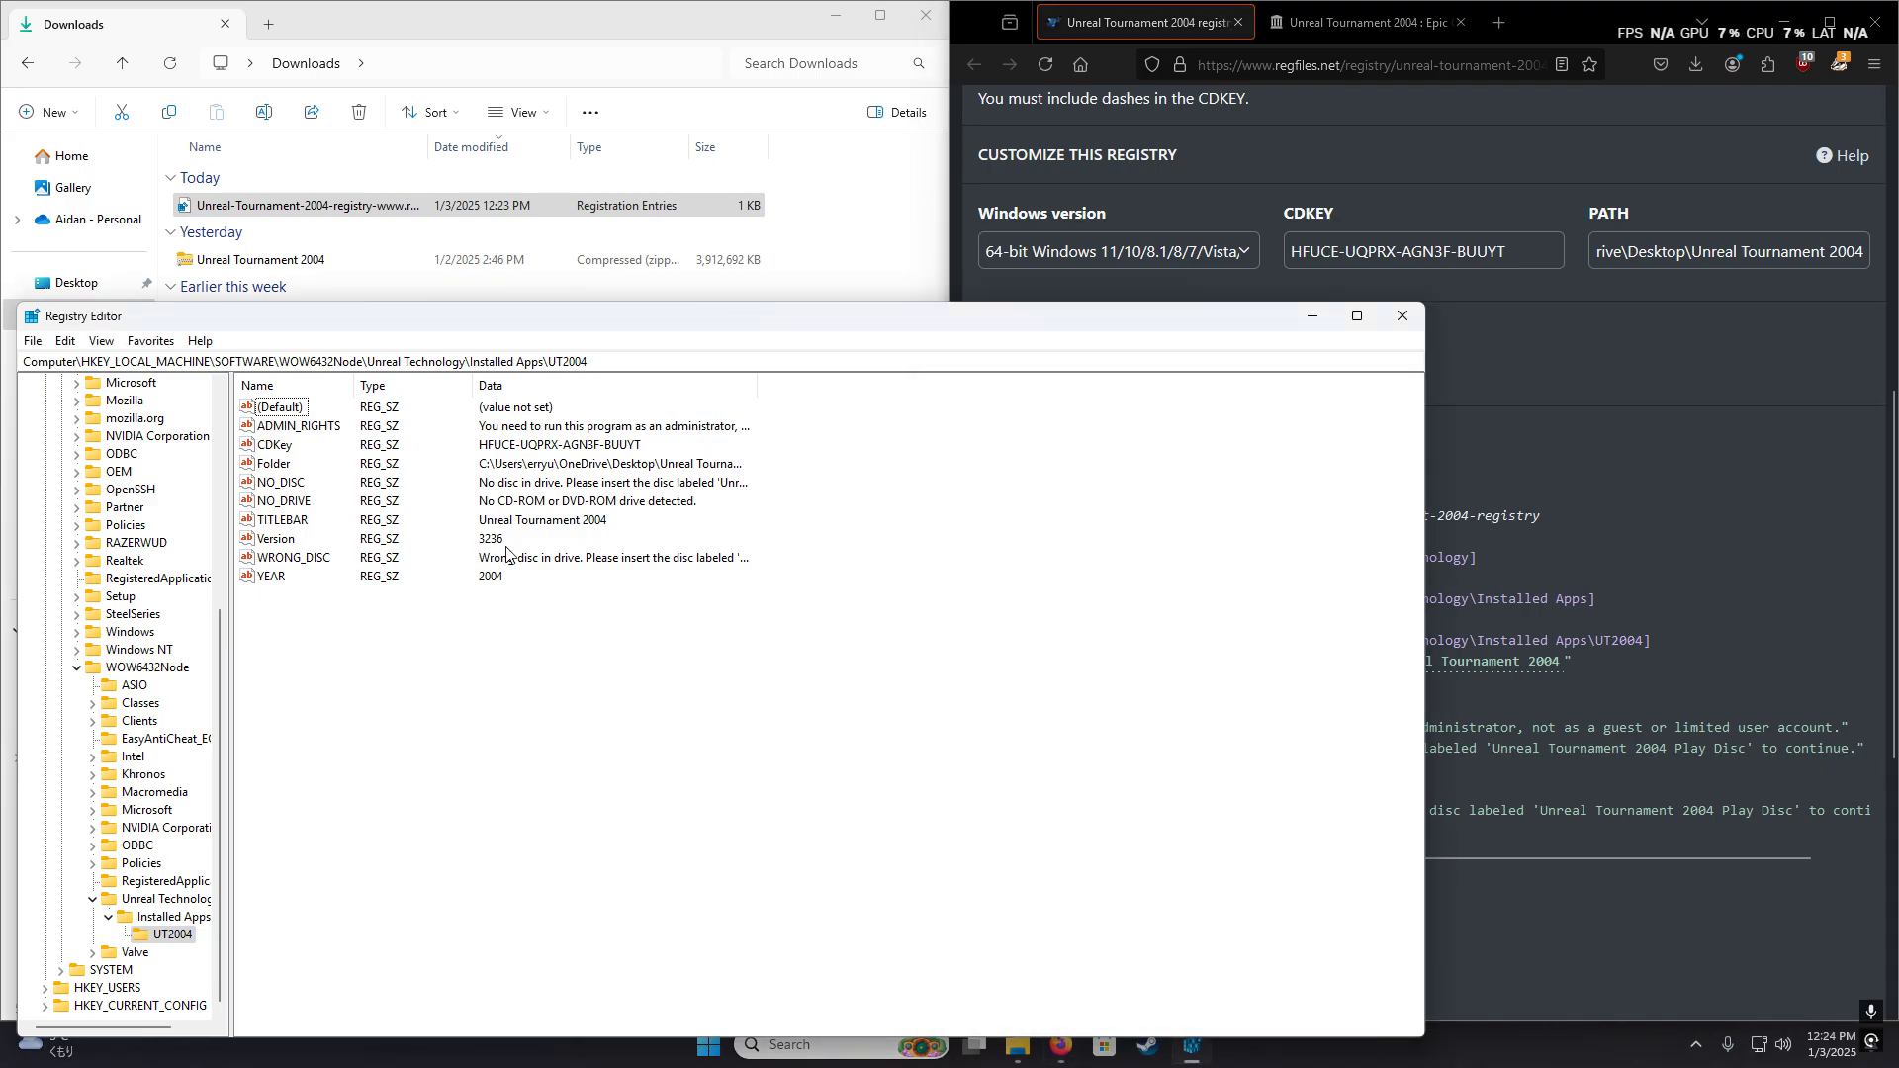
- Close Registry Editor and the Downloads window
click(1402, 316)
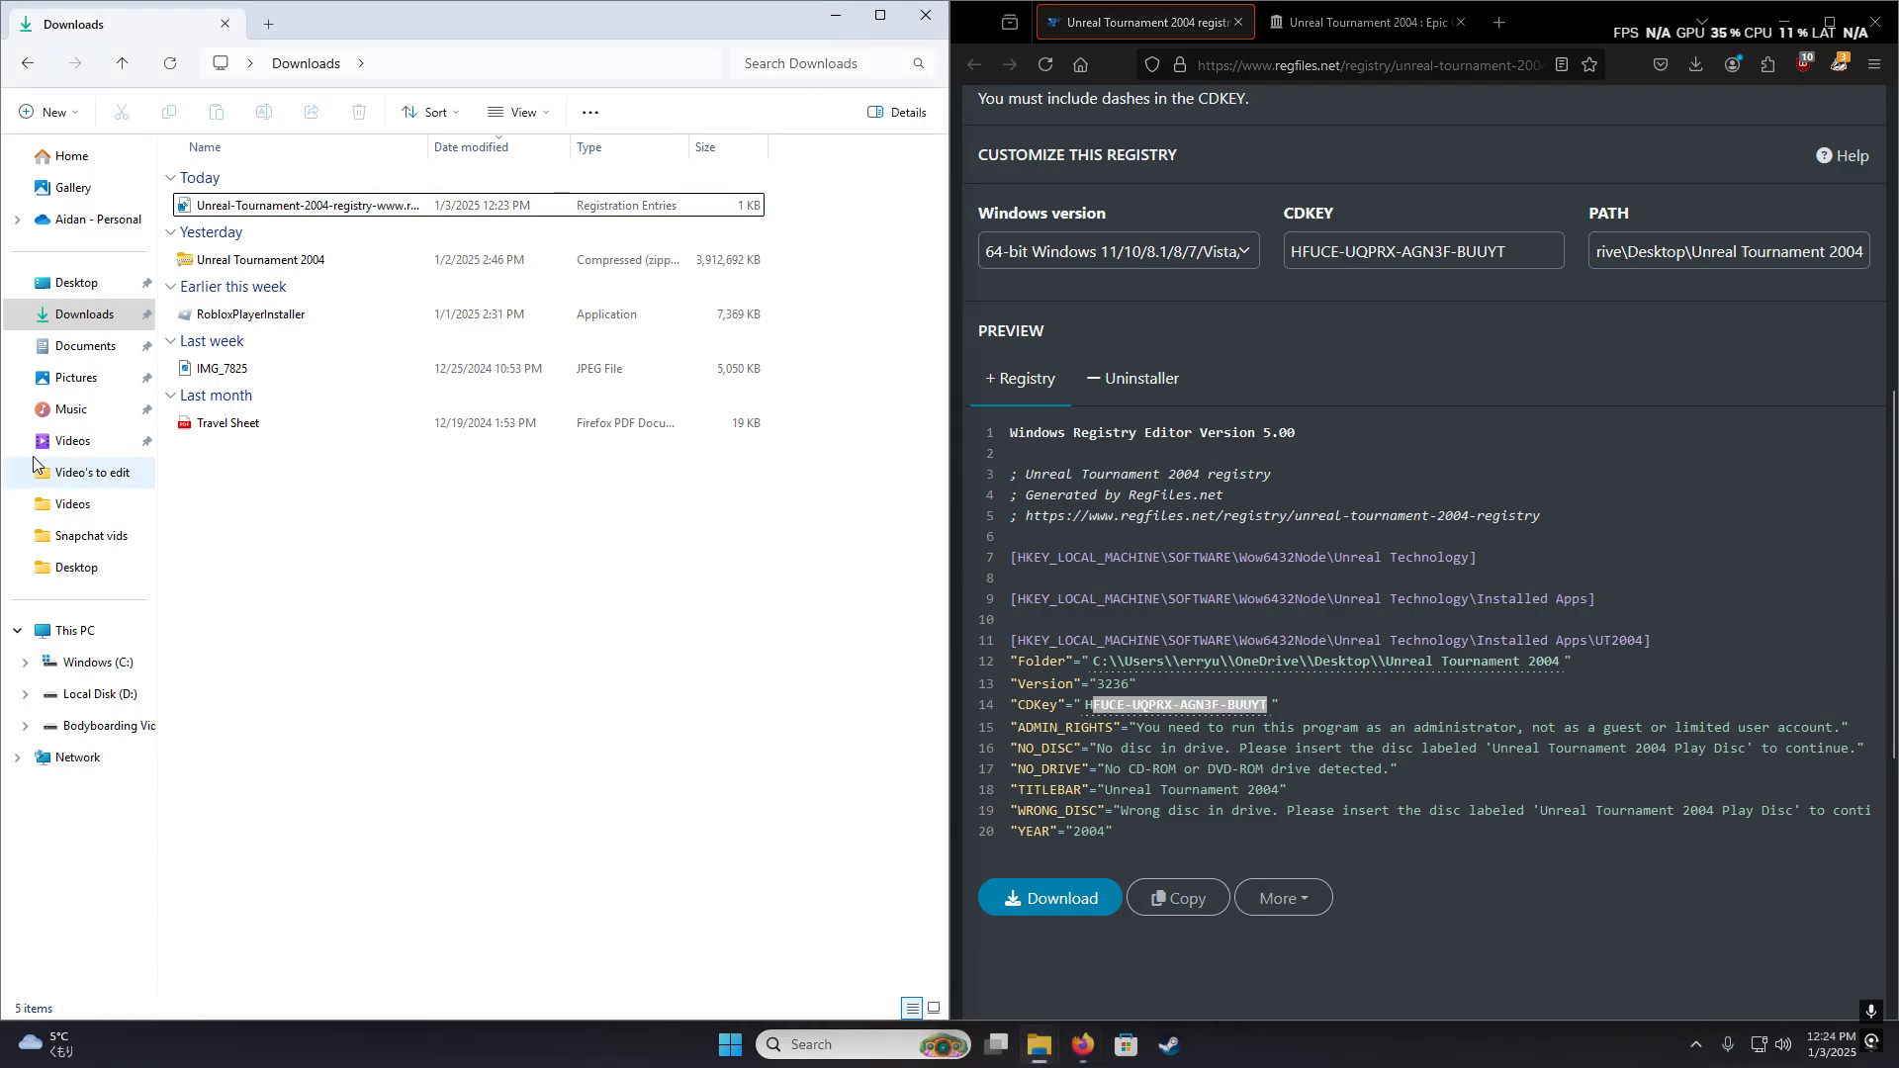
click(84, 315)
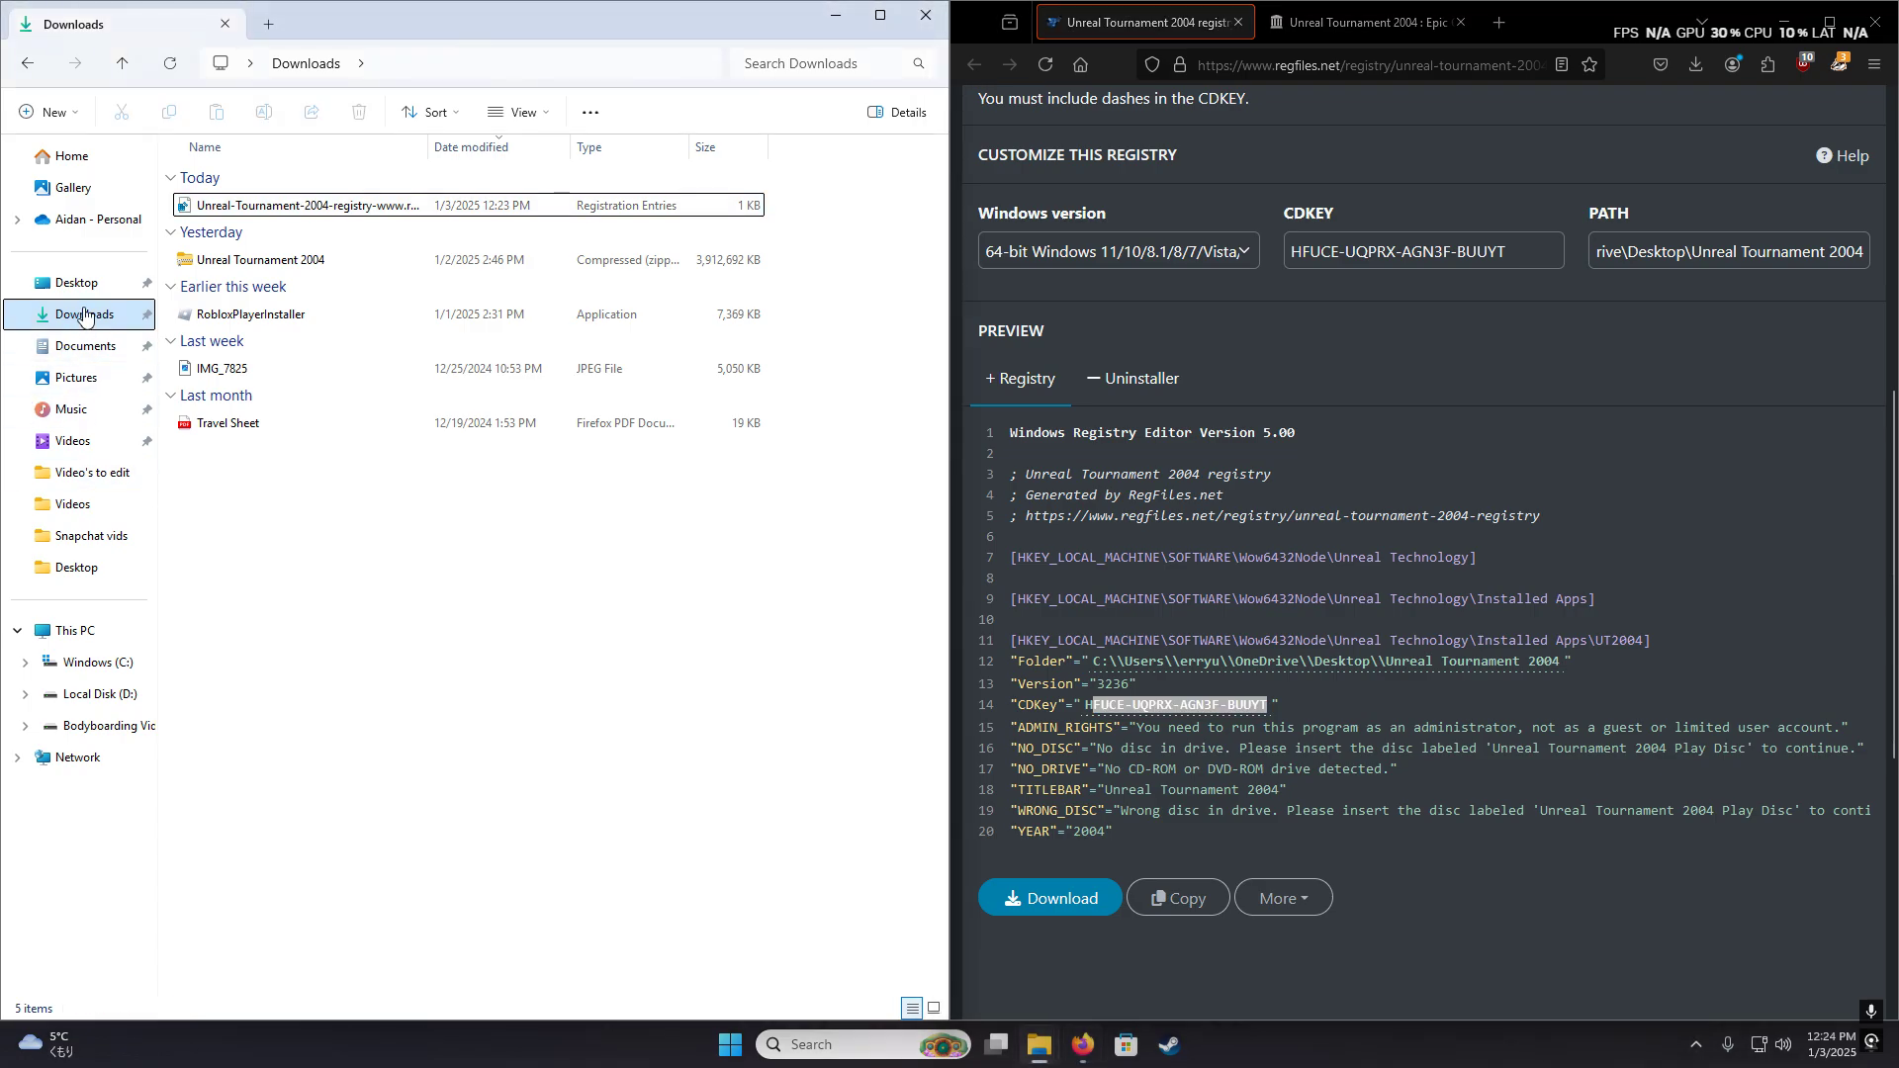
click(913, 18)
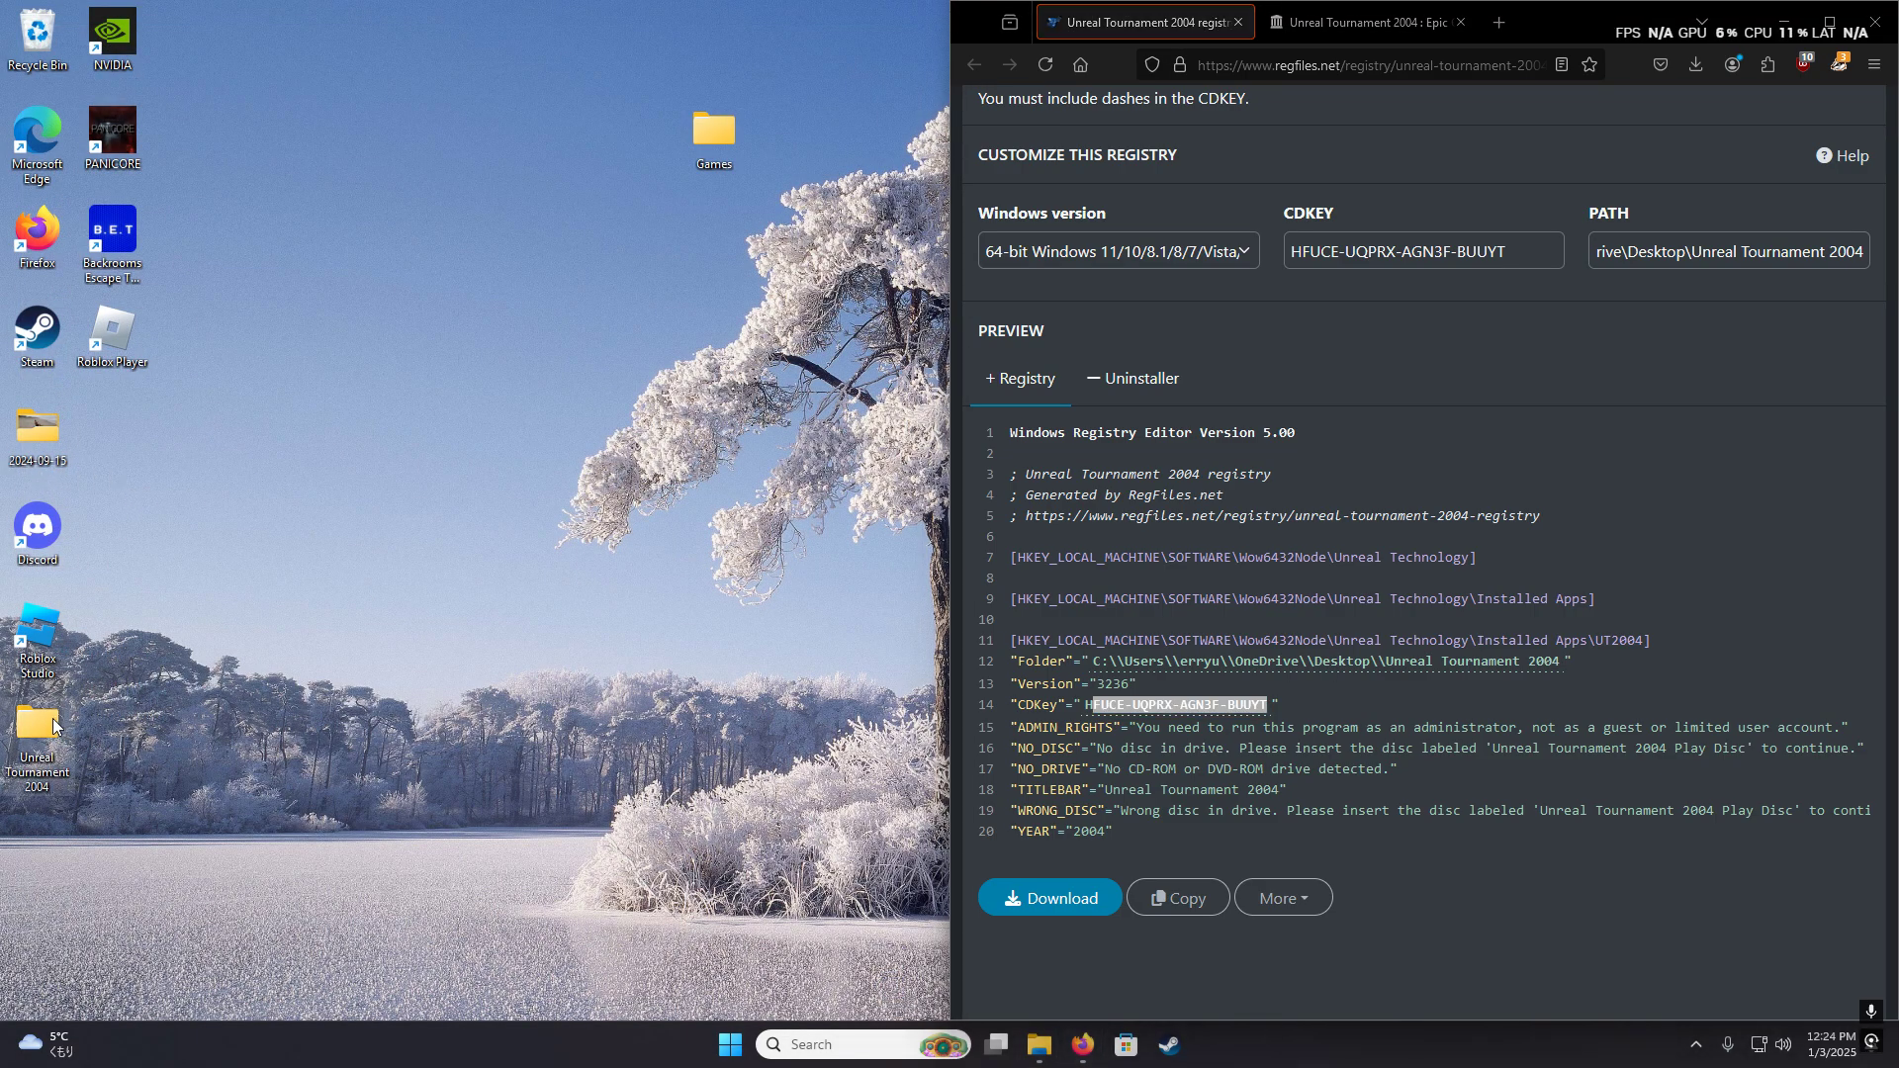
- Open Unreal Tournament 2004 > System on the desktop and start UT2004.exe
double_click(54, 727)
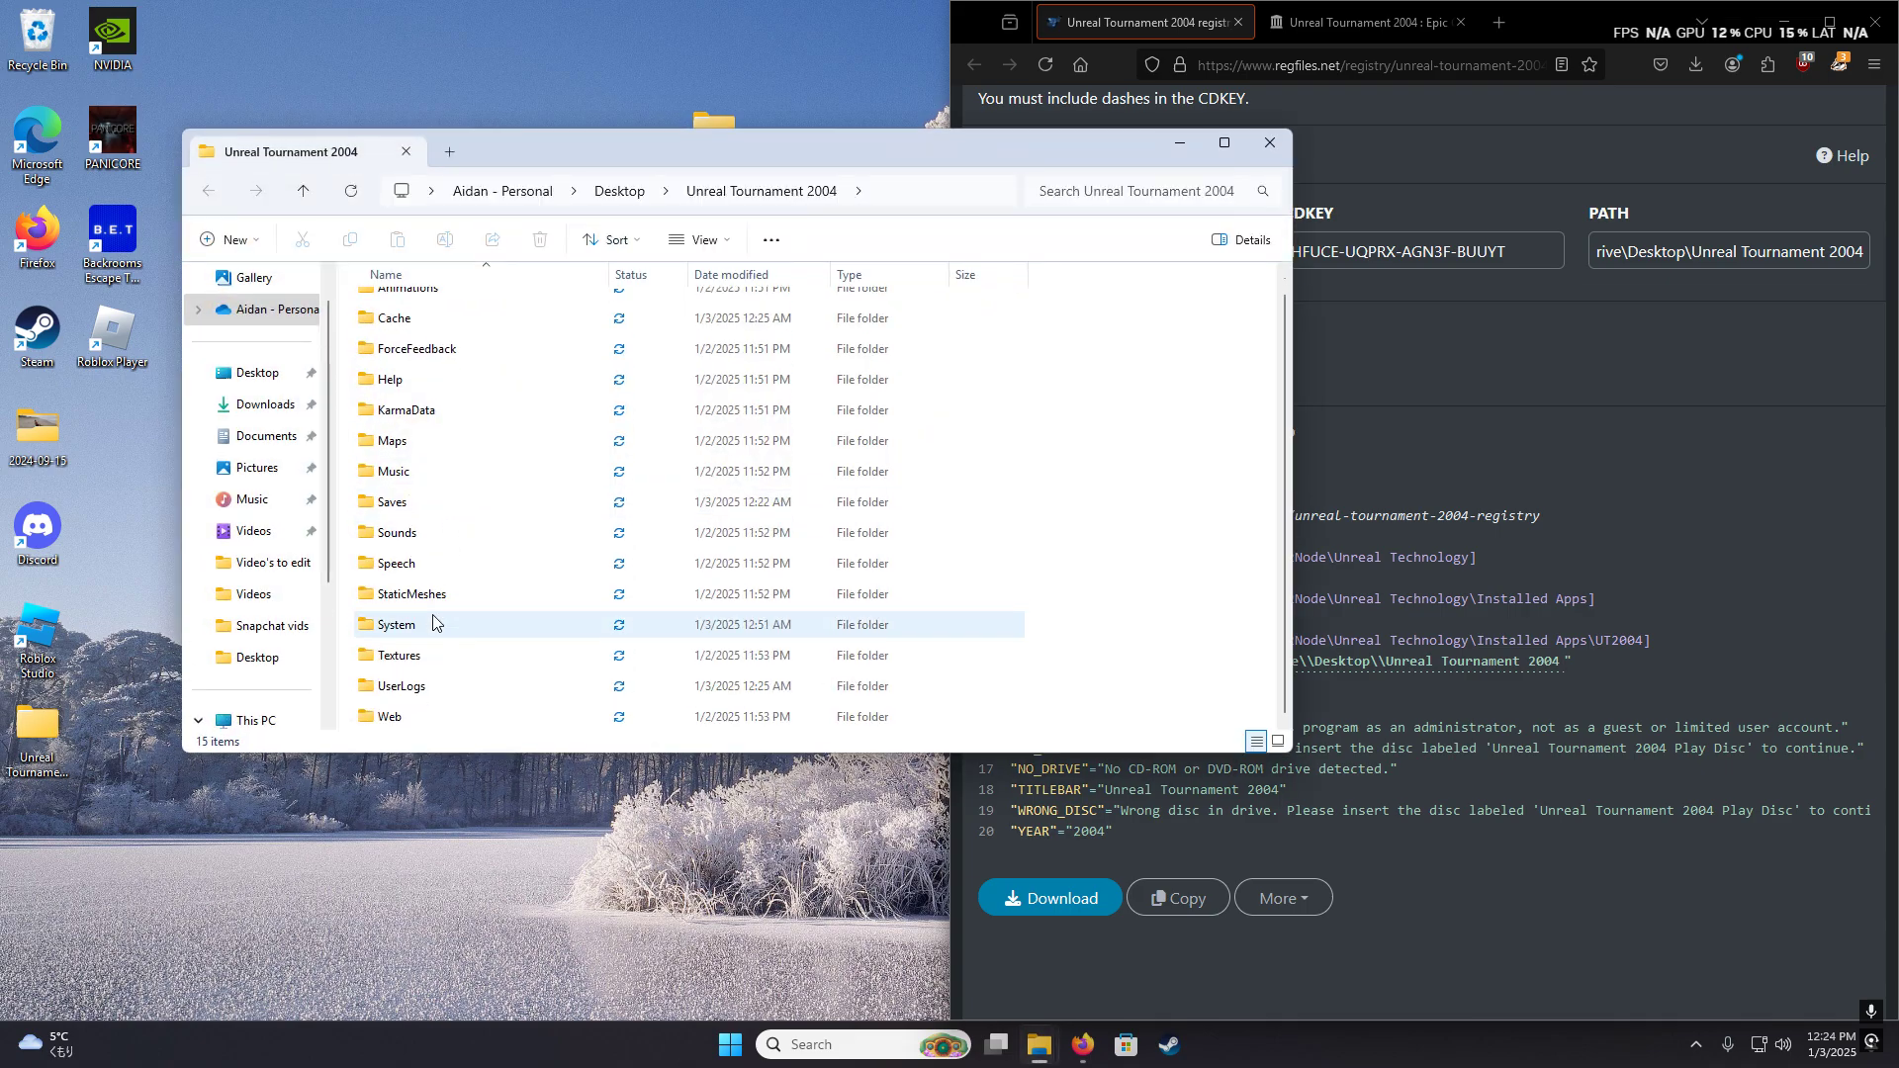
double_click(432, 618)
click(407, 521)
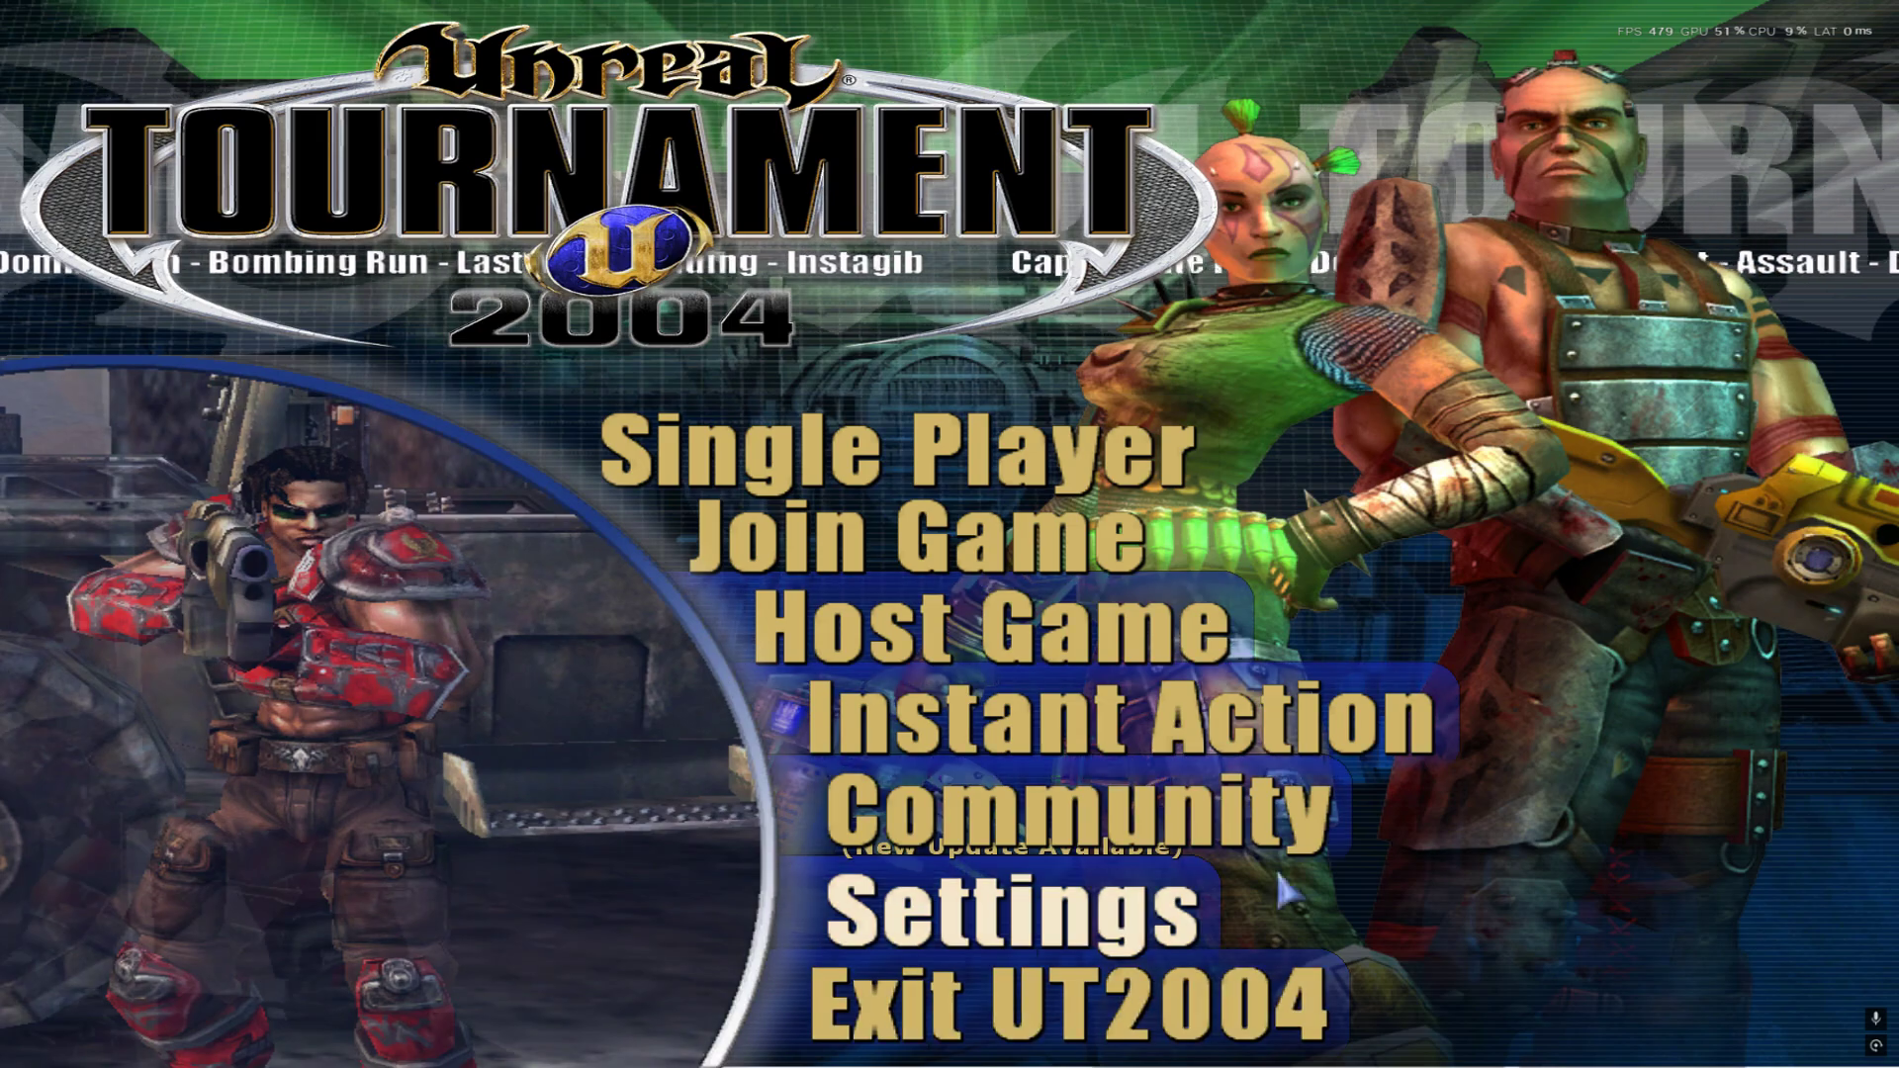
- Open Join Game, see the master server unreachable error, then exit UT2004 and confirm
click(970, 1029)
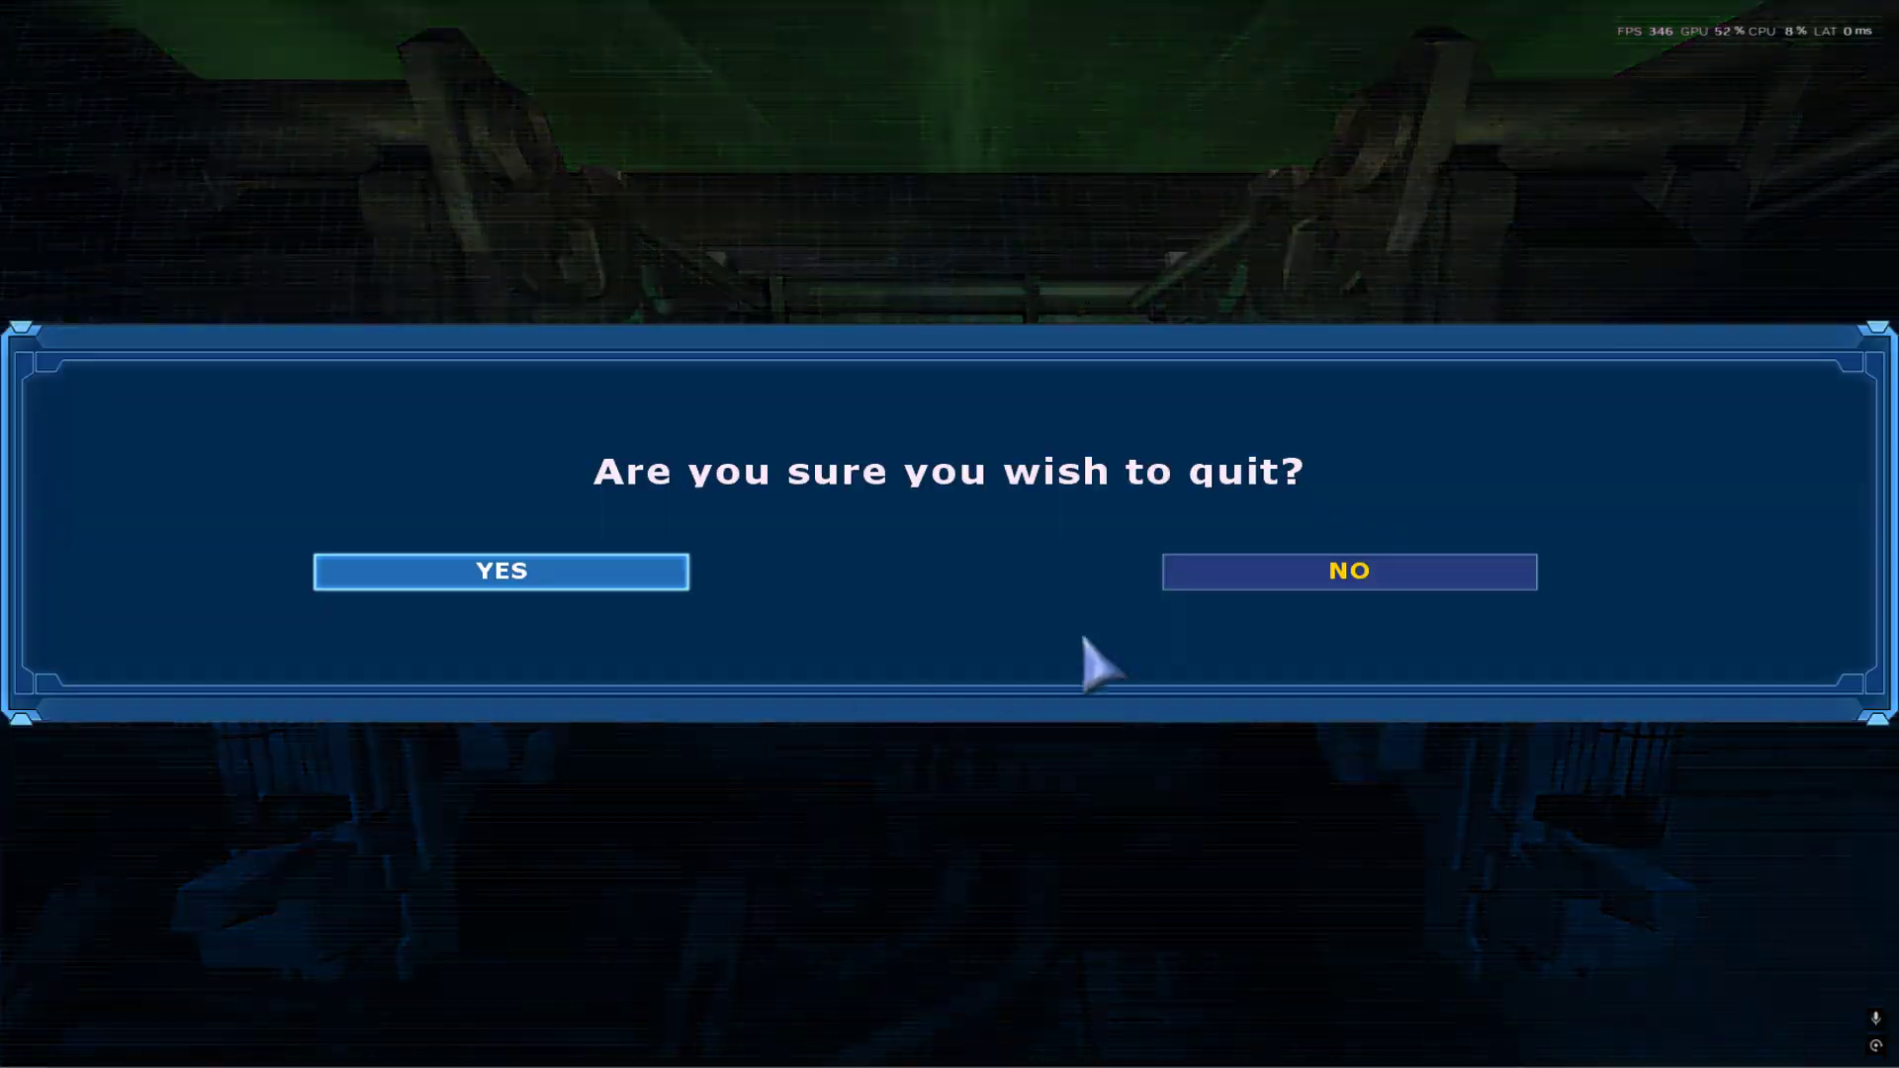
click(1349, 579)
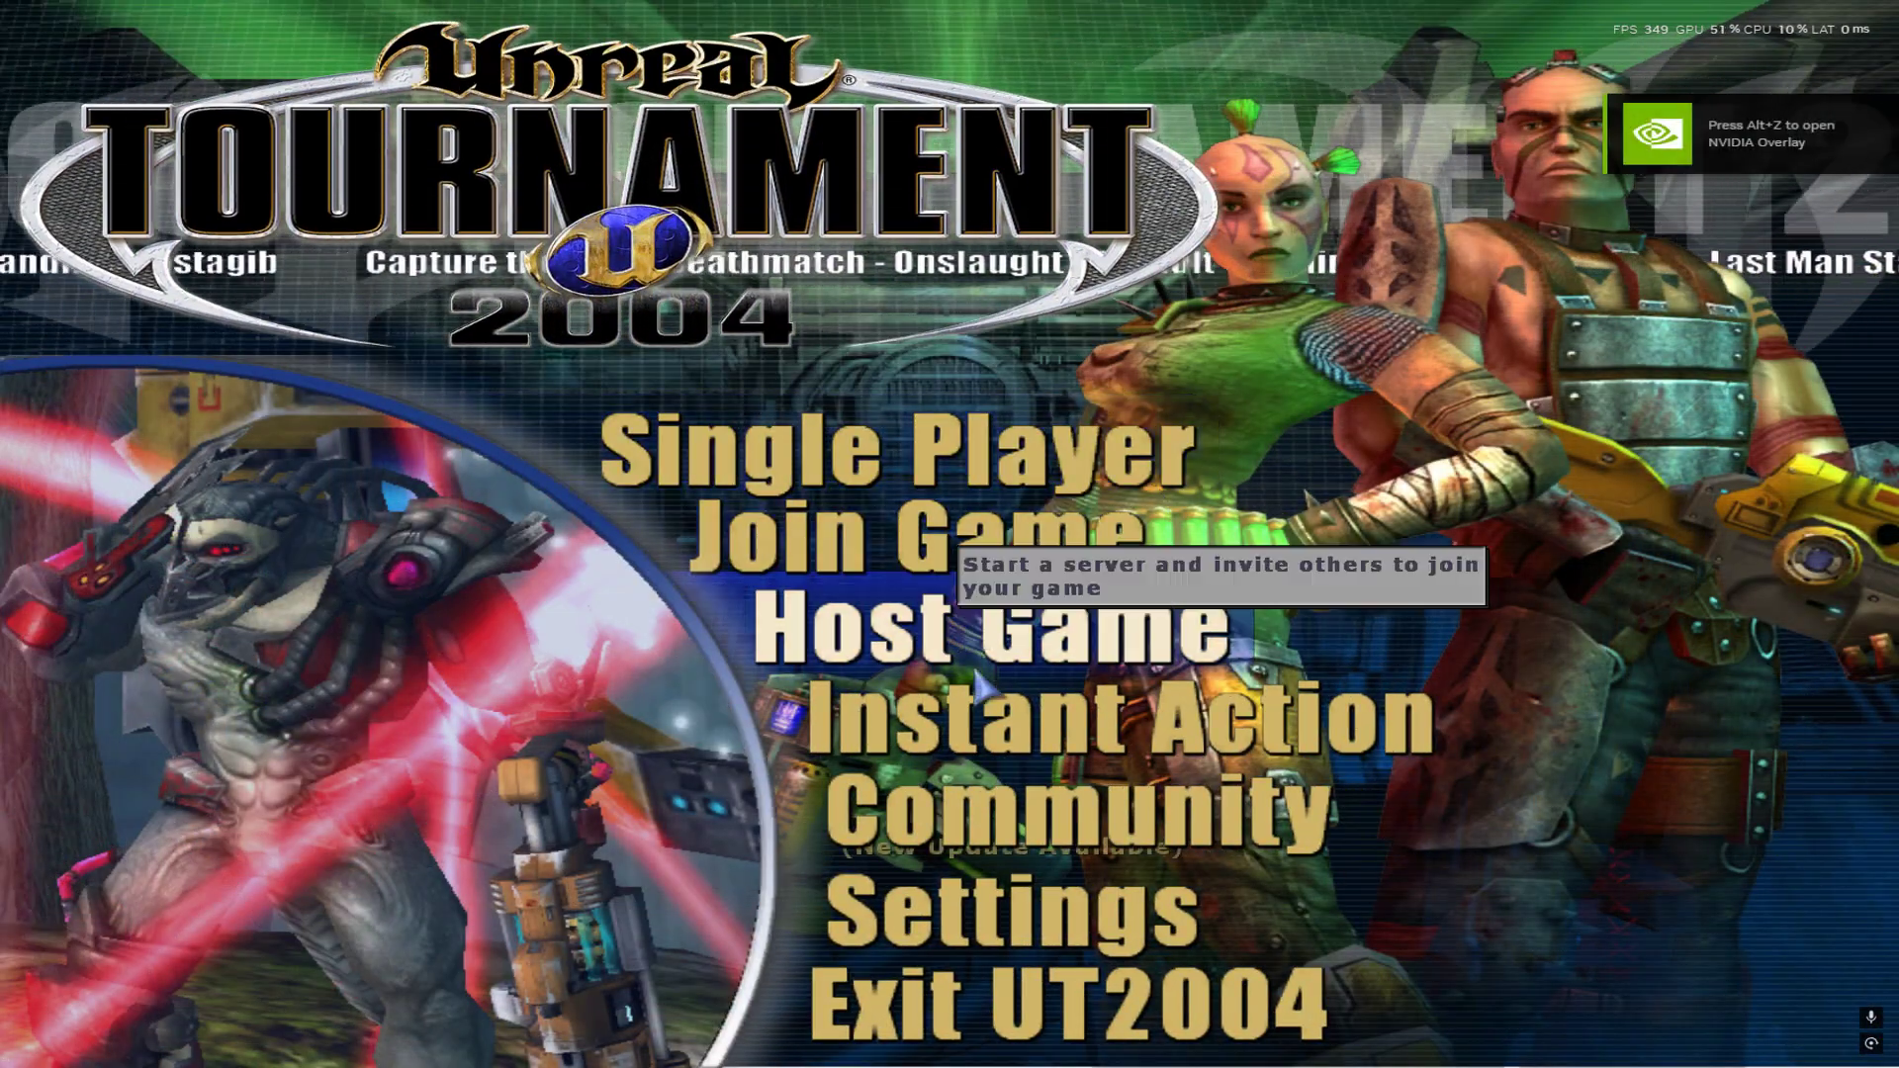
click(967, 544)
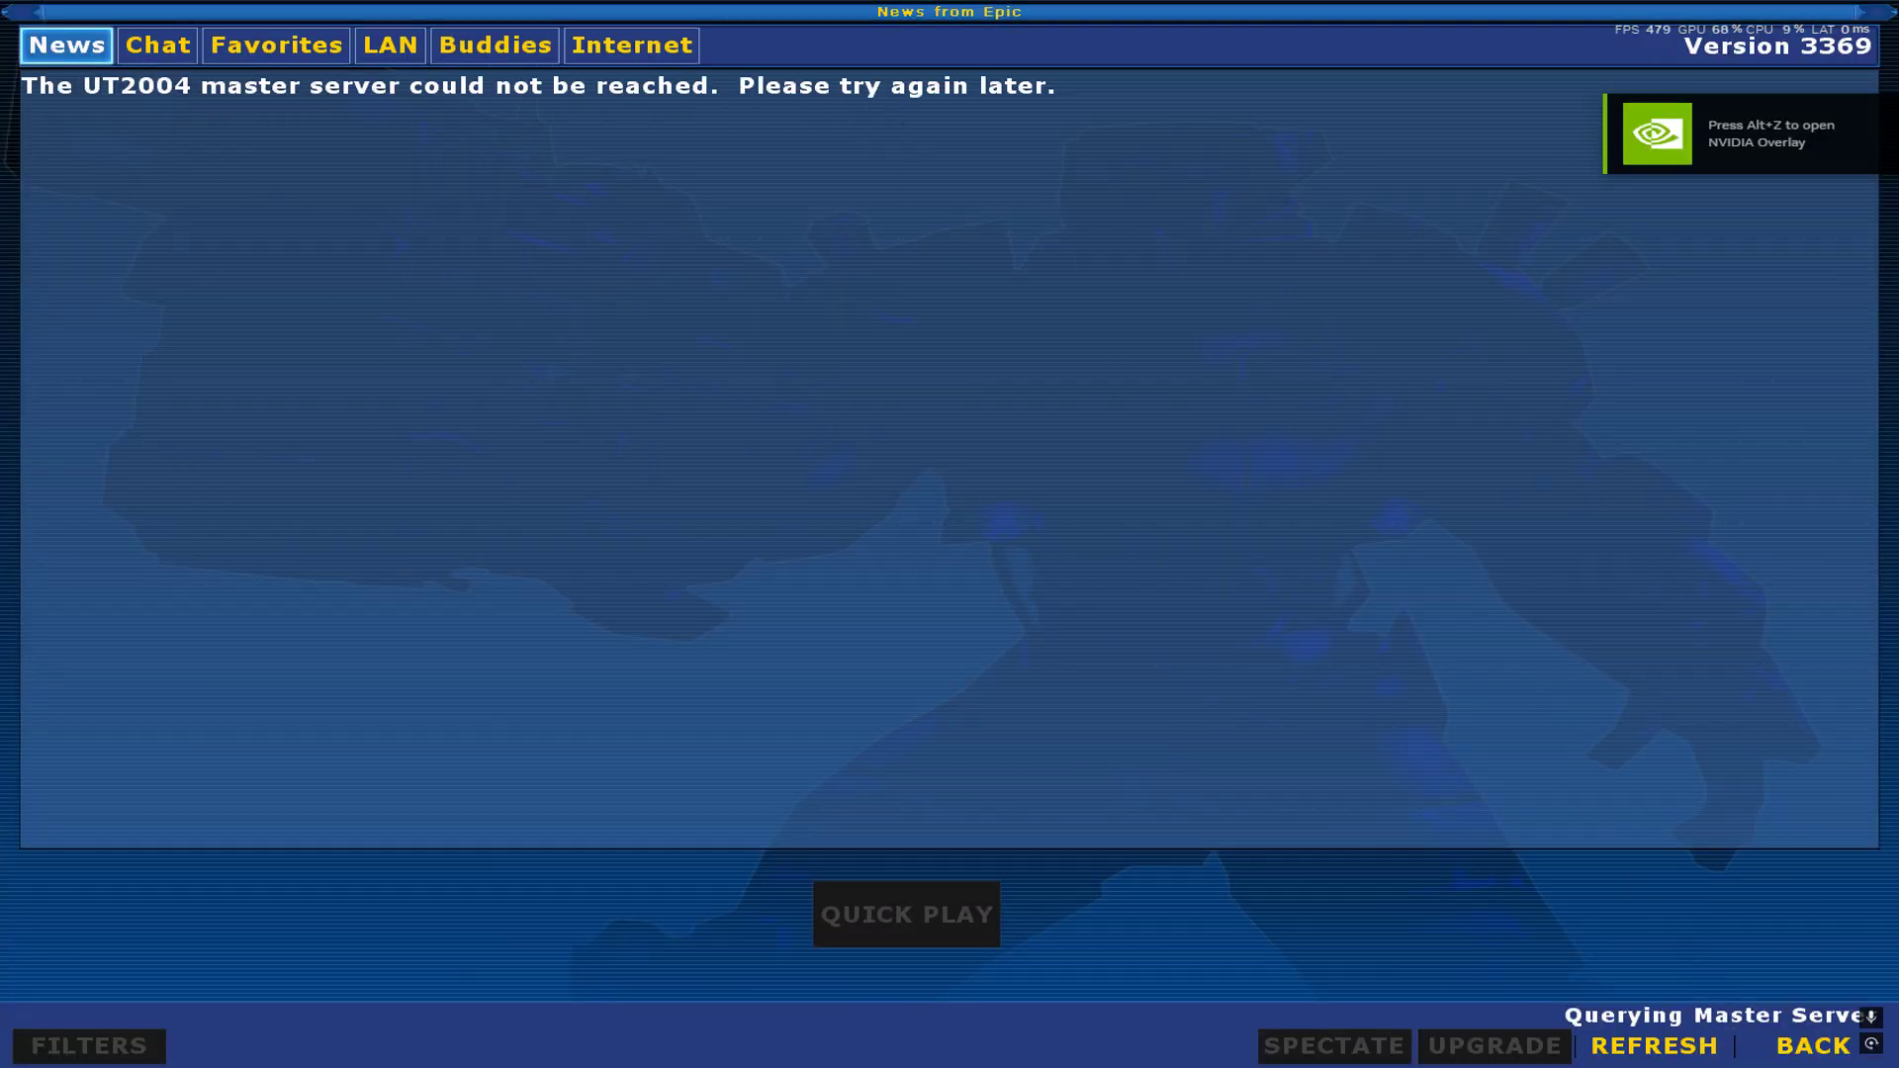
click(1813, 1045)
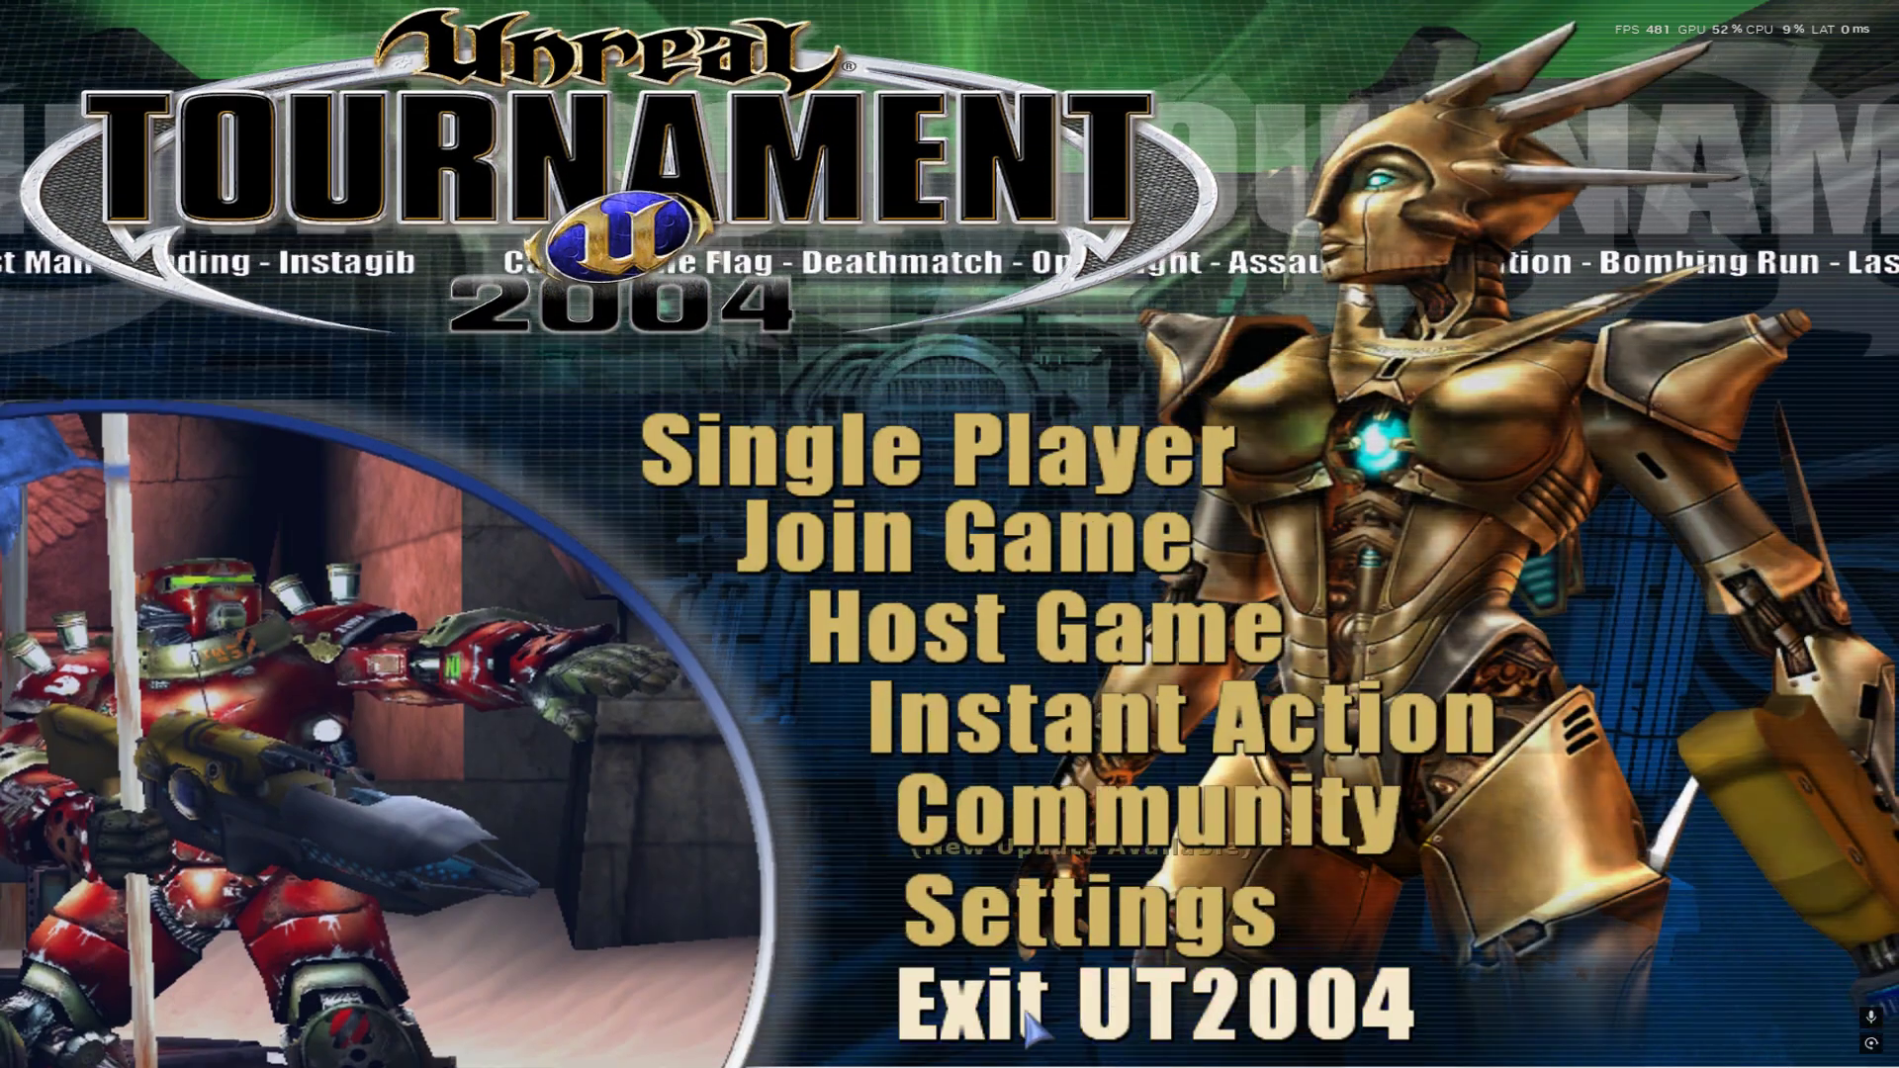
click(1120, 1014)
click(614, 585)
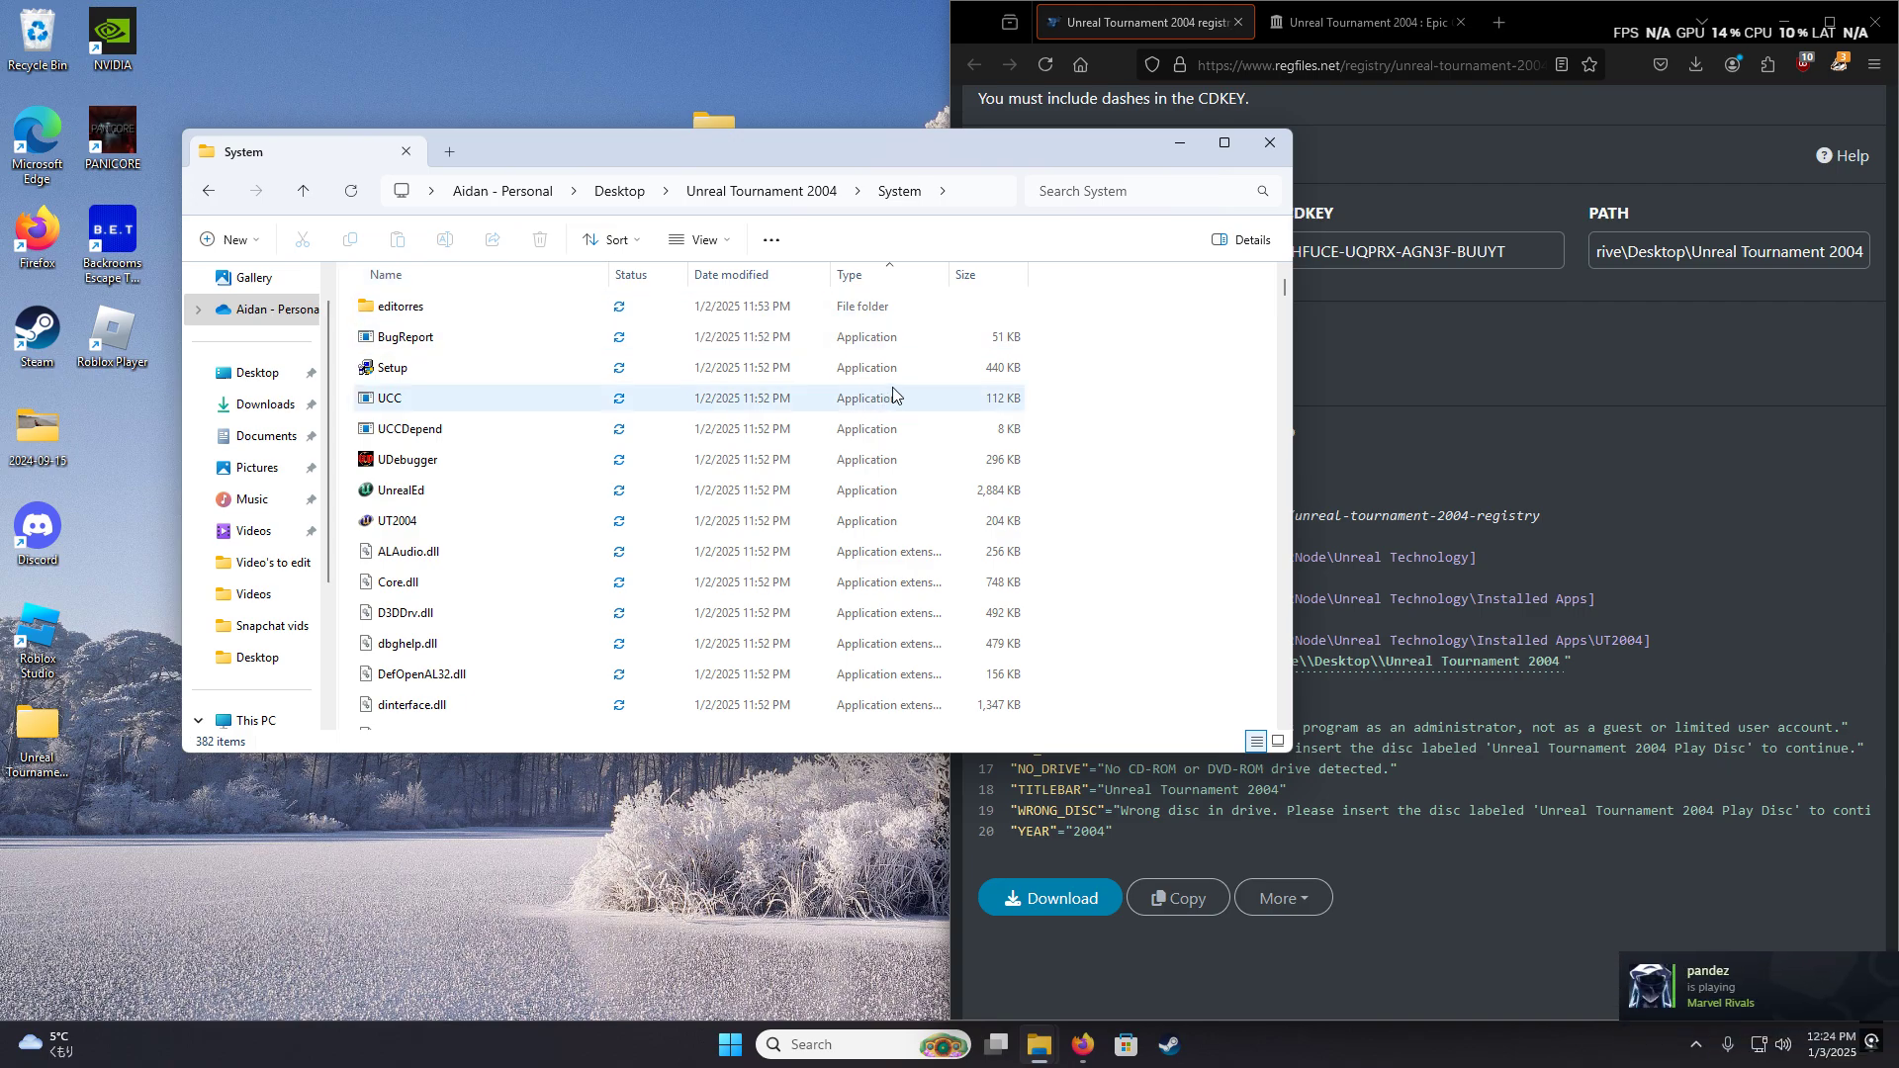
- Search the System folder for 'ini' files
click(1197, 519)
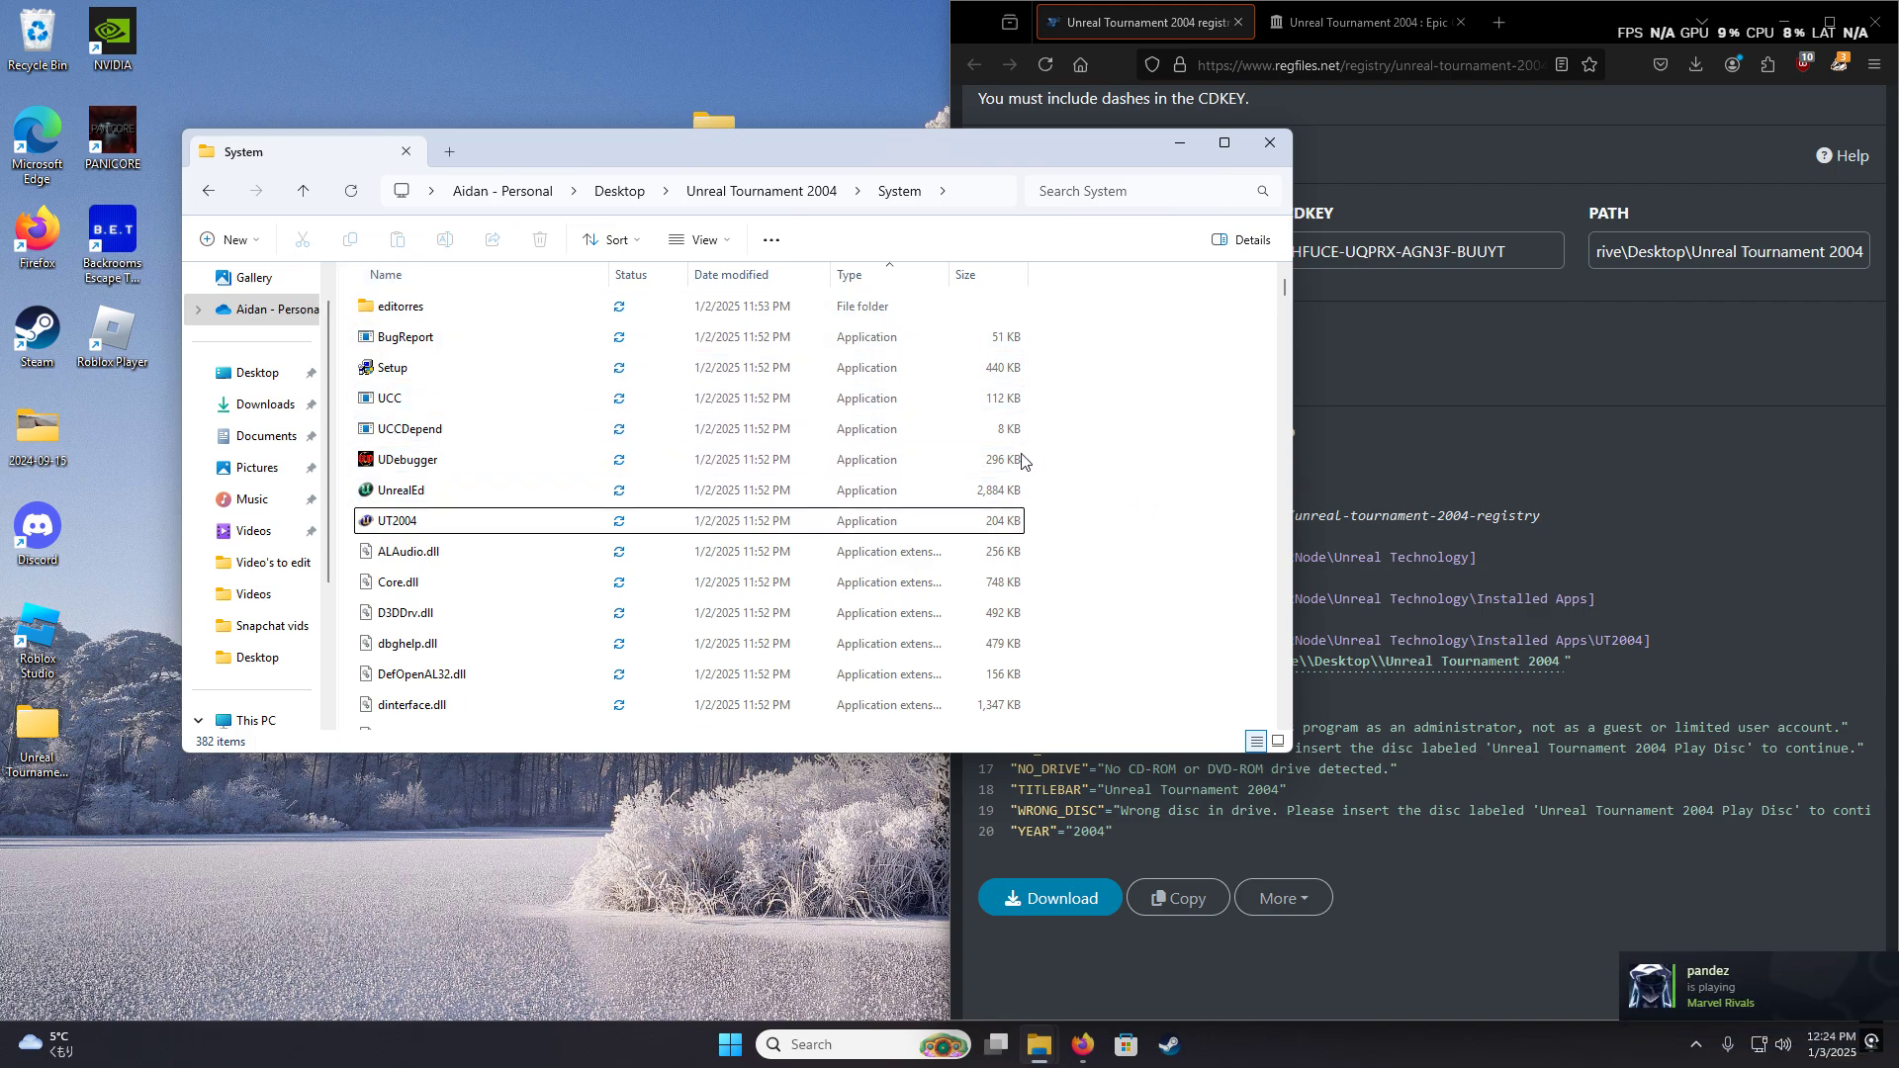
click(740, 532)
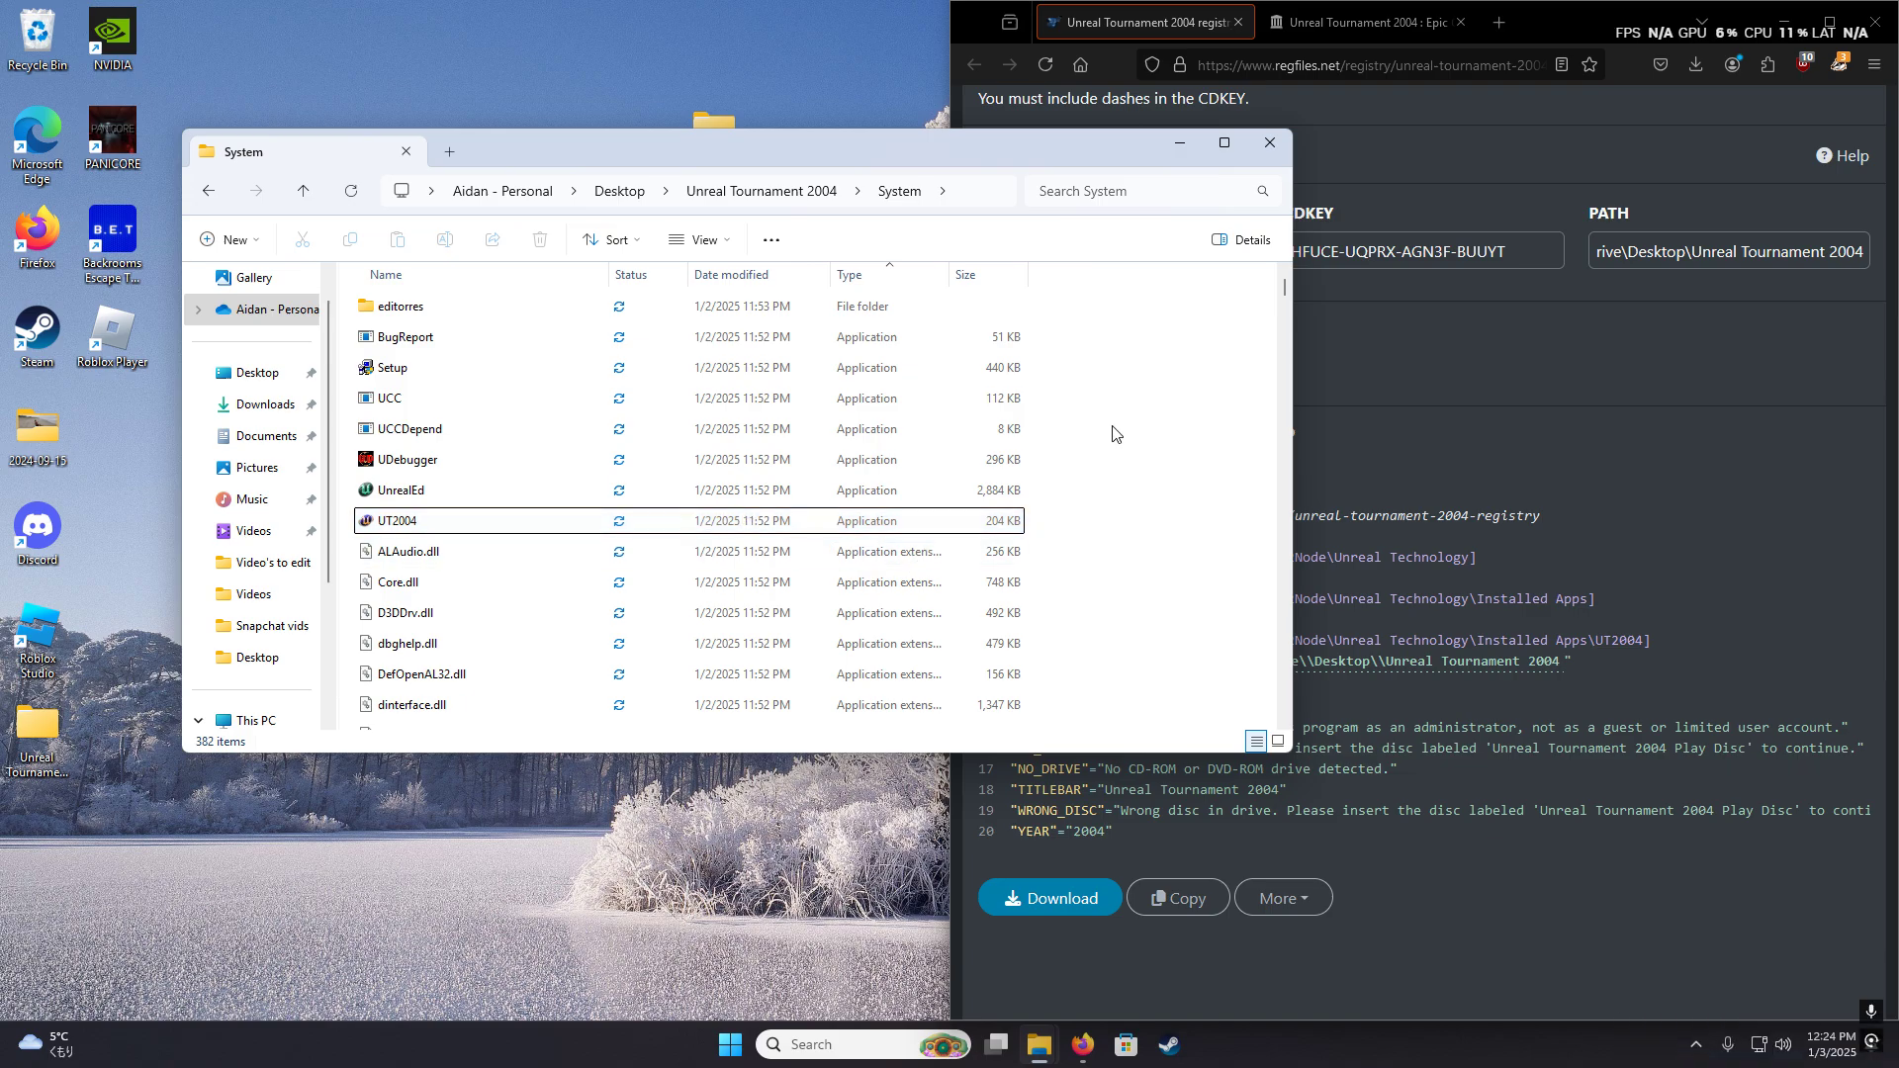
key(ctrl+f)
text(ini)
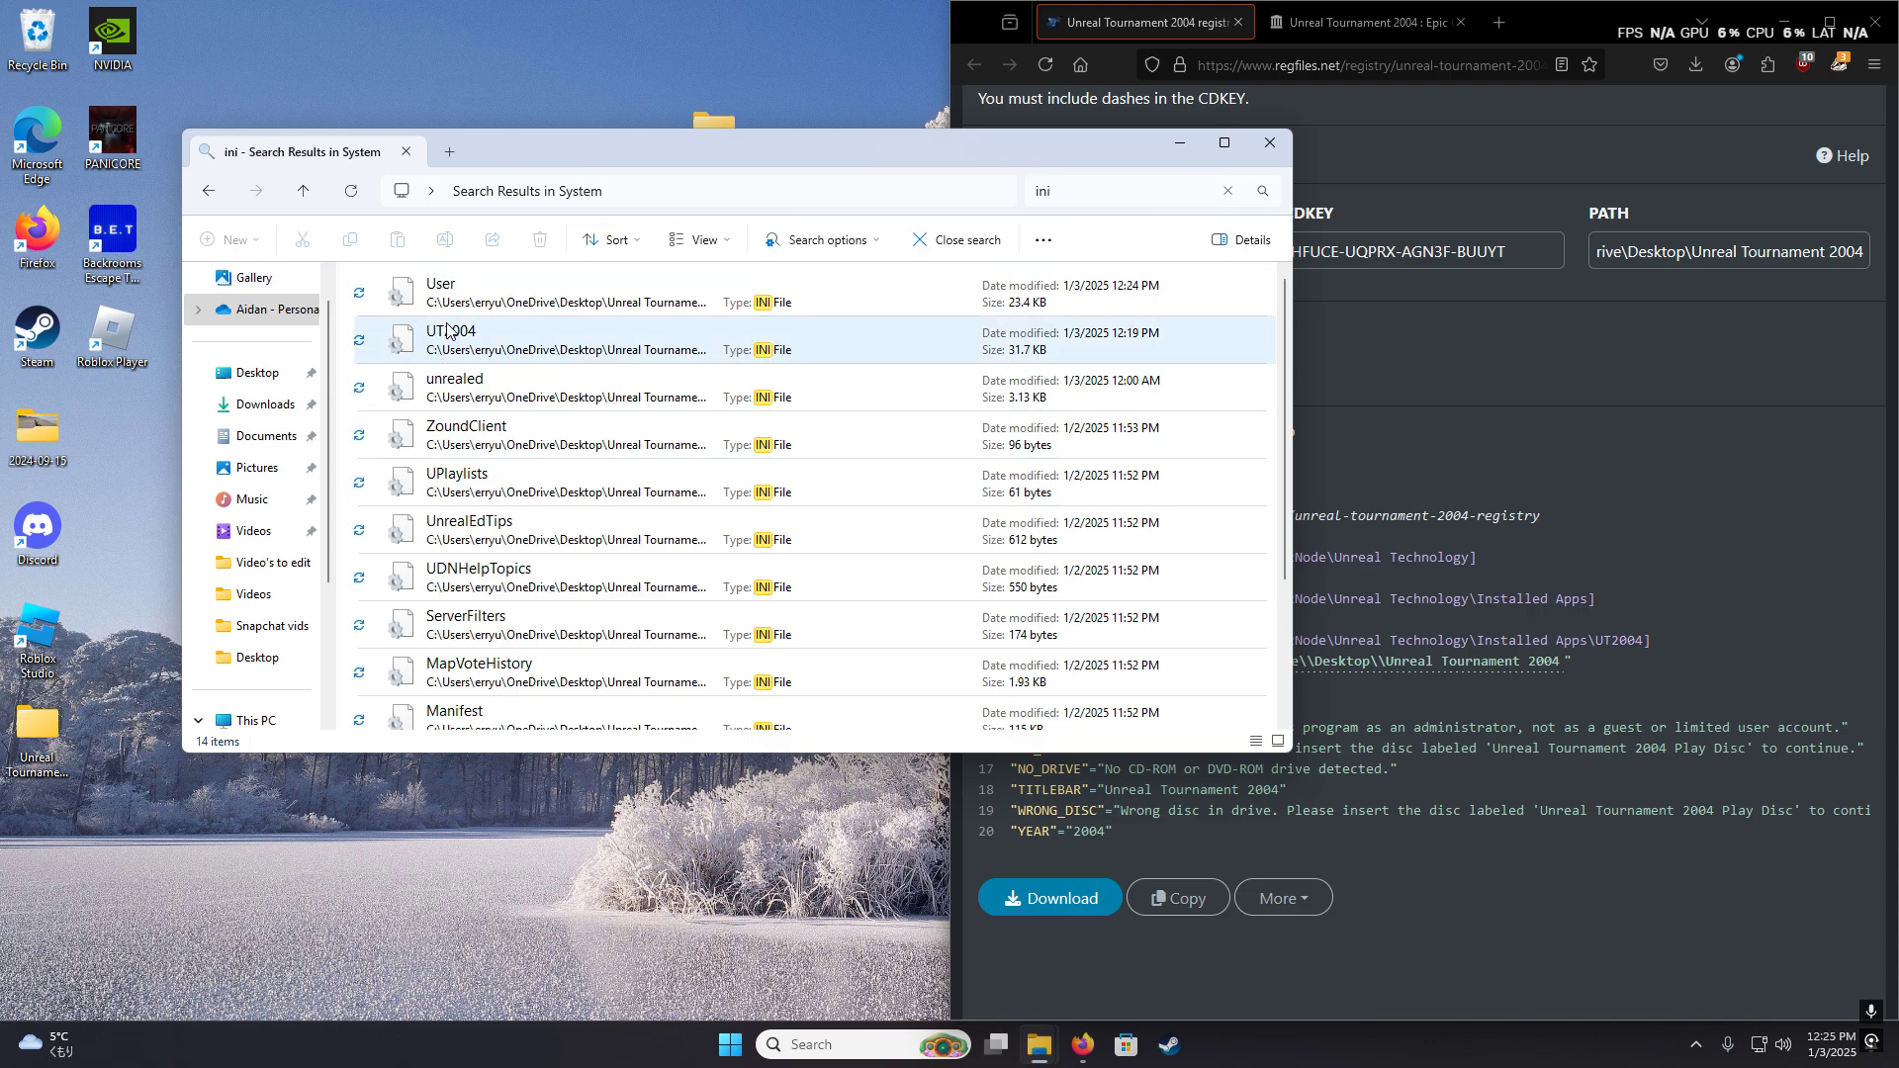
scroll(450, 344, down, 2)
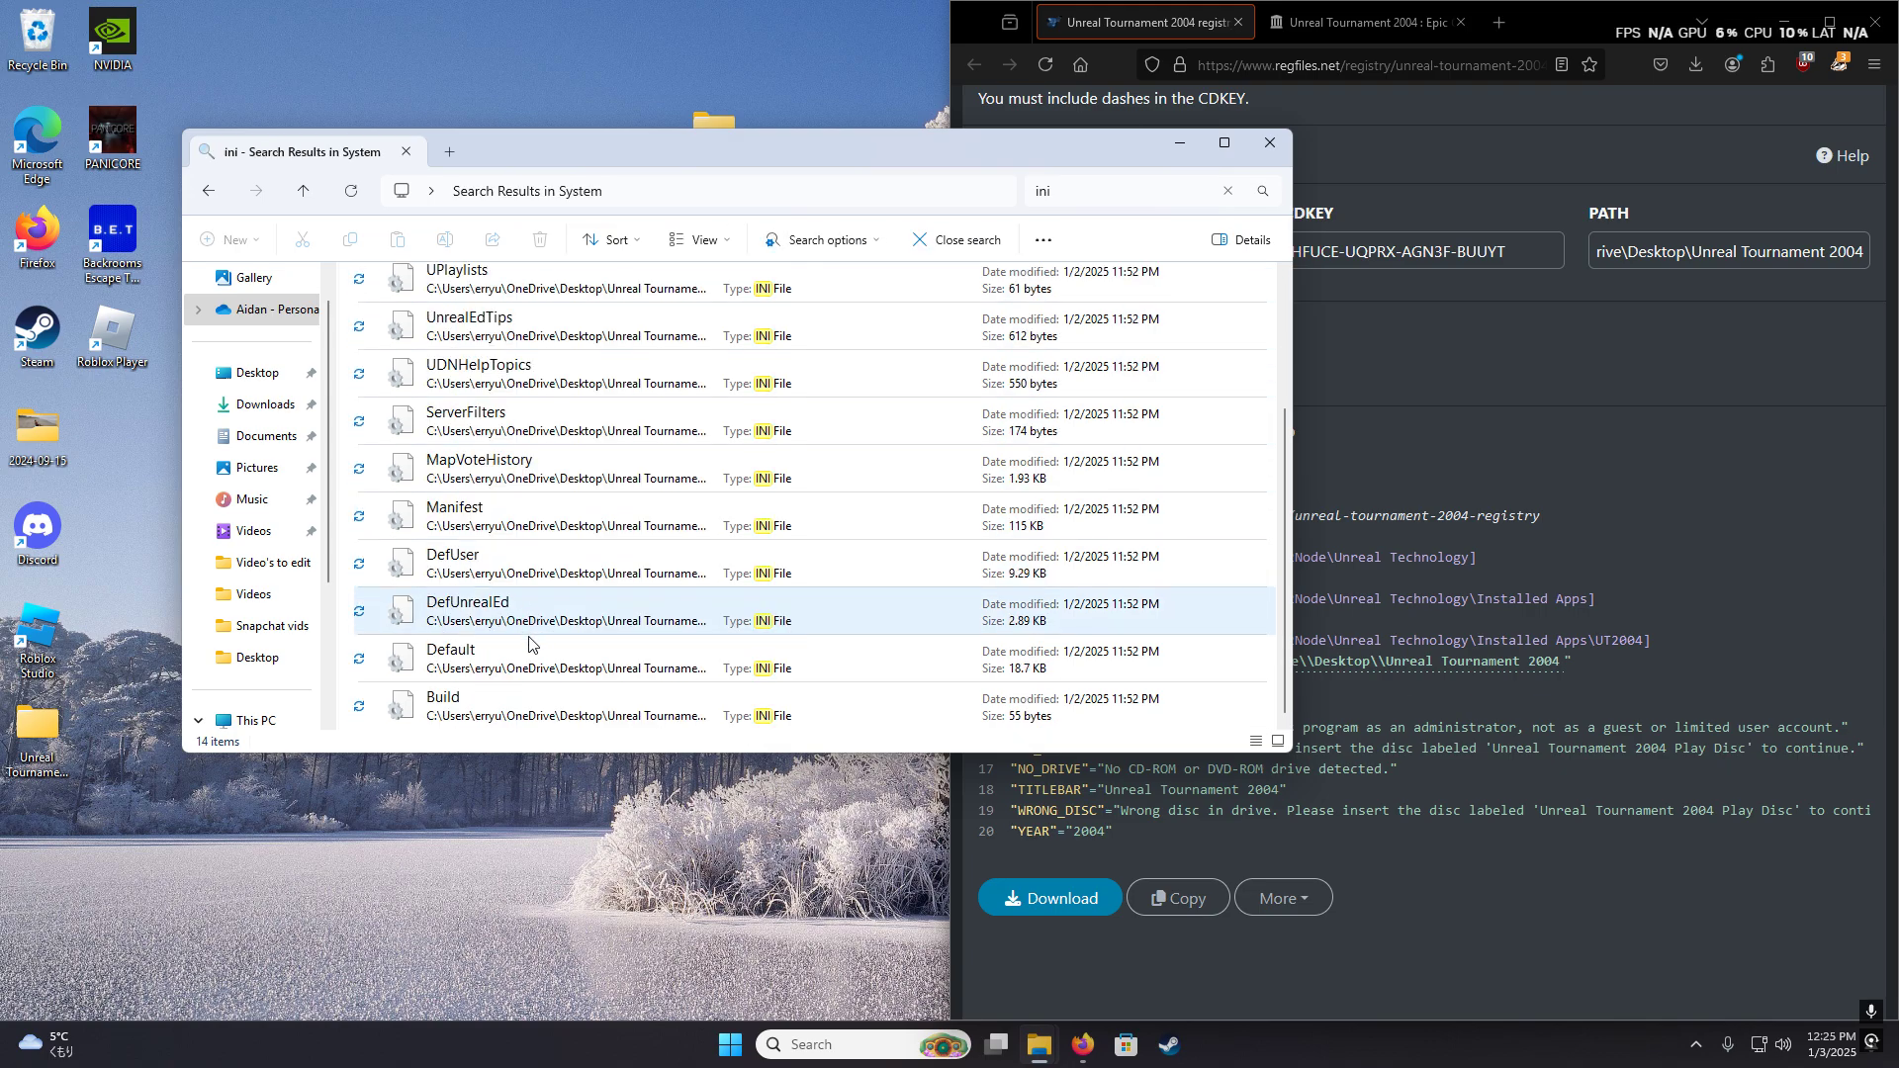
scroll(445, 349, up, 2)
- Open UT2004.ini with Notepad and snap its window to the left half
right_click(482, 348)
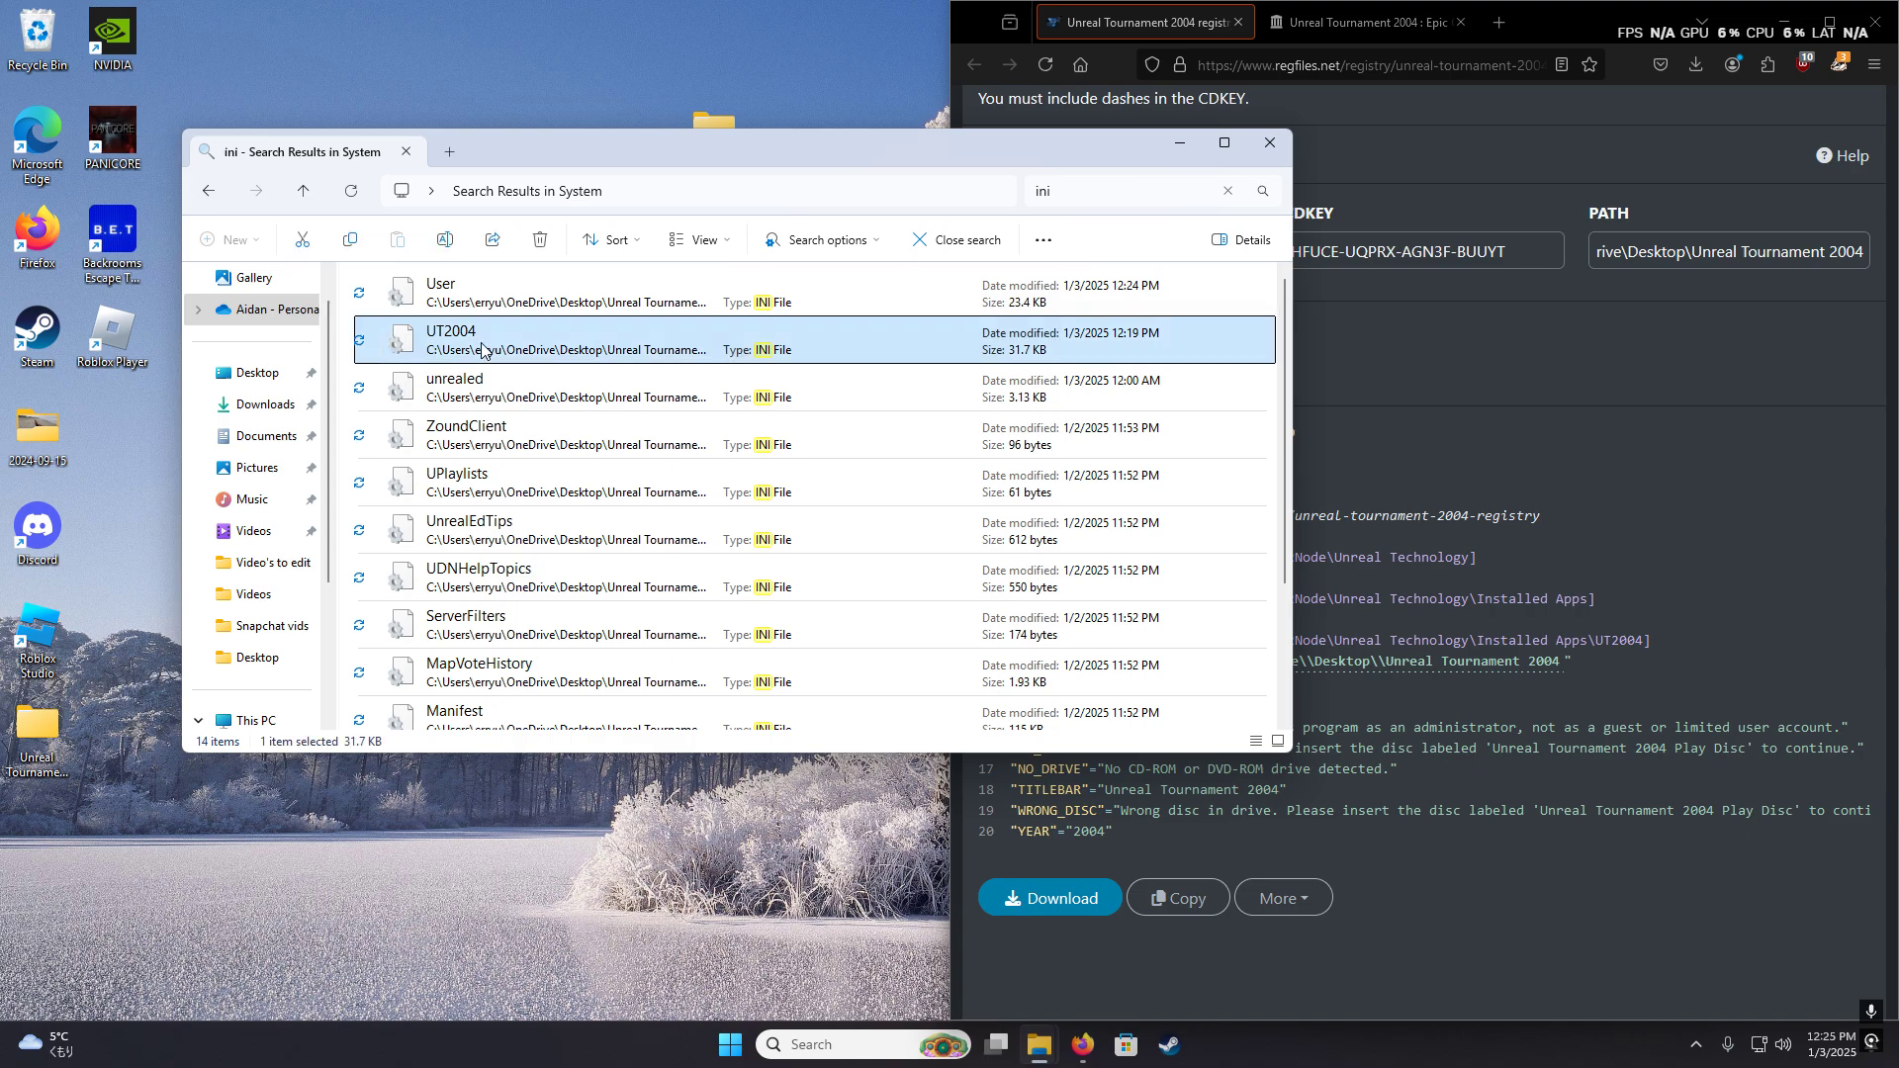
mouse_move(552, 446)
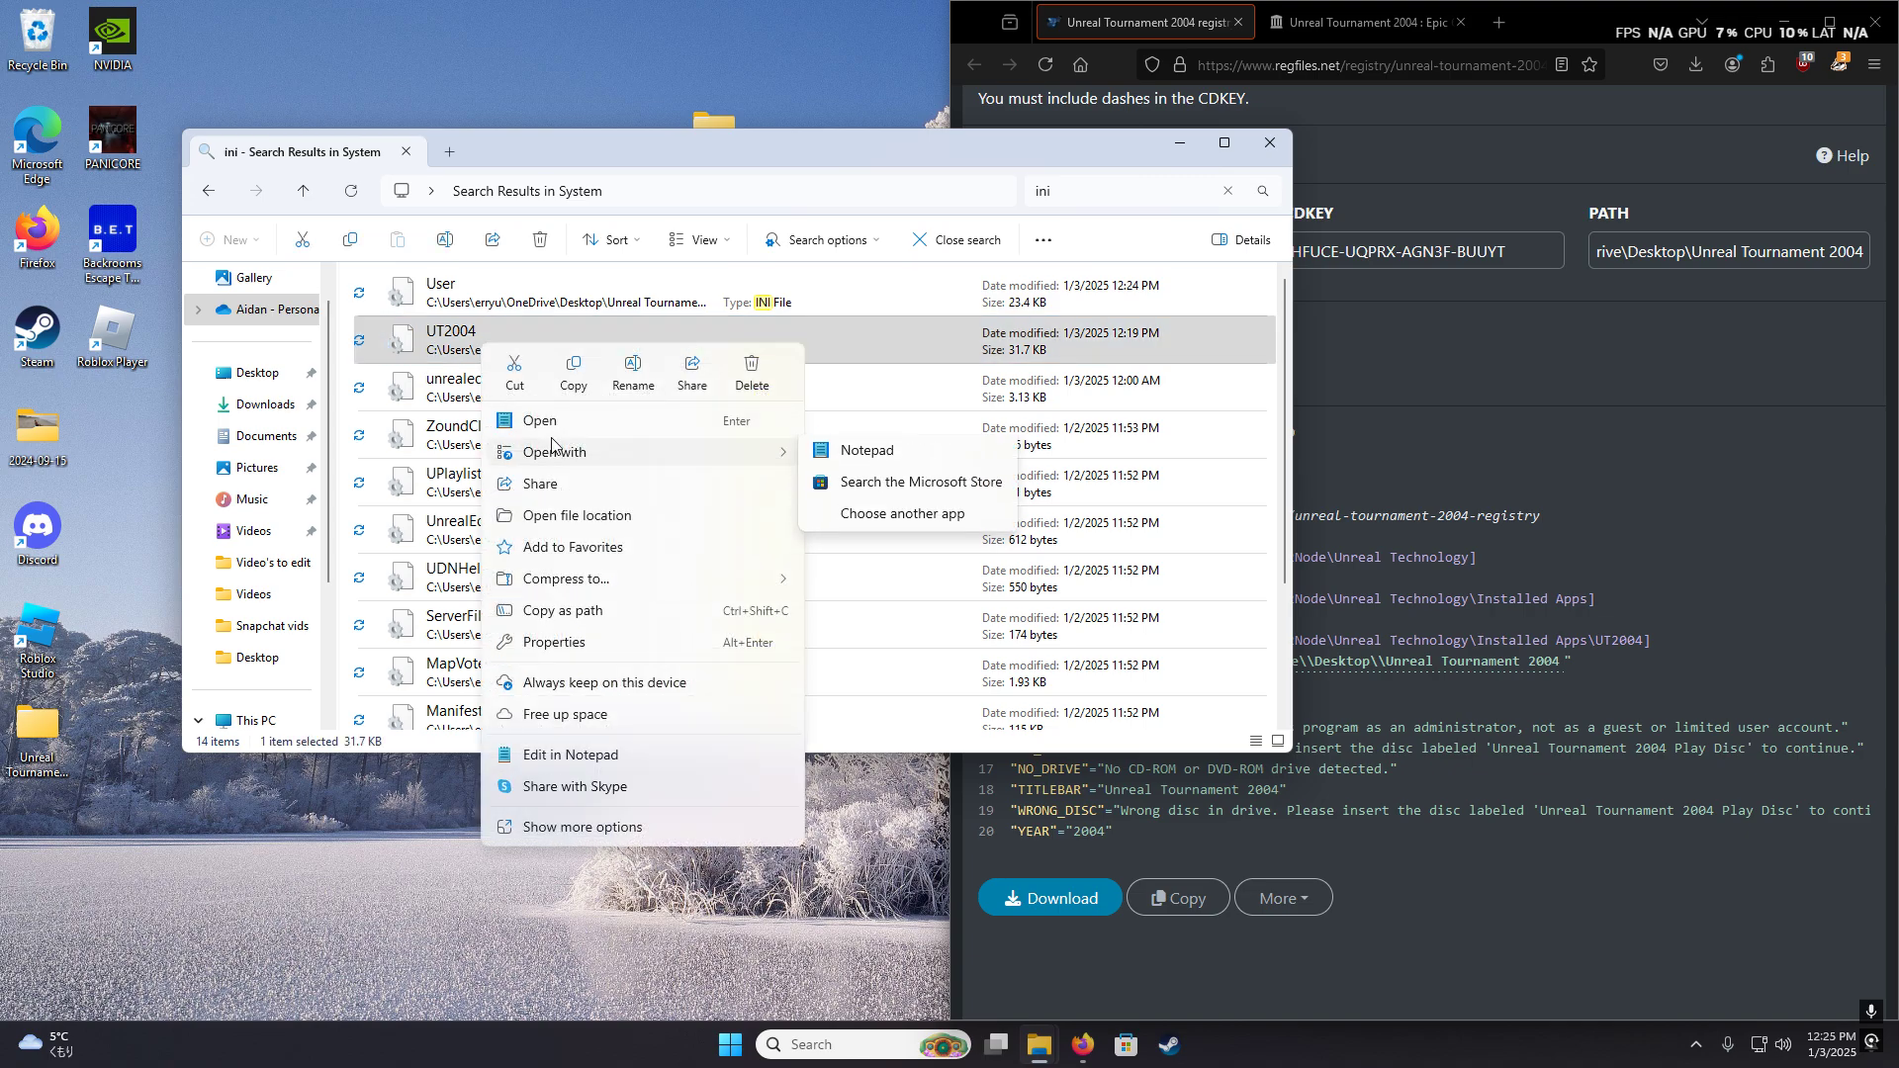
click(851, 452)
drag(740, 215, 3, 317)
click(930, 865)
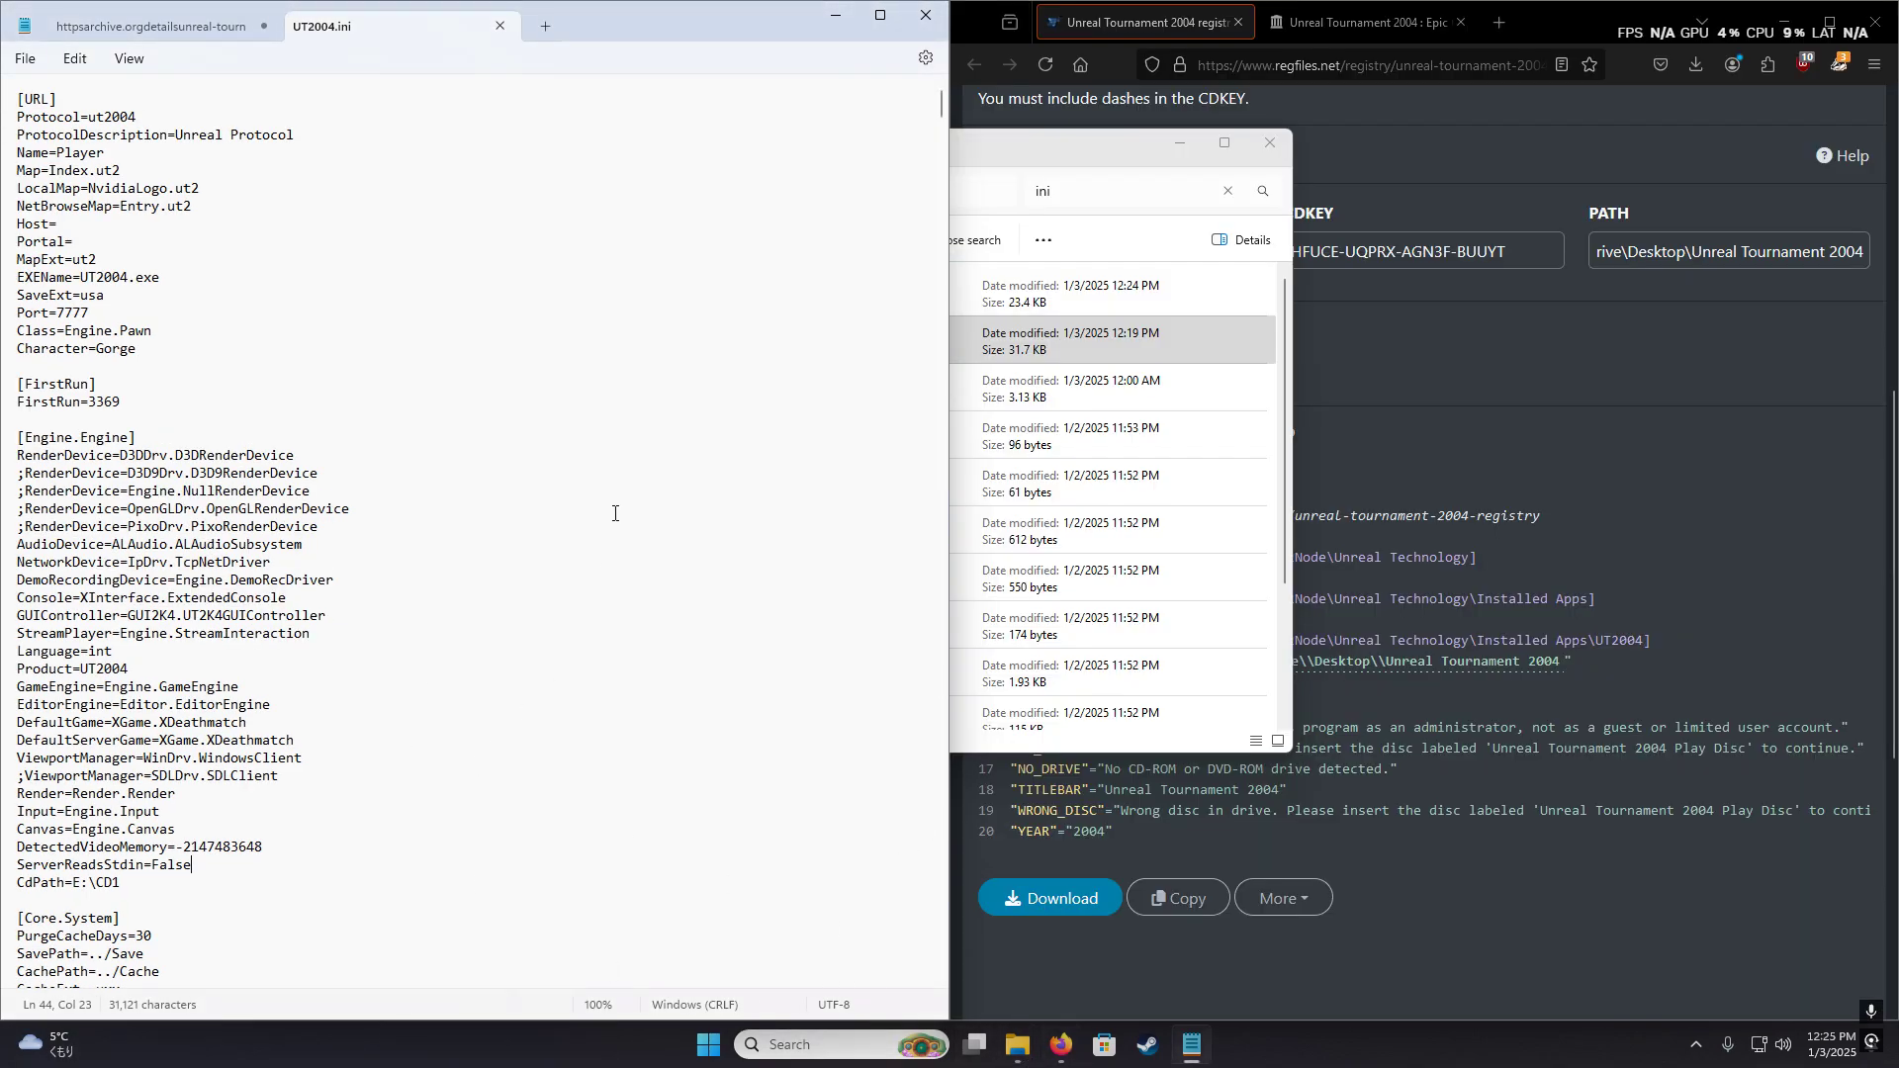
- Move the setup notes into a right-half window and select their two epicgames MasterServerList lines
drag(148, 25, 386, 28)
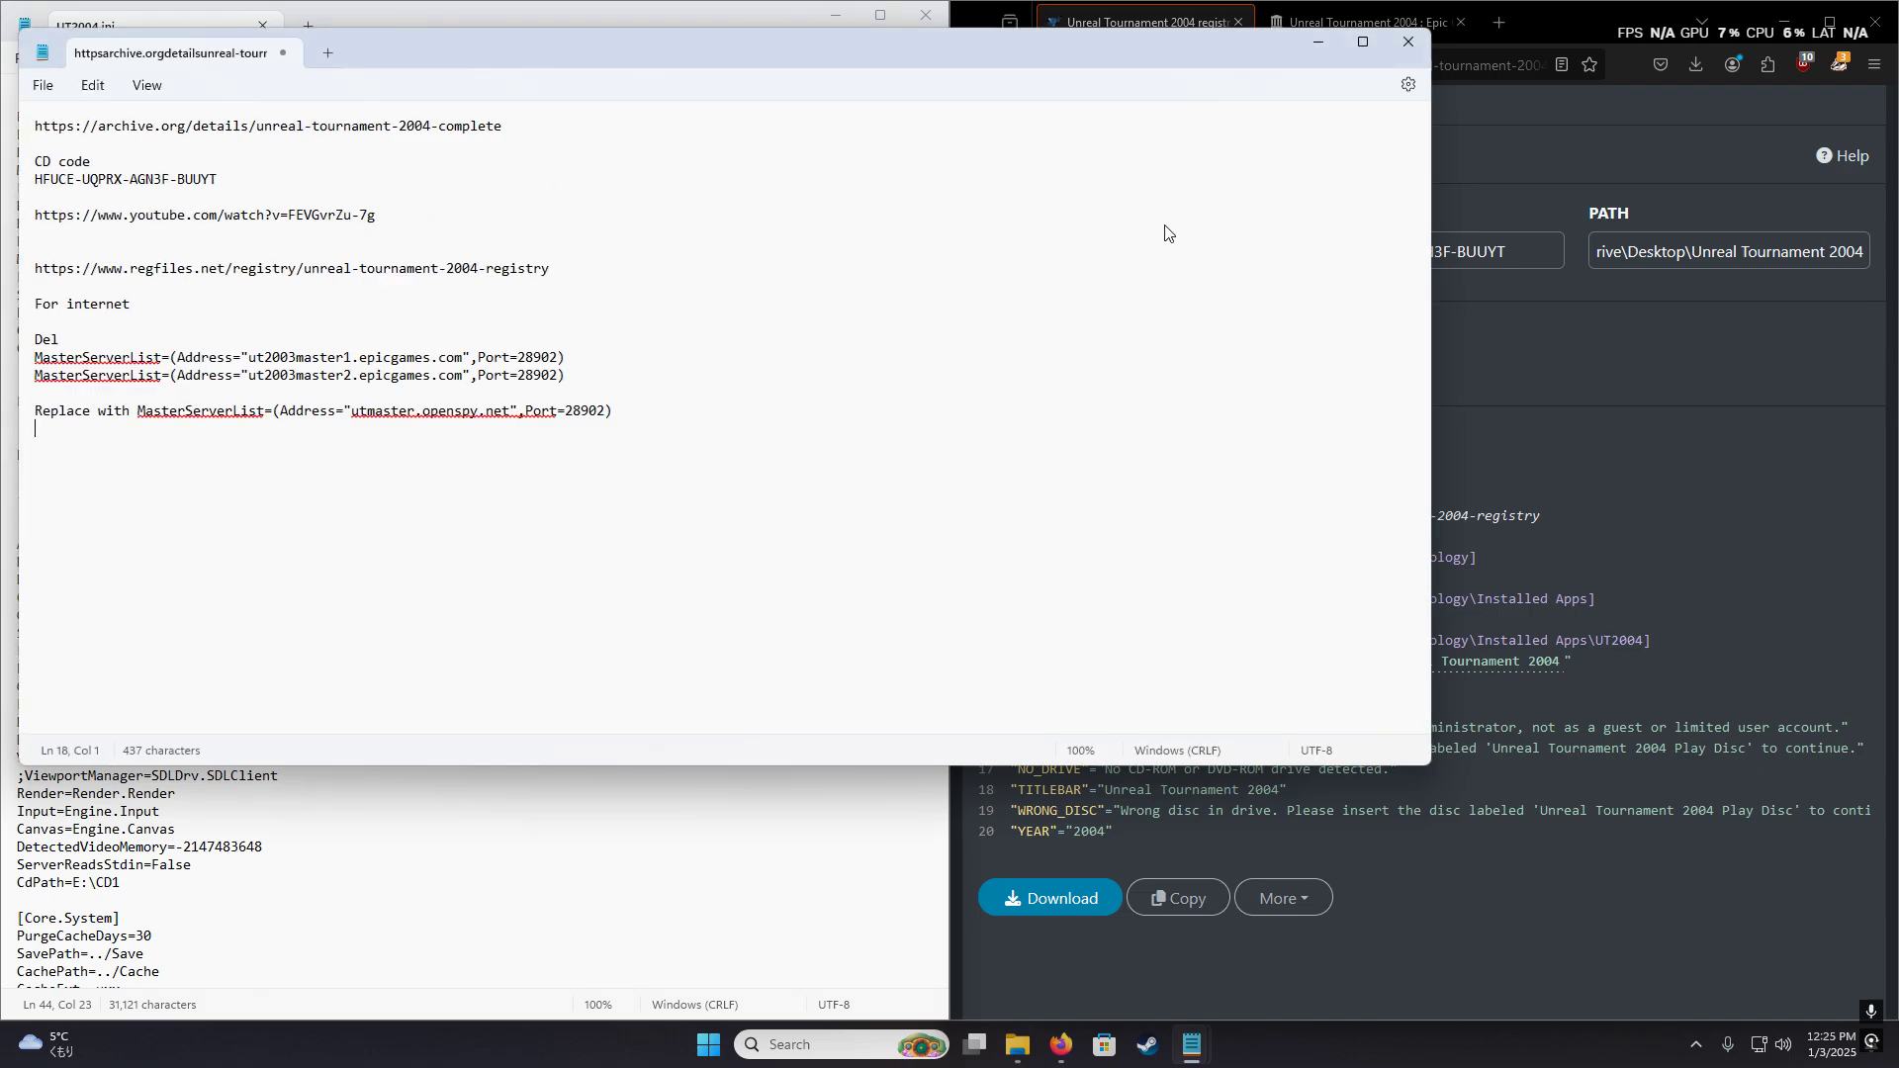
key(super+Right)
click(1494, 351)
shift+click(977, 354)
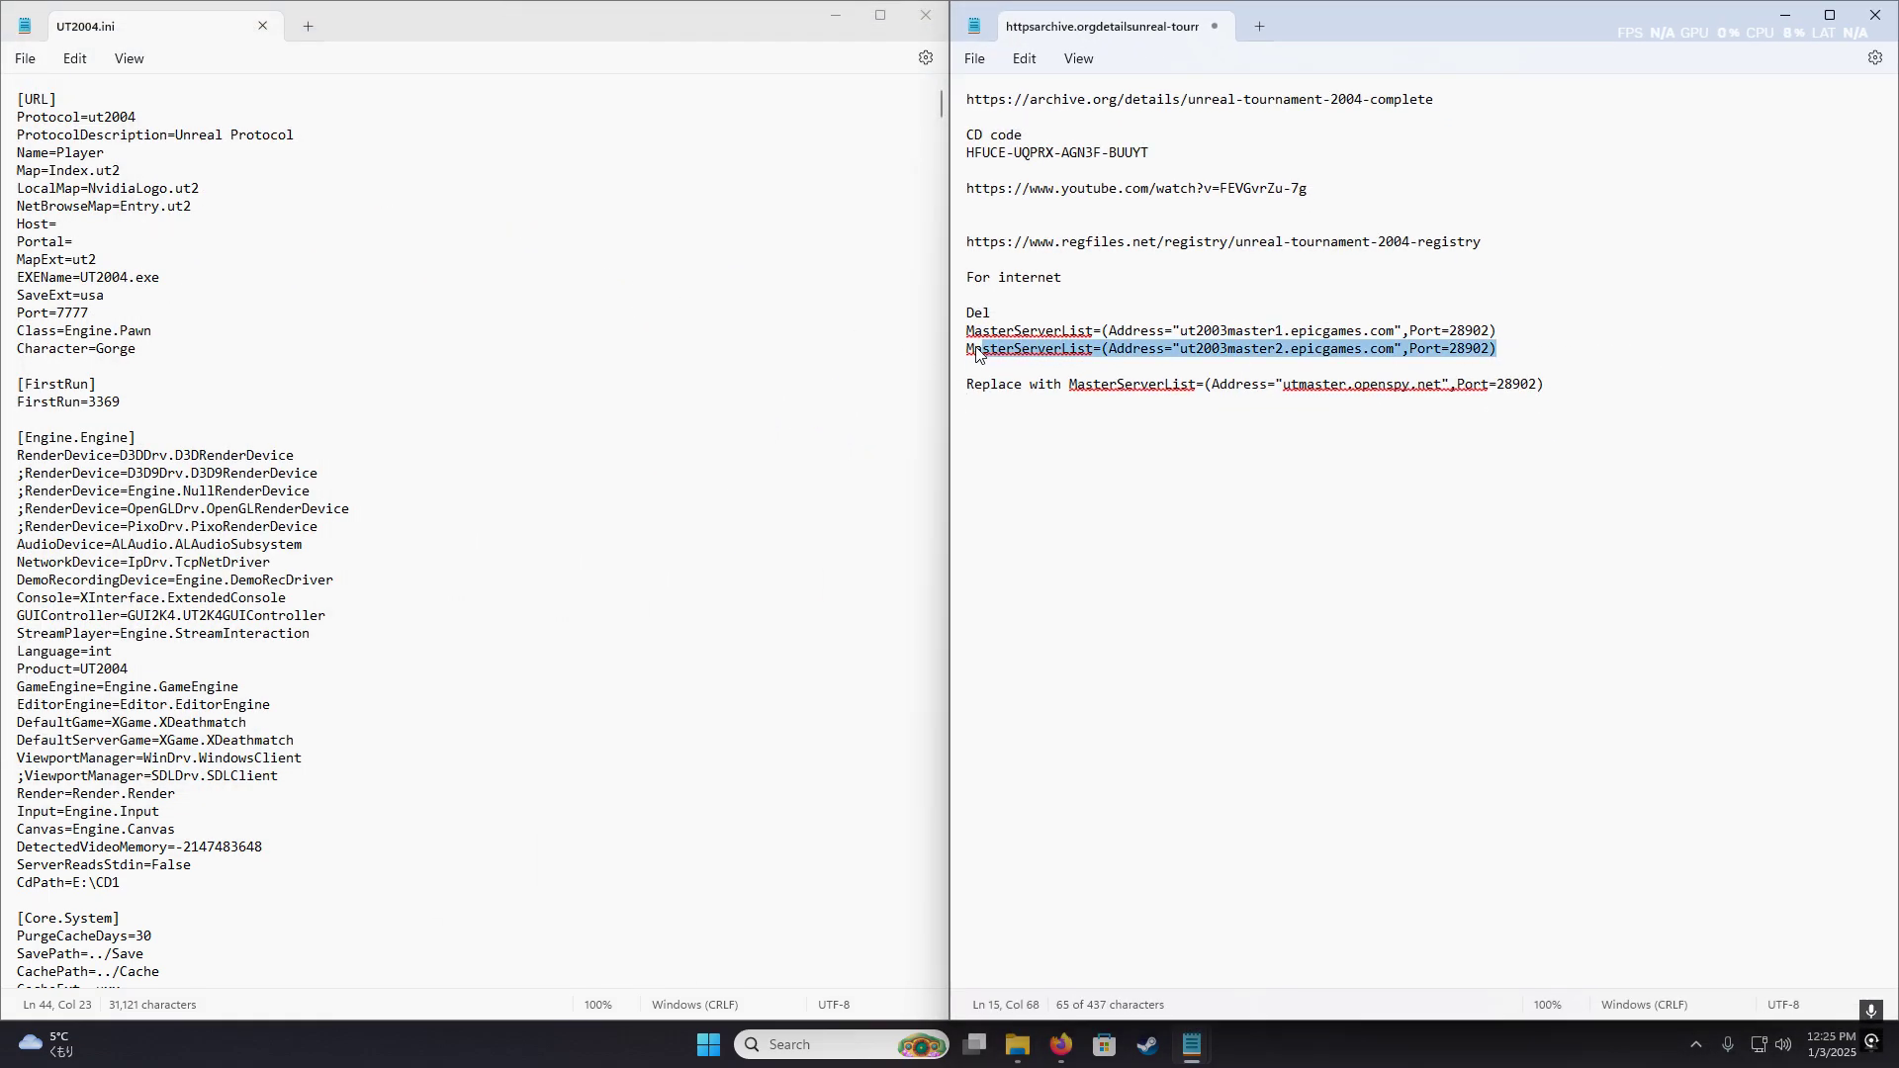
triple_click(951, 338)
drag(1500, 348, 951, 339)
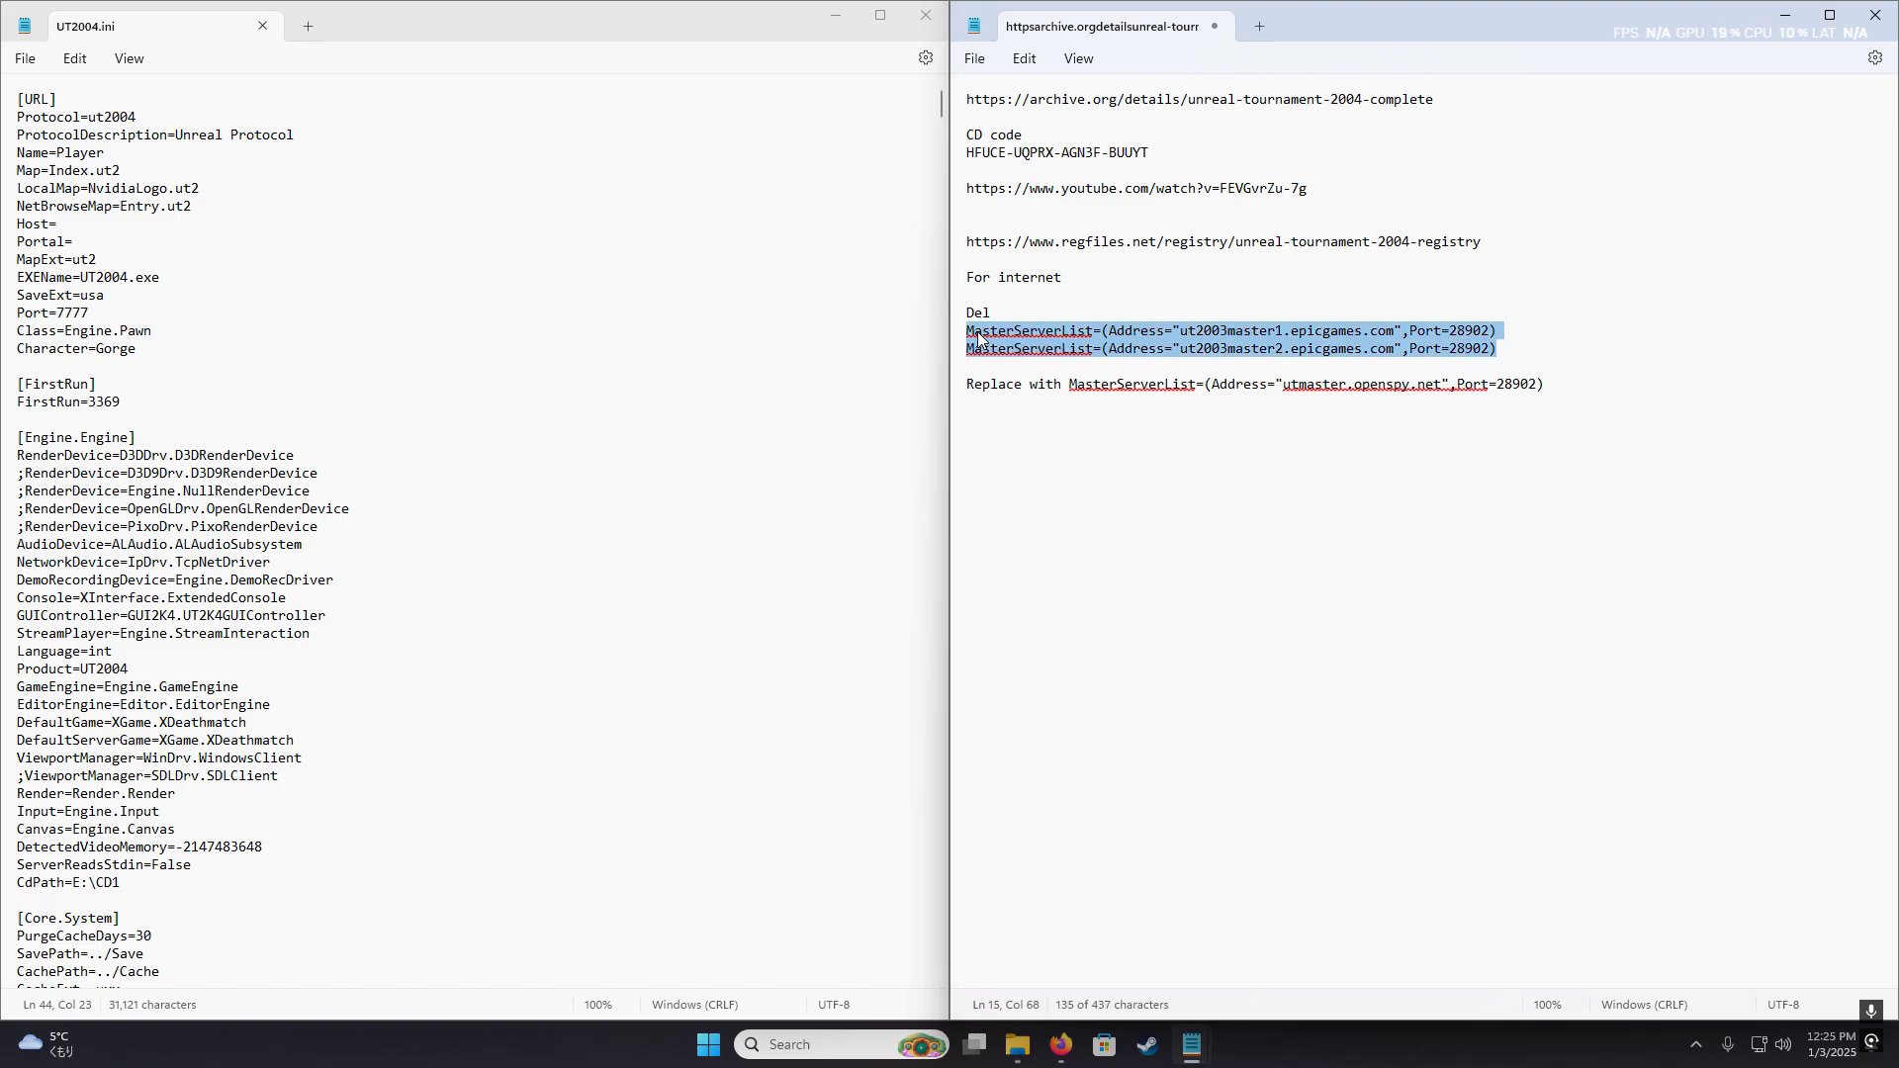
- Search UT2004.ini for 'maste' and select its two epicgames MasterServerList lines
click(801, 323)
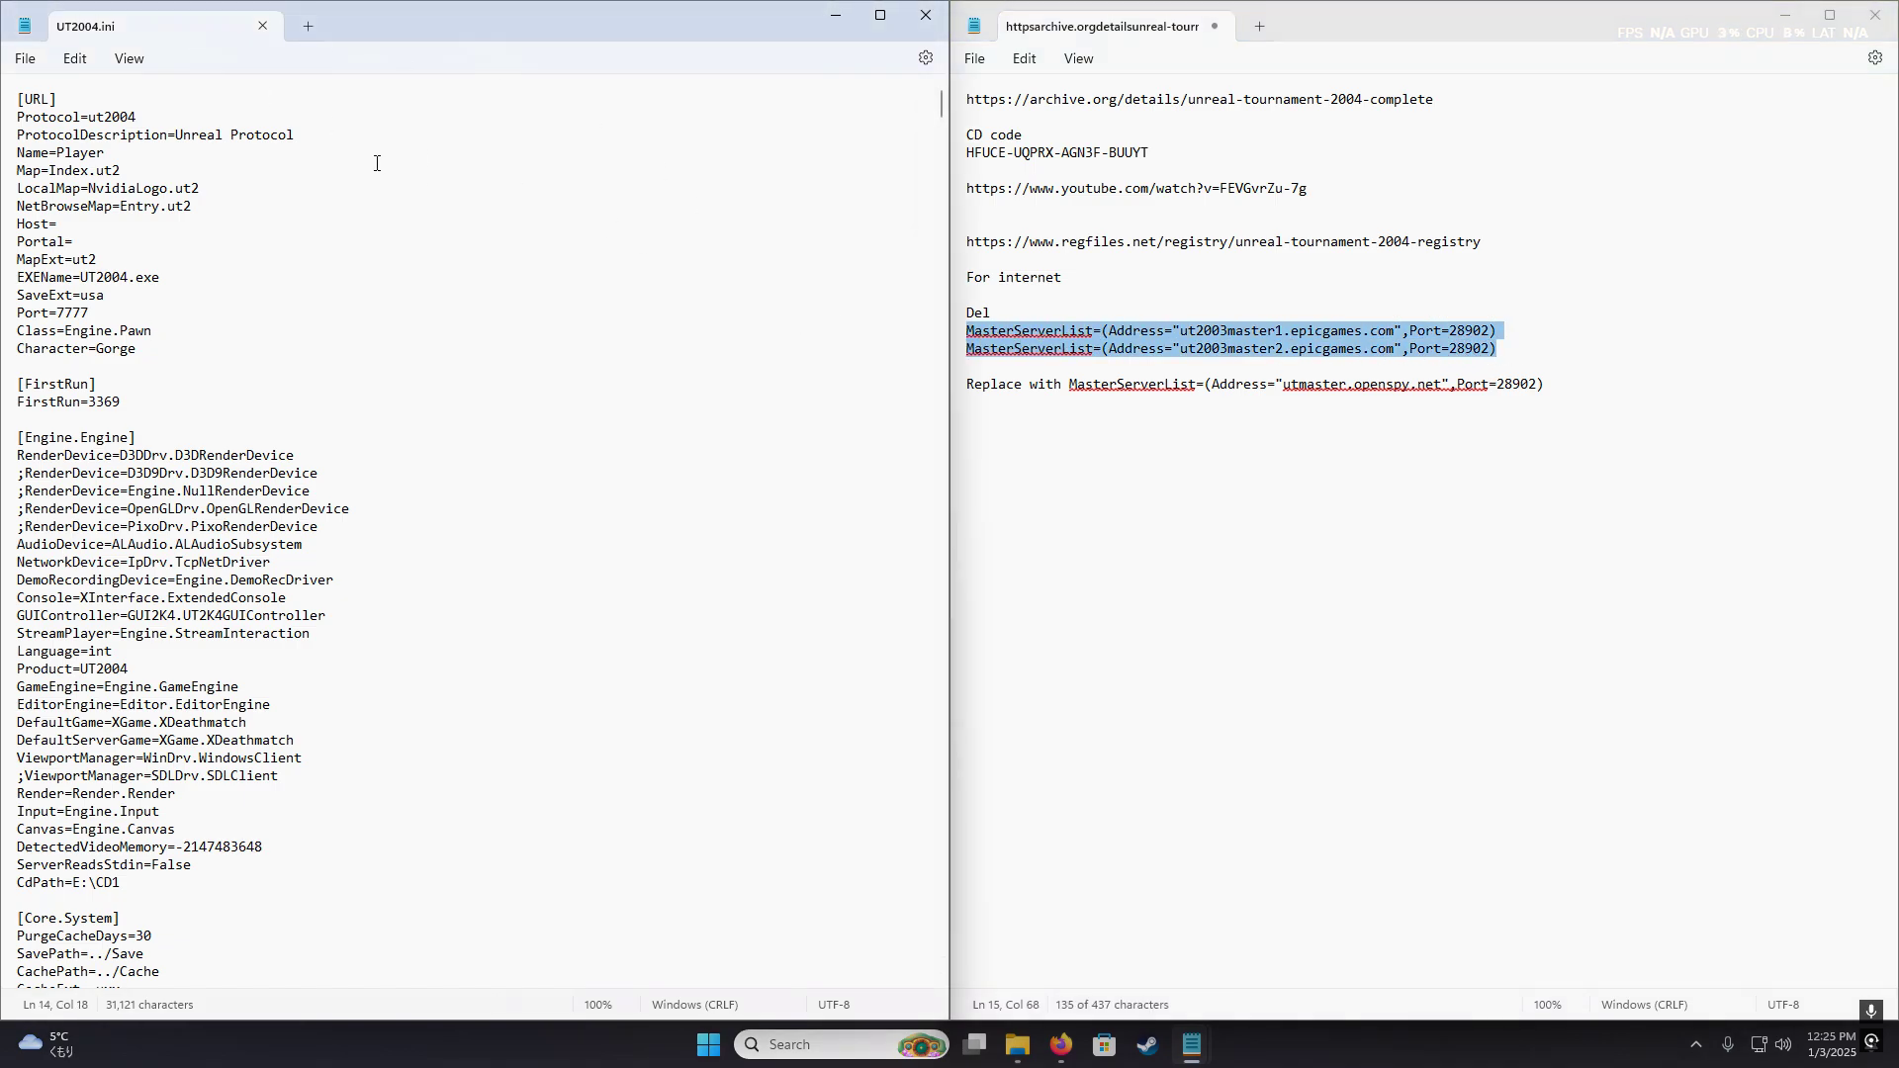
key(ctrl+f)
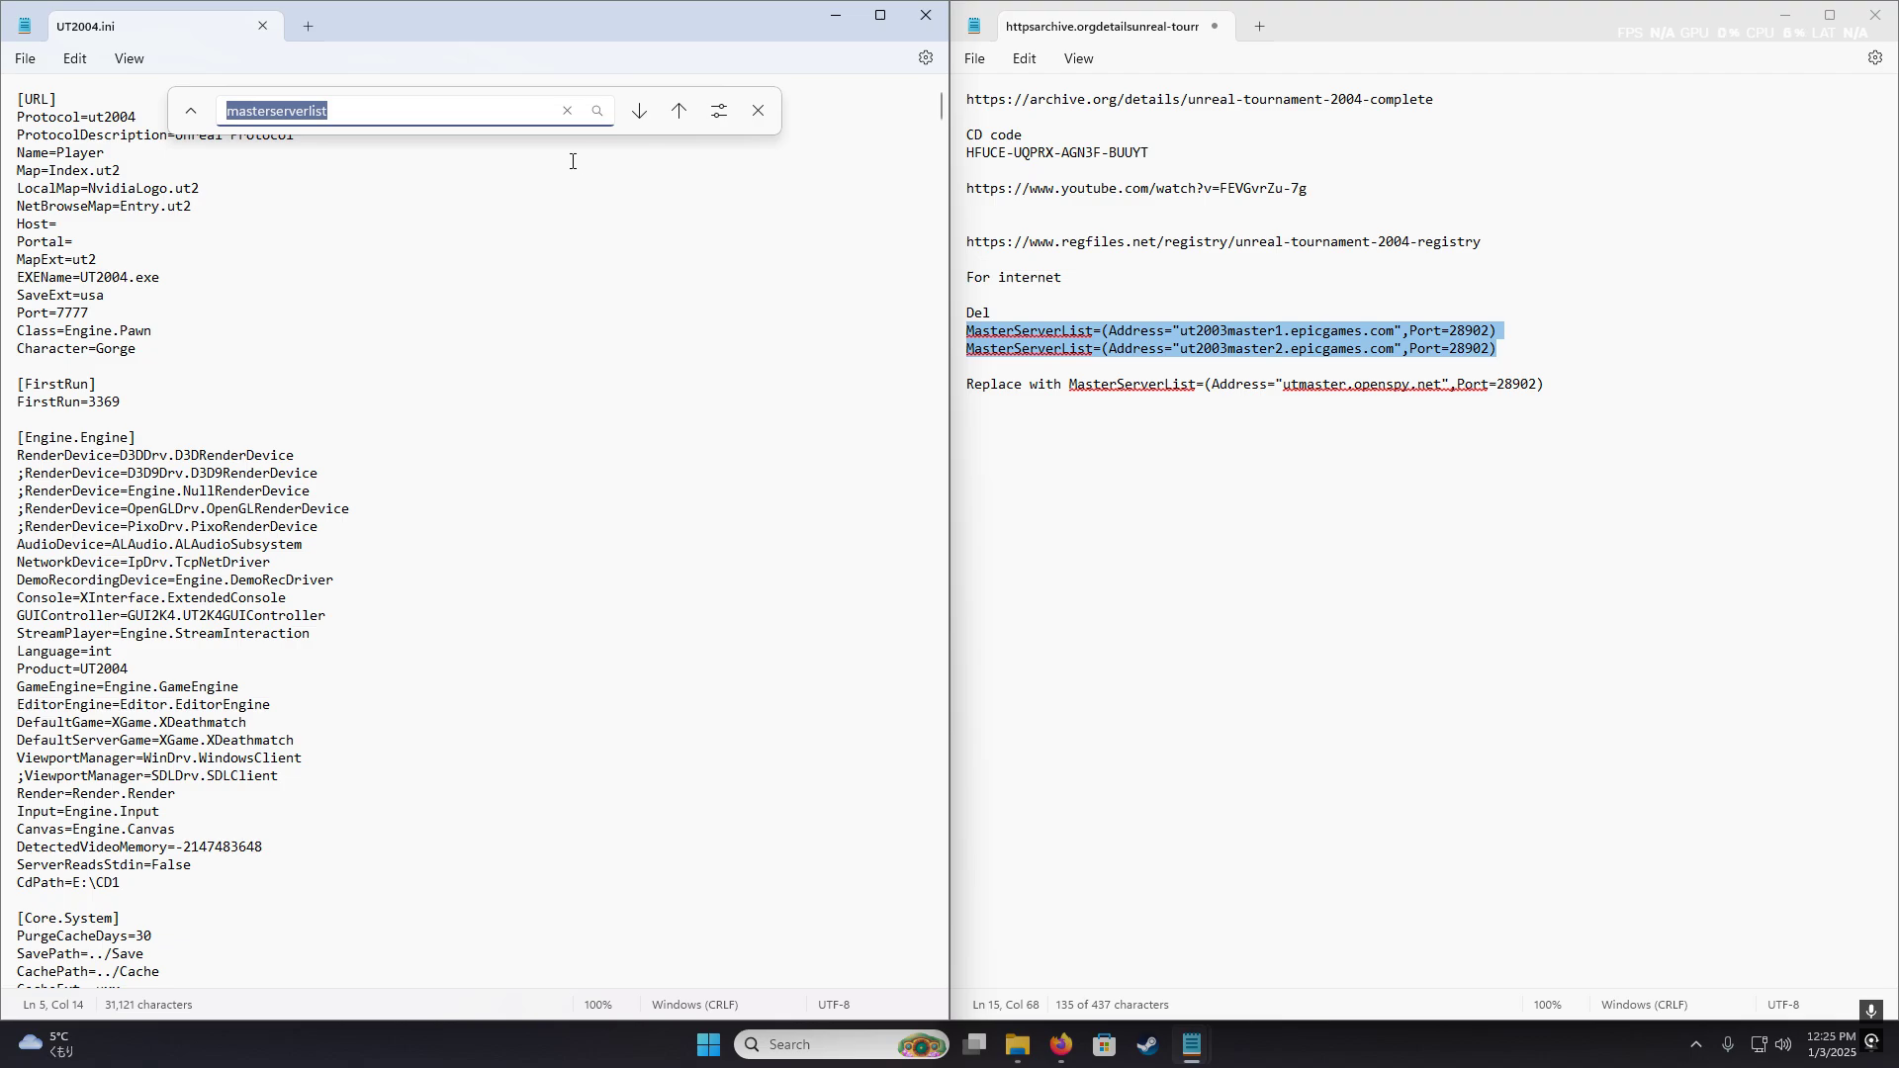
click(474, 110)
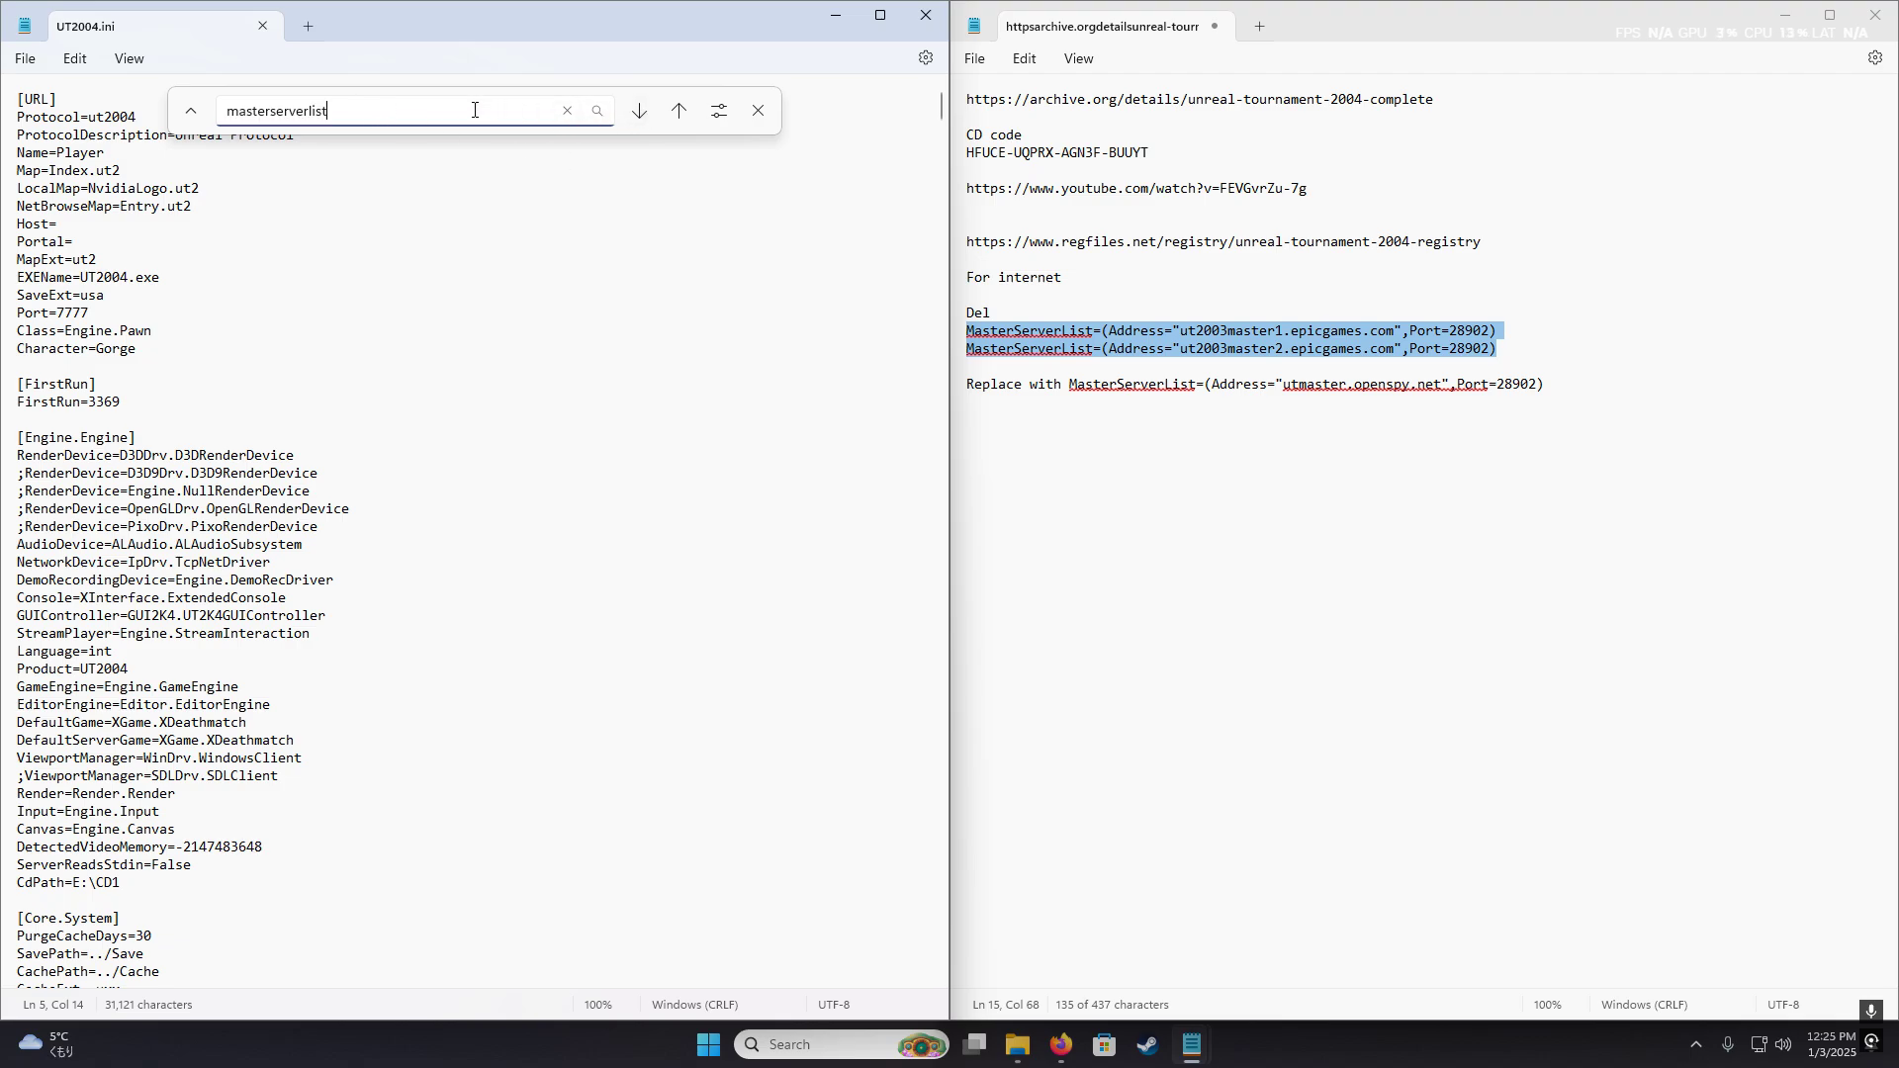
key(ctrl+a)
text(maste)
key(Return)
scroll(356, 613, down, 8)
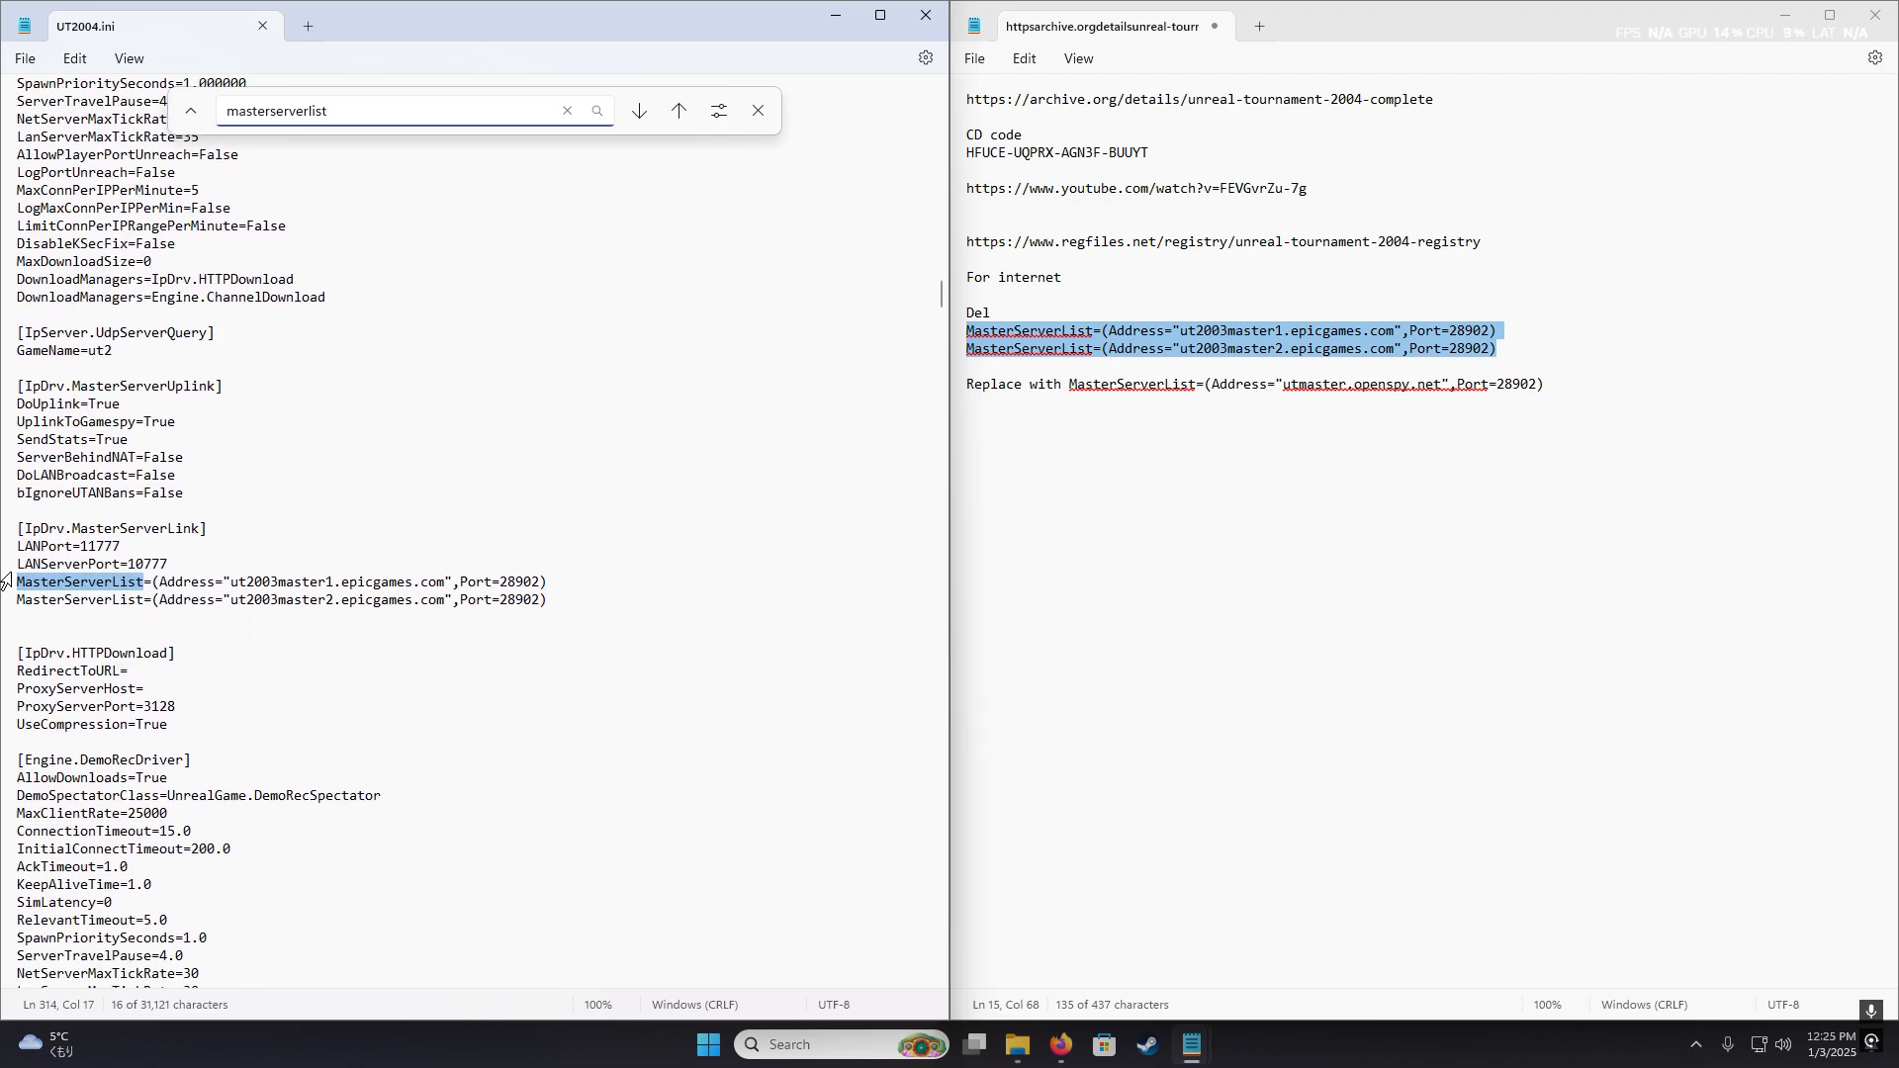
click(23, 586)
drag(549, 613, 9, 595)
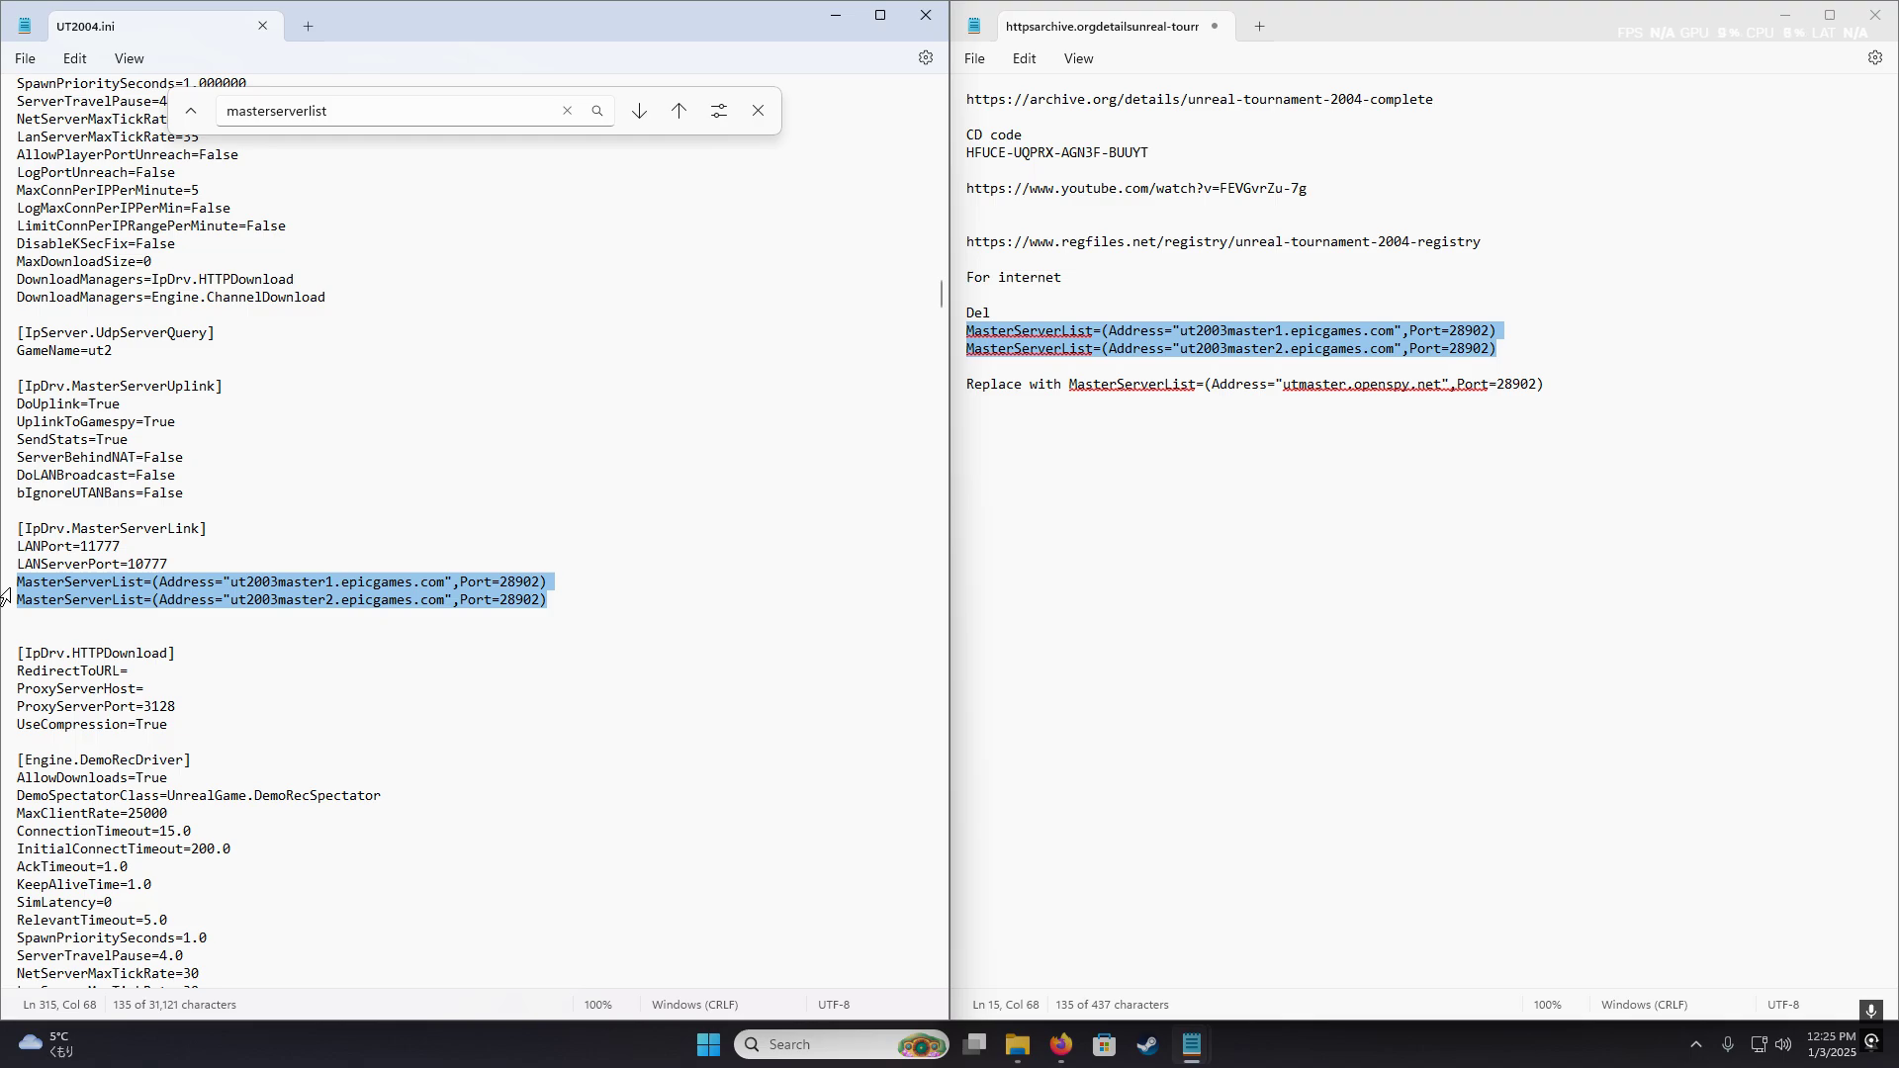
- Replace the old master server lines with the utmaster.openspy.net port 28902 entry from the notes
key(Delete)
click(1574, 423)
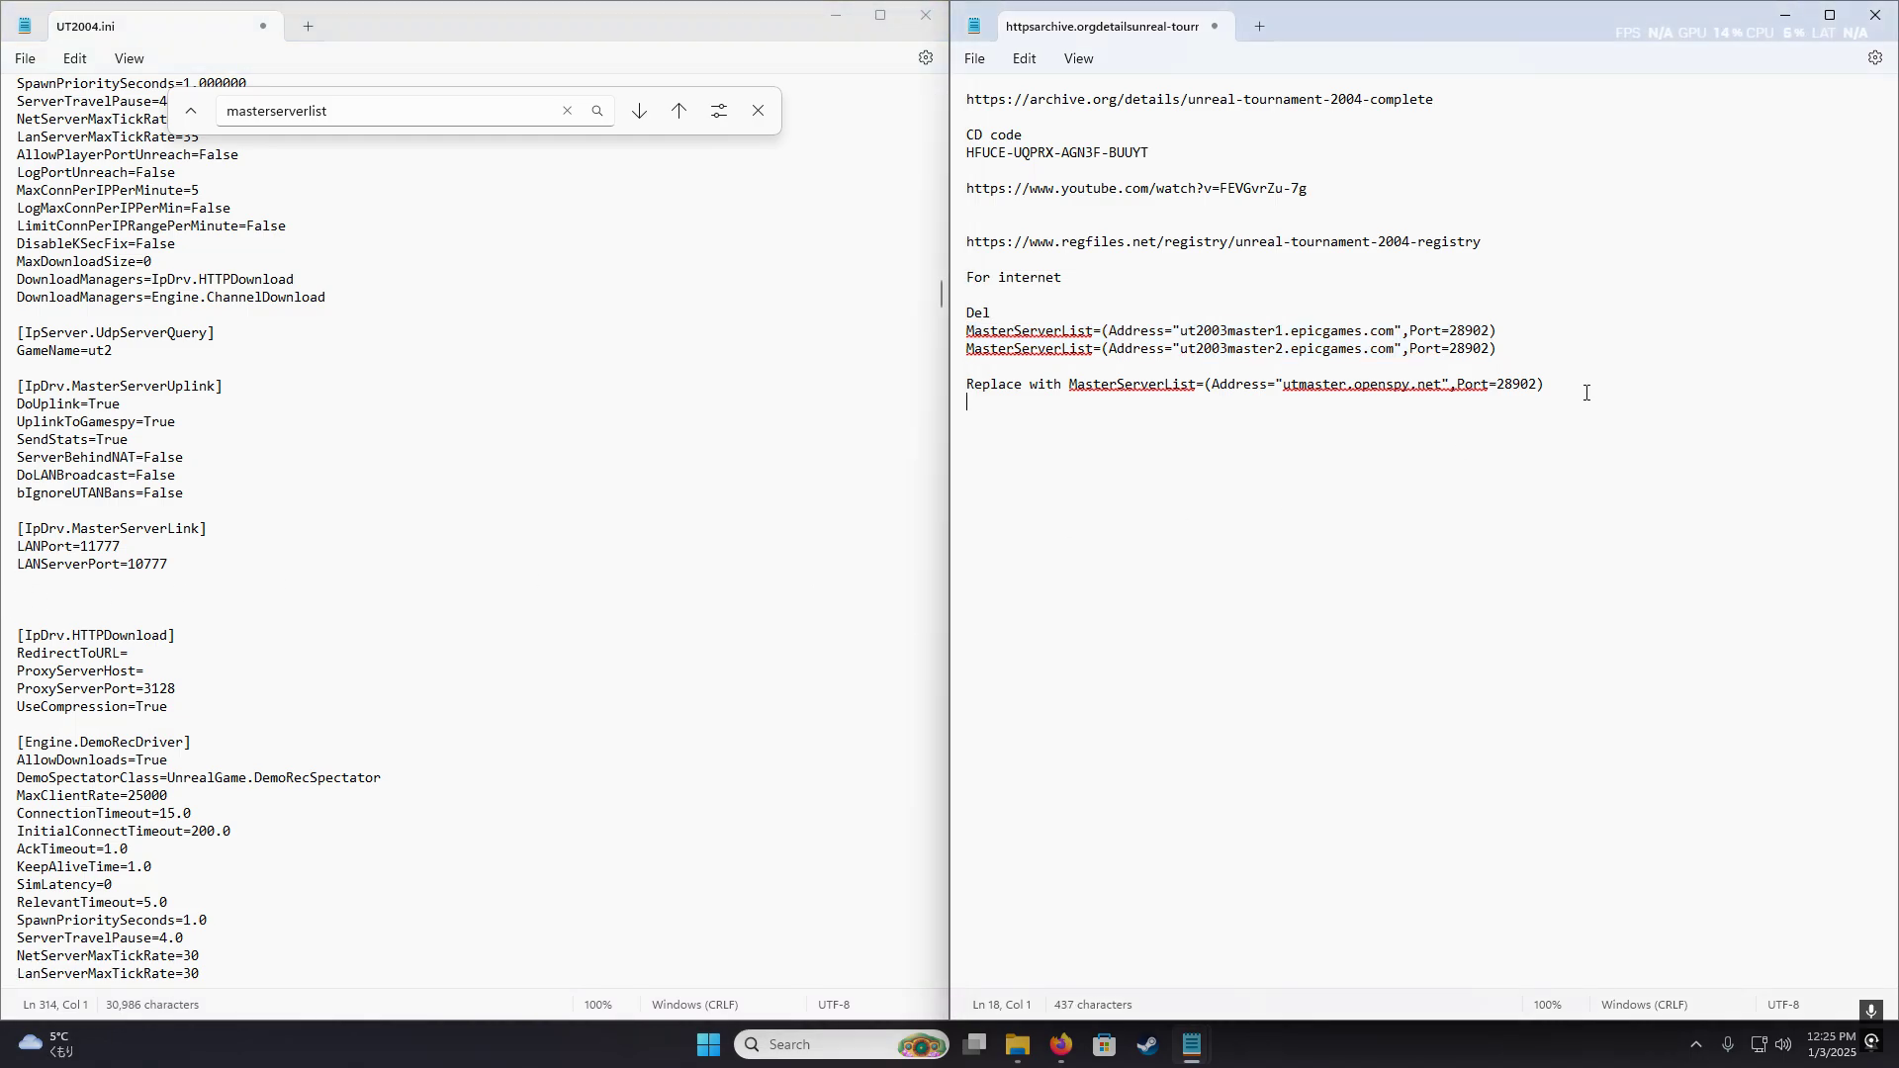
drag(1540, 398, 1112, 410)
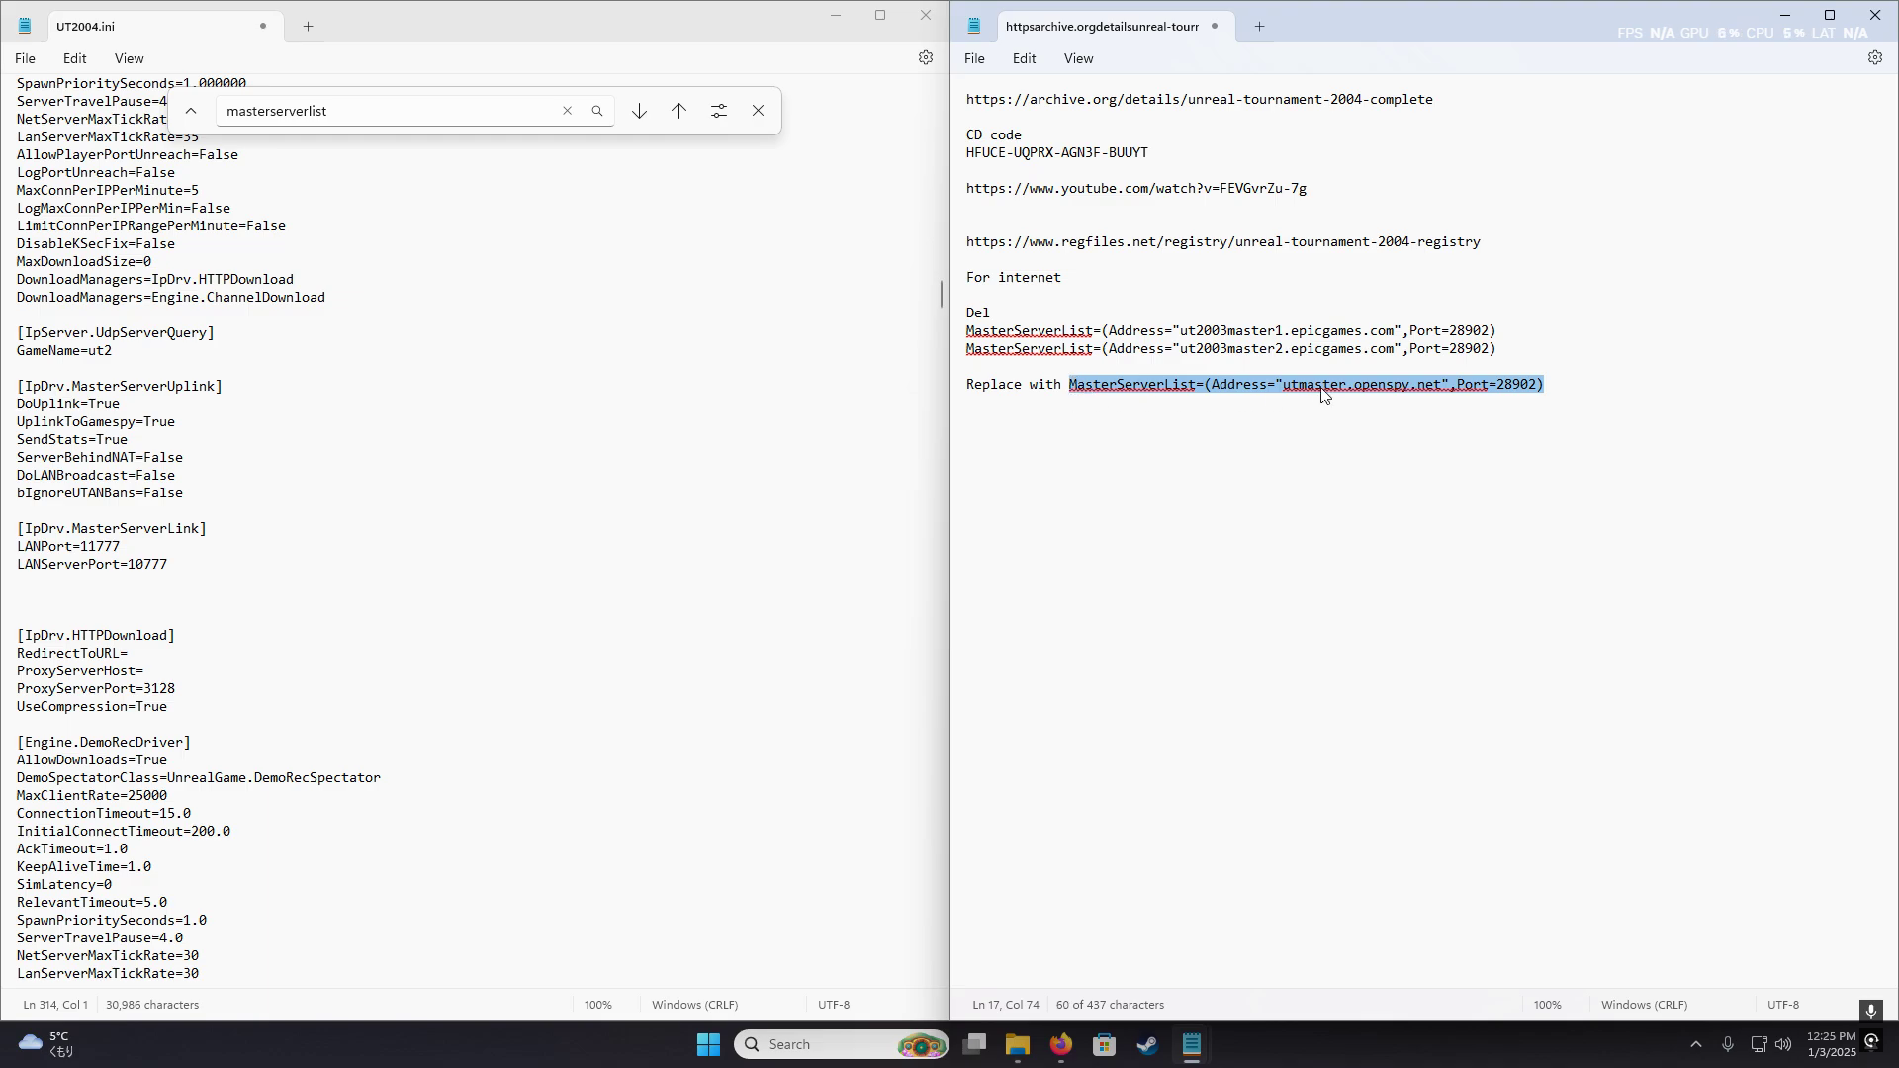
click(533, 587)
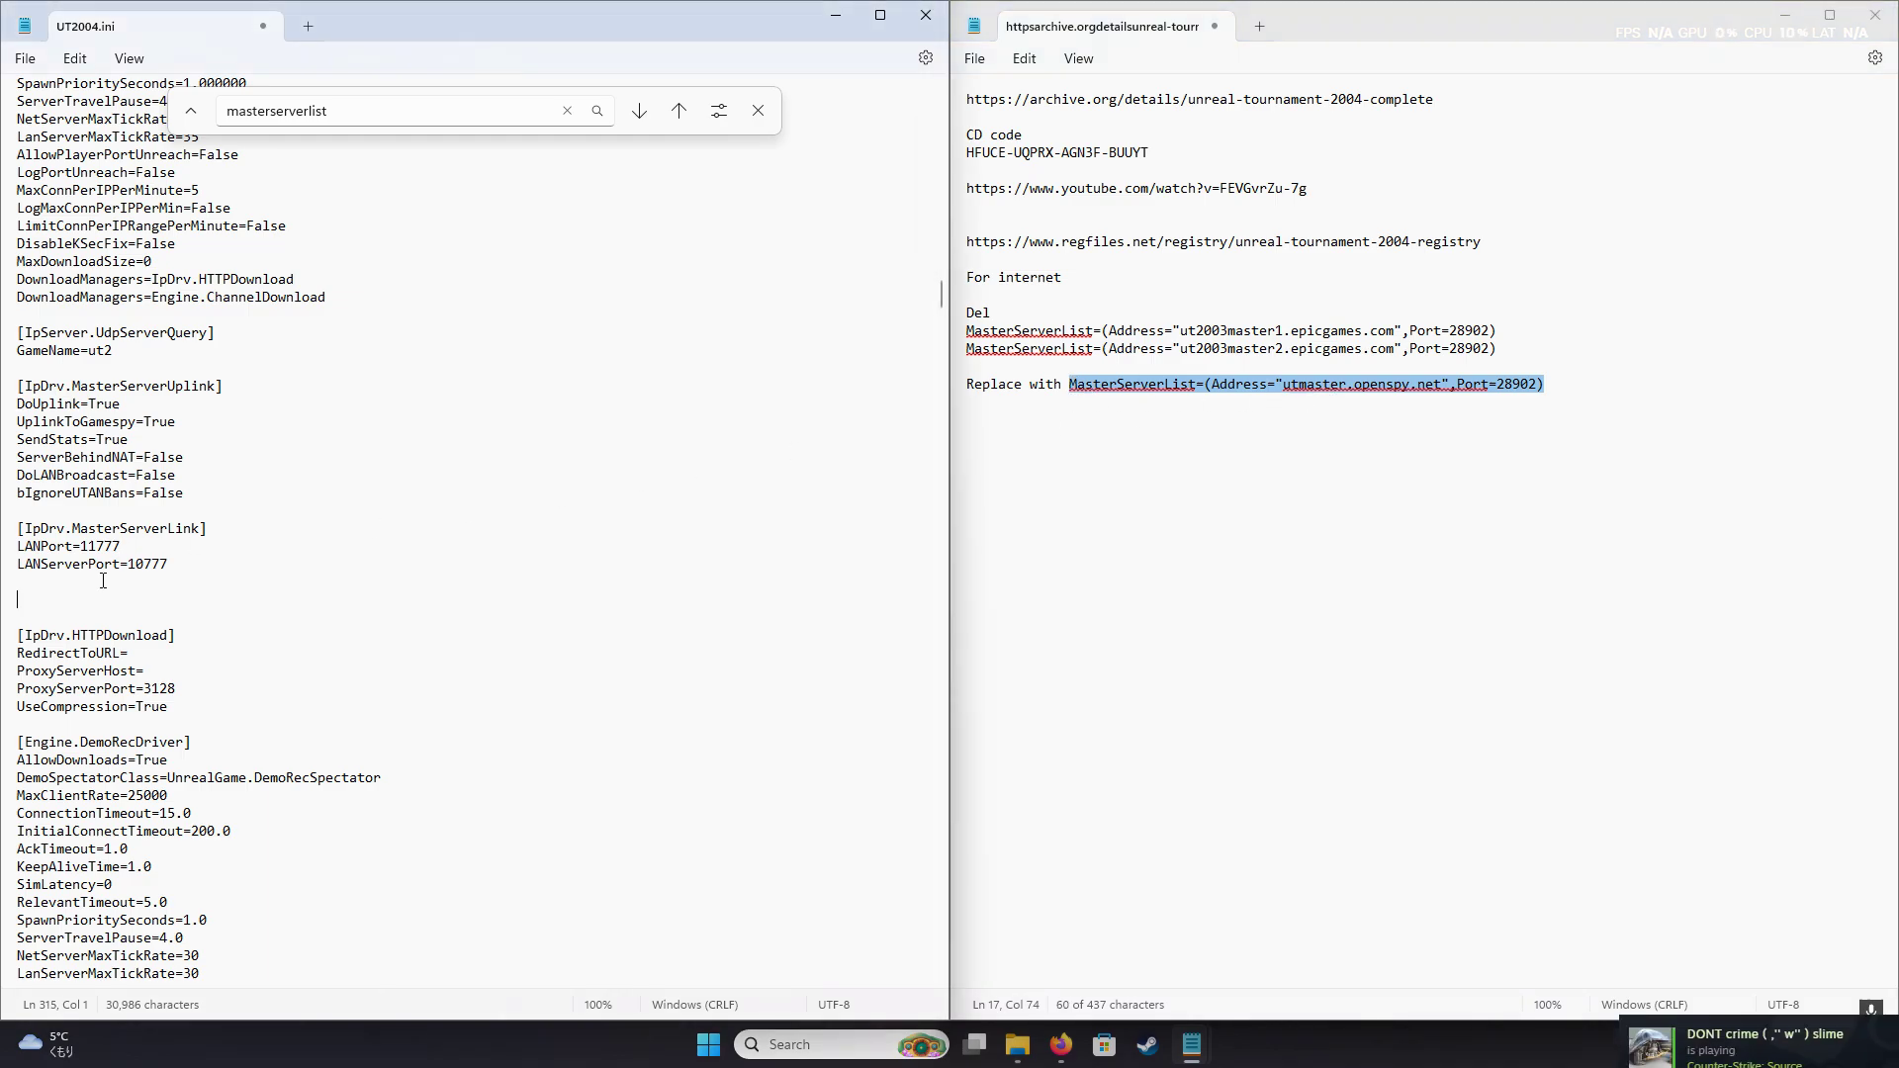
text(MasterServerList=(Address="utmaster.openspy.net",Port=28902))
key(shift+Down)
key(shift+Down)
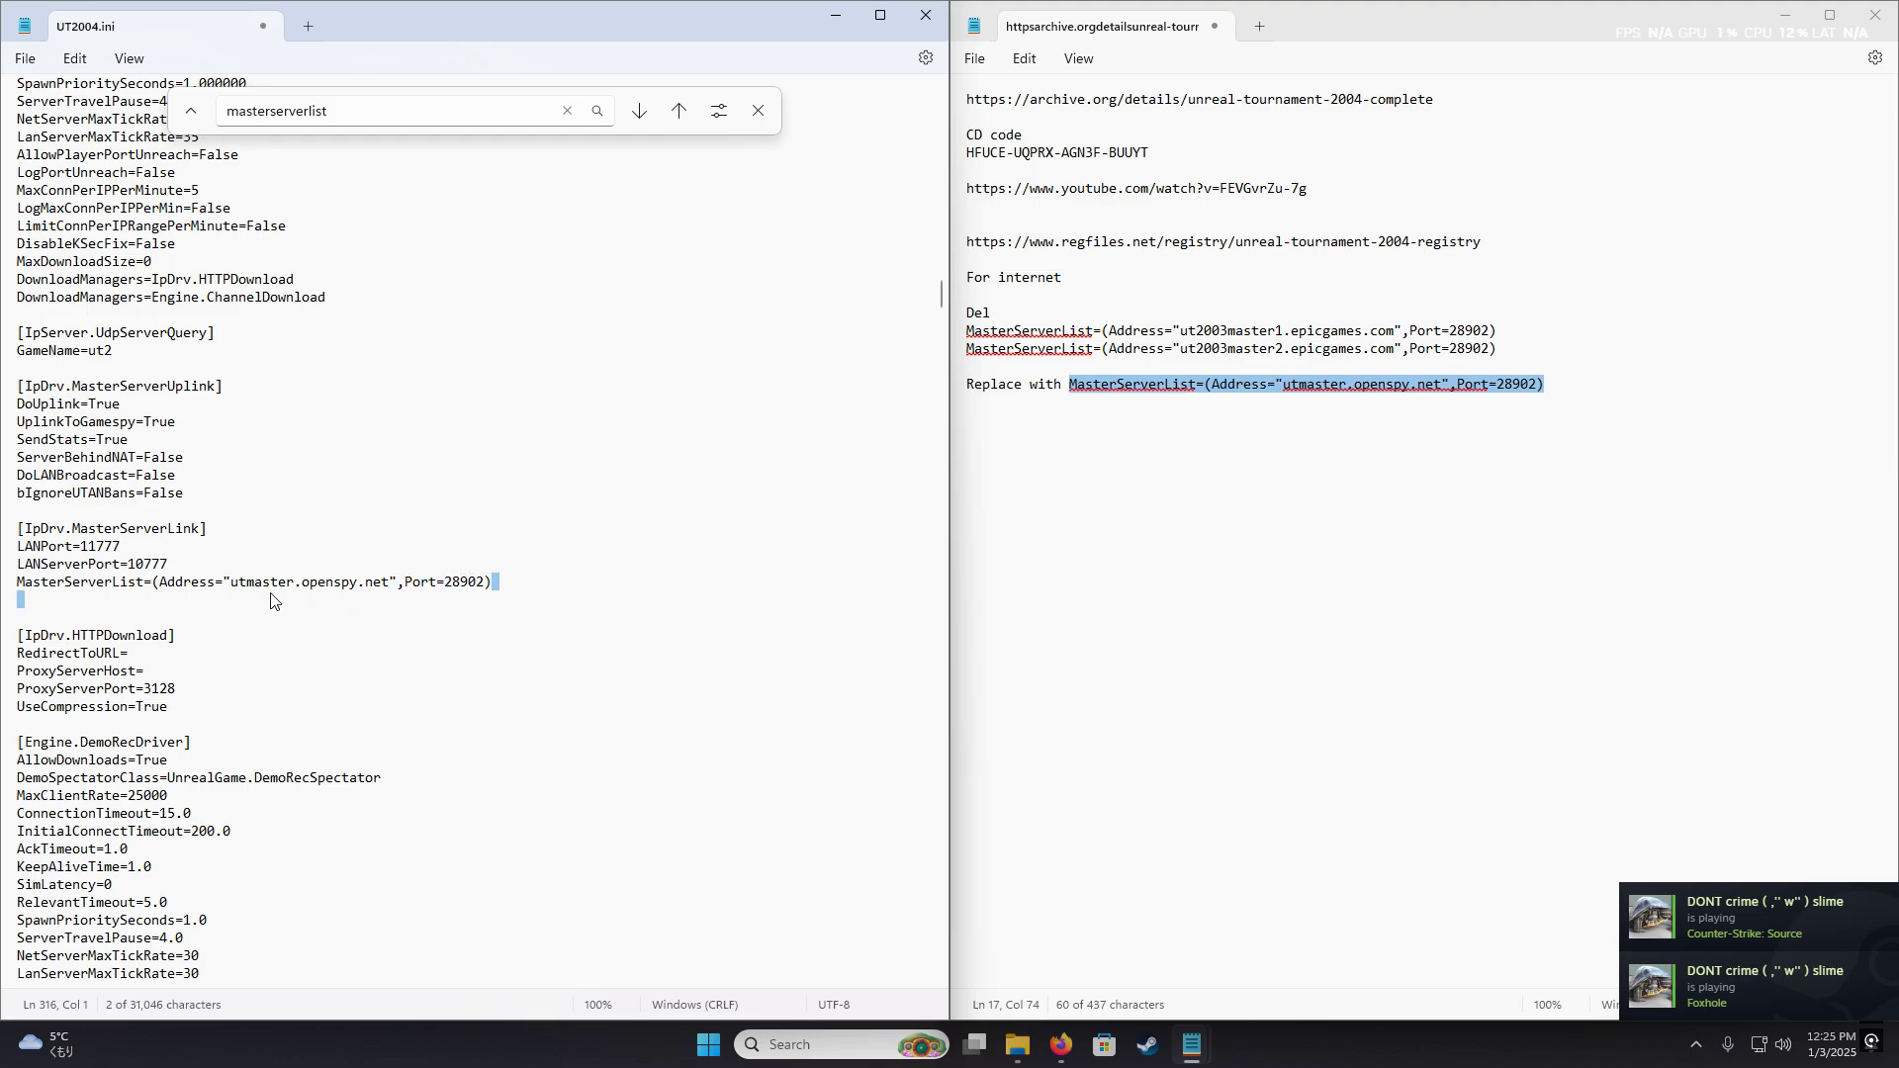
drag(229, 582, 17, 586)
click(495, 581)
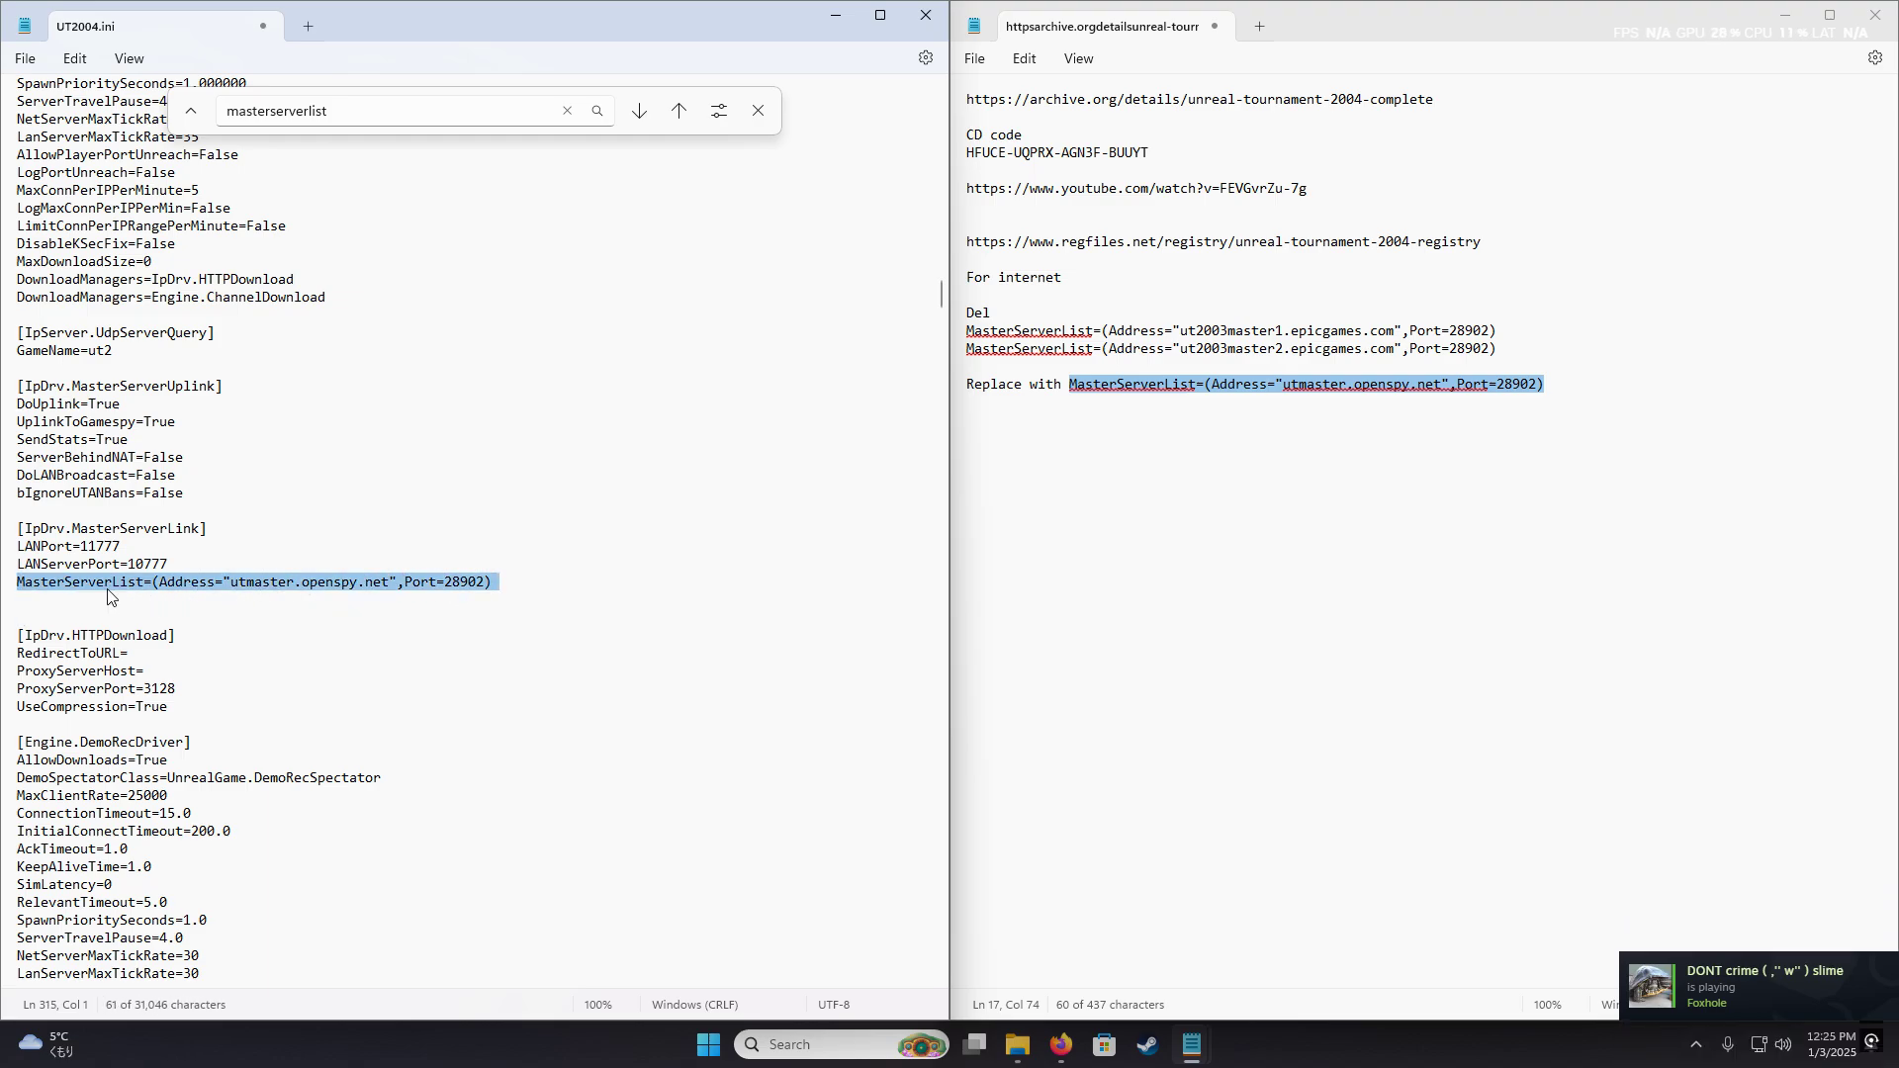
- Save and close UT2004.ini, clear the ini search, and launch UT2004.exe
click(759, 112)
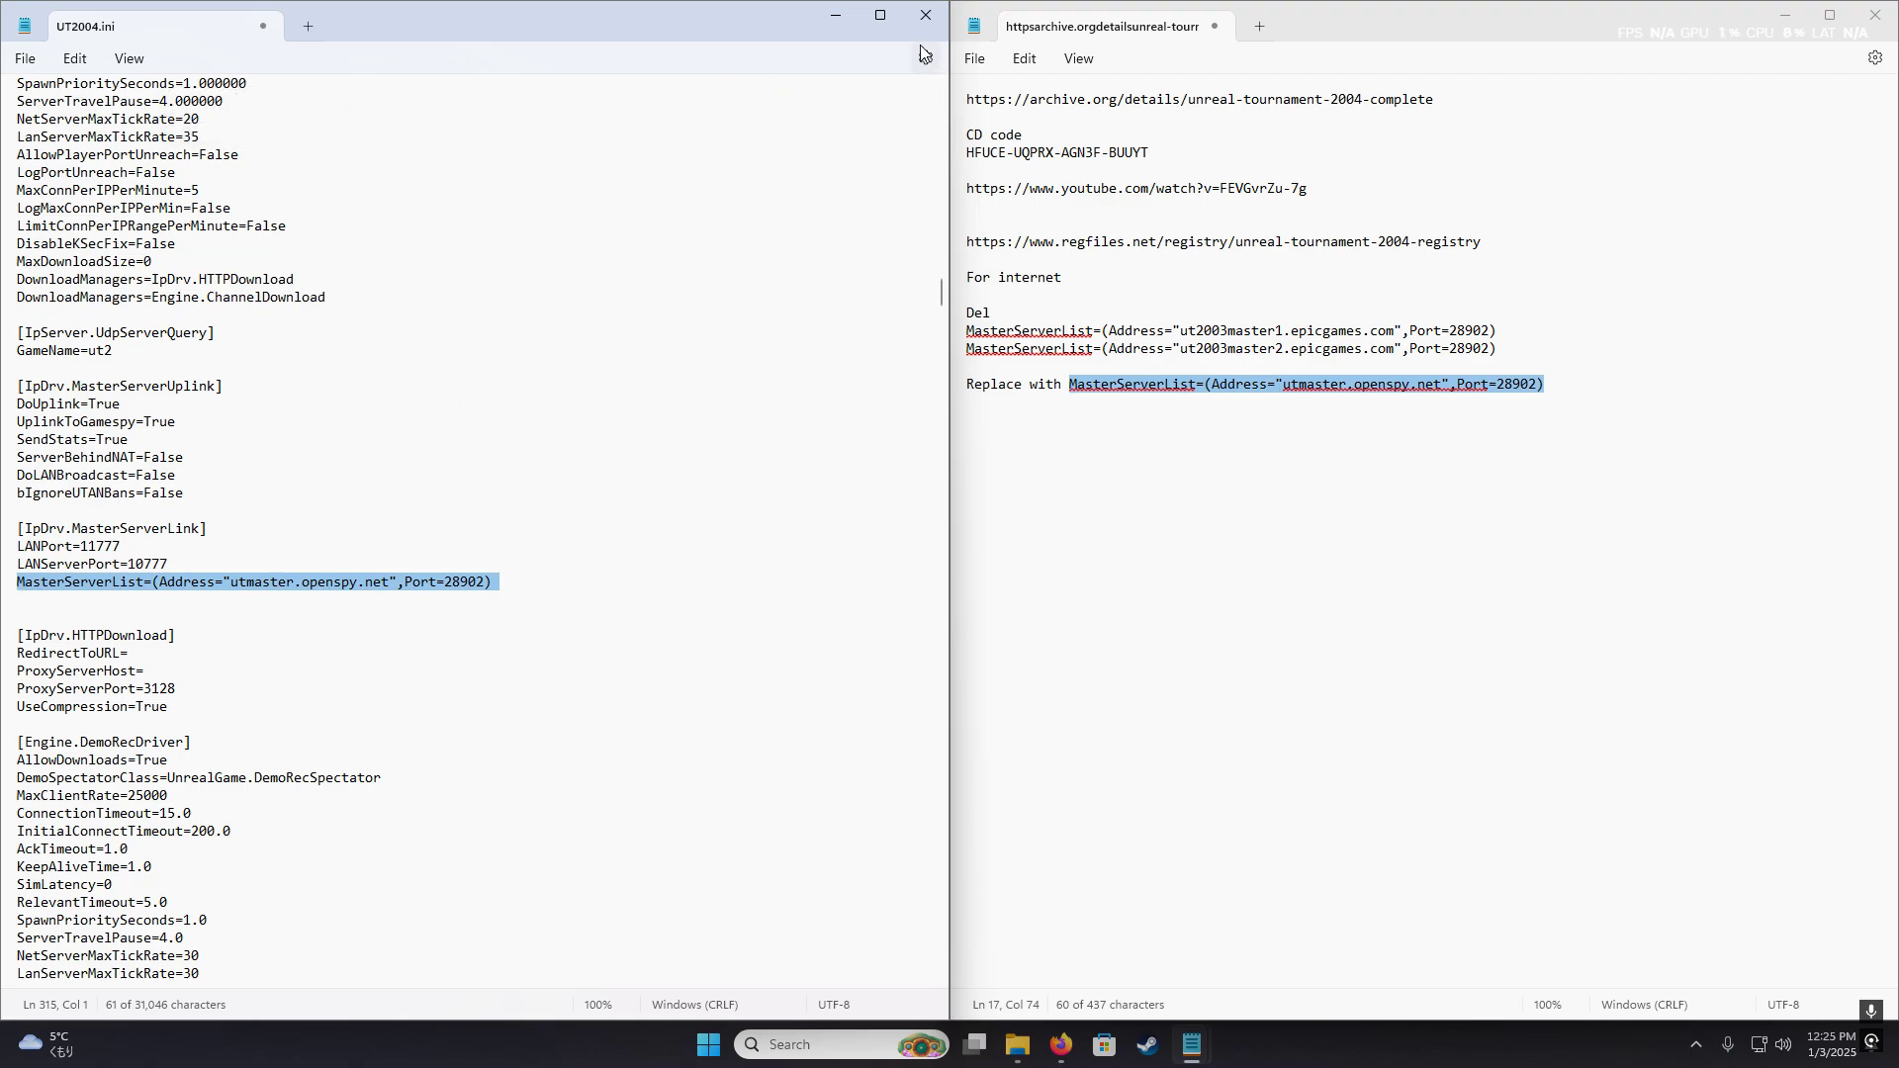
click(35, 61)
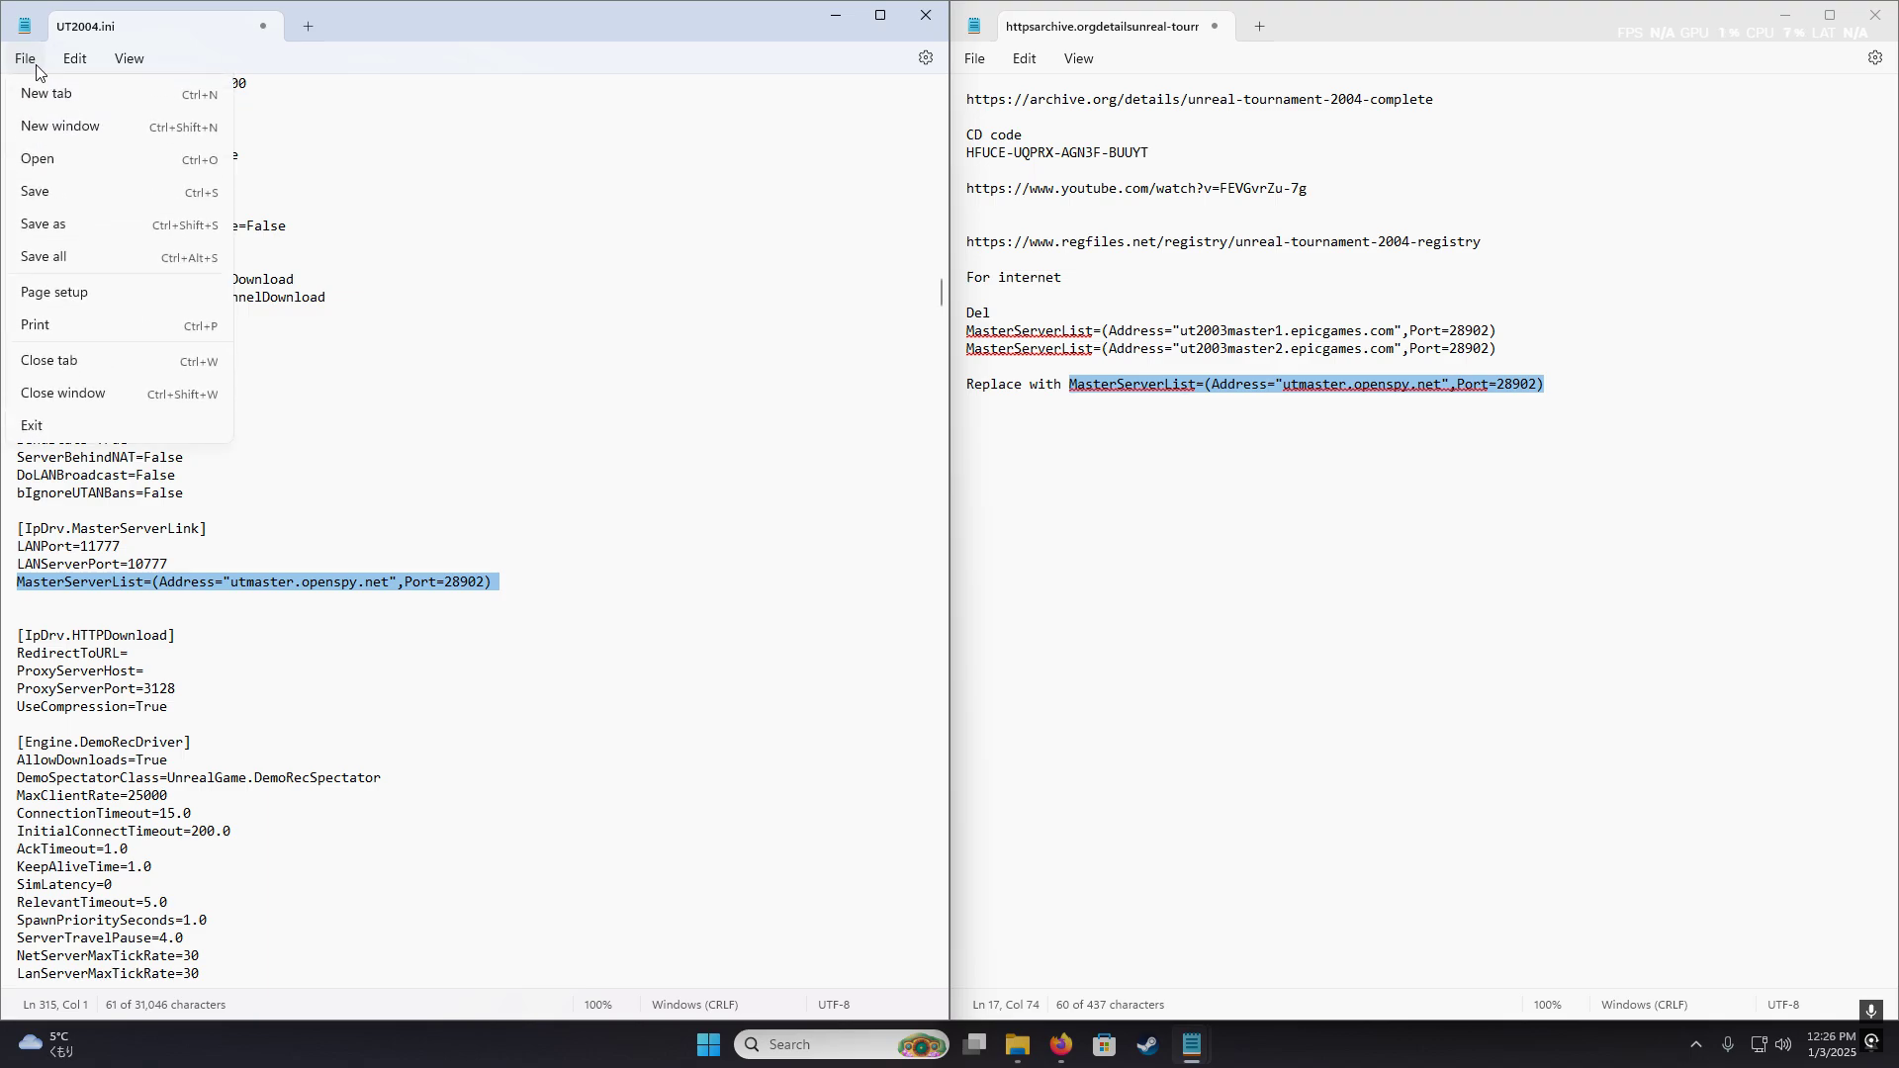
click(27, 193)
click(926, 14)
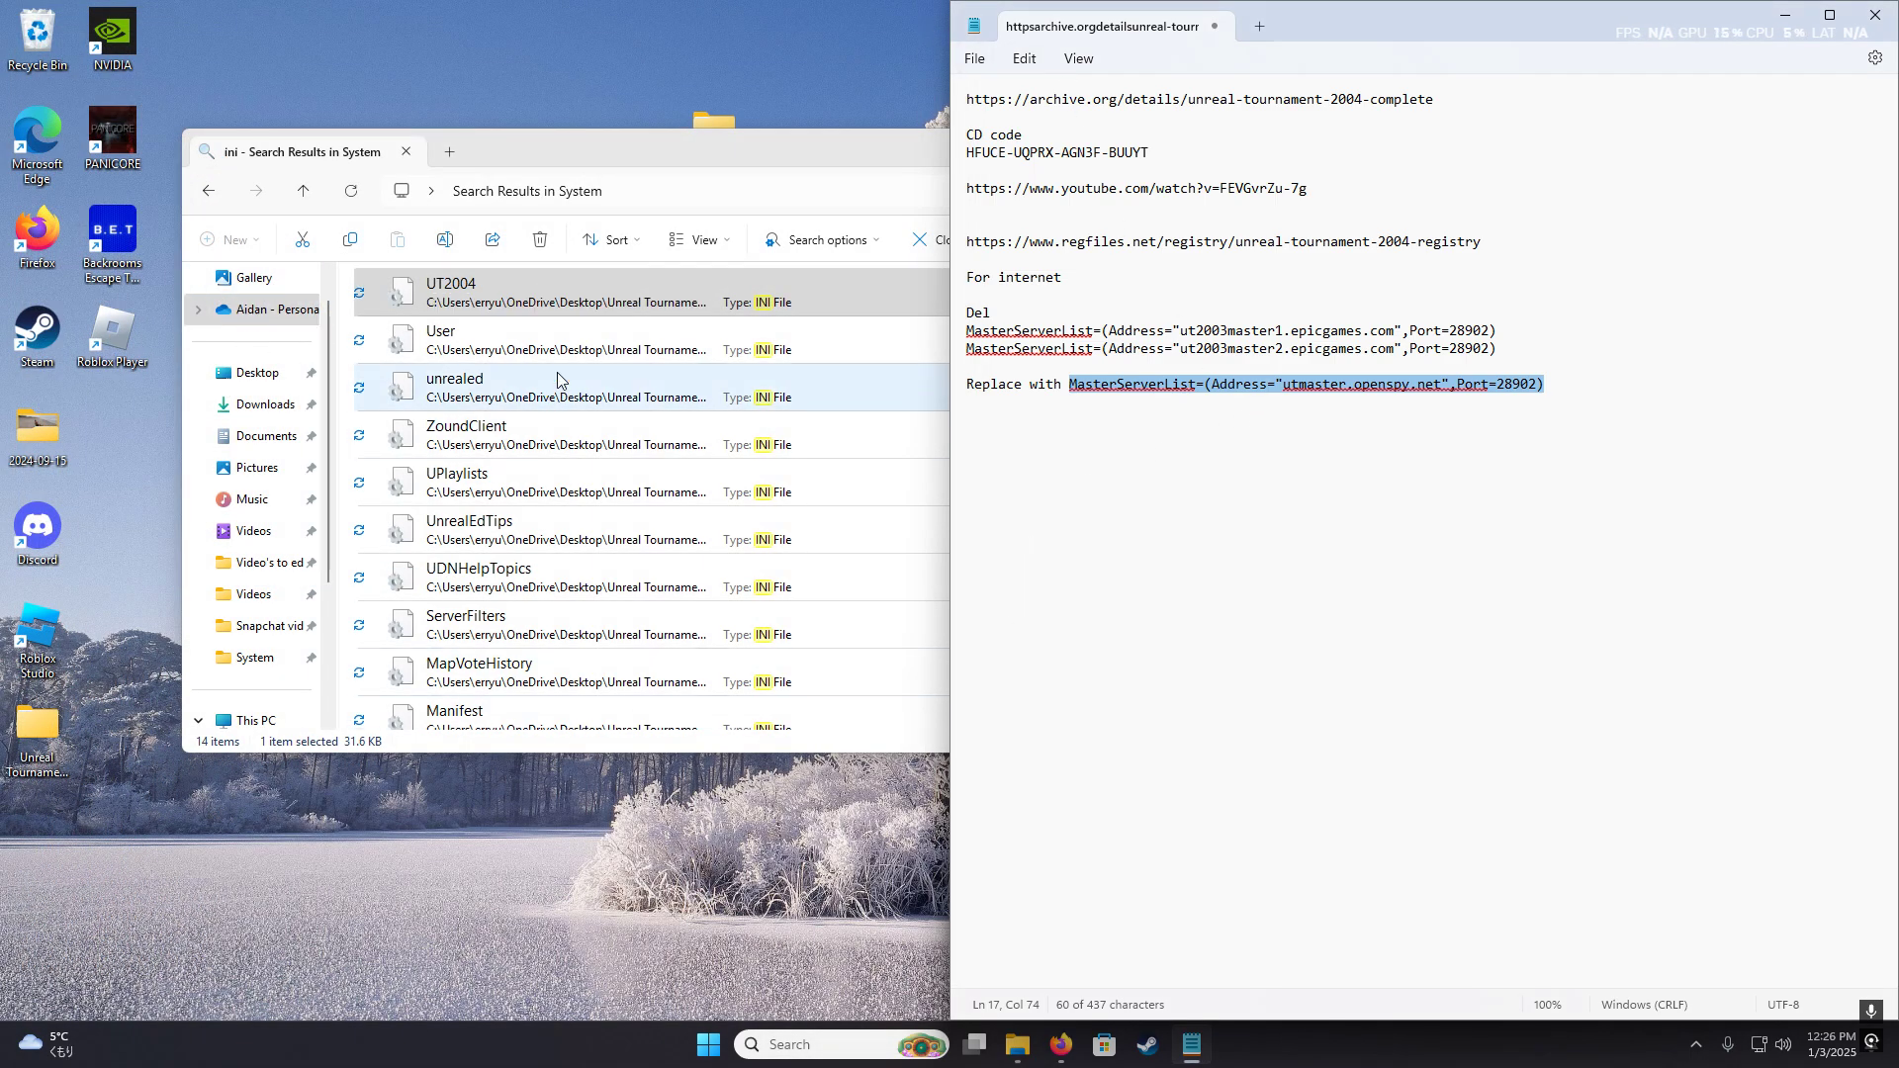
click(851, 157)
click(1228, 191)
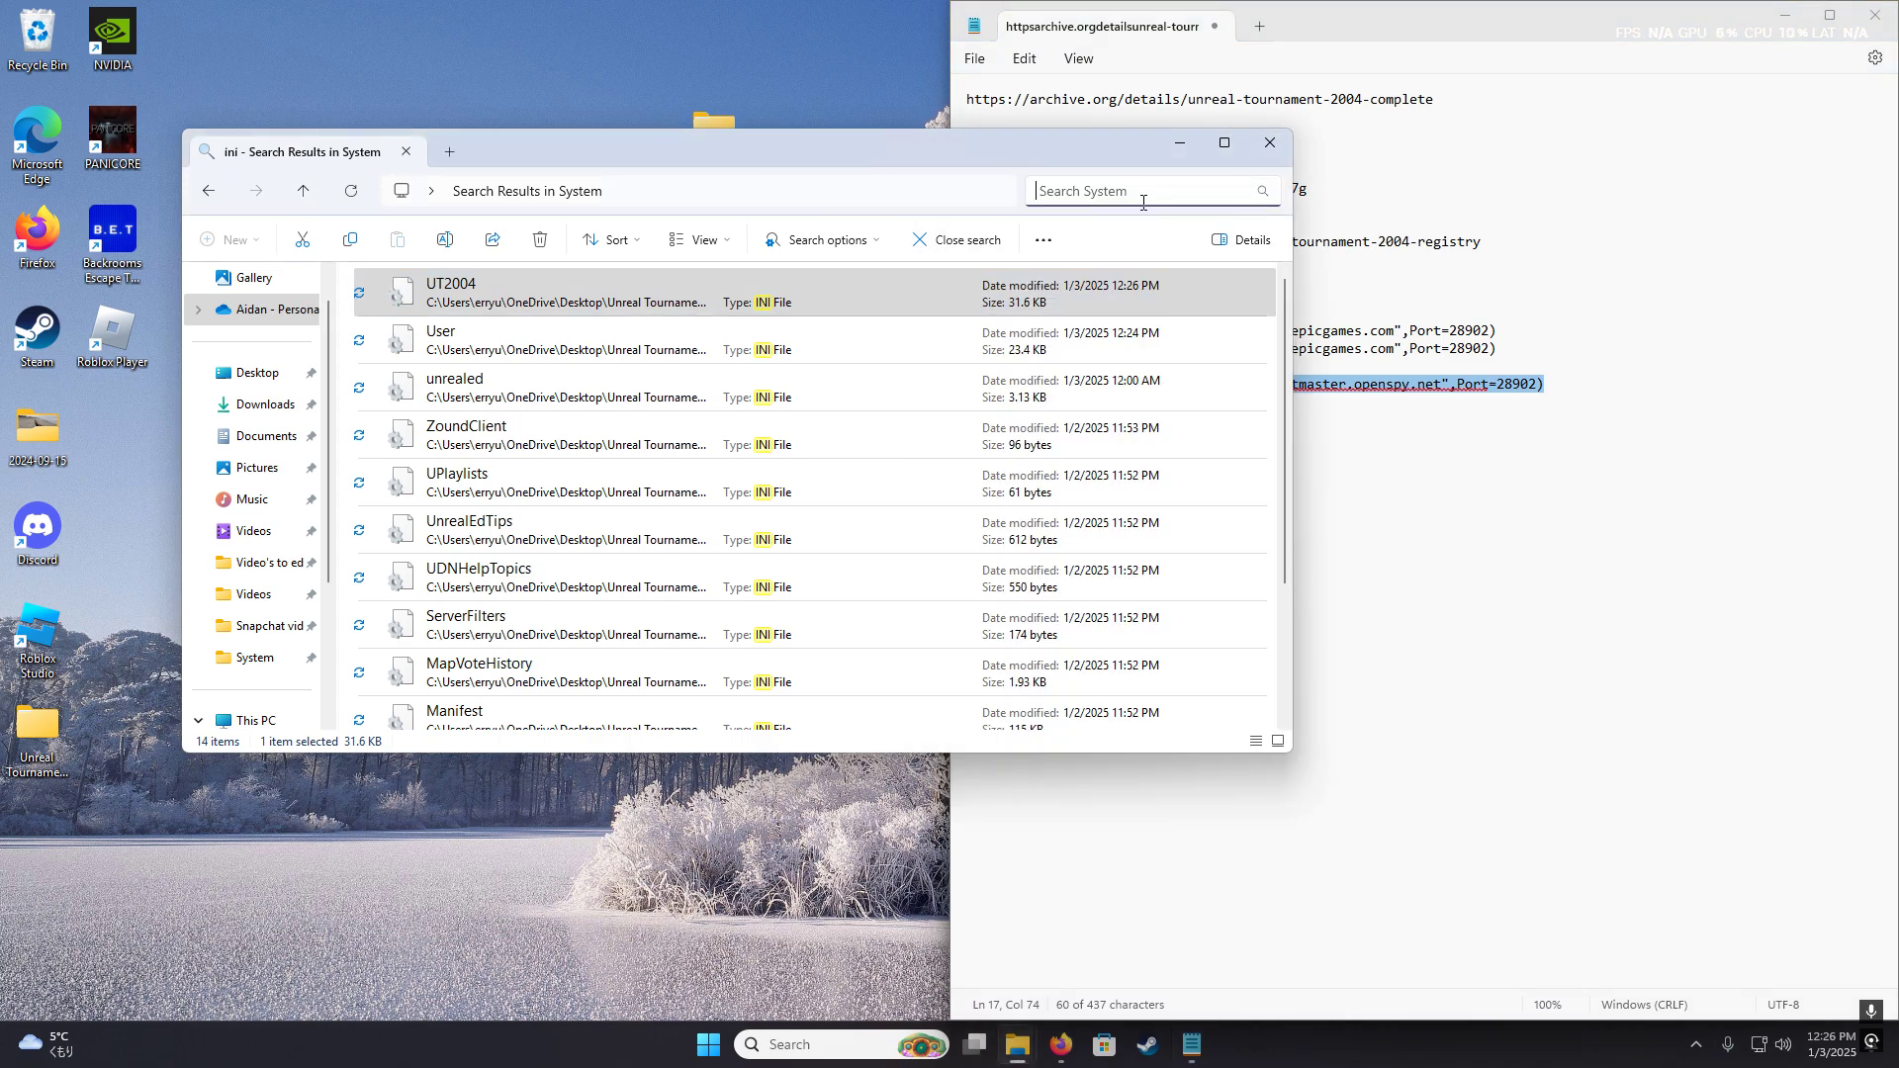
double_click(428, 522)
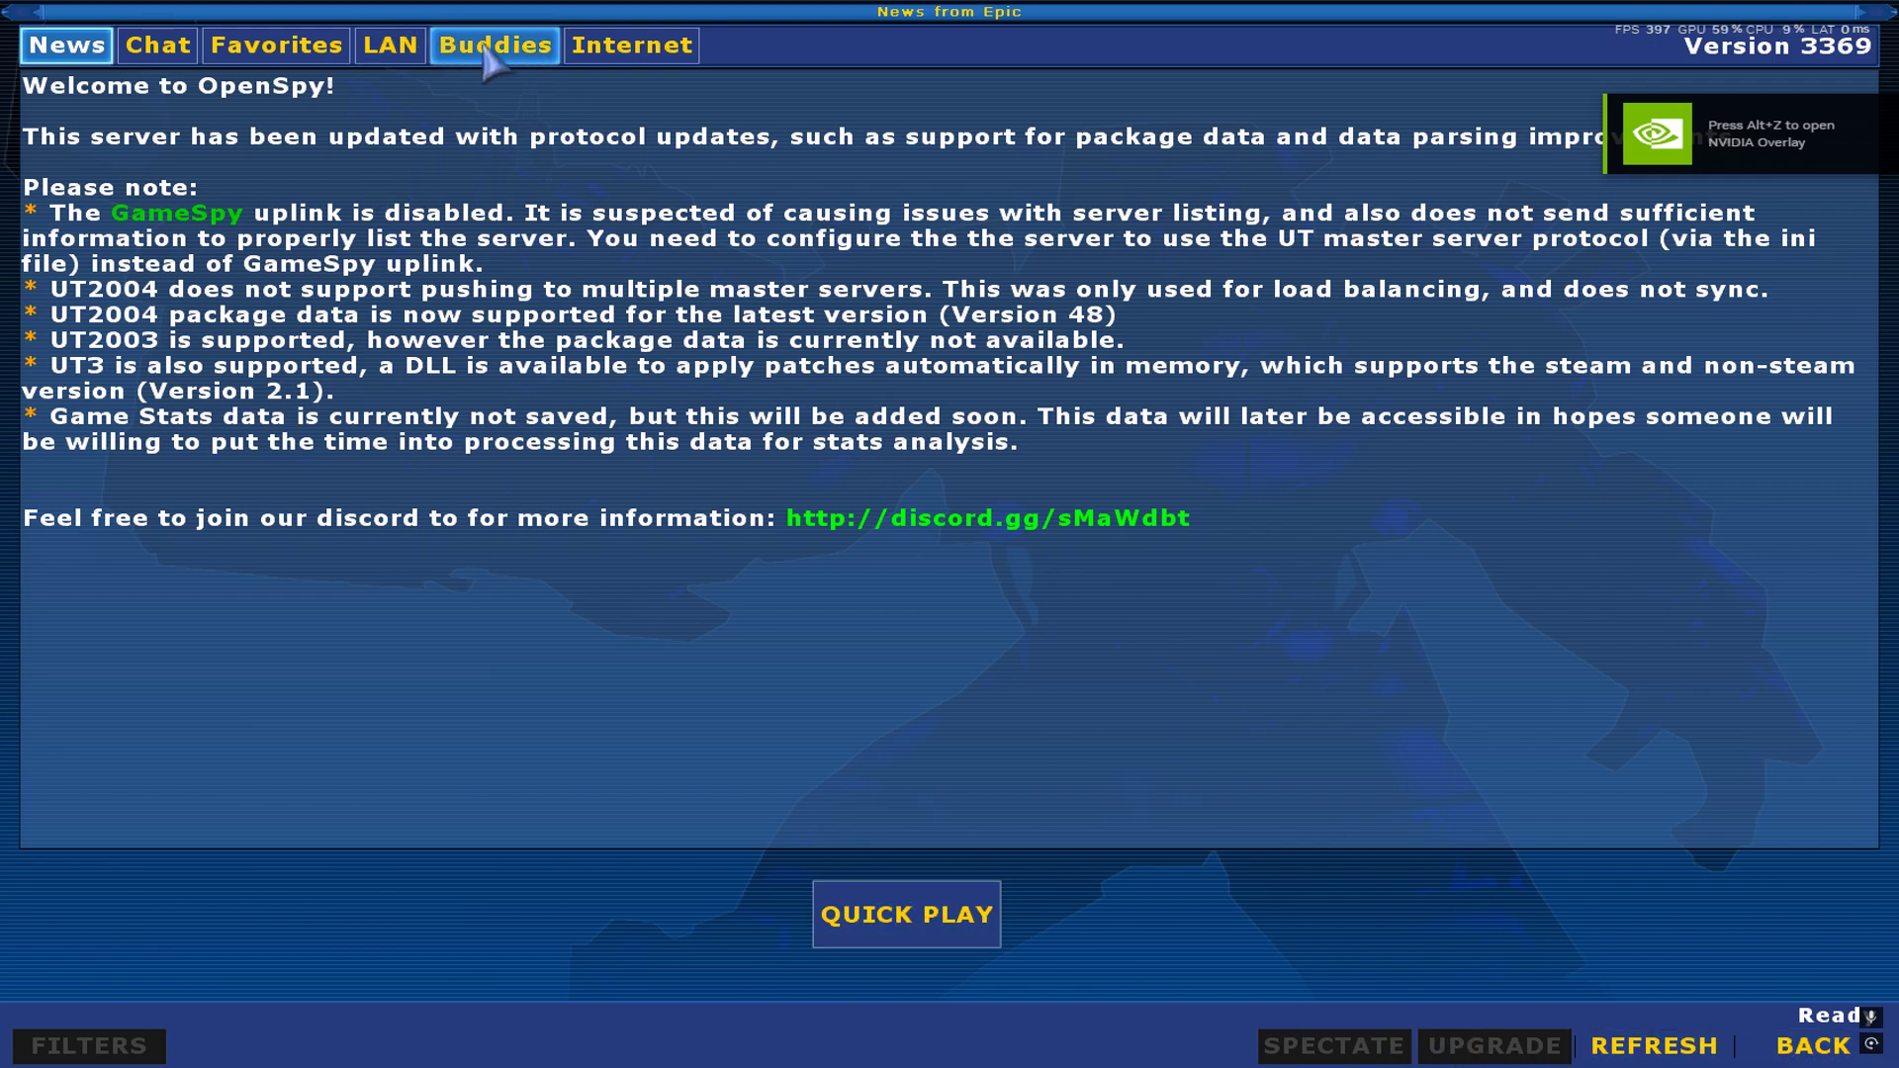
- Show the Internet server list sorted by most players first, then go back to the main menu
click(593, 44)
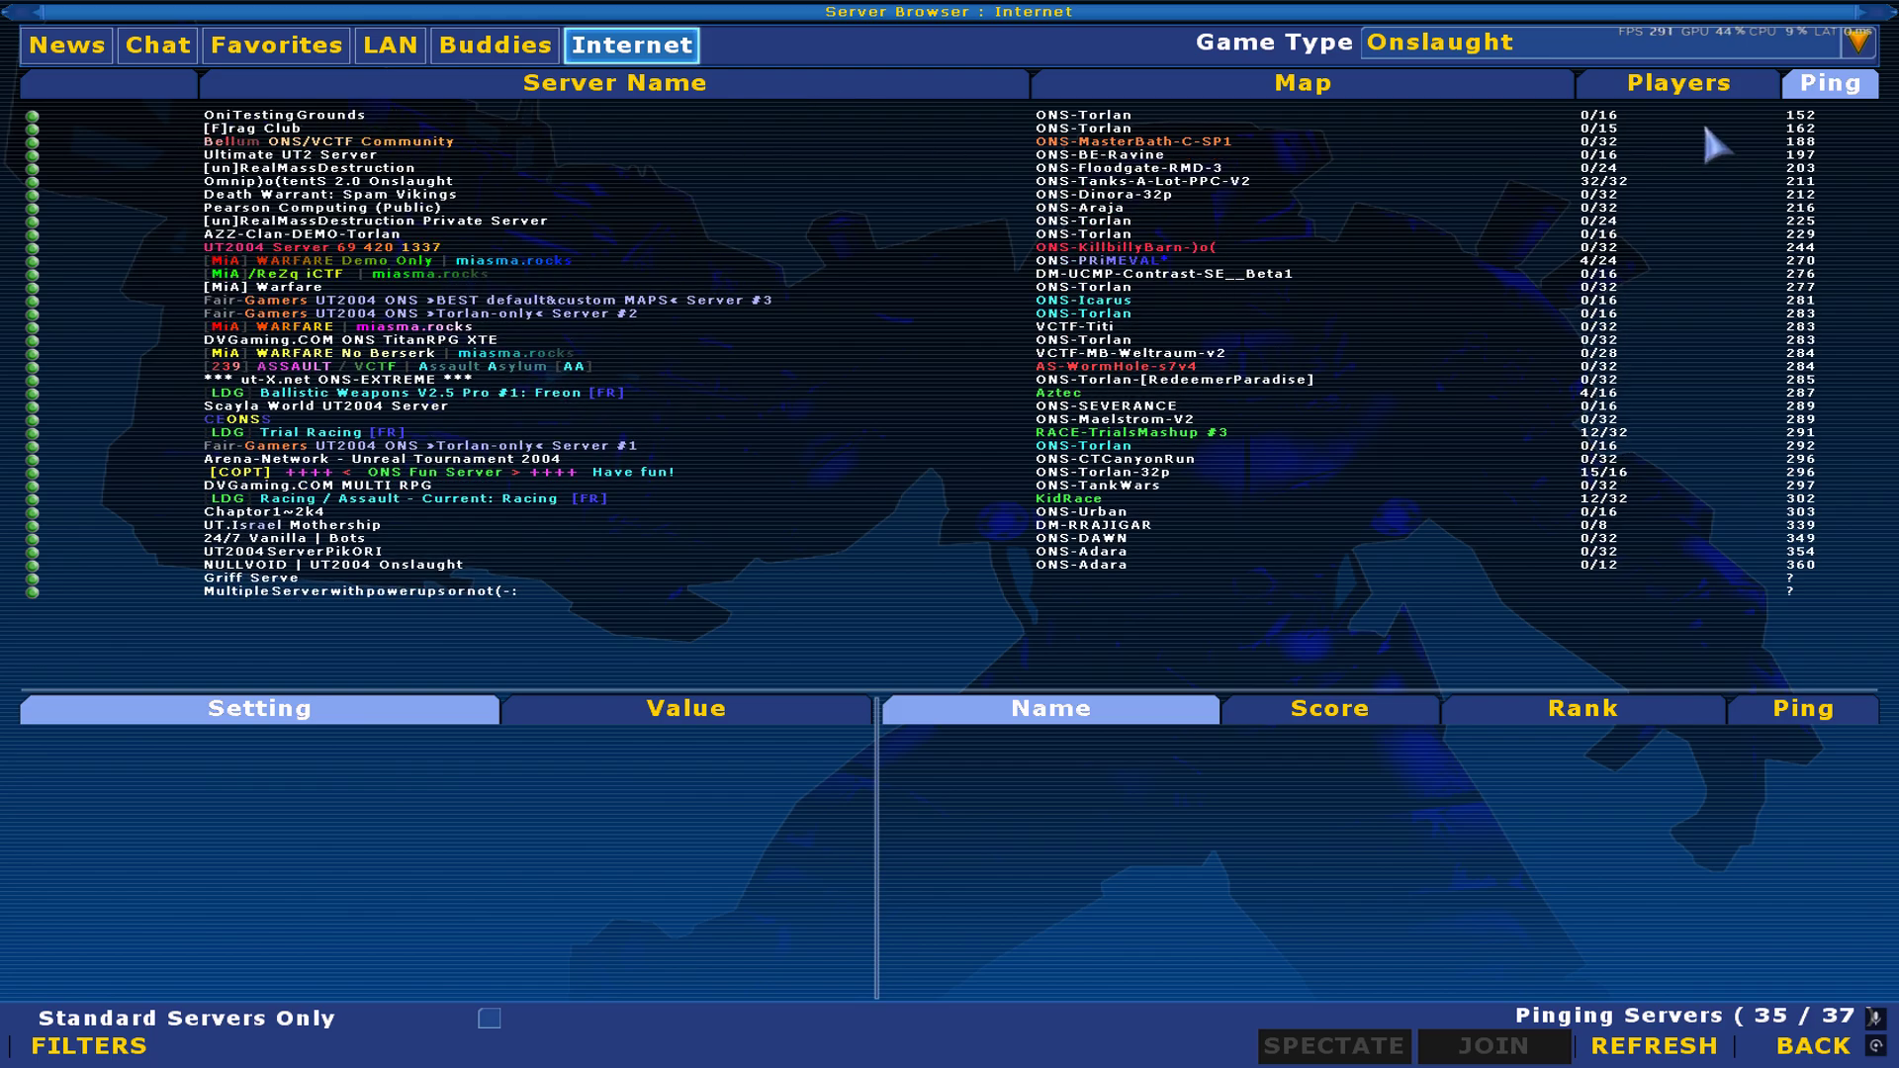
click(1729, 79)
click(1729, 79)
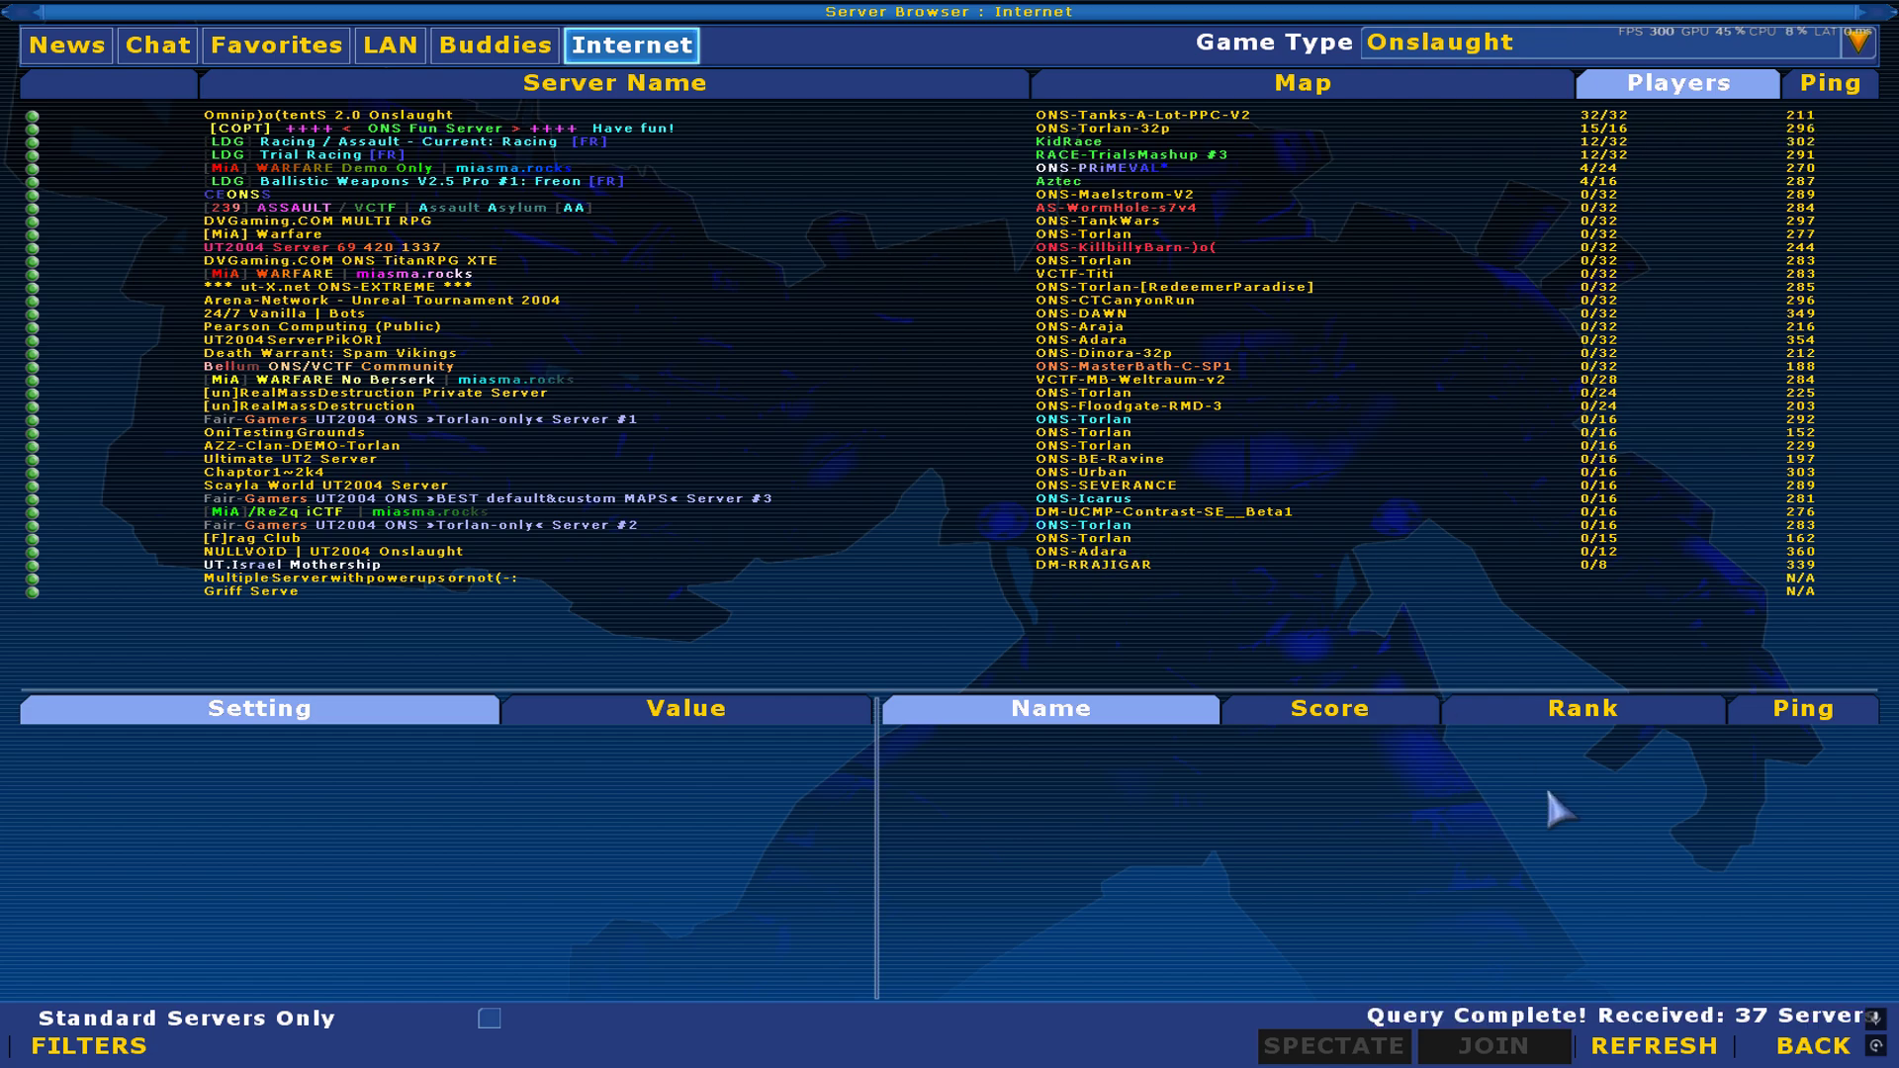
click(1805, 1047)
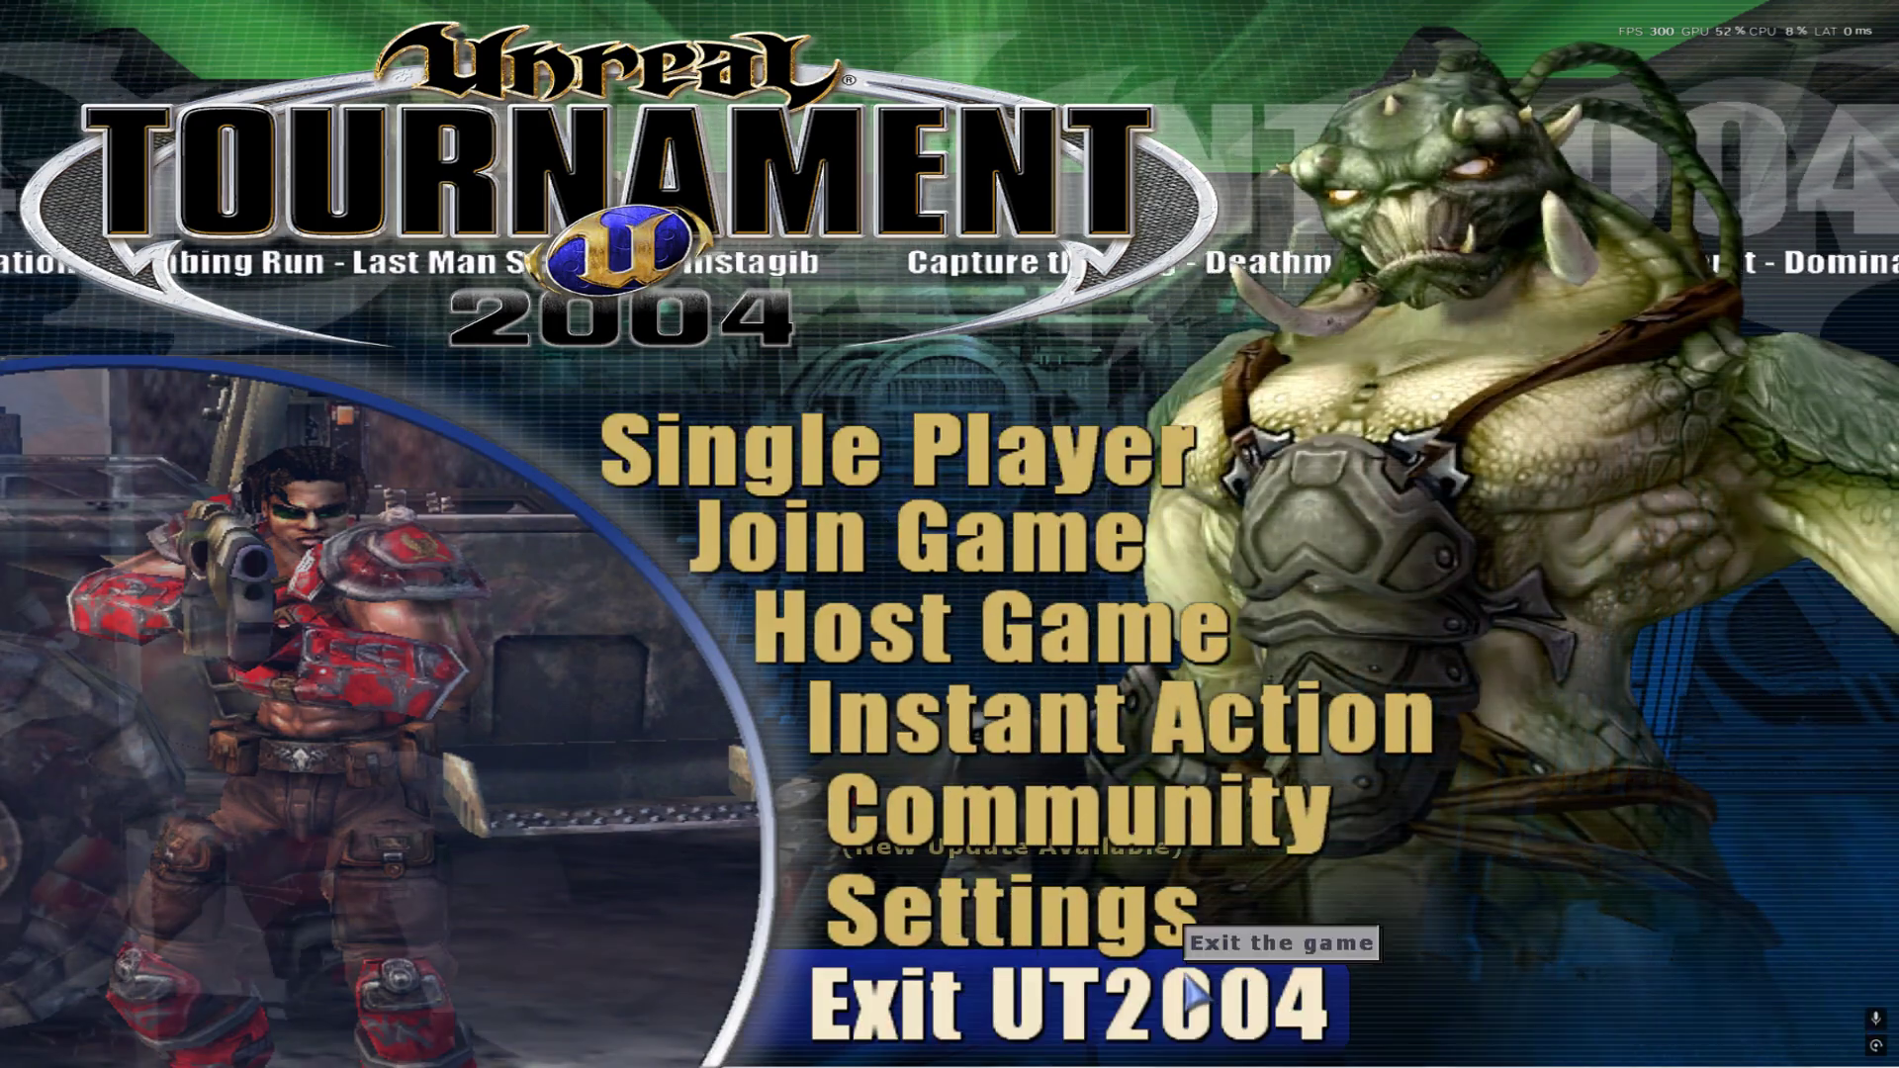